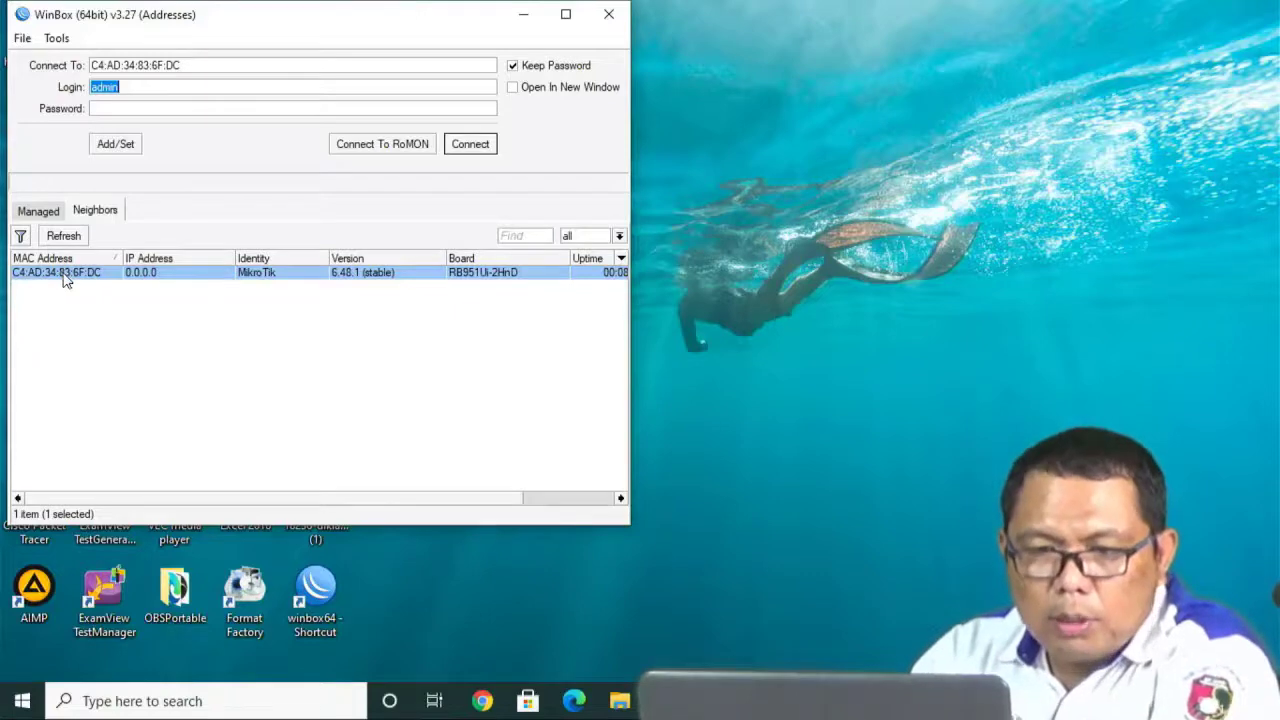
Connect to the router and rename interface ether1 to Internet.
{"action": "left_click", "coordinate": [470, 145]}
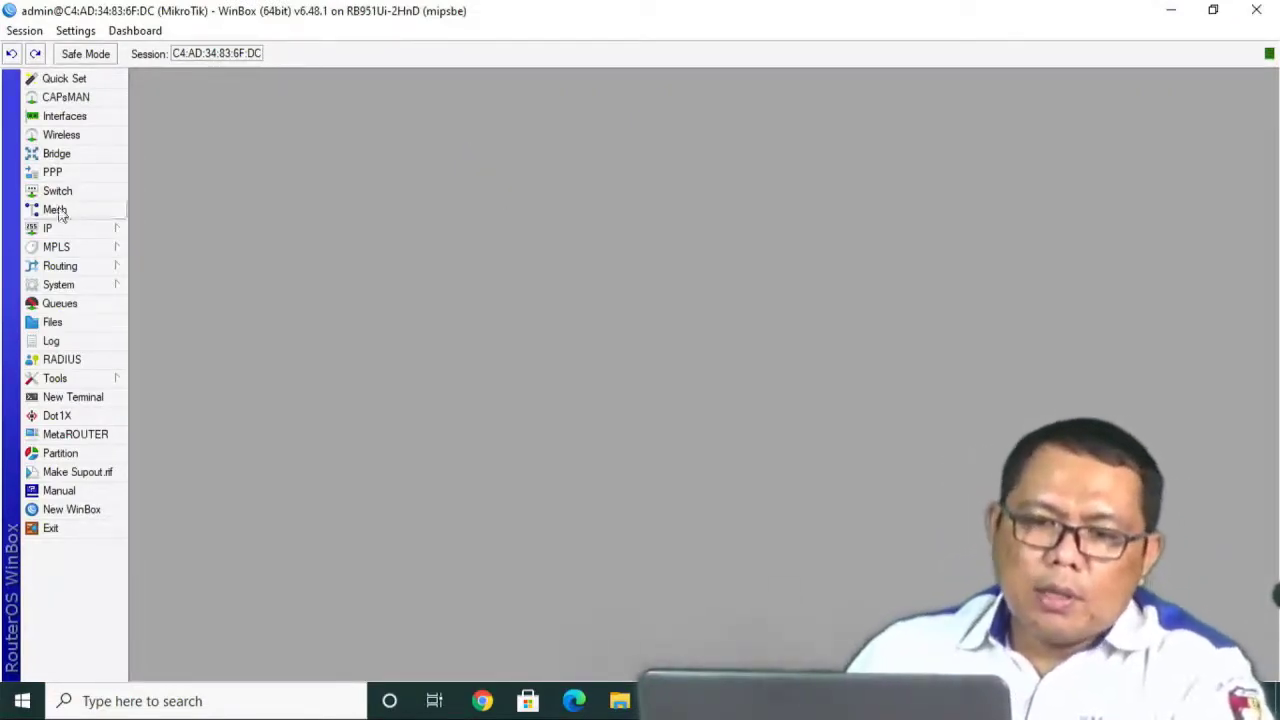
{"action": "left_click", "coordinate": [75, 119]}
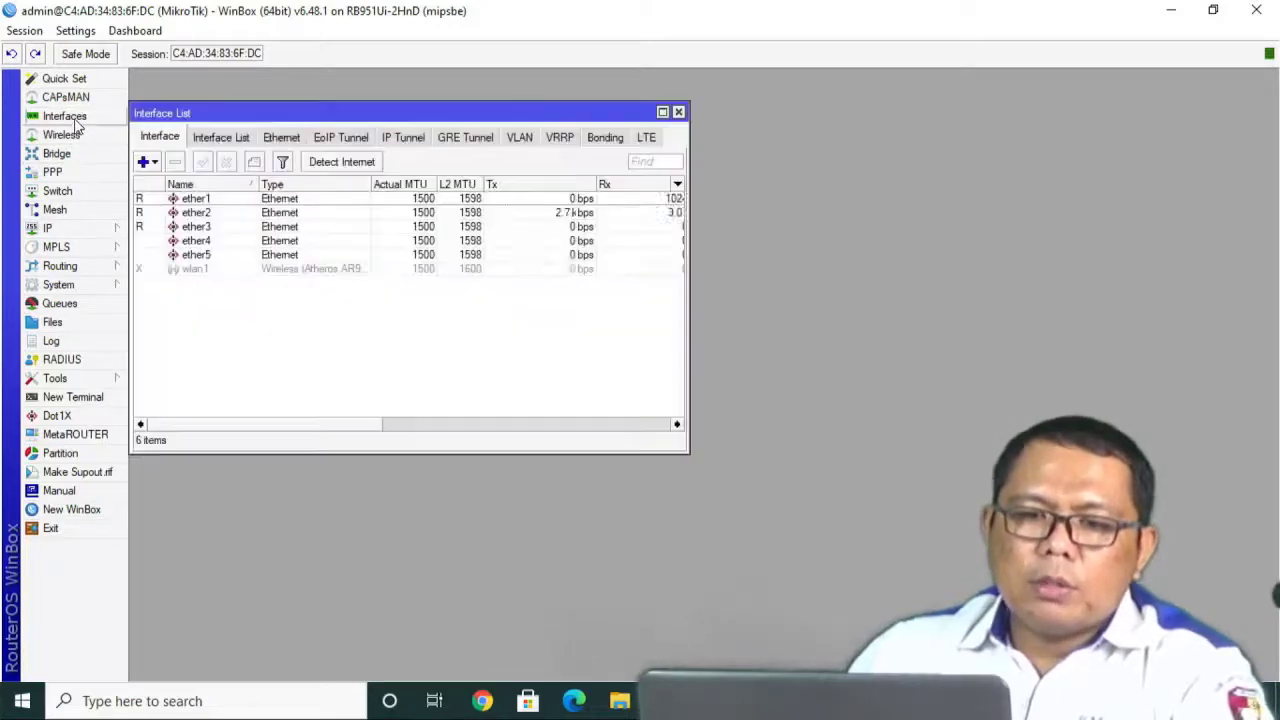
{"action": "double_click", "coordinate": [214, 205]}
{"action": "type", "text": "In"}
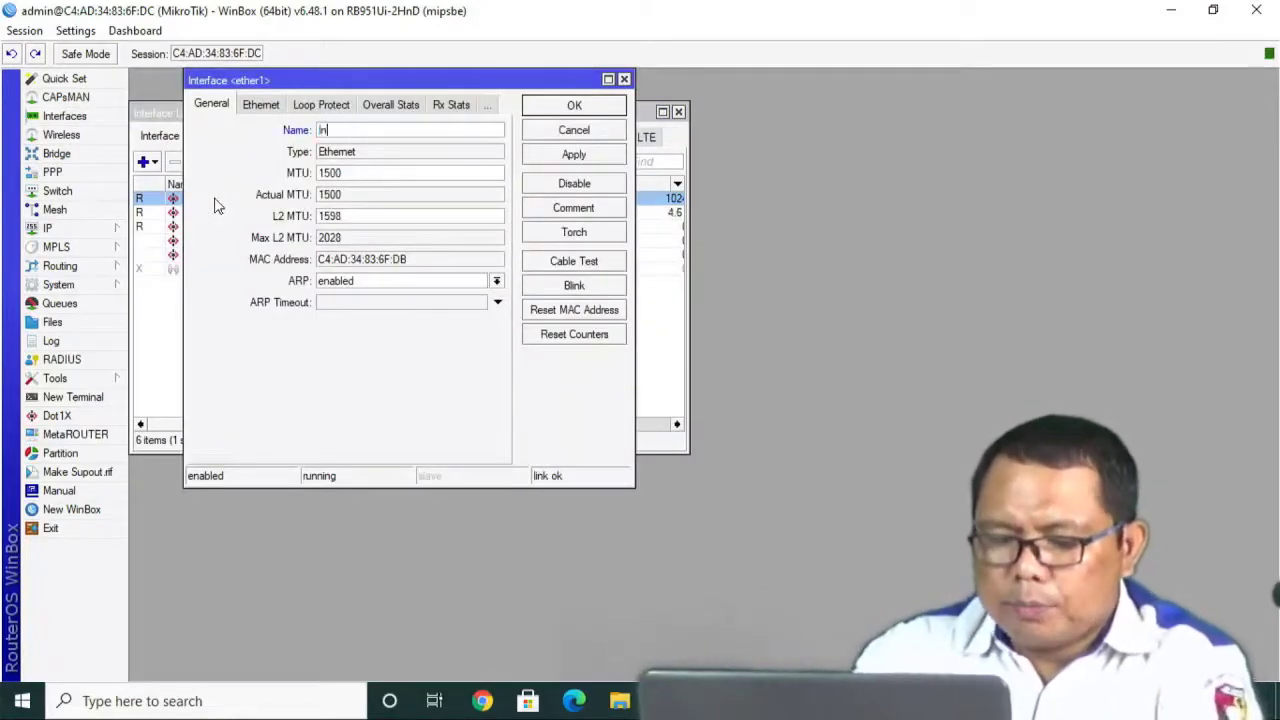
{"action": "type", "text": "ternet"}
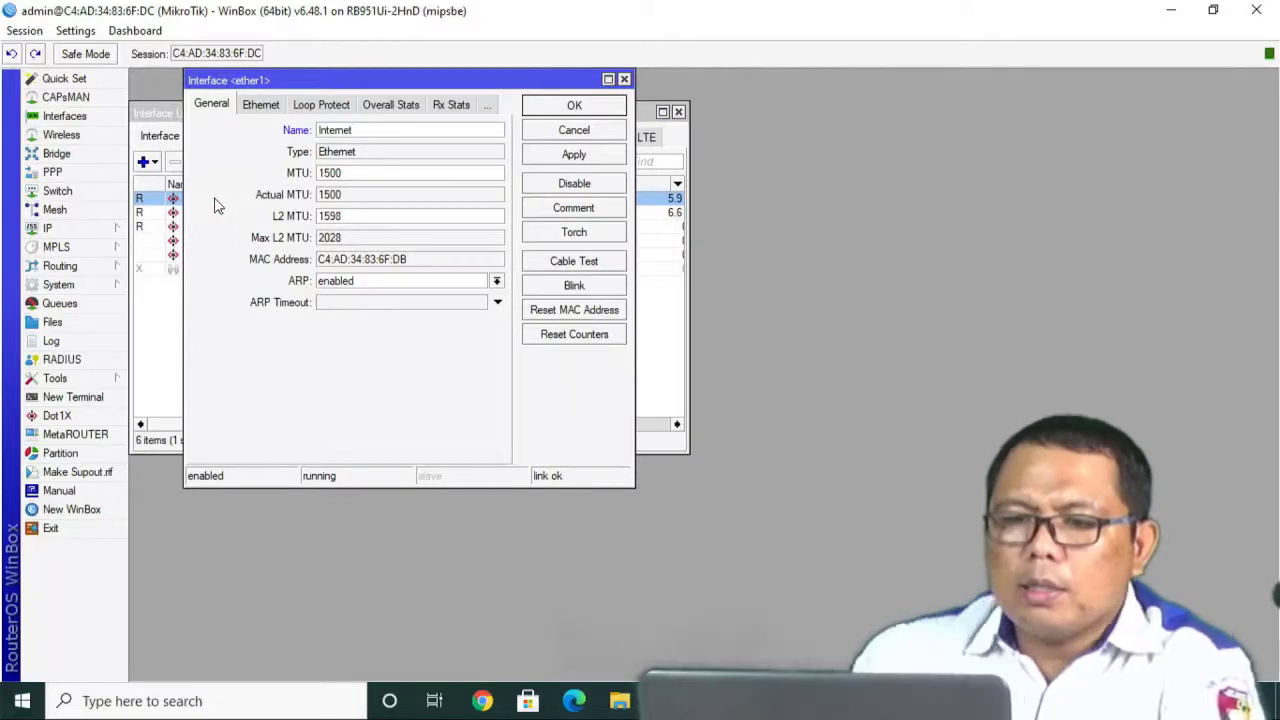
{"action": "left_click", "coordinate": [590, 157]}
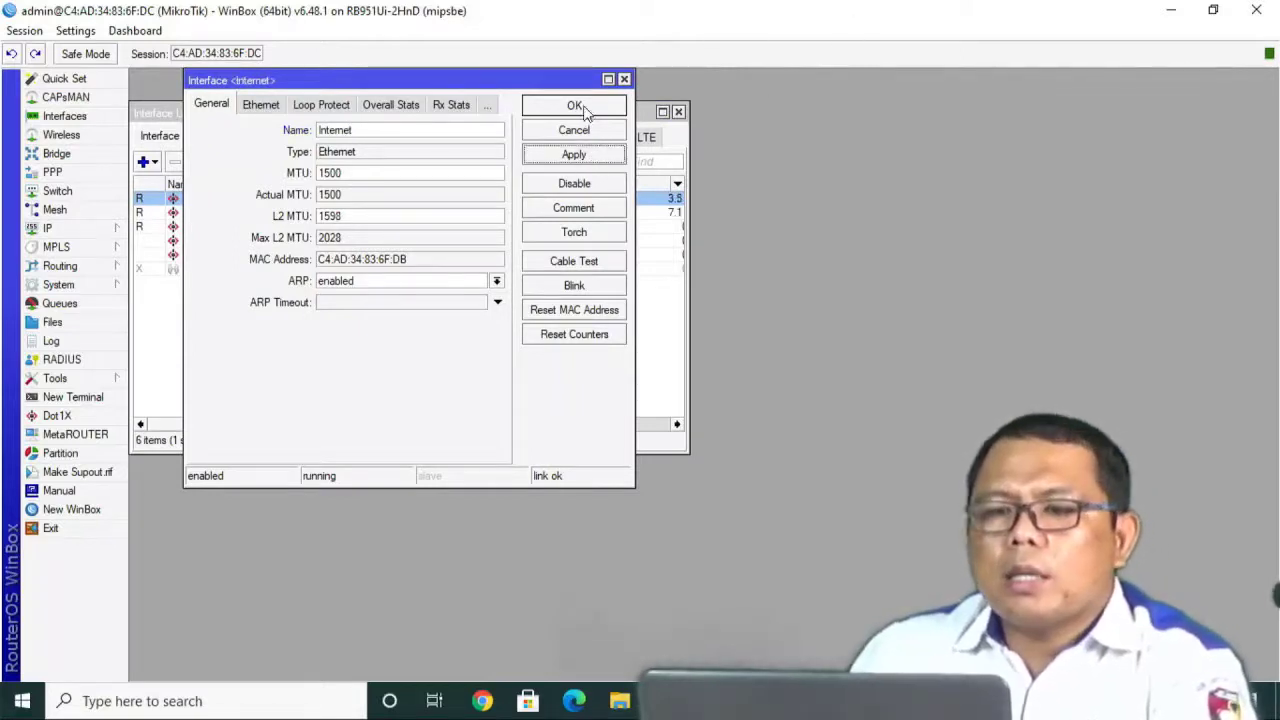
{"action": "left_click", "coordinate": [575, 106]}
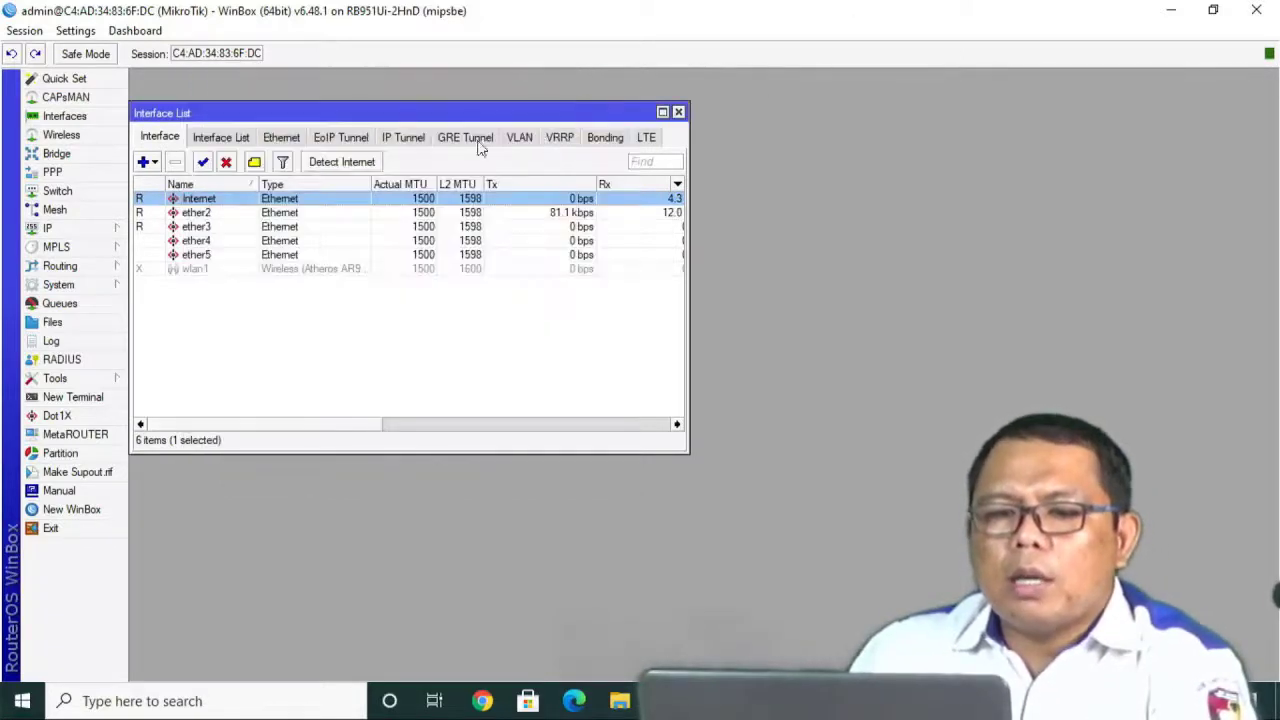
Rename ether2 to Komputer and ether3 to APTPLINK.
{"action": "double_click", "coordinate": [206, 217]}
{"action": "type", "text": "Ko"}
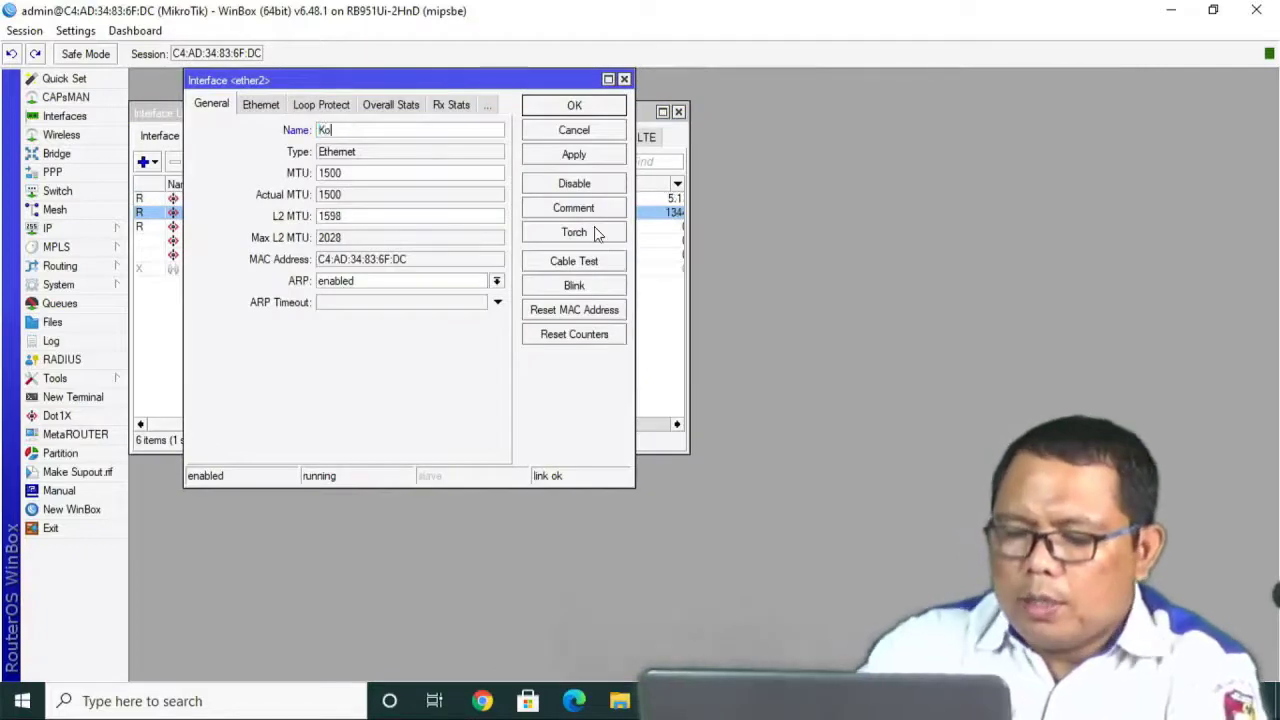
{"action": "type", "text": "mputer"}
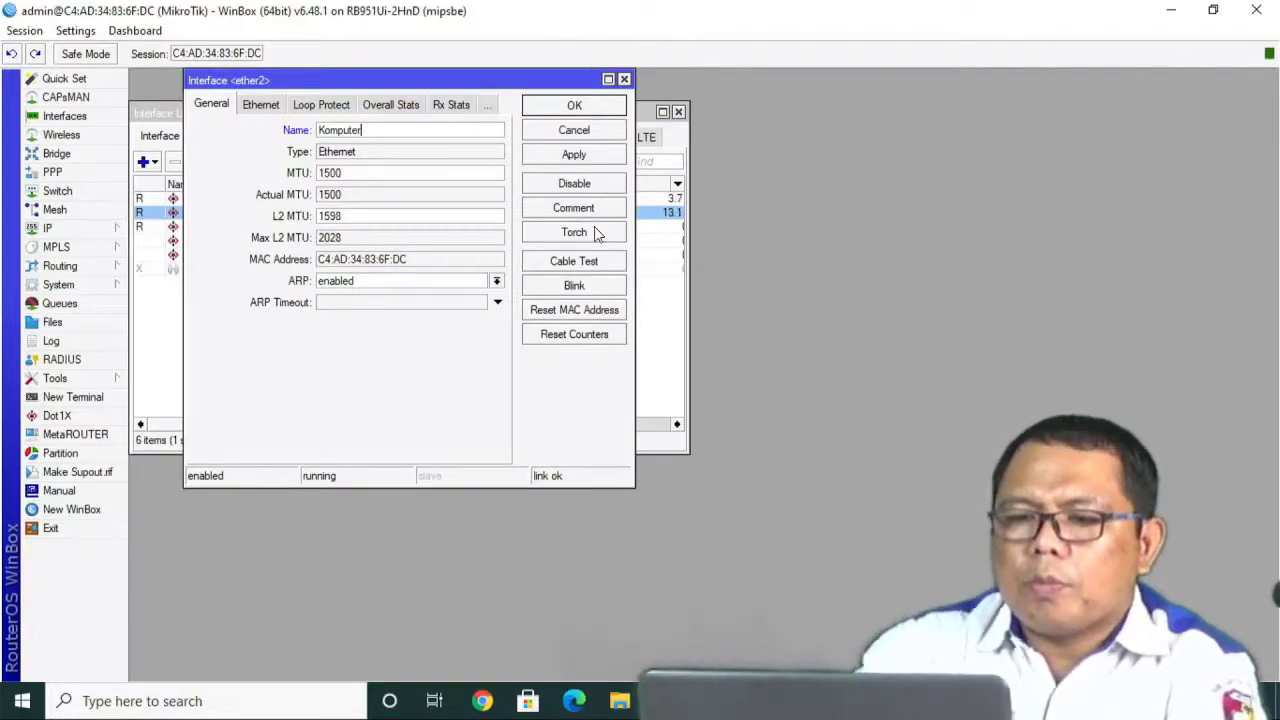
{"action": "left_click", "coordinate": [572, 108]}
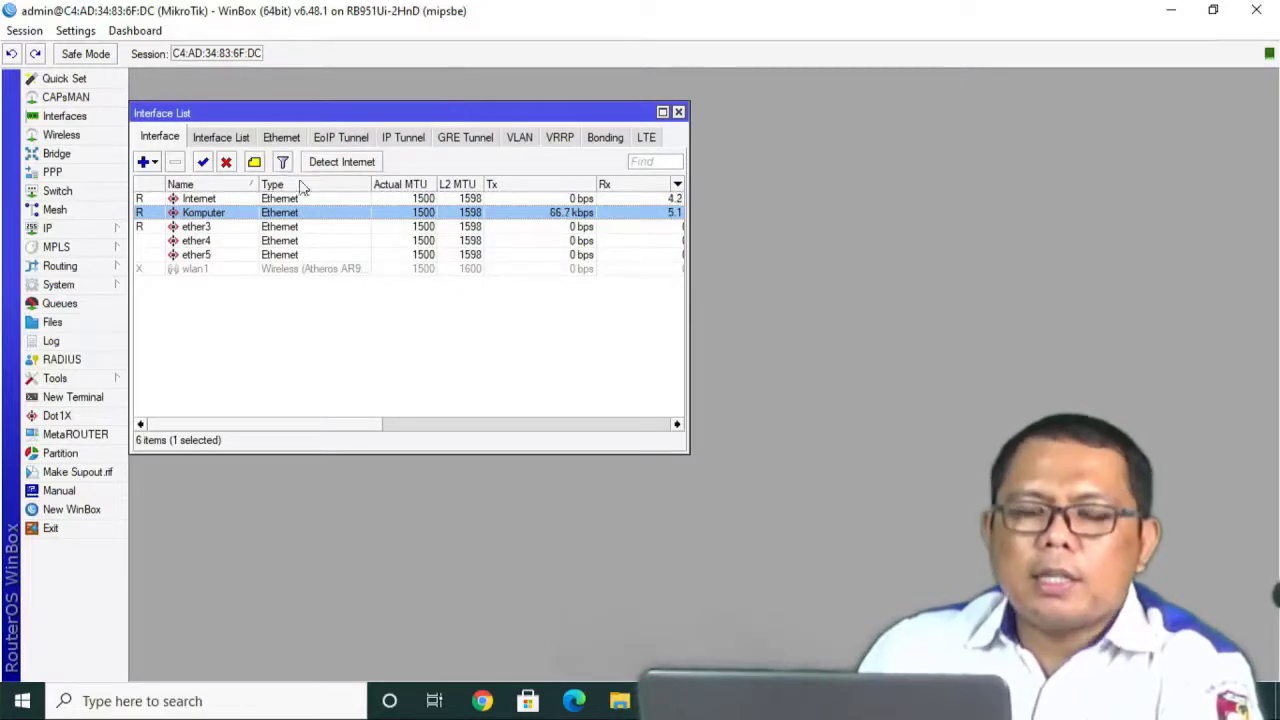
{"action": "double_click", "coordinate": [226, 227]}
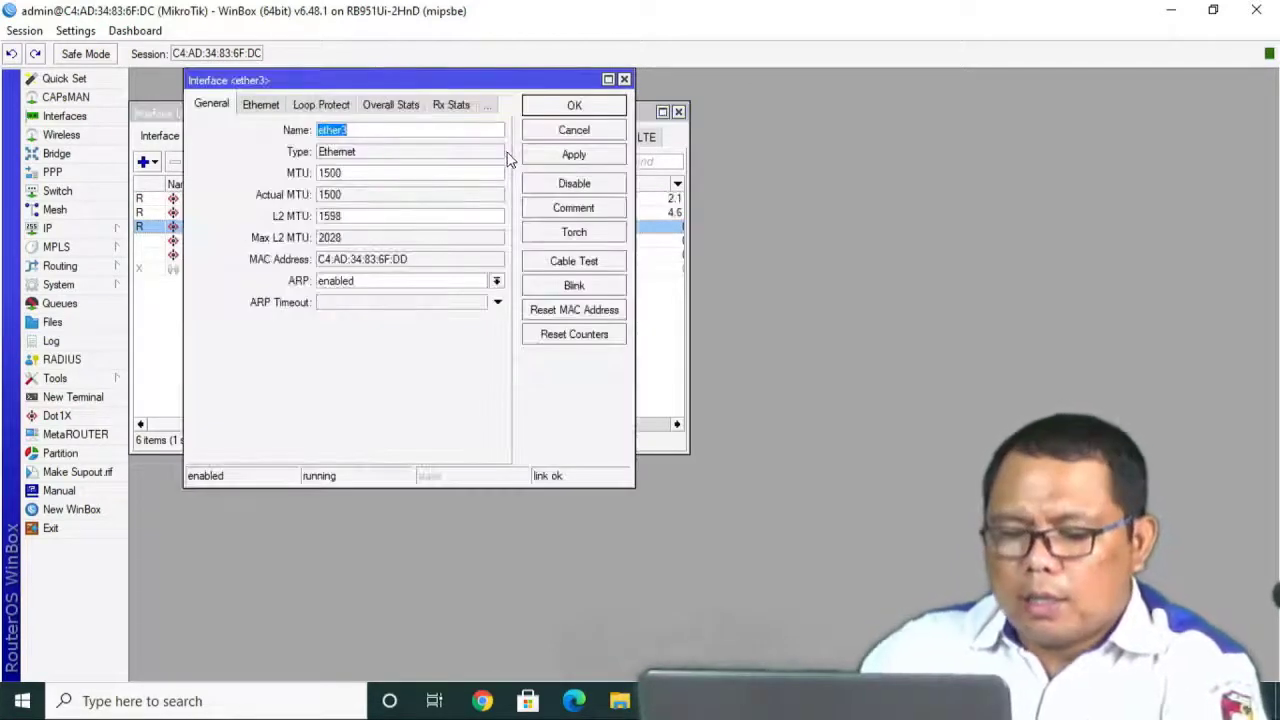
{"action": "type", "text": "APTP"}
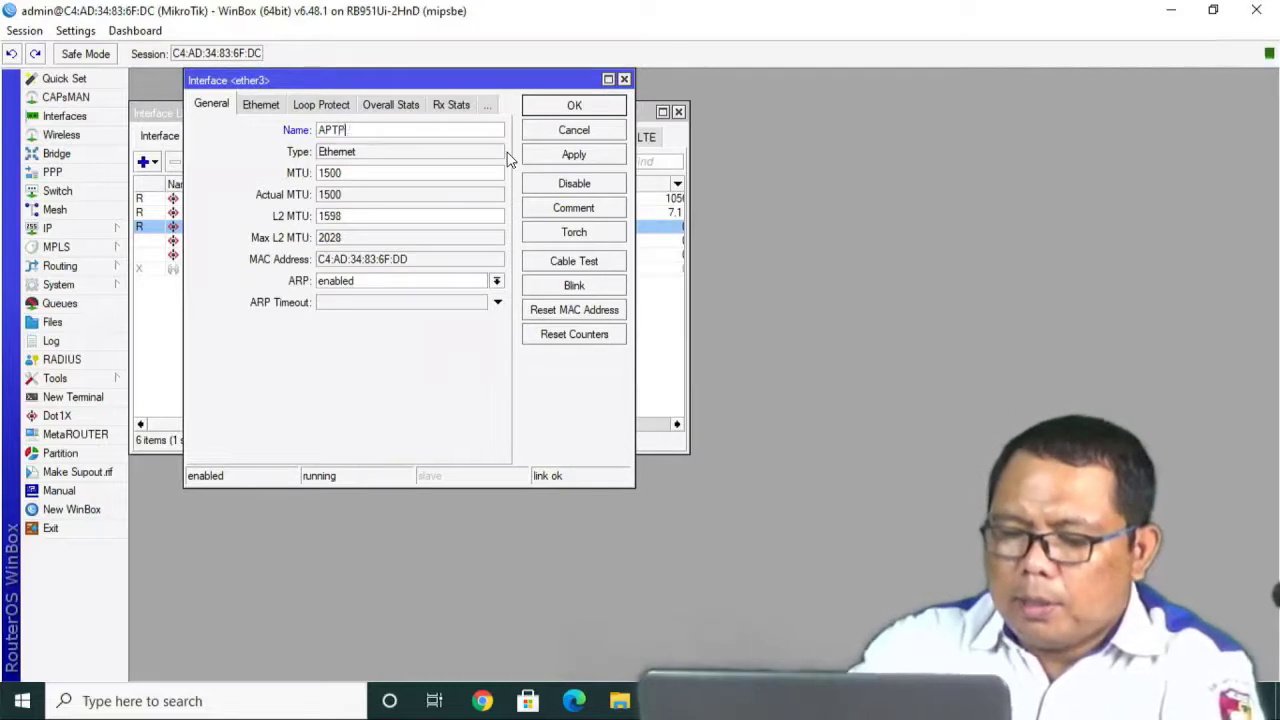
{"action": "type", "text": "LINK"}
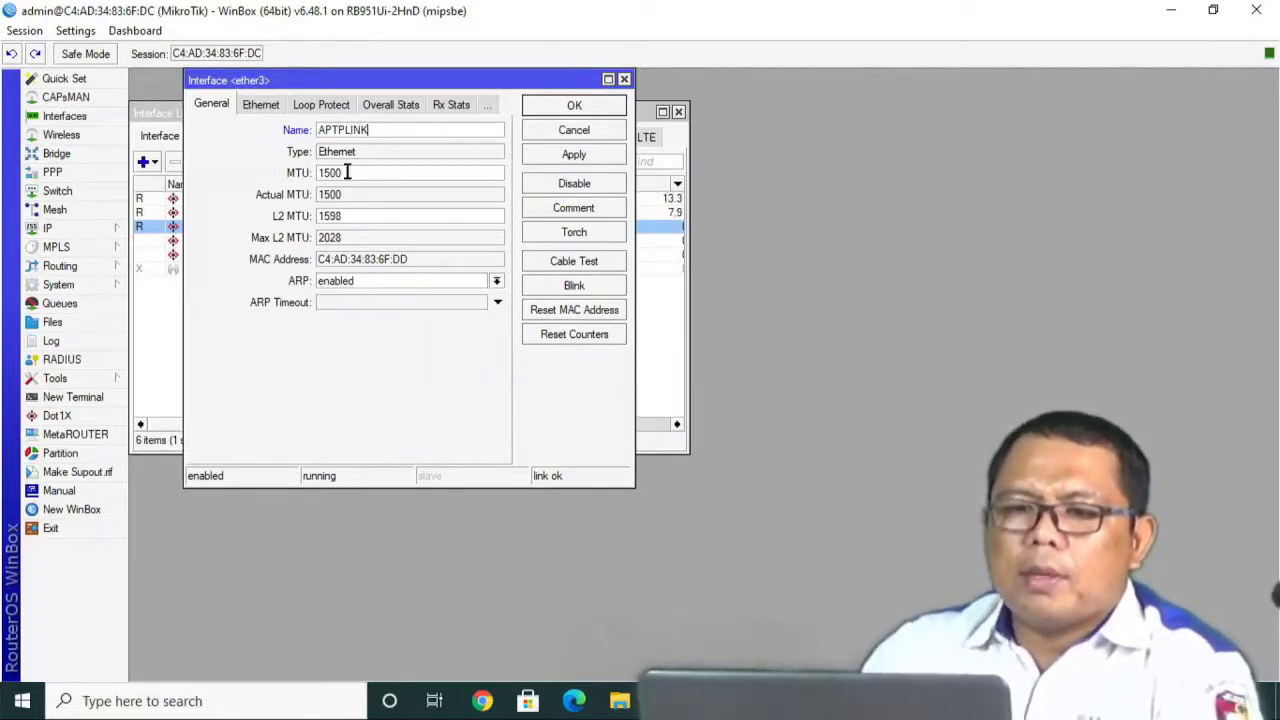
{"action": "left_click", "coordinate": [560, 160]}
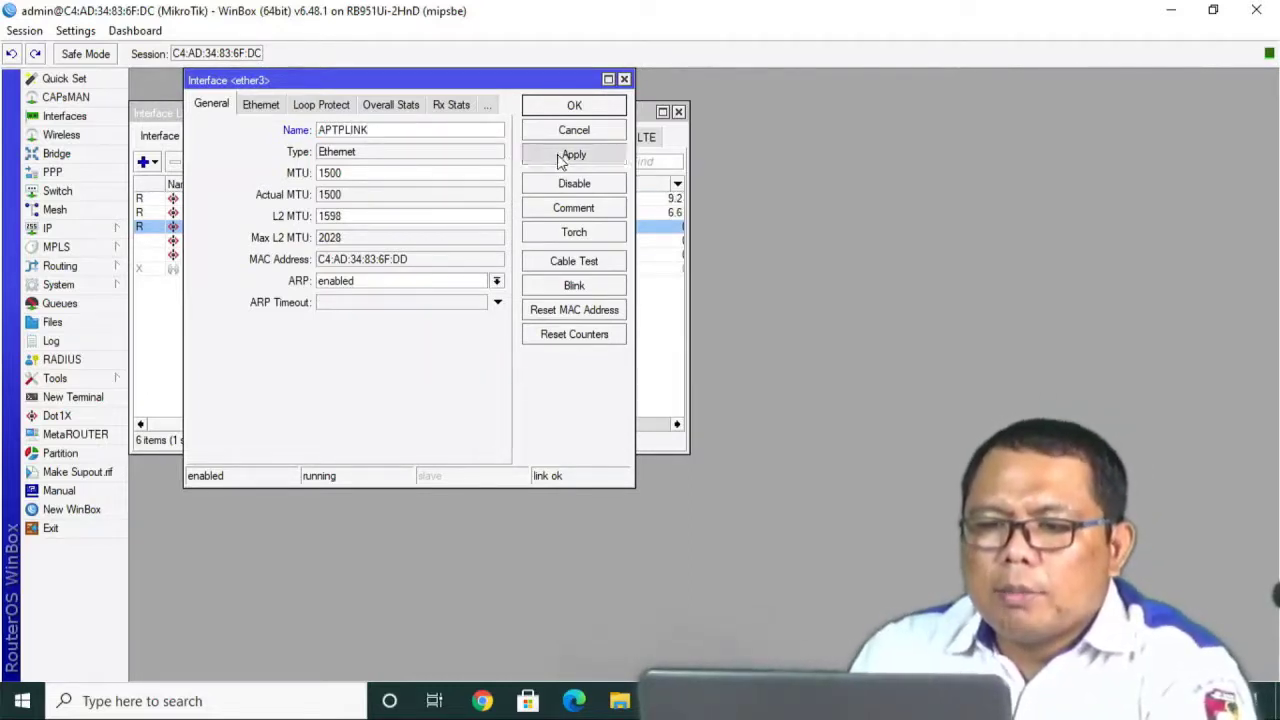
{"action": "left_click", "coordinate": [574, 106]}
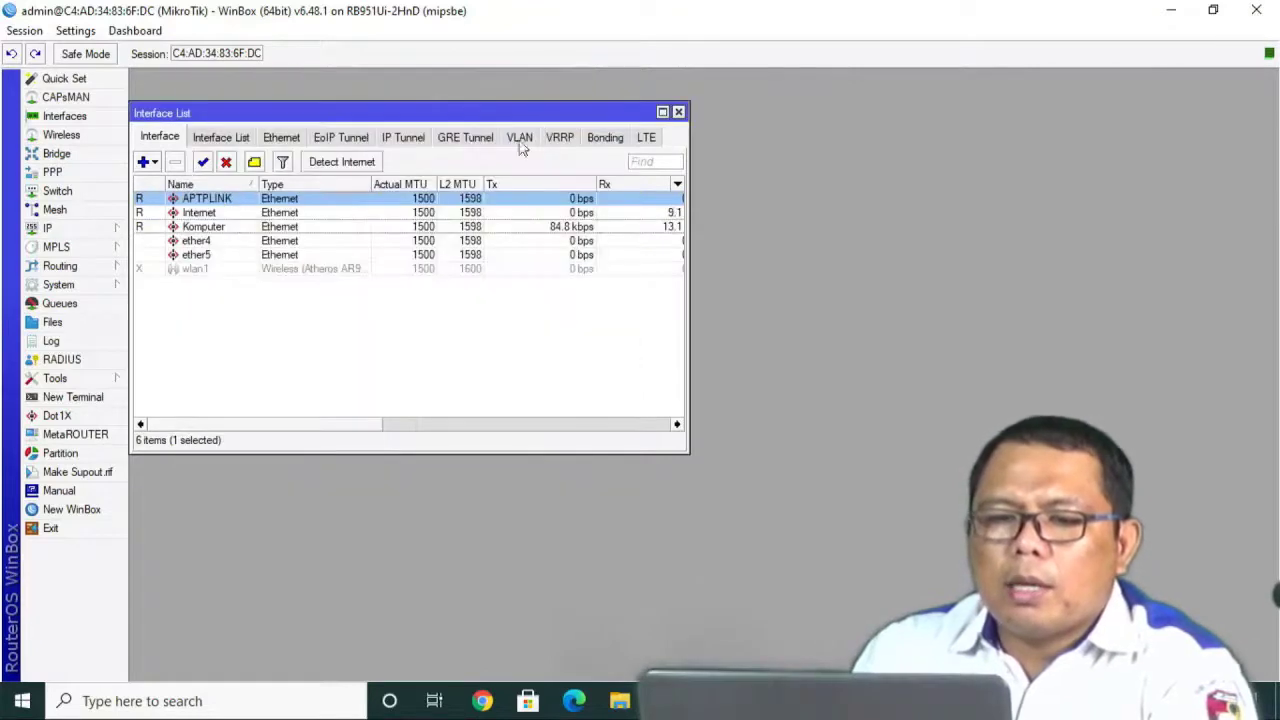
Enable wlan1 with mode ap bridge and frequency 2422, then apply and close.
{"action": "double_click", "coordinate": [190, 269]}
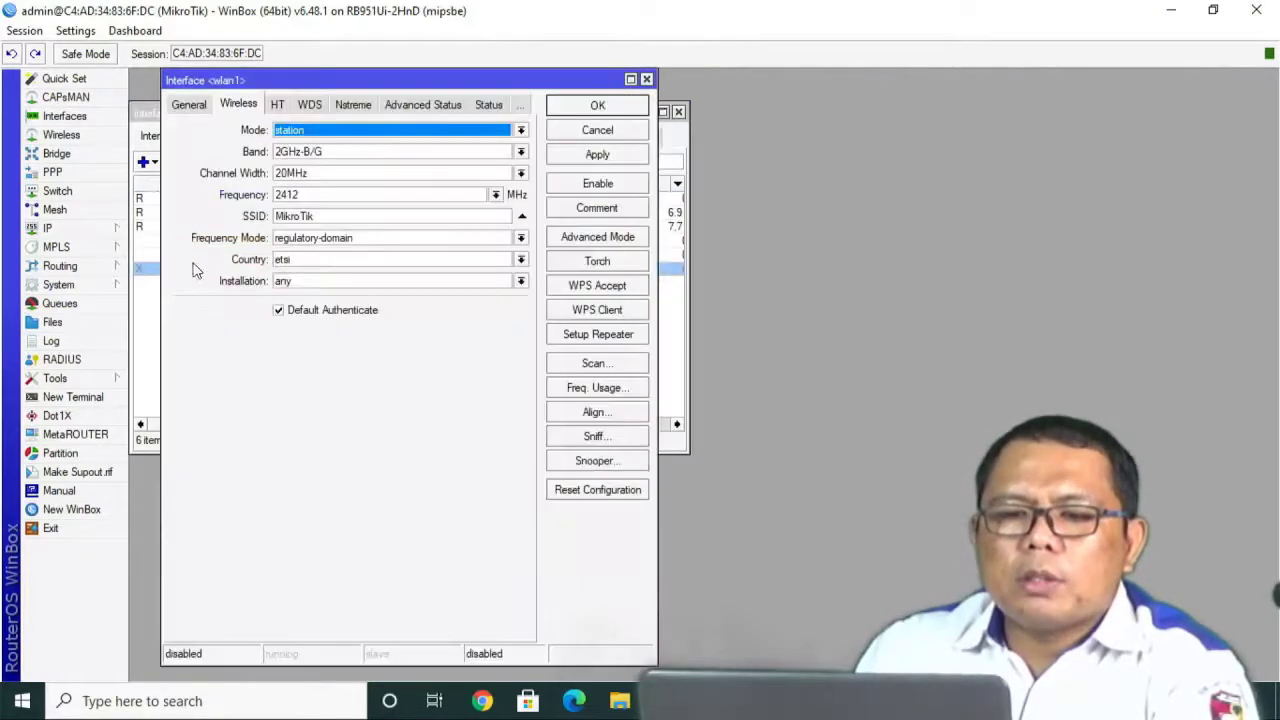
{"action": "left_click", "coordinate": [578, 185]}
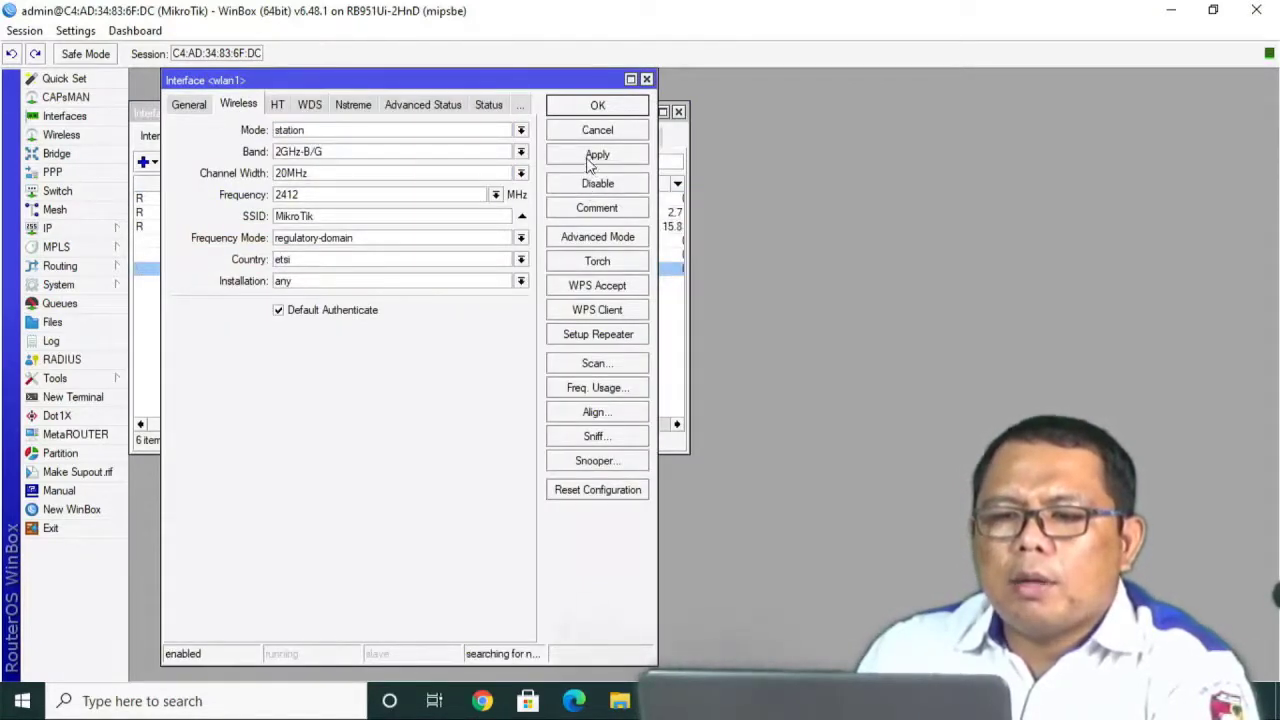
{"action": "left_click", "coordinate": [380, 133]}
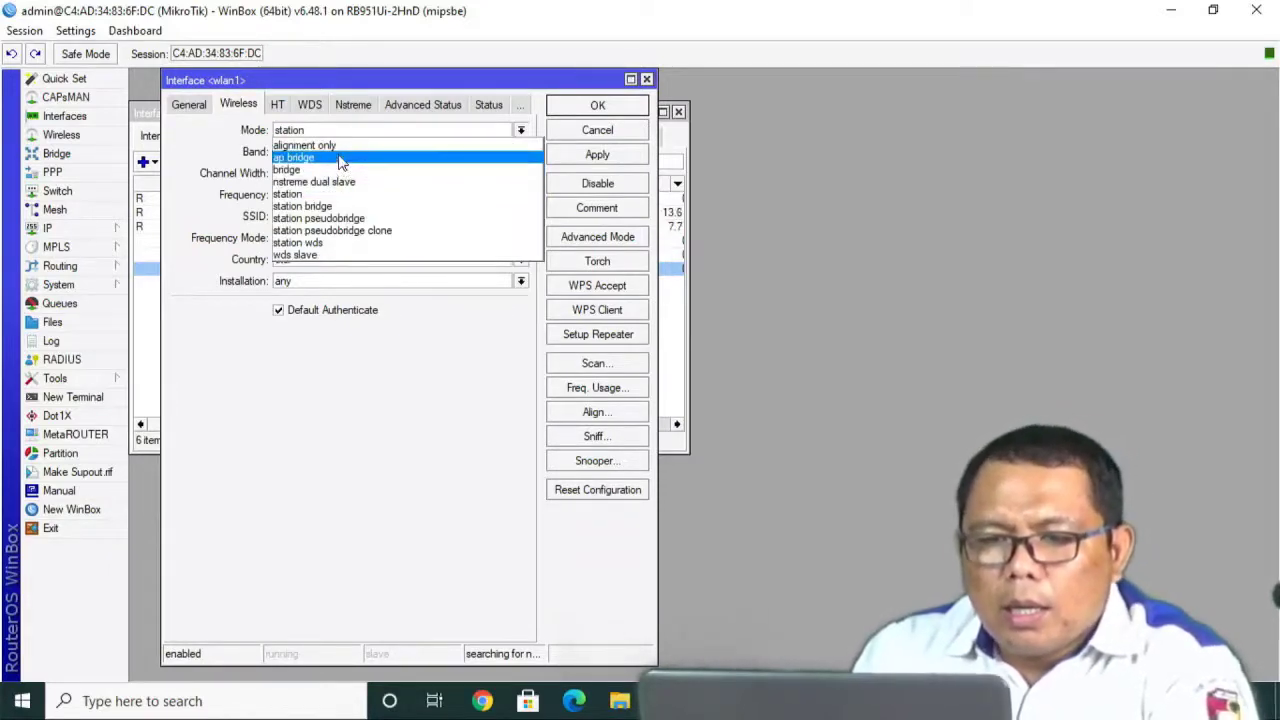
{"action": "left_click", "coordinate": [340, 160]}
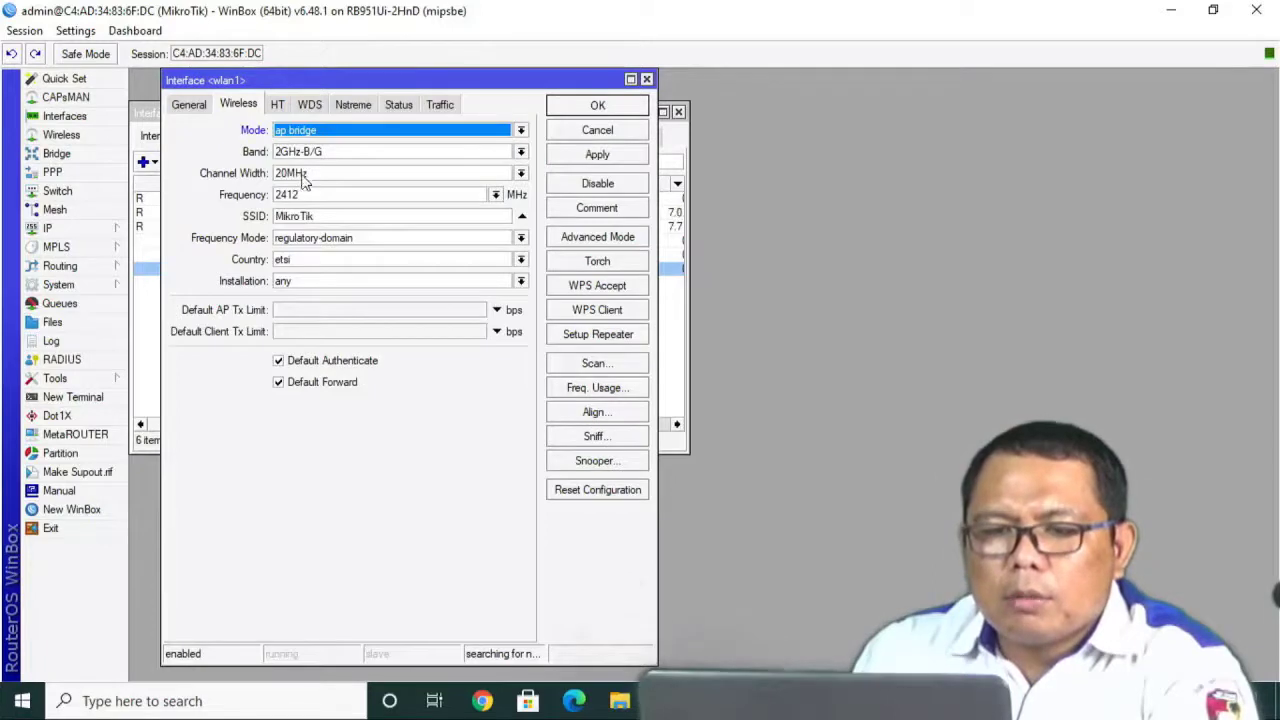
{"action": "left_click", "coordinate": [345, 194]}
{"action": "left_click", "coordinate": [496, 197]}
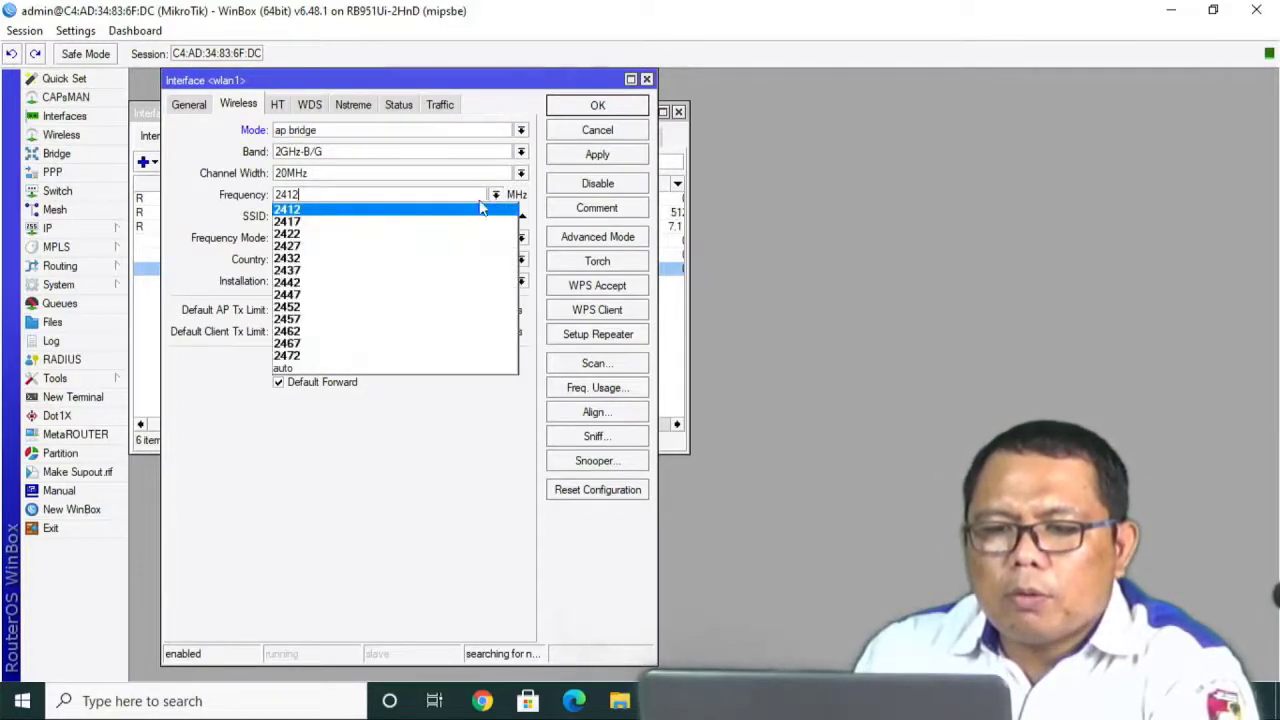
{"action": "left_click", "coordinate": [391, 240]}
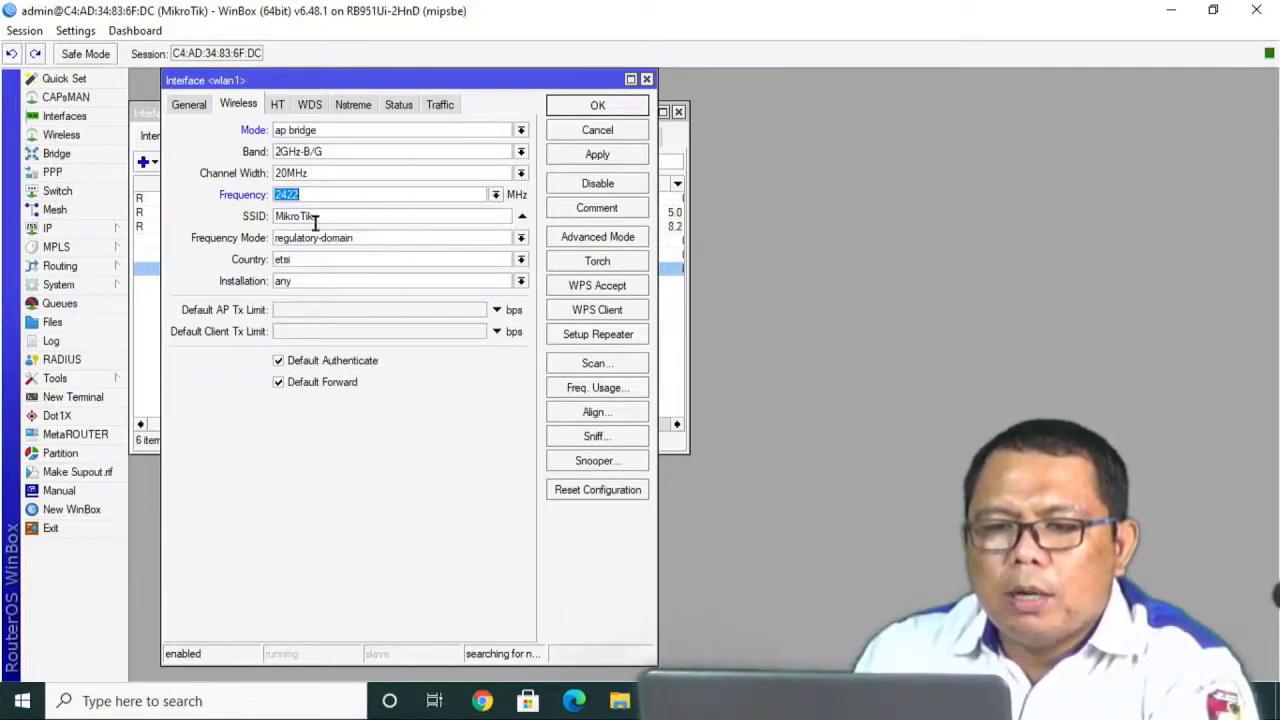
{"action": "left_click", "coordinate": [597, 157]}
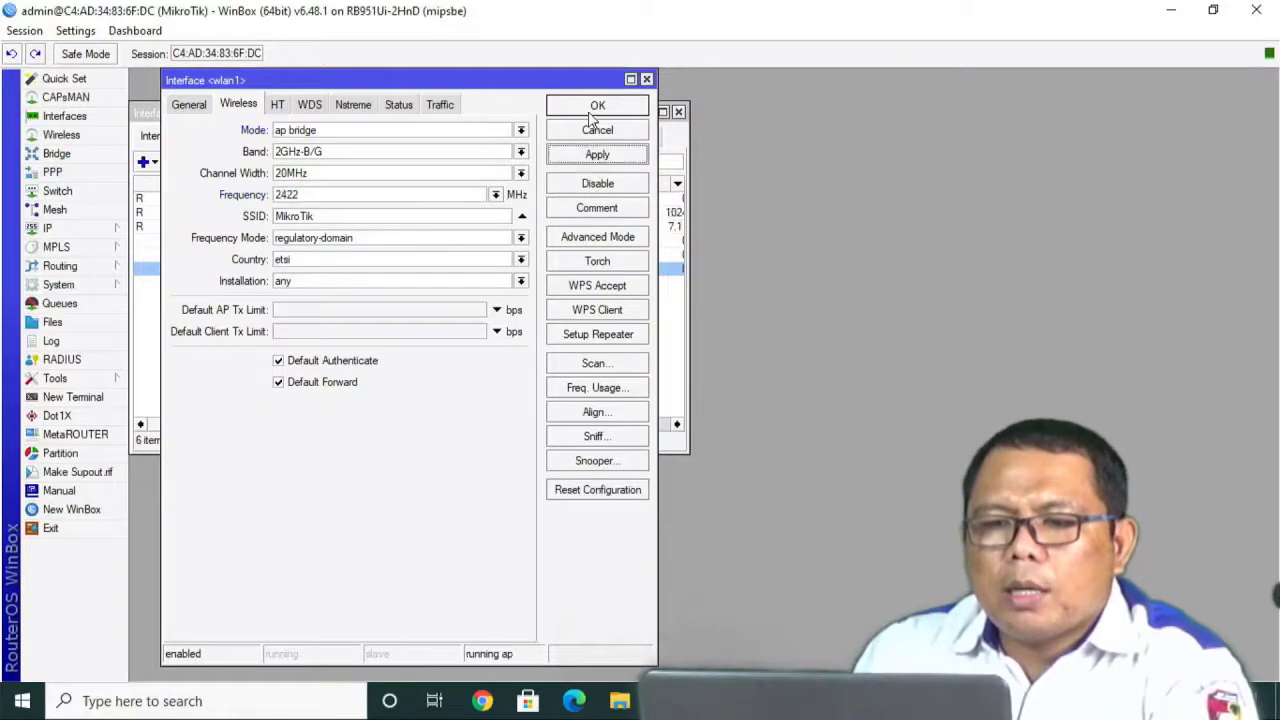
{"action": "left_click", "coordinate": [595, 108]}
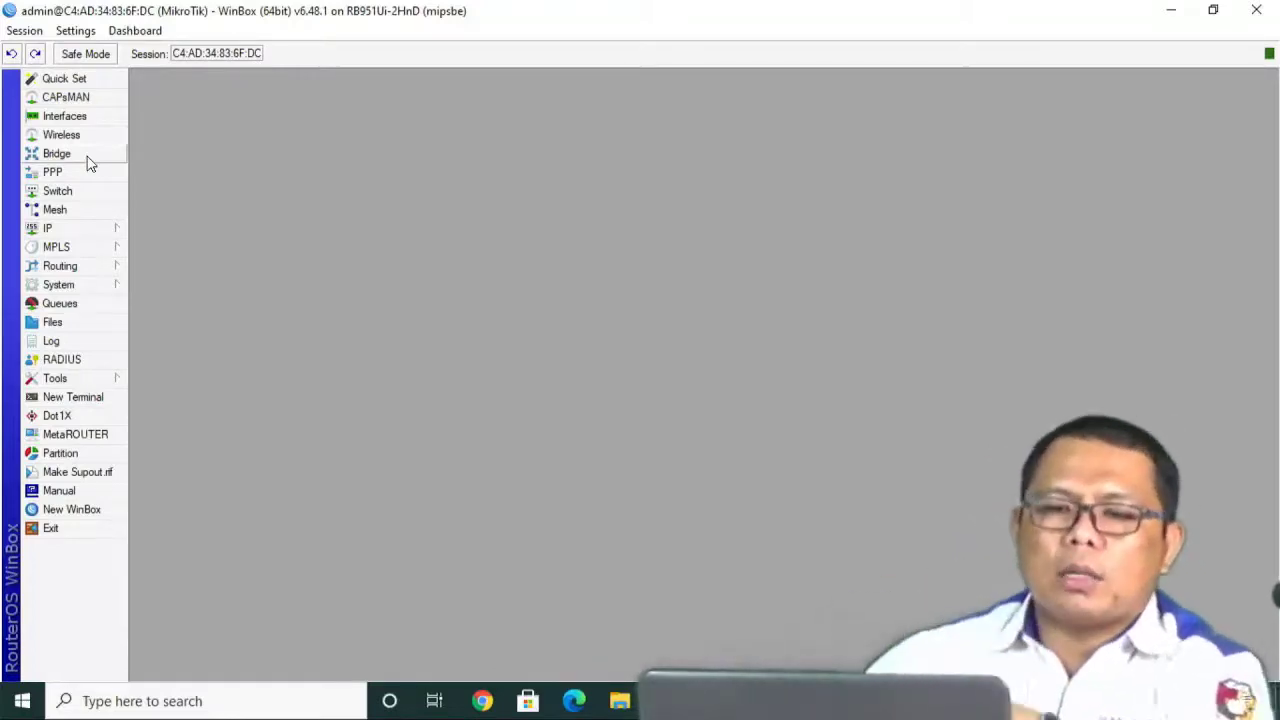
Add a bridge named bridgehotspot and view its empty Ports list.
{"action": "left_click", "coordinate": [92, 157]}
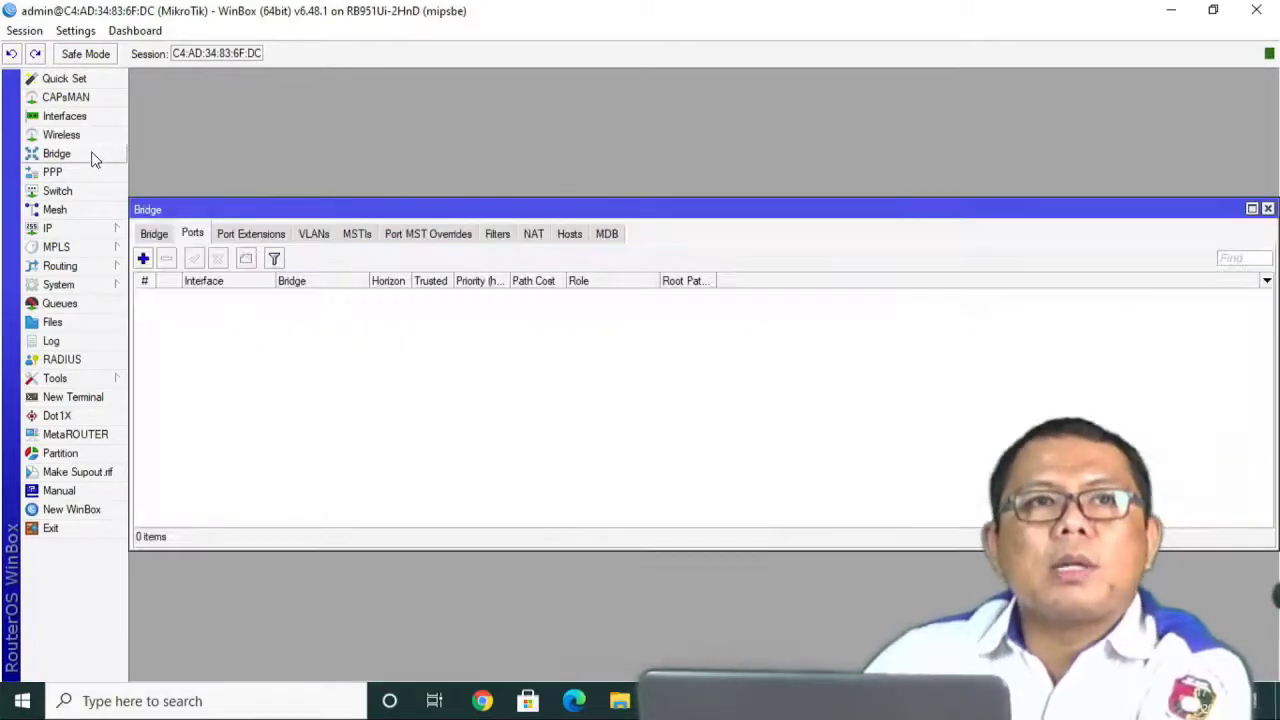
{"action": "left_click", "coordinate": [150, 236]}
{"action": "left_click", "coordinate": [145, 260]}
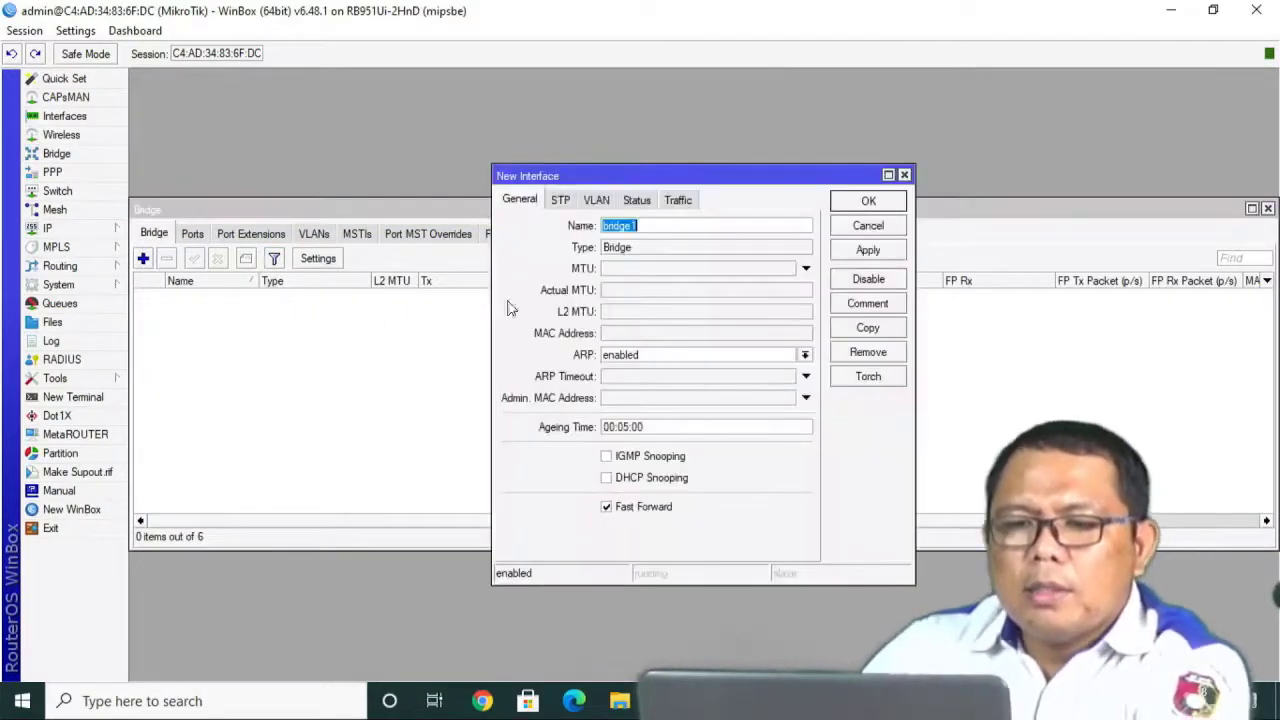
{"action": "type", "text": "brid"}
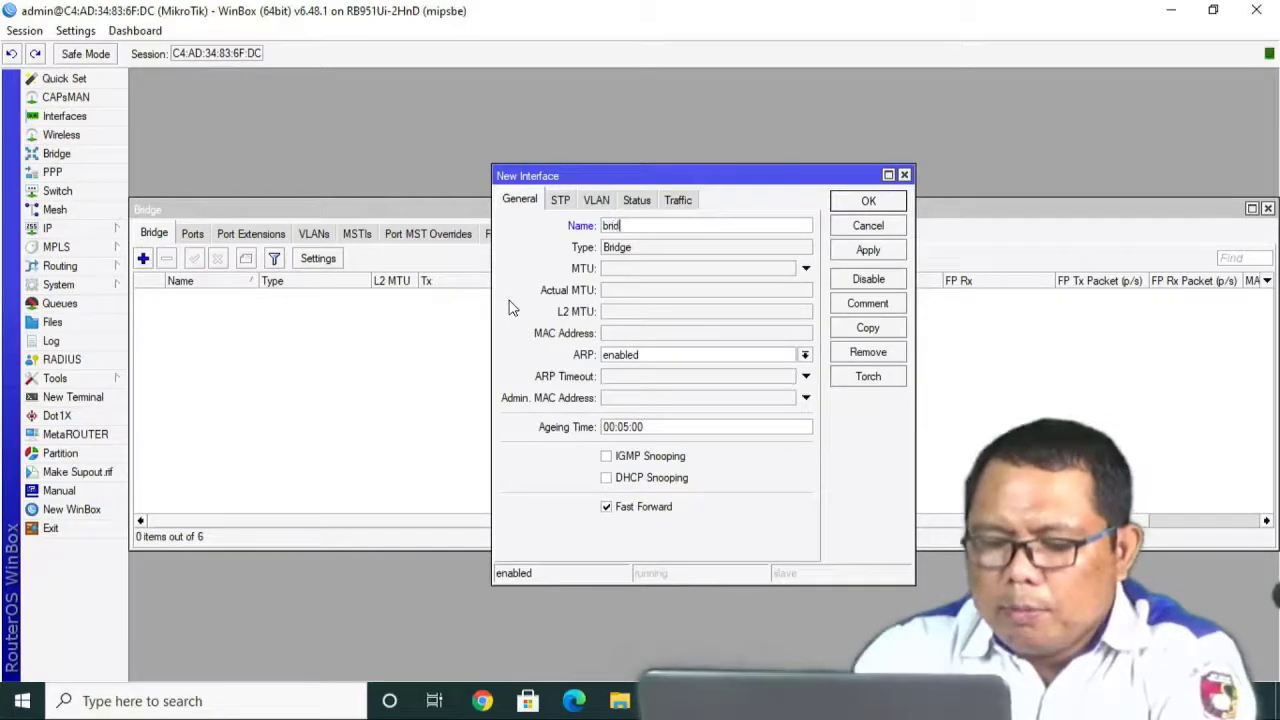
{"action": "type", "text": "gehotspot"}
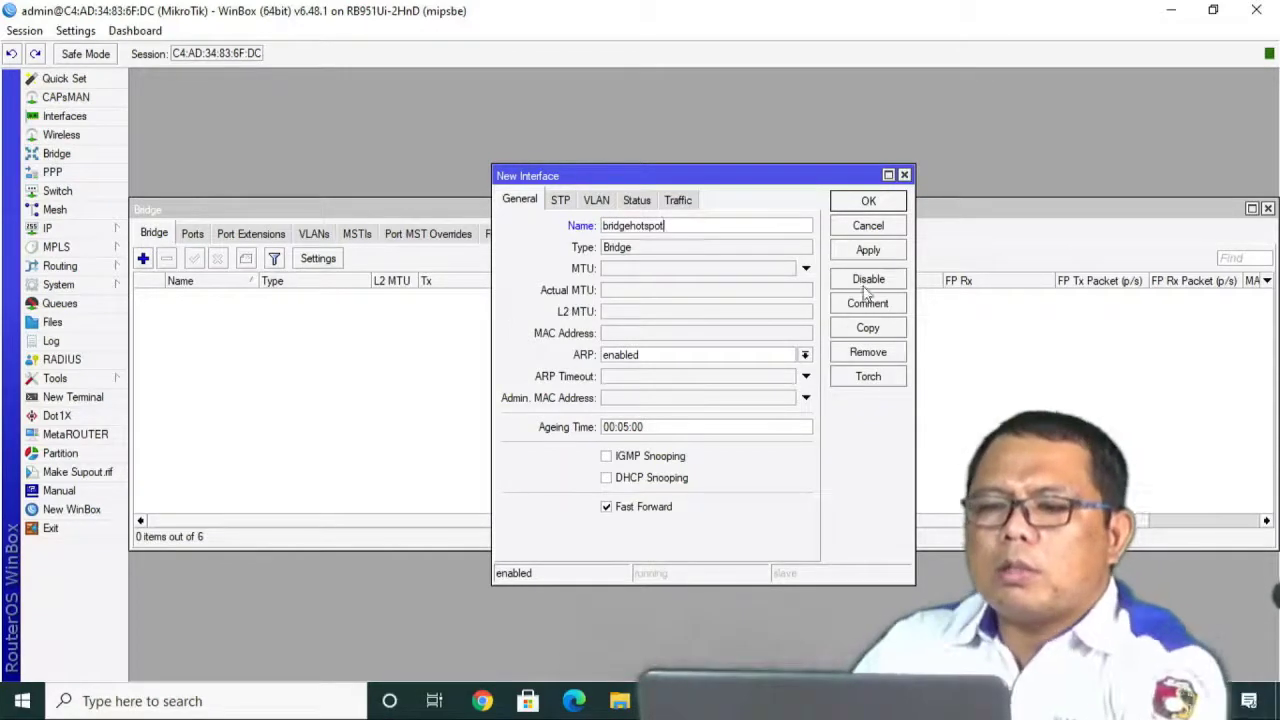
{"action": "left_click", "coordinate": [880, 250]}
{"action": "left_click", "coordinate": [868, 201]}
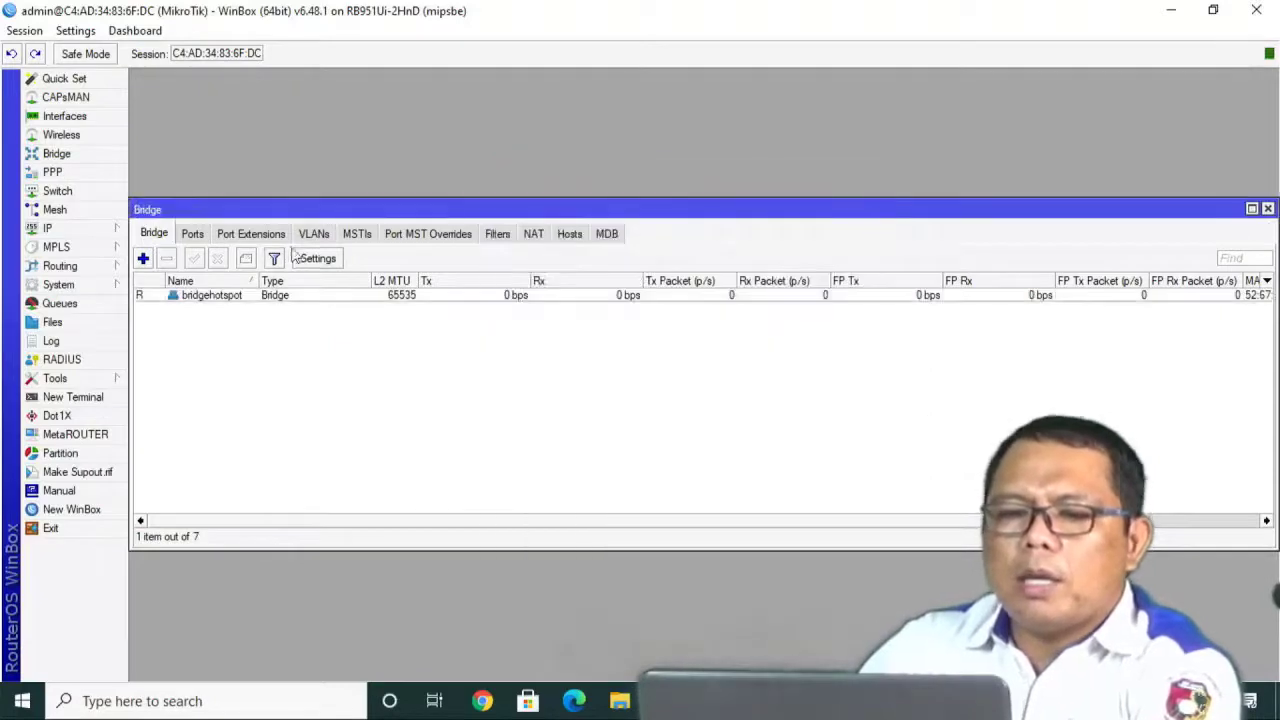
{"action": "left_click", "coordinate": [193, 234]}
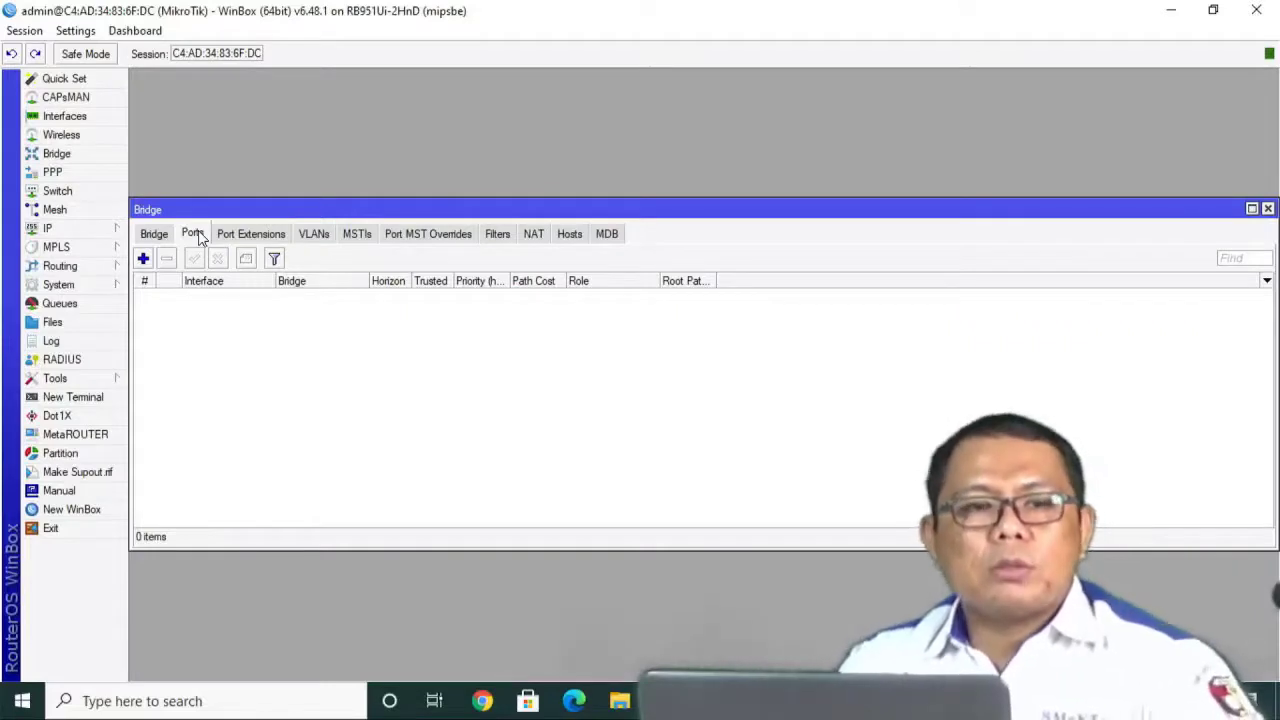
Add APTPLINK as a port of bridgehotspot.
{"action": "left_click", "coordinate": [143, 258]}
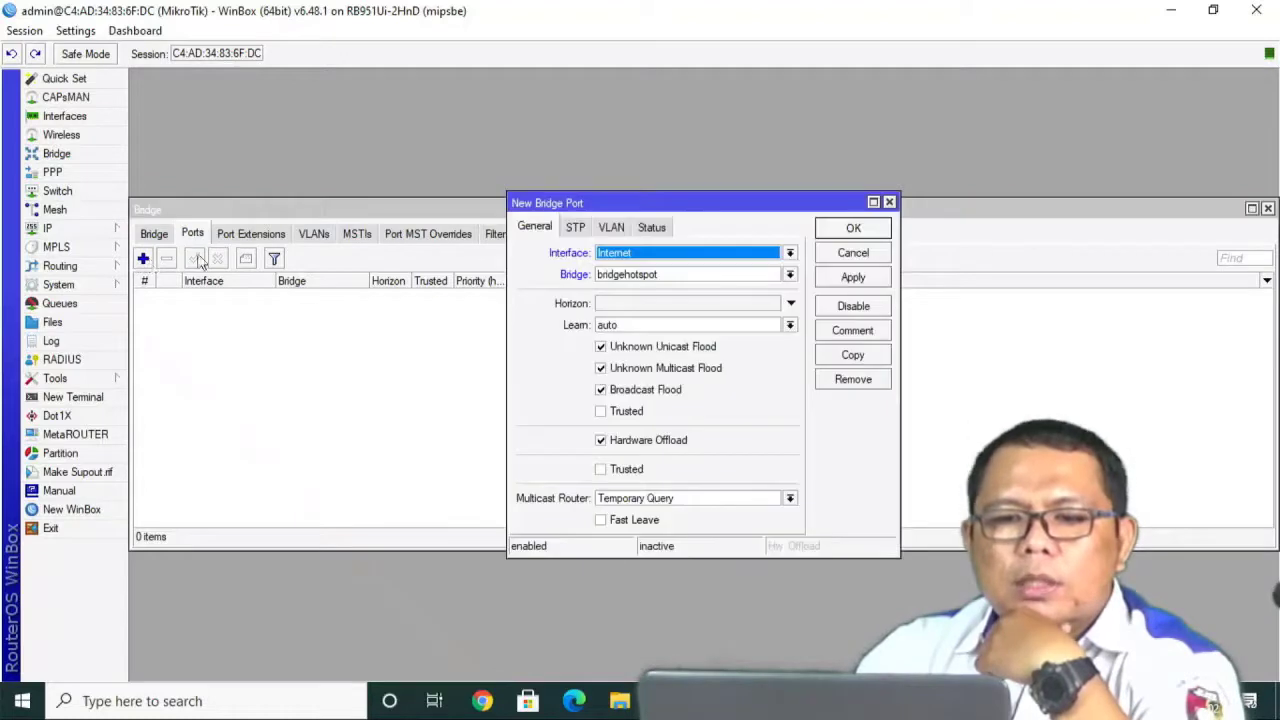
{"action": "left_click", "coordinate": [662, 258]}
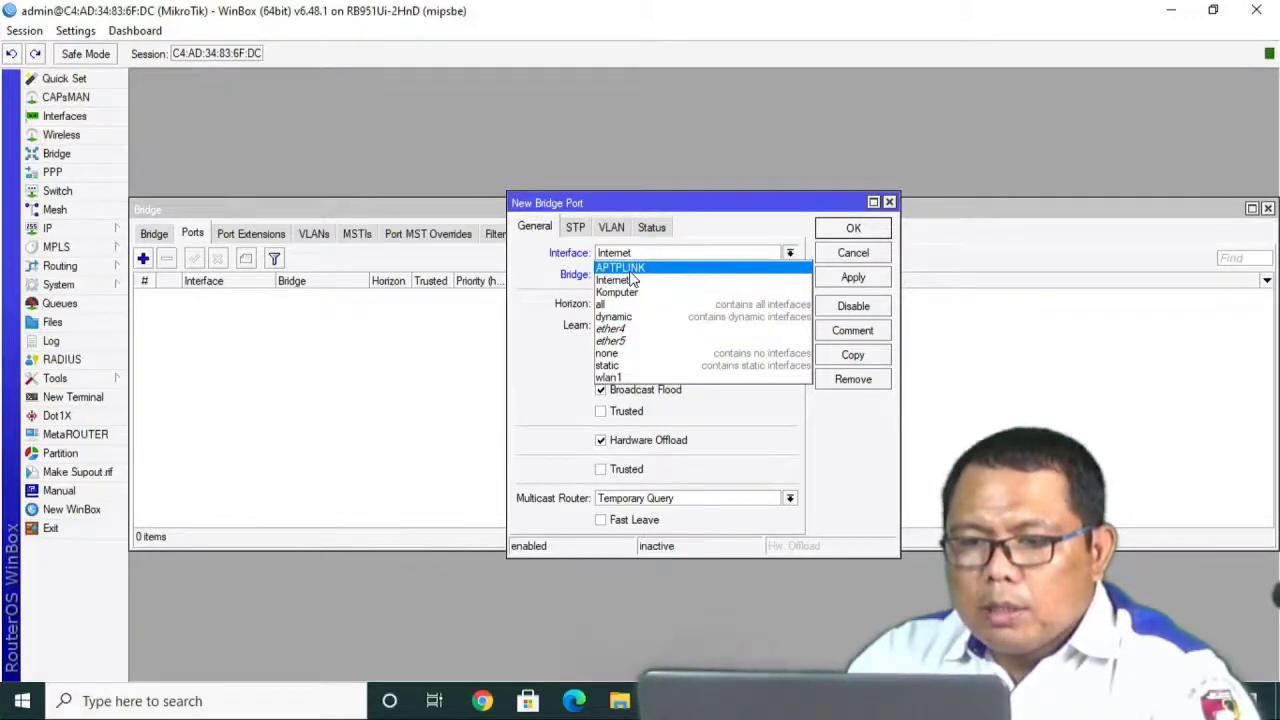
{"action": "left_click", "coordinate": [631, 268]}
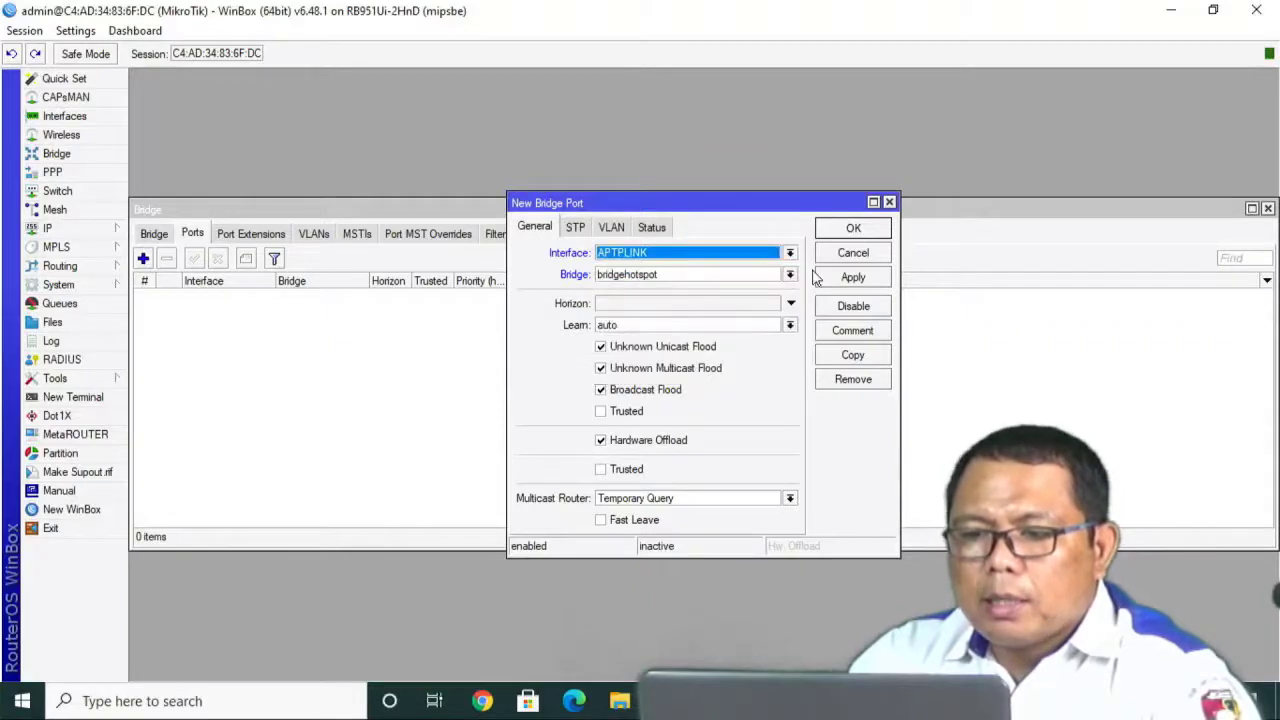
{"action": "left_click", "coordinate": [850, 277]}
{"action": "left_click", "coordinate": [852, 229]}
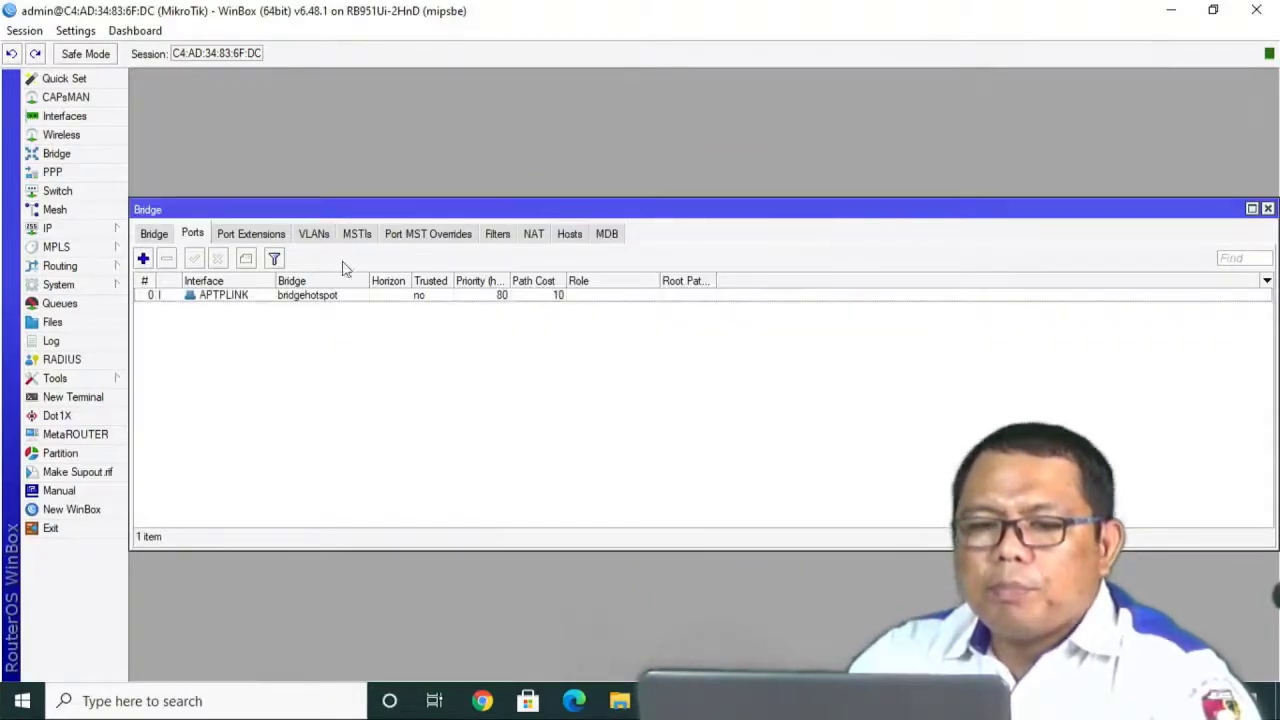
Add wlan1 as a second bridgehotspot port.
{"action": "left_click", "coordinate": [143, 259]}
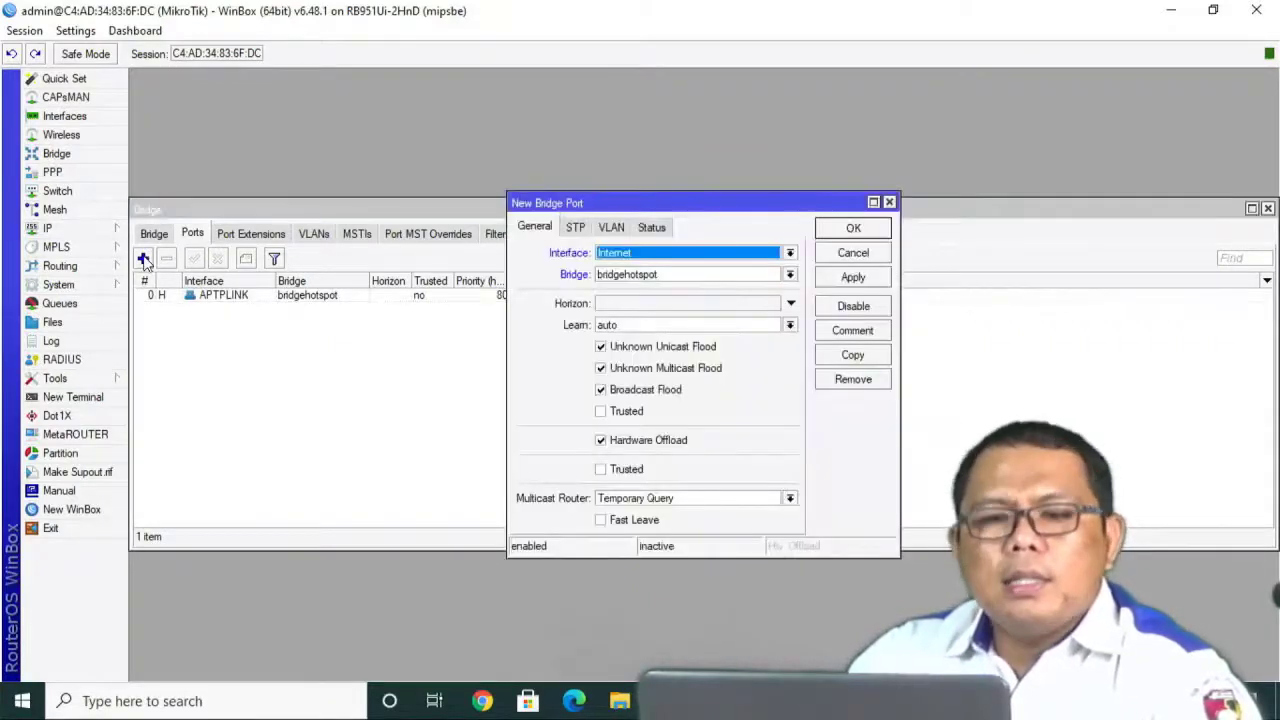
{"action": "left_click", "coordinate": [630, 257]}
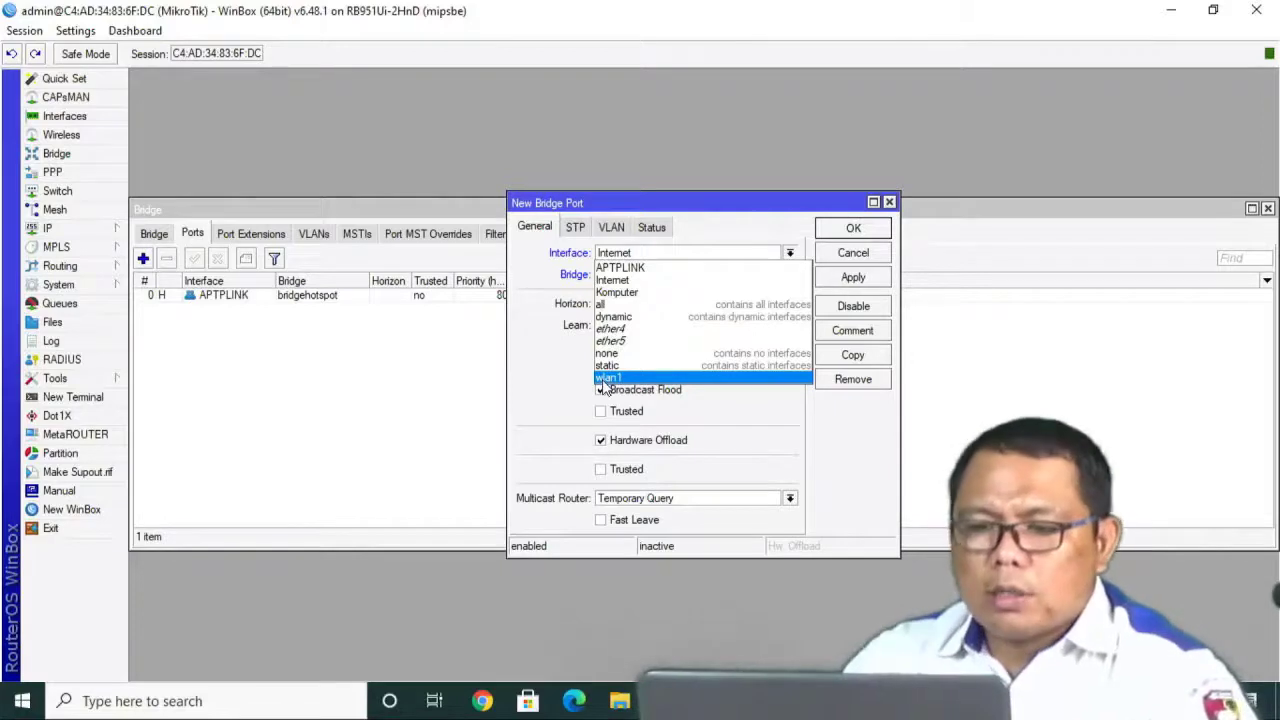
{"action": "left_click", "coordinate": [606, 378]}
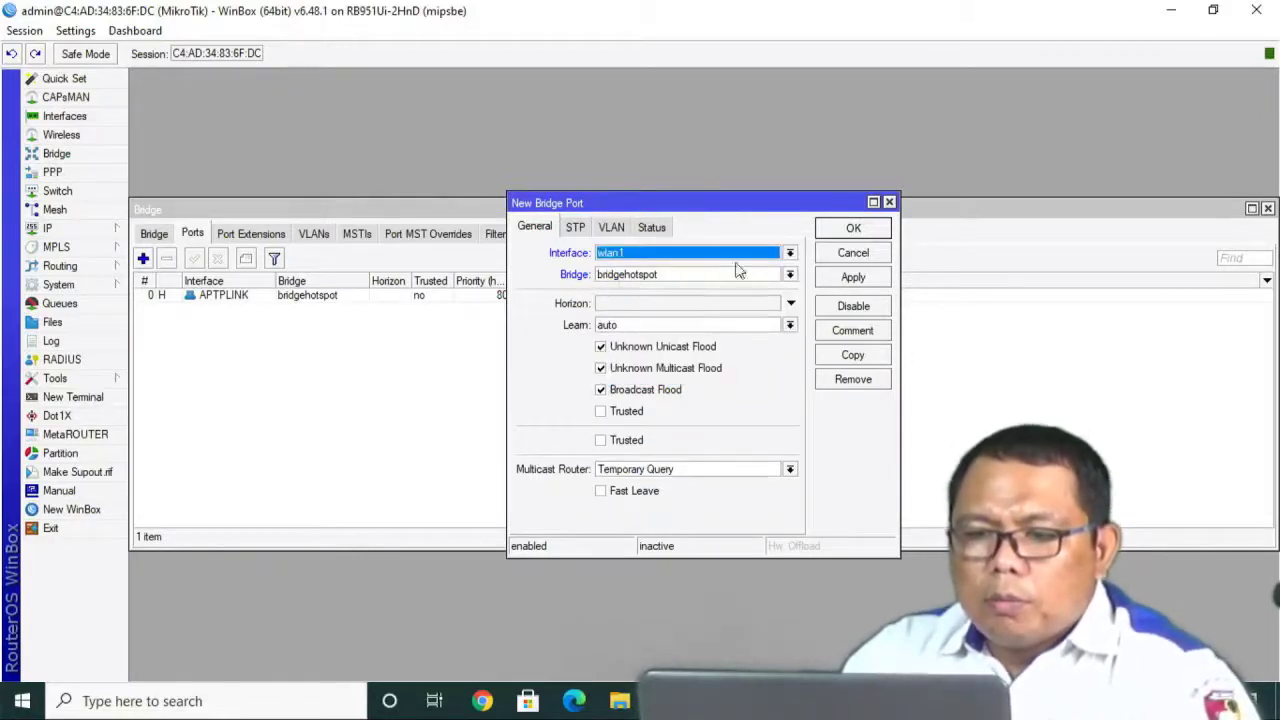
{"action": "left_click", "coordinate": [856, 279]}
{"action": "left_click", "coordinate": [862, 229]}
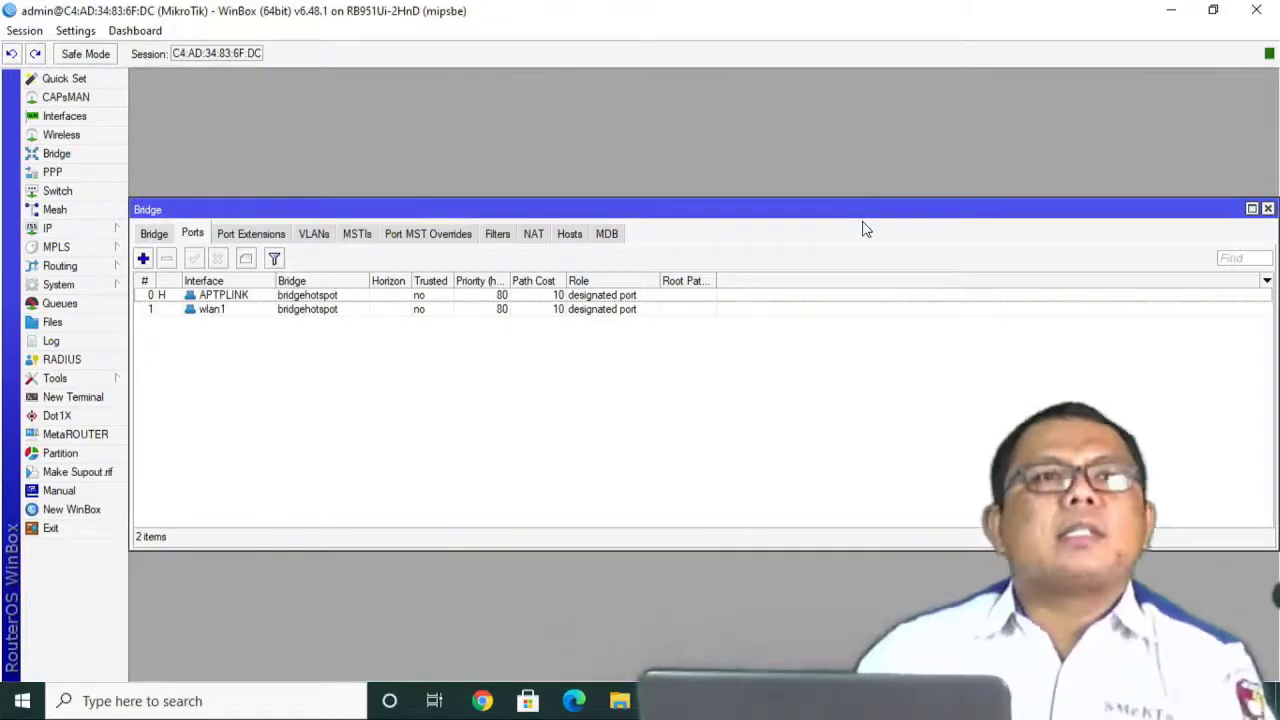
{"action": "left_click", "coordinate": [96, 232]}
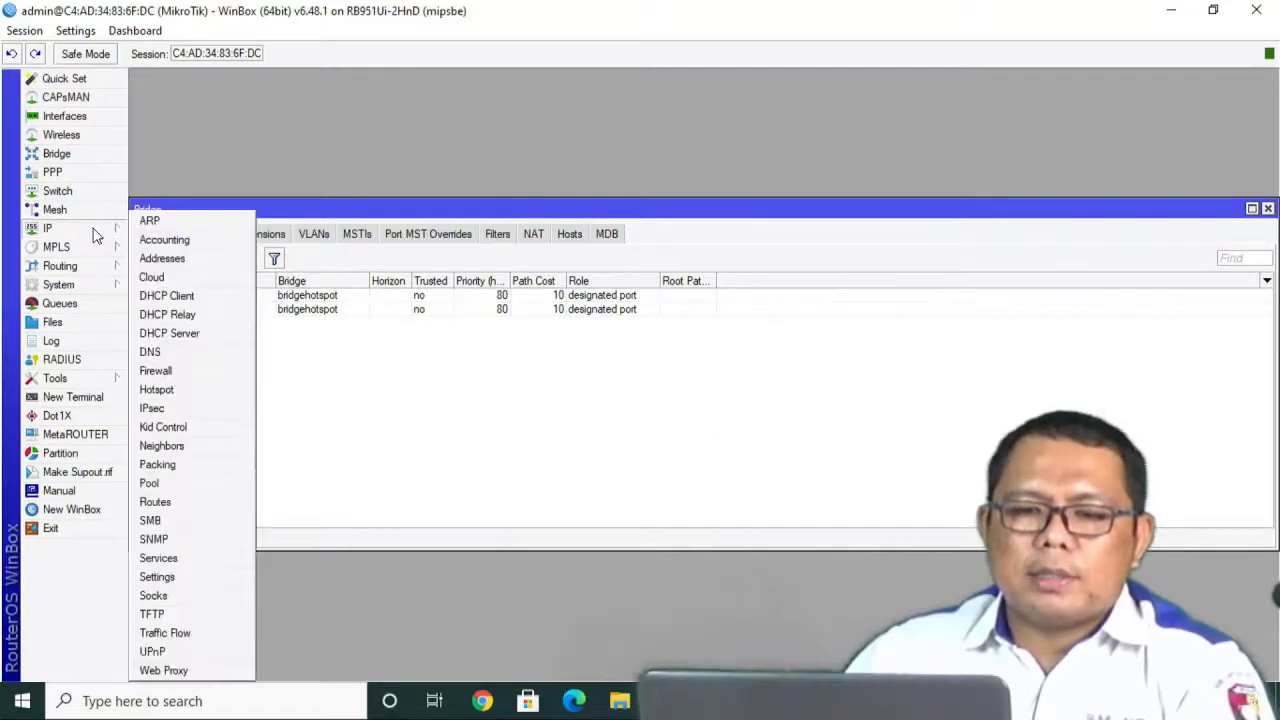
Add IP address 192.168.10.1/24 on the Komputer interface.
{"action": "left_click", "coordinate": [172, 264]}
{"action": "left_click", "coordinate": [267, 149]}
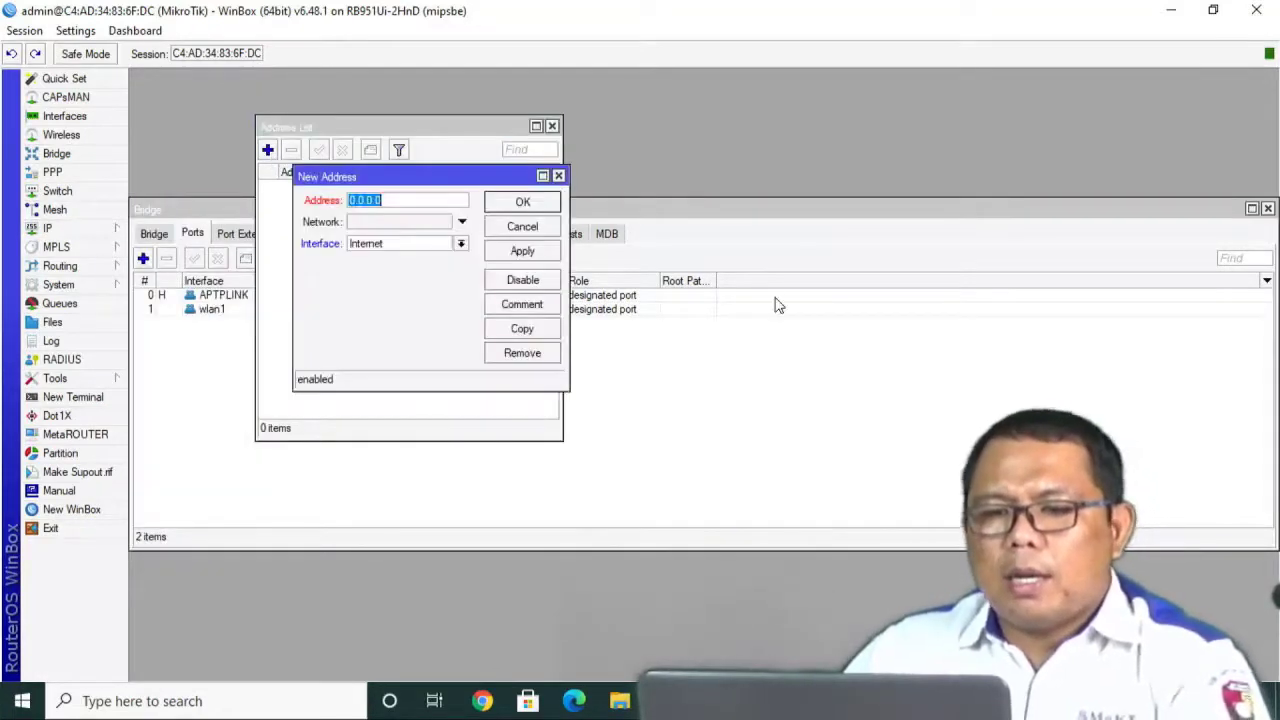
{"action": "type", "text": "192.16"}
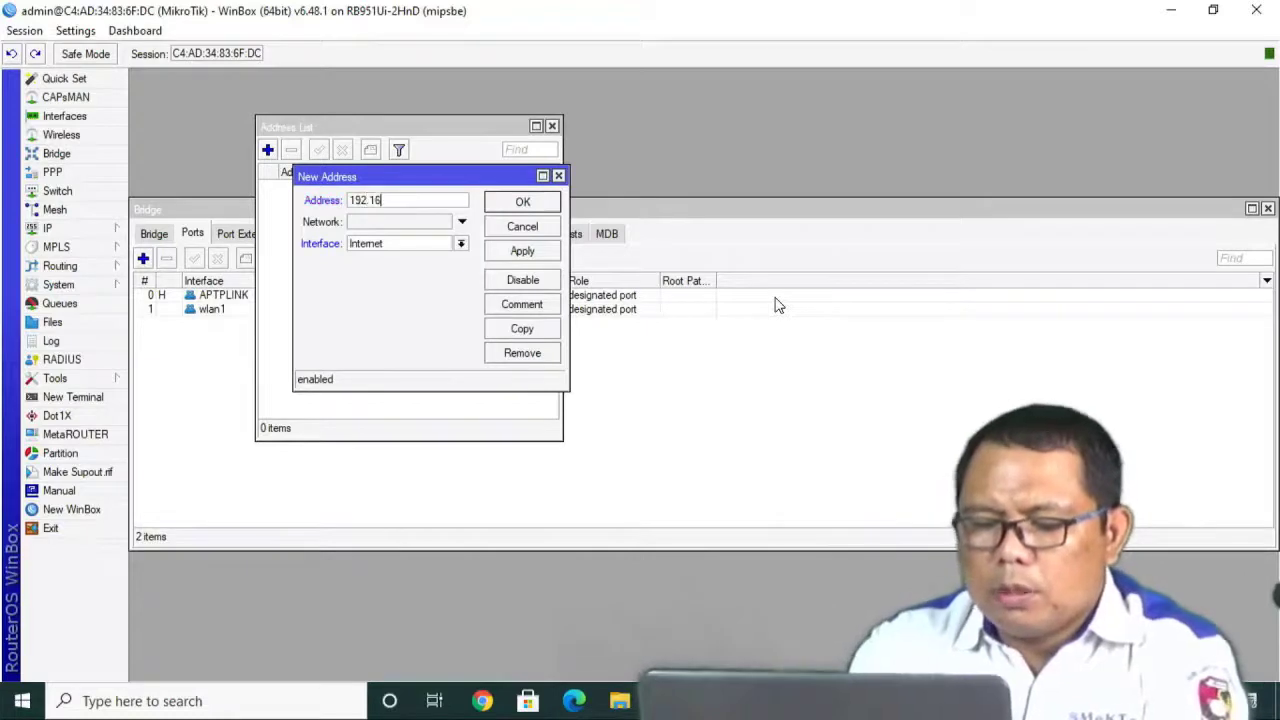
{"action": "type", "text": "8.1"}
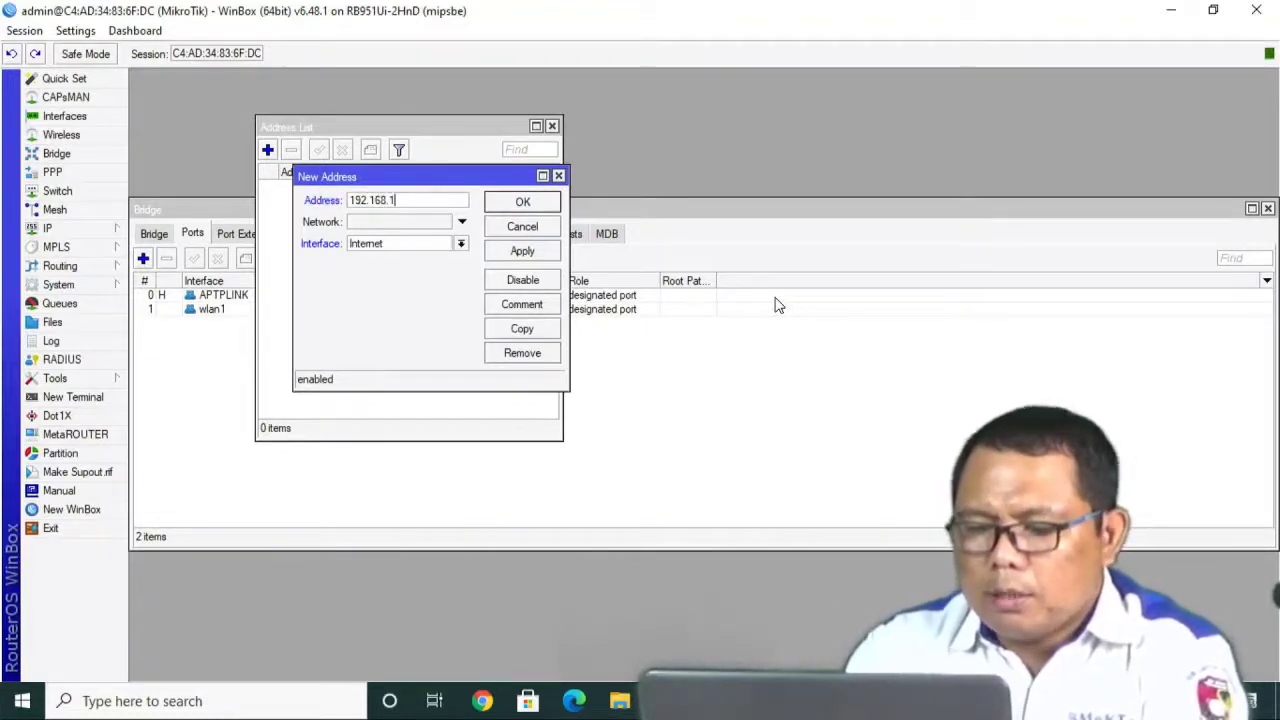
{"action": "type", "text": "0.1/24"}
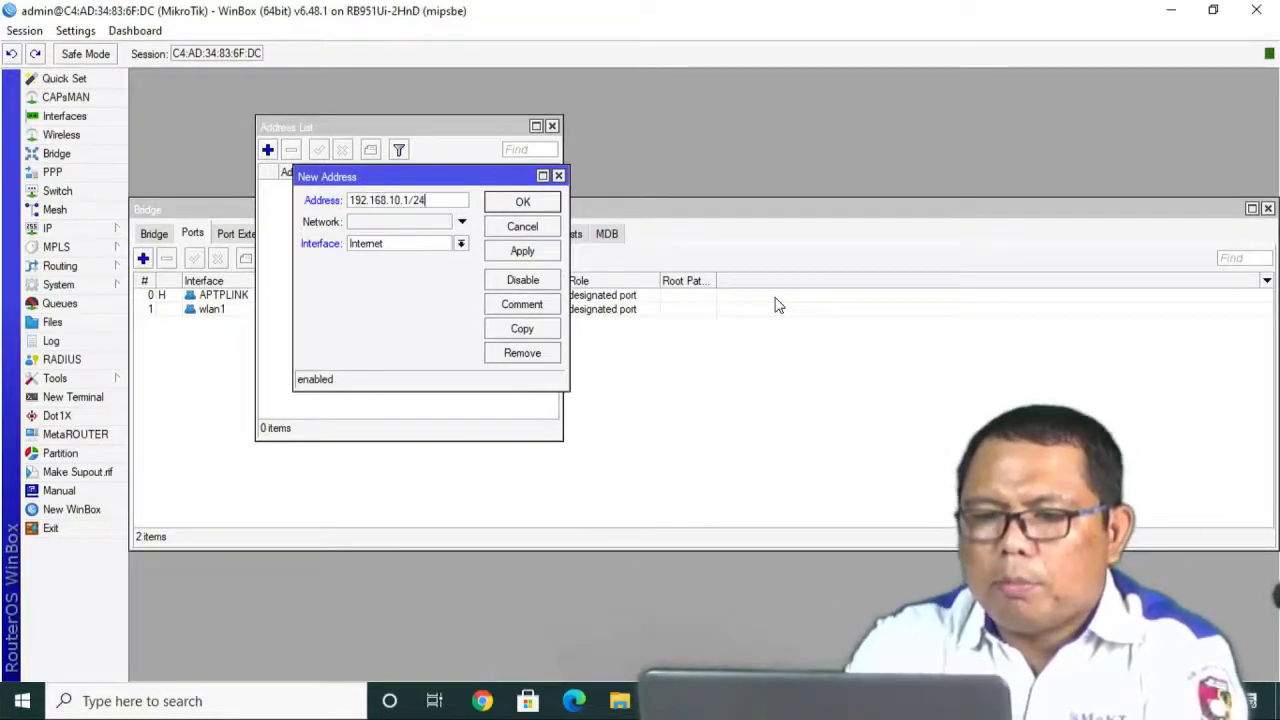
{"action": "left_click", "coordinate": [420, 246]}
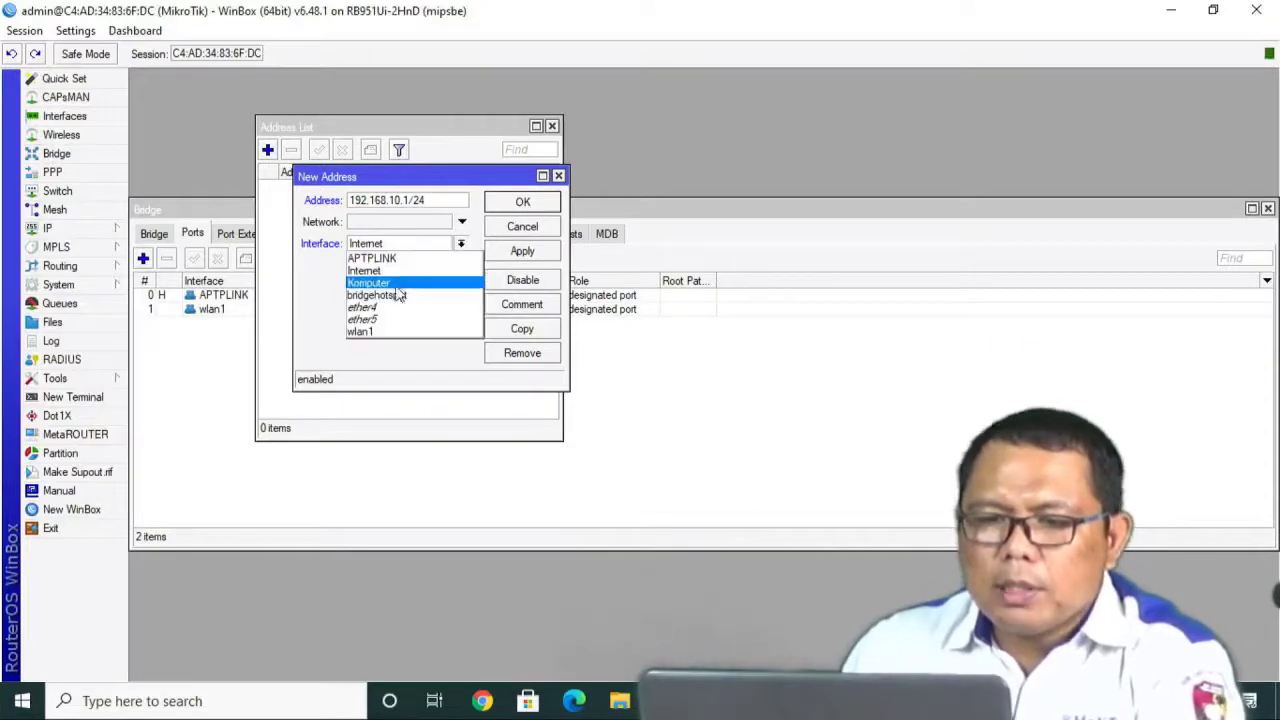
{"action": "left_click", "coordinate": [400, 274]}
{"action": "left_click", "coordinate": [395, 222]}
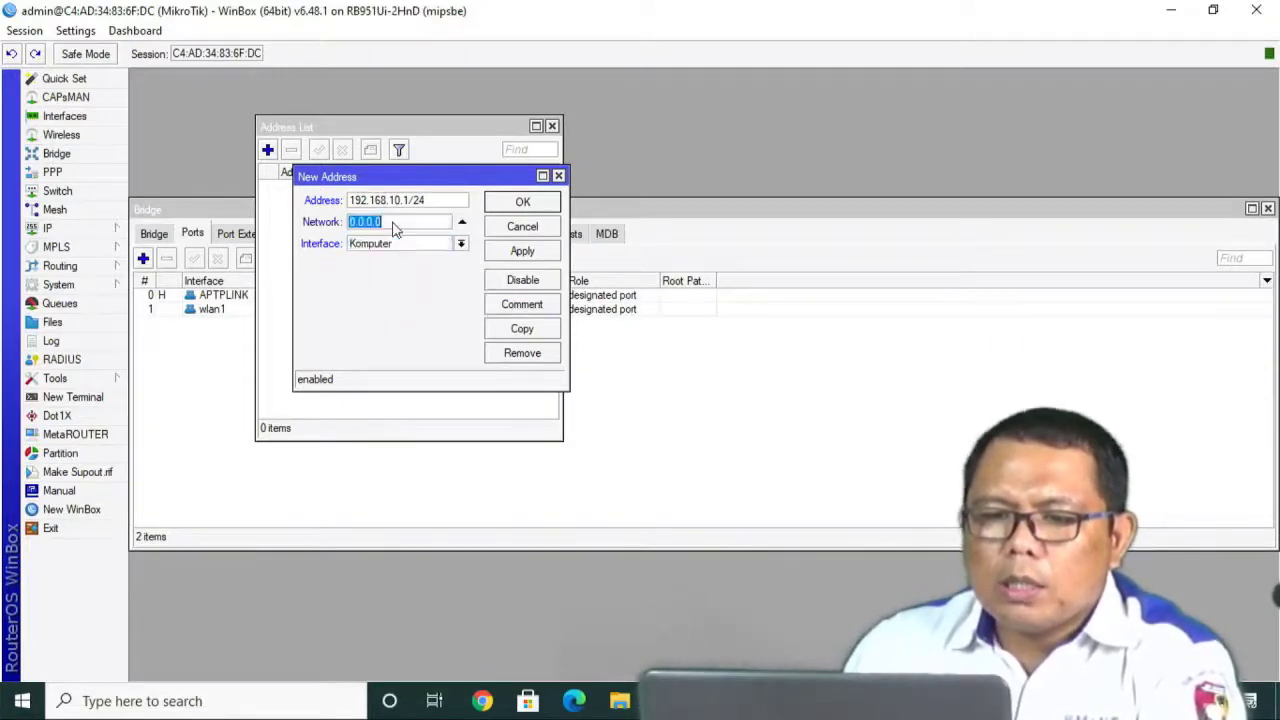
{"action": "left_click", "coordinate": [514, 256]}
{"action": "left_click", "coordinate": [532, 208]}
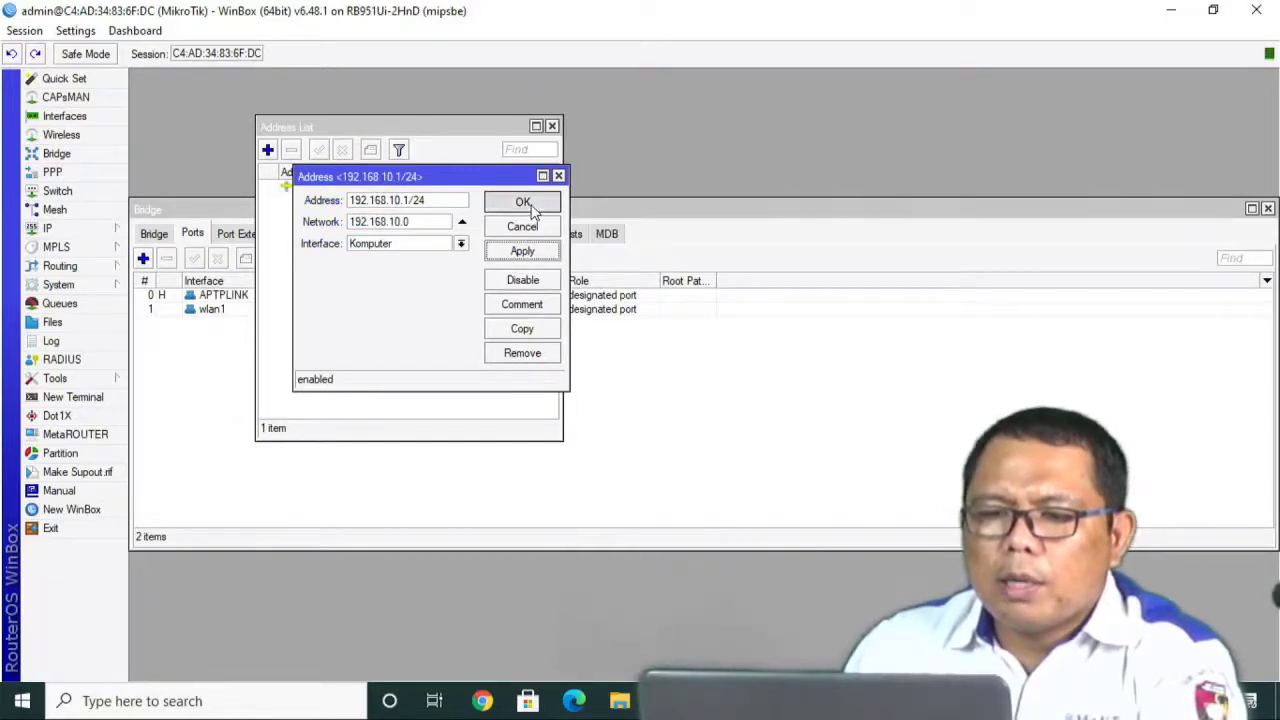
Add 192.168.100.1/24 on bridgehotspot and close the Address List.
{"action": "left_click", "coordinate": [268, 151]}
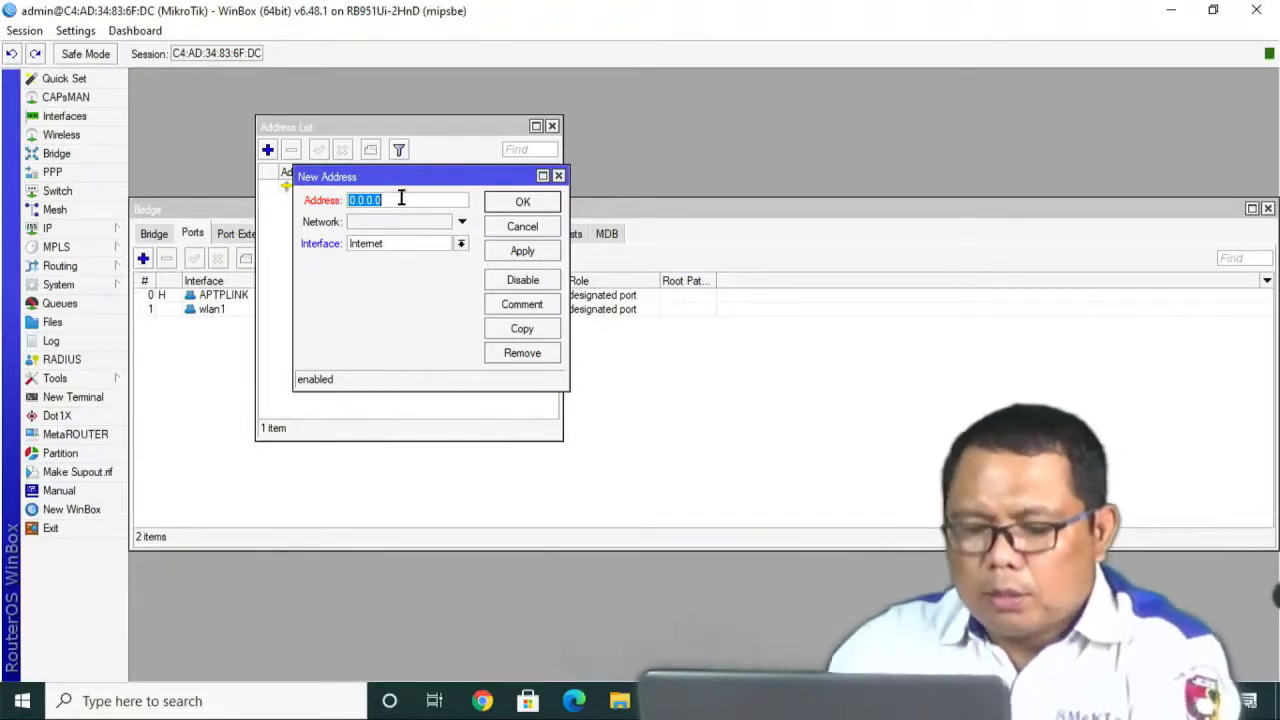
{"action": "type", "text": "192.1"}
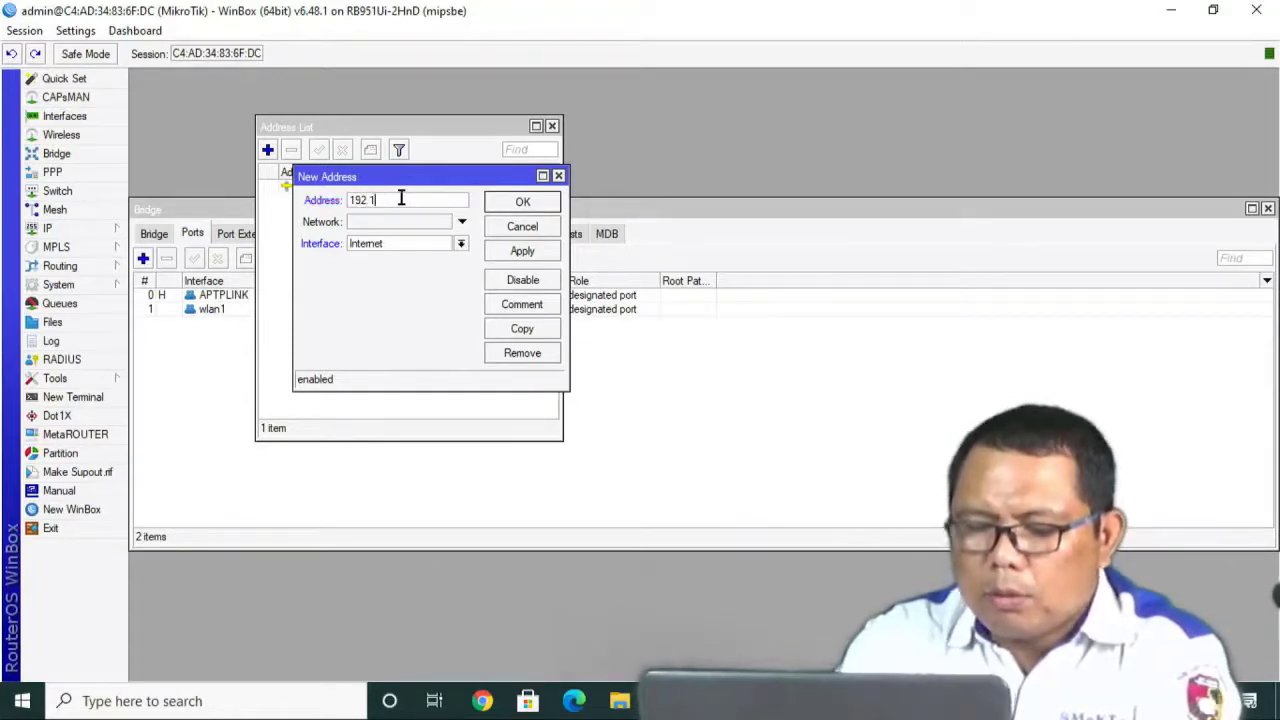
{"action": "type", "text": "68.100"}
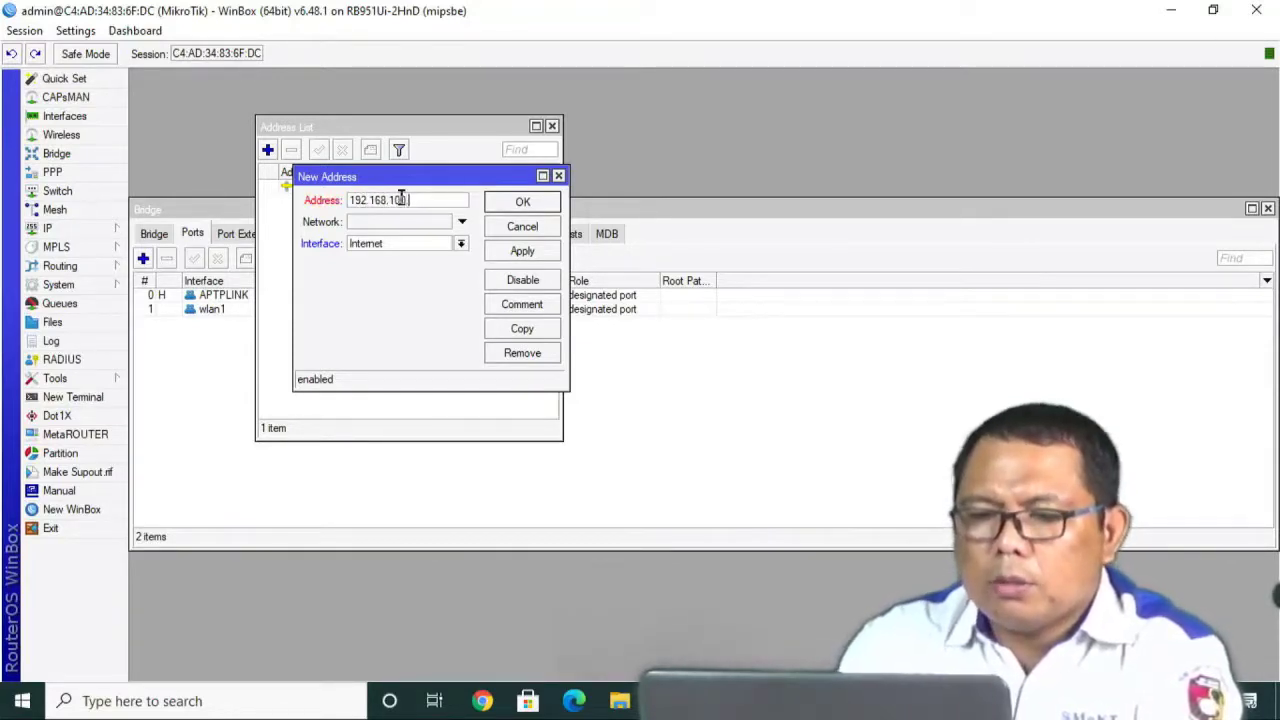
{"action": "type", "text": ".1/24"}
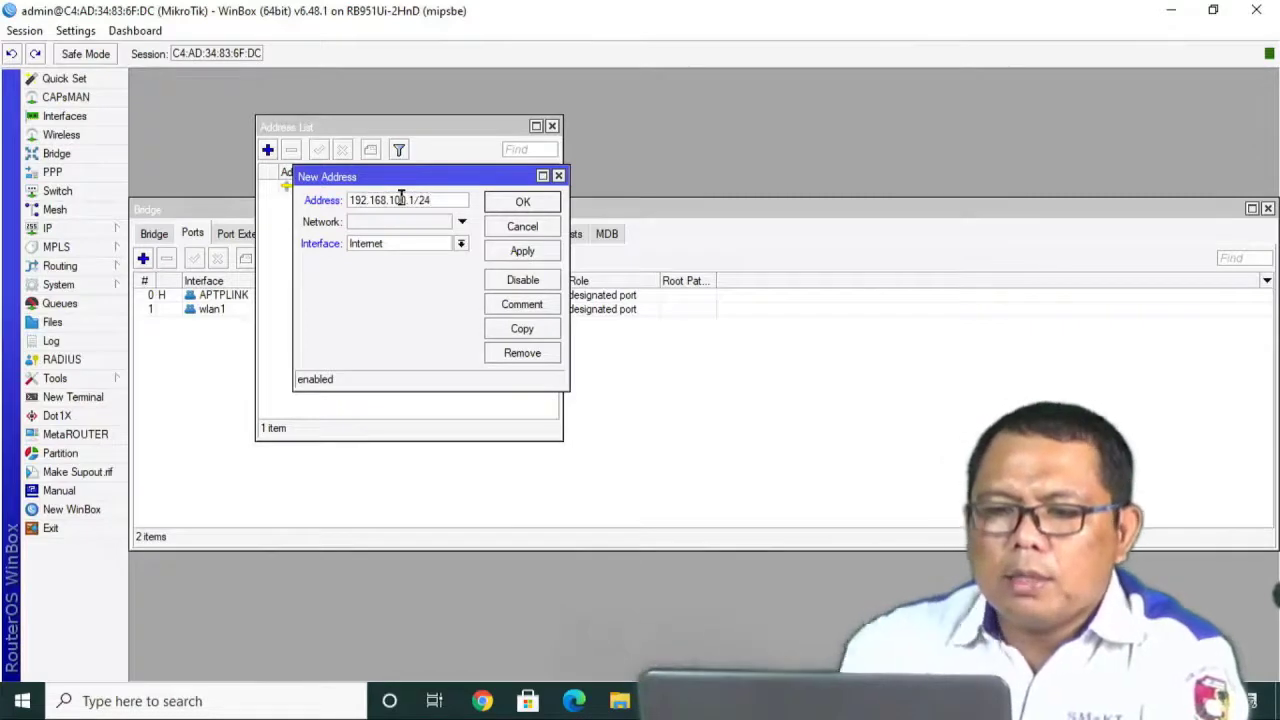
{"action": "left_click", "coordinate": [397, 248]}
{"action": "left_click", "coordinate": [380, 300]}
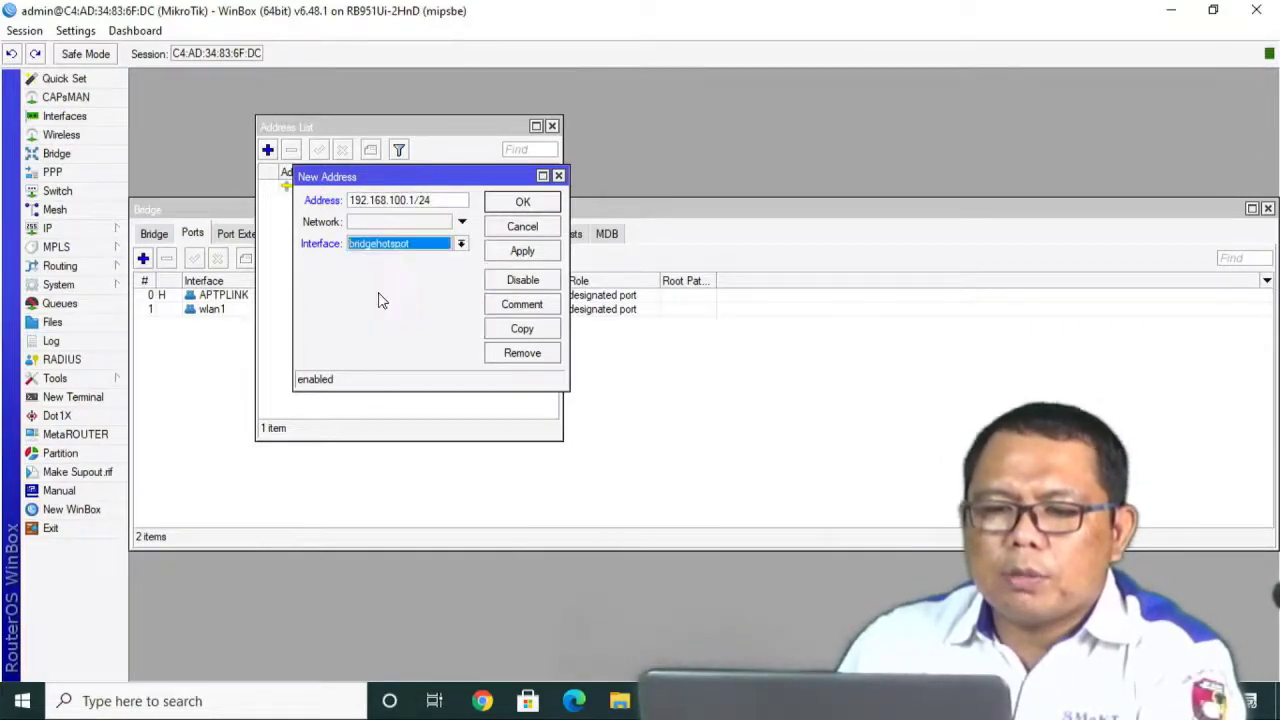
{"action": "left_click", "coordinate": [392, 222]}
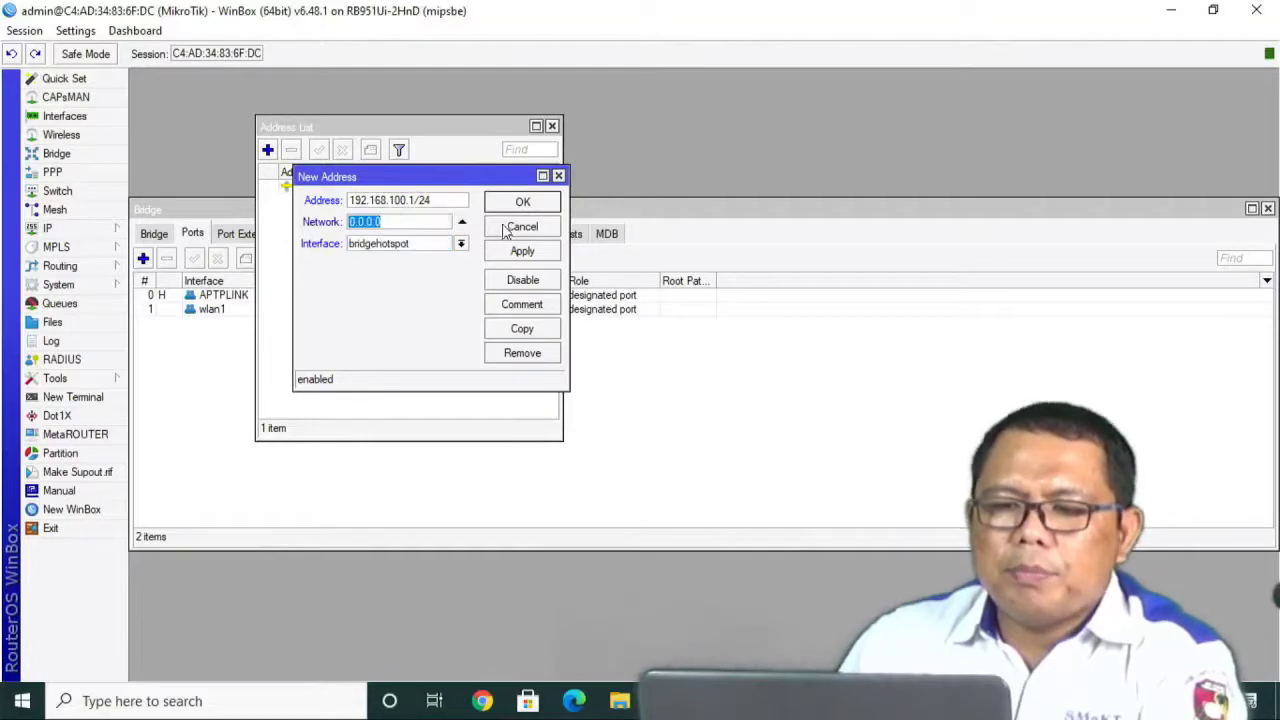
{"action": "left_click", "coordinate": [522, 251]}
{"action": "left_click", "coordinate": [522, 203]}
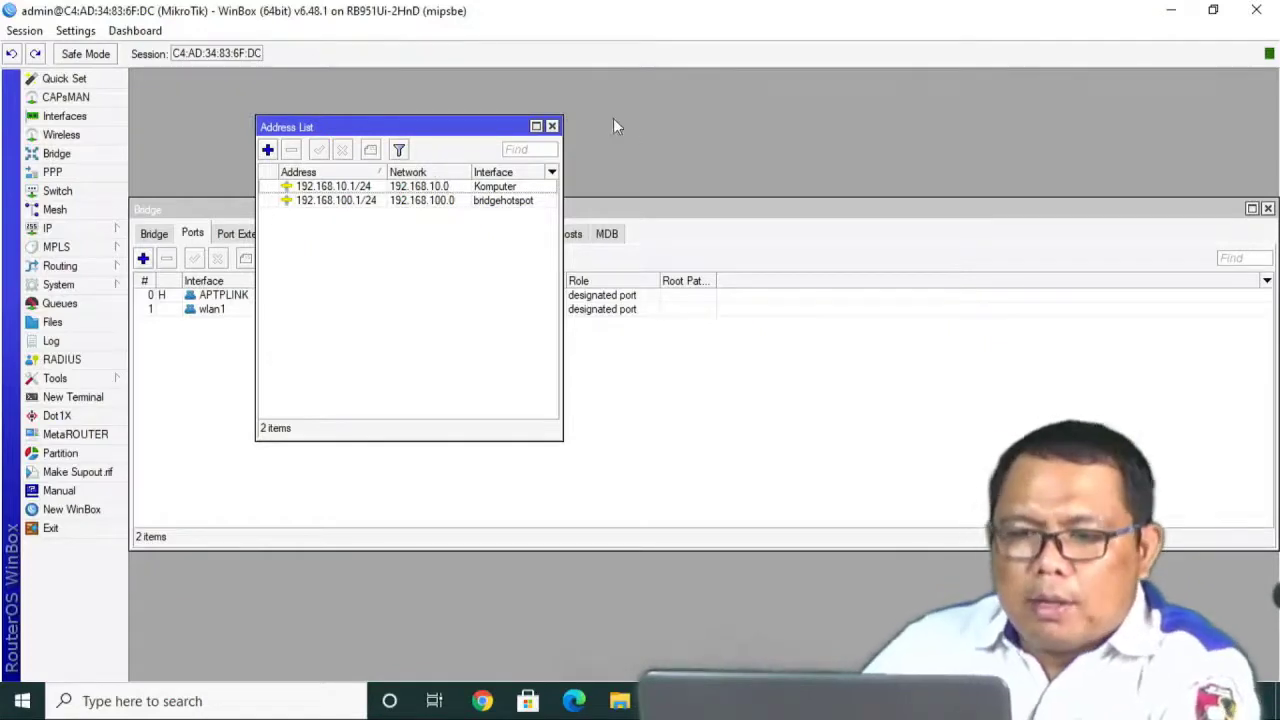
{"action": "left_click", "coordinate": [552, 127]}
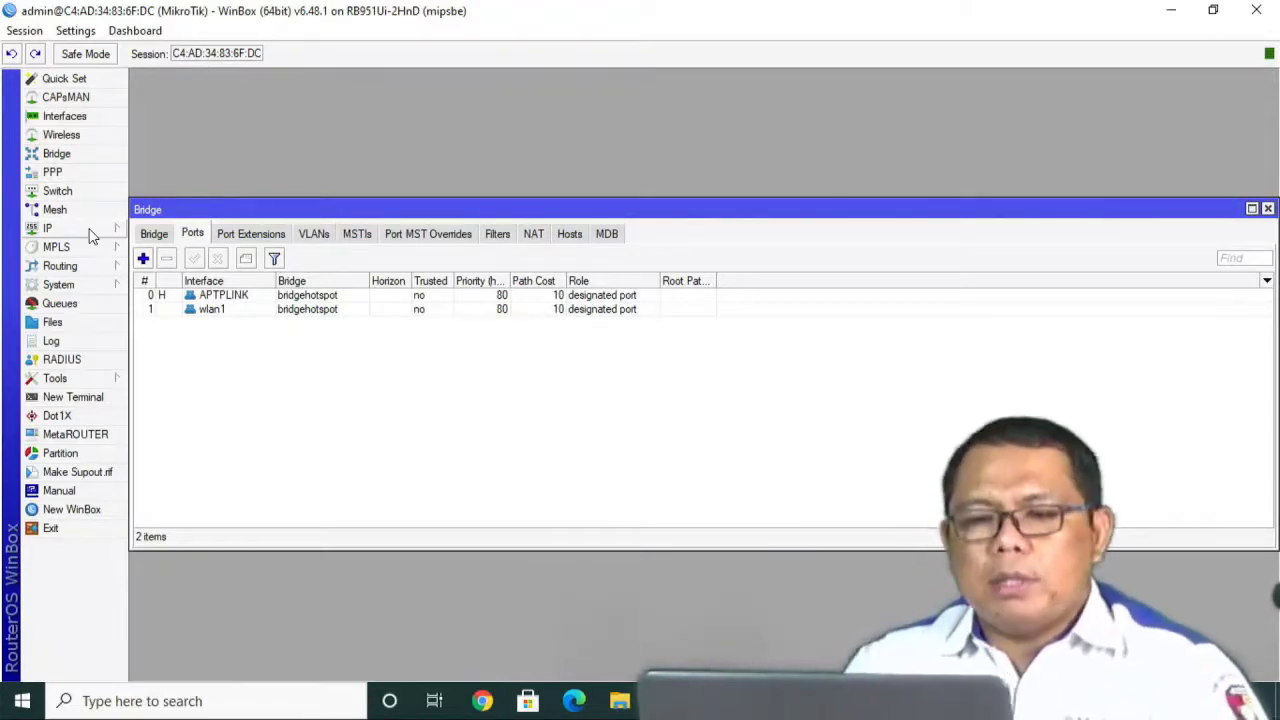
Add address 192.168.254.16/24 on the Internet interface, then close the Address List.
{"action": "left_click", "coordinate": [74, 232]}
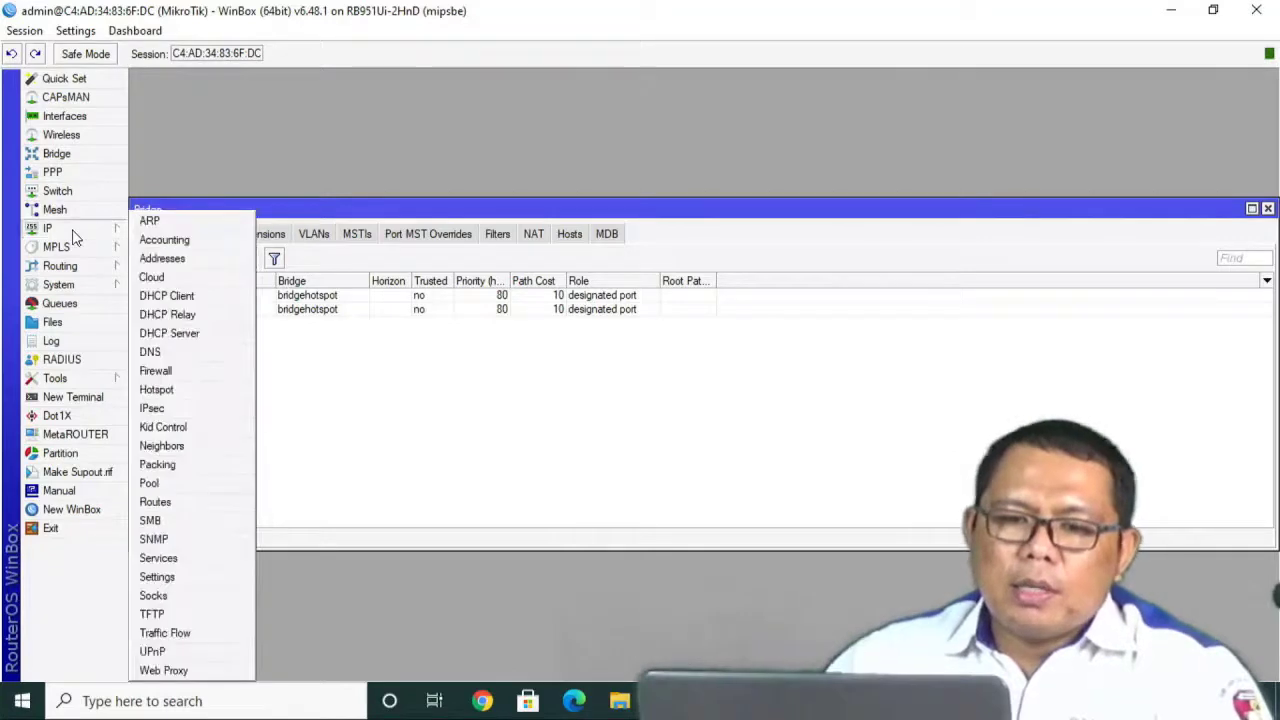
{"action": "left_click", "coordinate": [162, 258]}
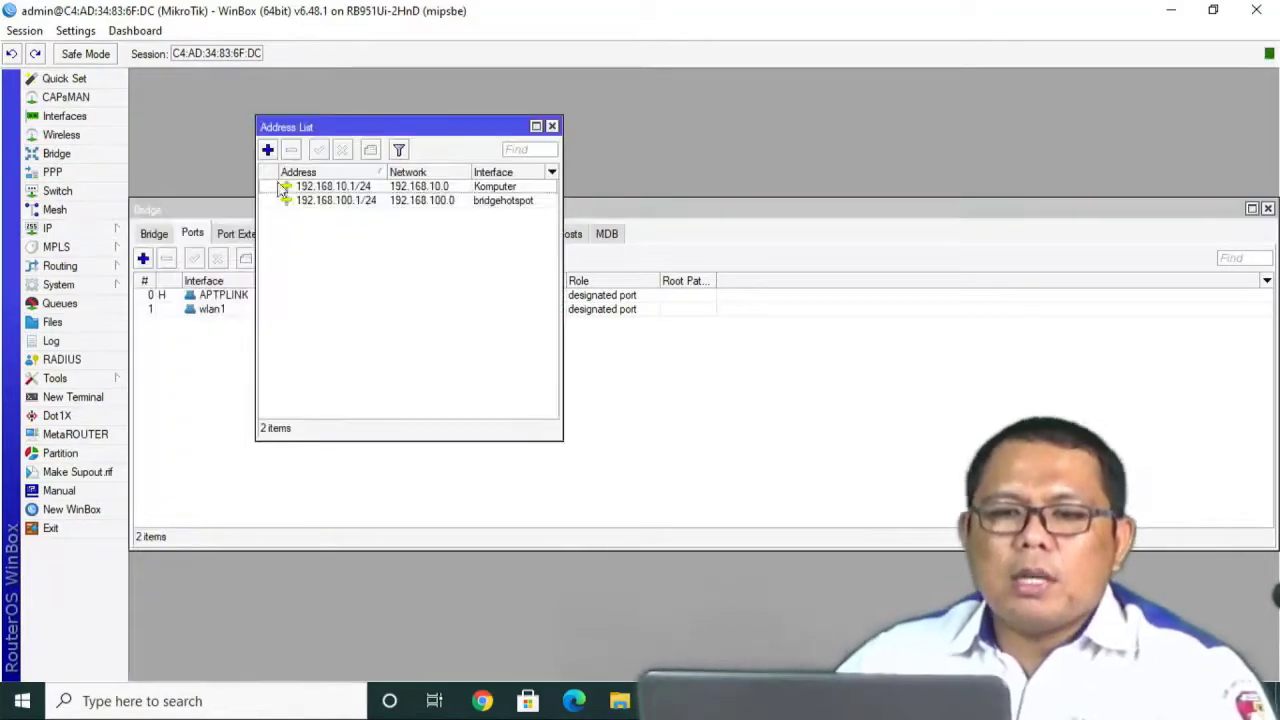
{"action": "left_click", "coordinate": [268, 150]}
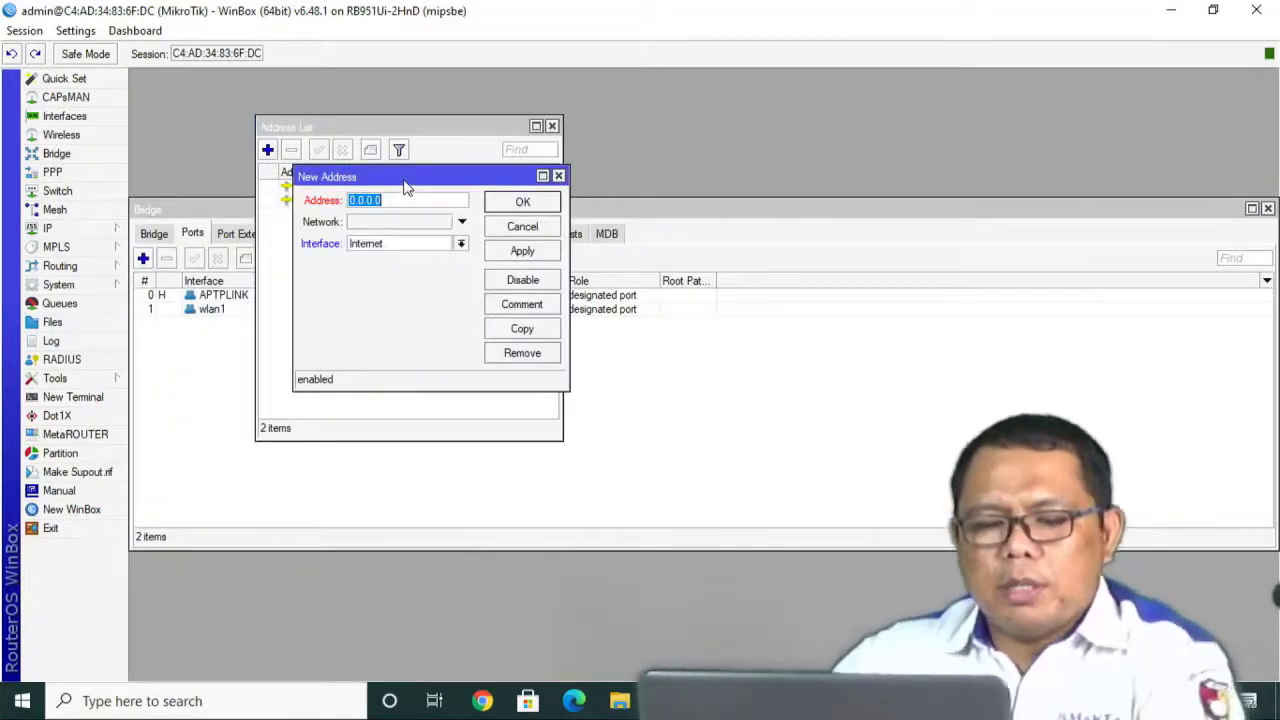
{"action": "type", "text": "192."}
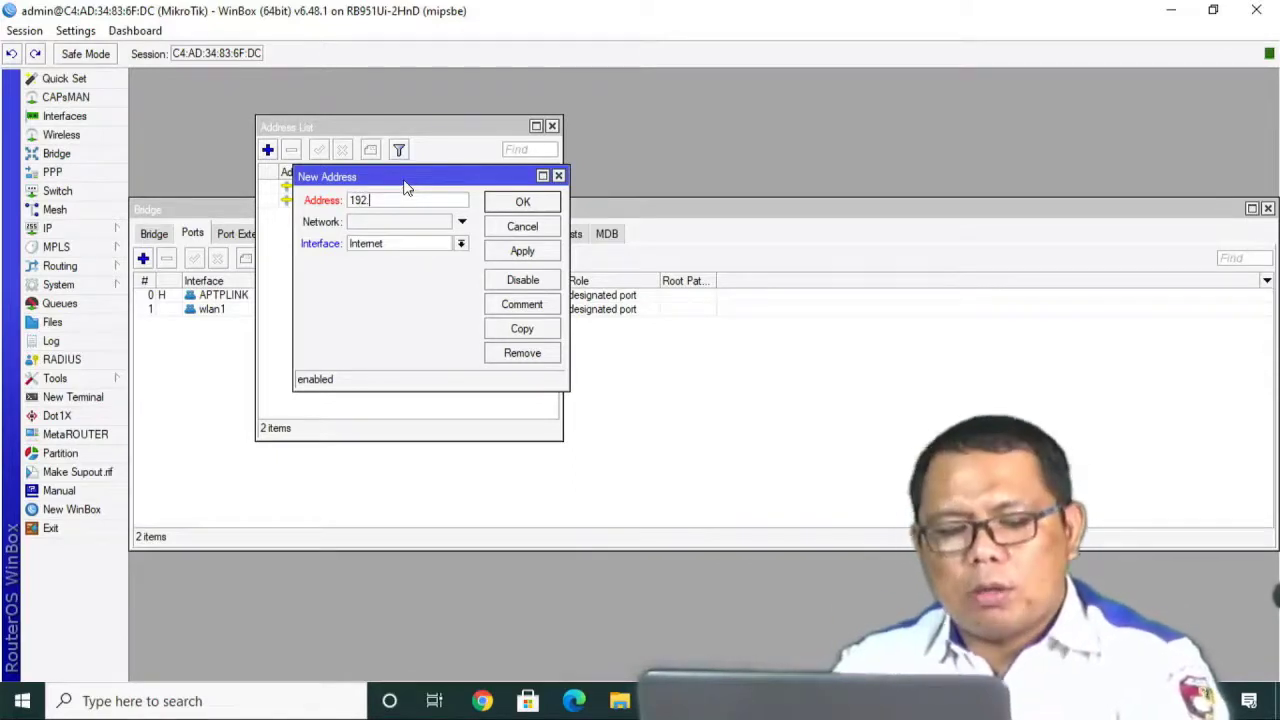
{"action": "type", "text": "16"}
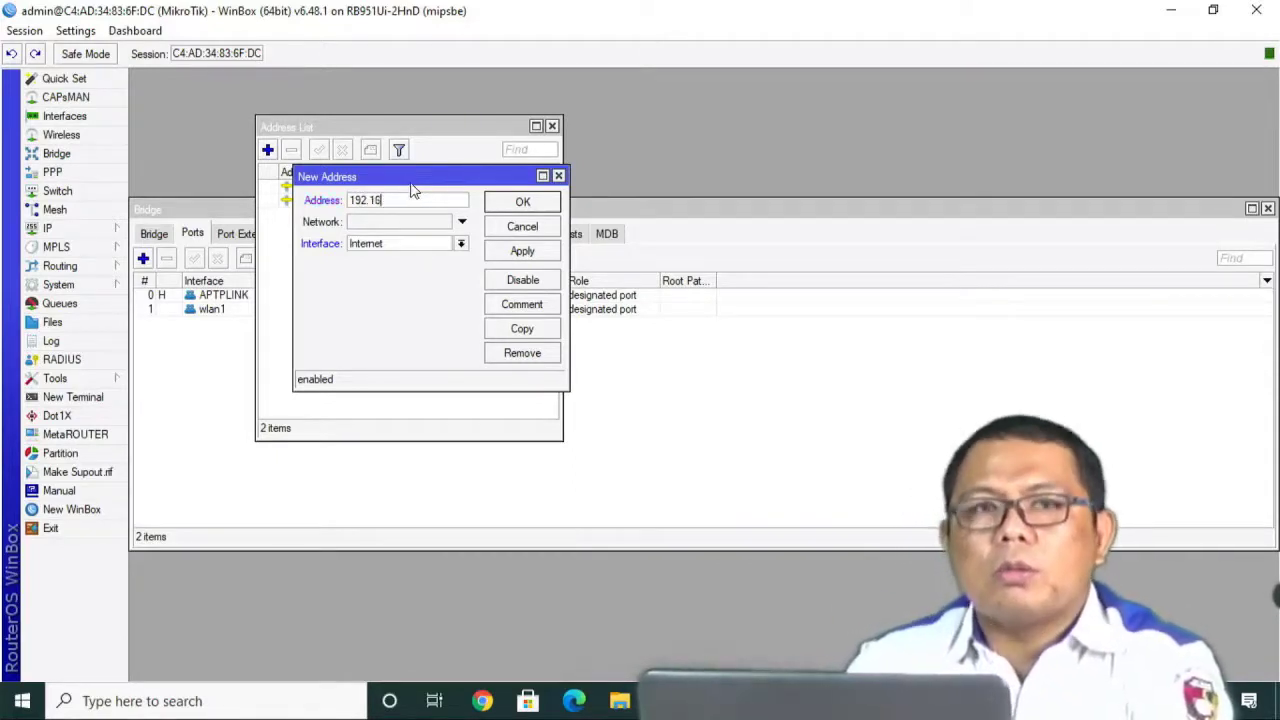
{"action": "type", "text": "8"}
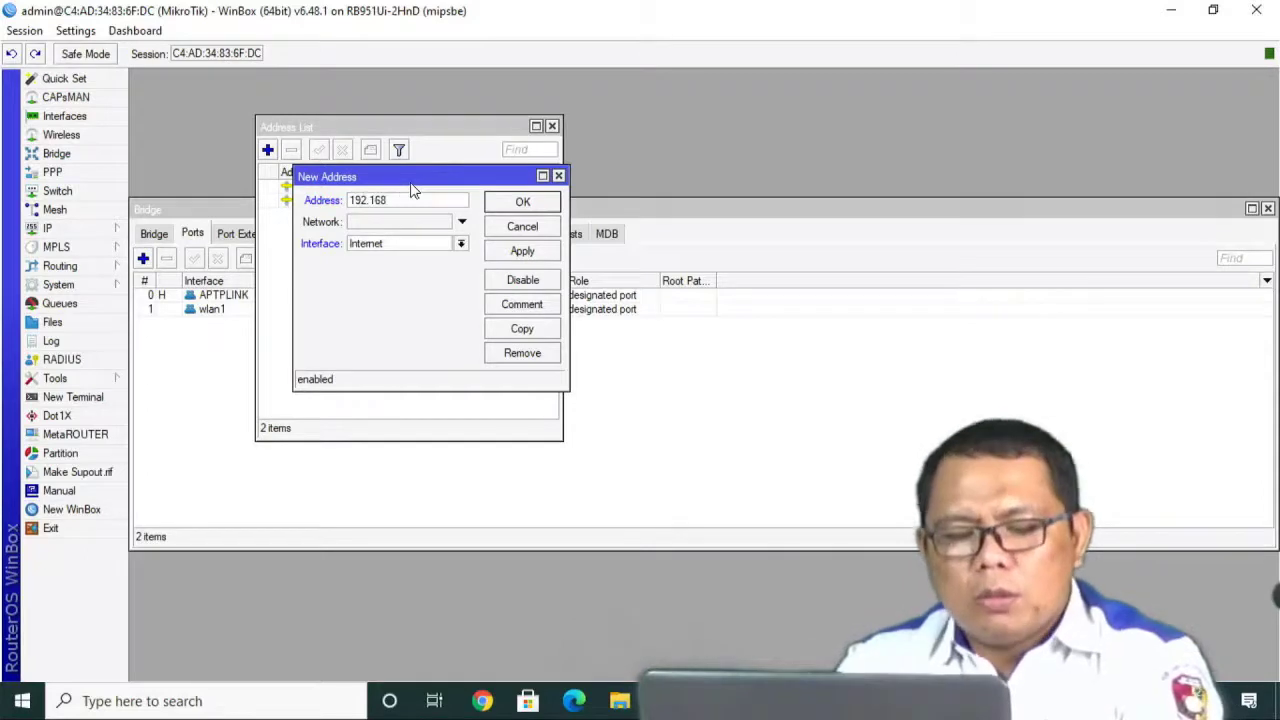
{"action": "type", "text": "254"}
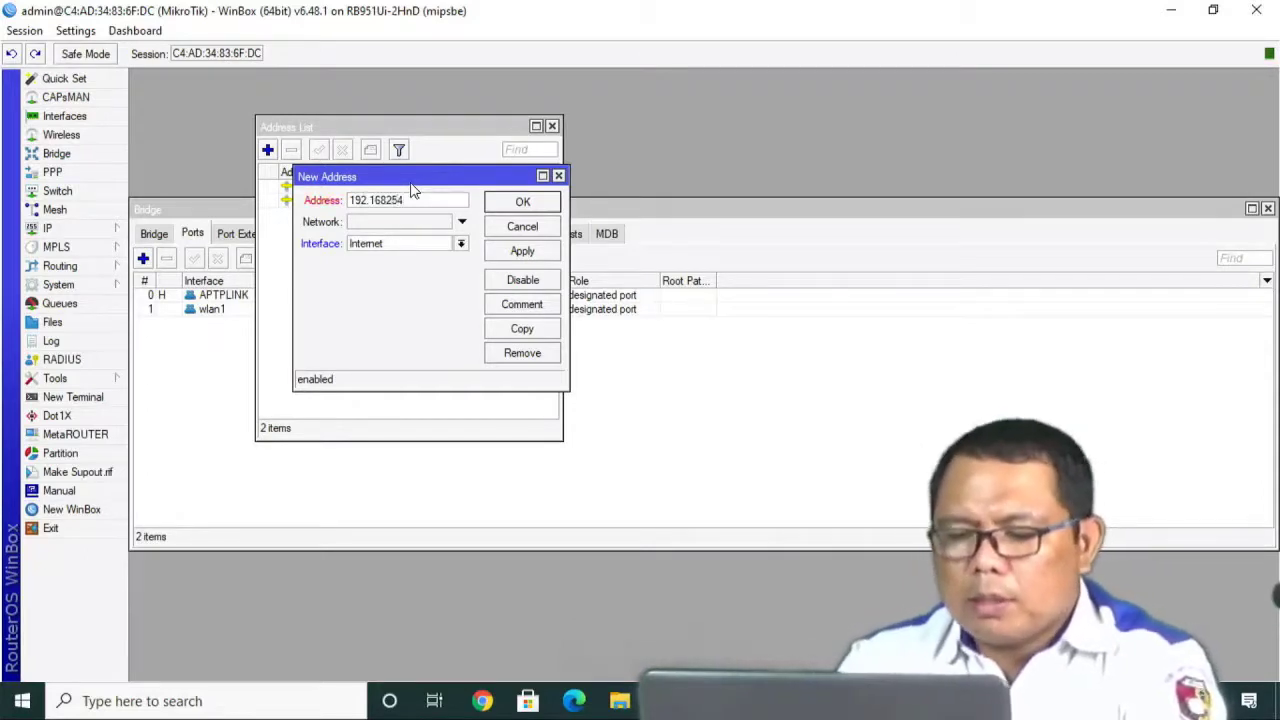
{"action": "key", "text": "BackSpace"}
{"action": "key", "text": "BackSpace"}
{"action": "key", "text": "BackSpace"}
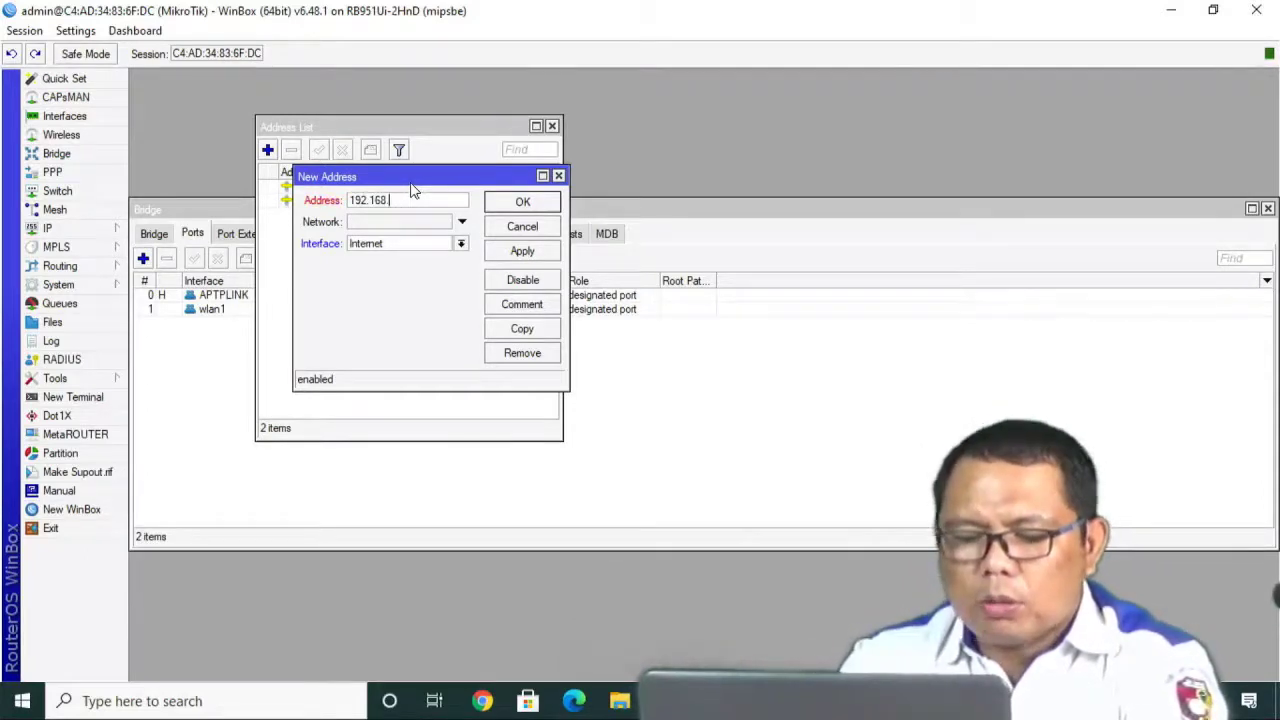
{"action": "type", "text": ".254"}
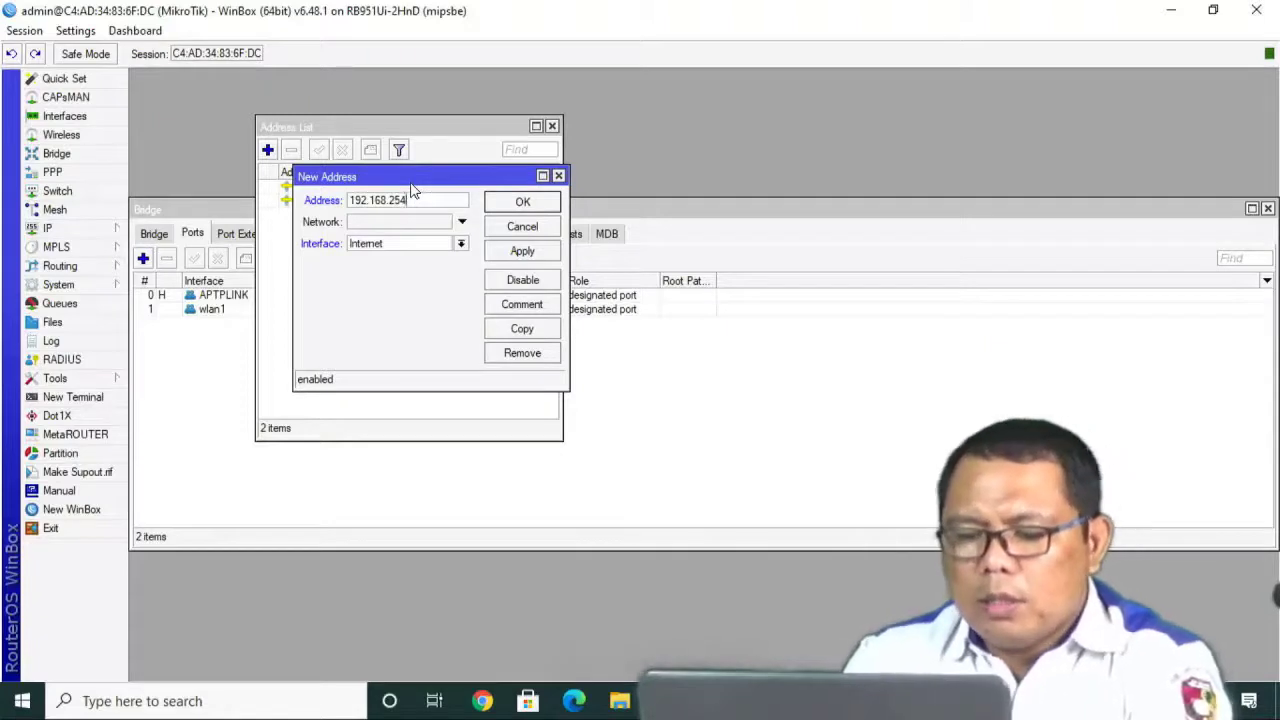
{"action": "type", "text": ".16"}
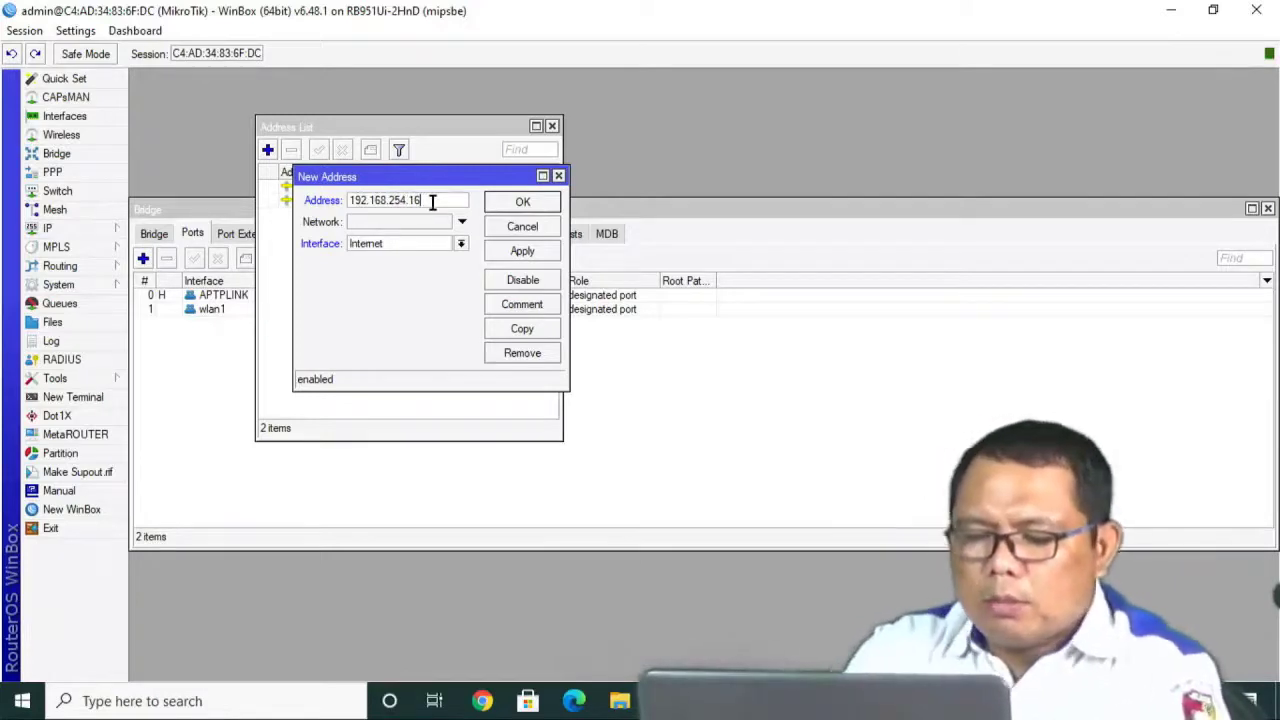
{"action": "type", "text": "/24"}
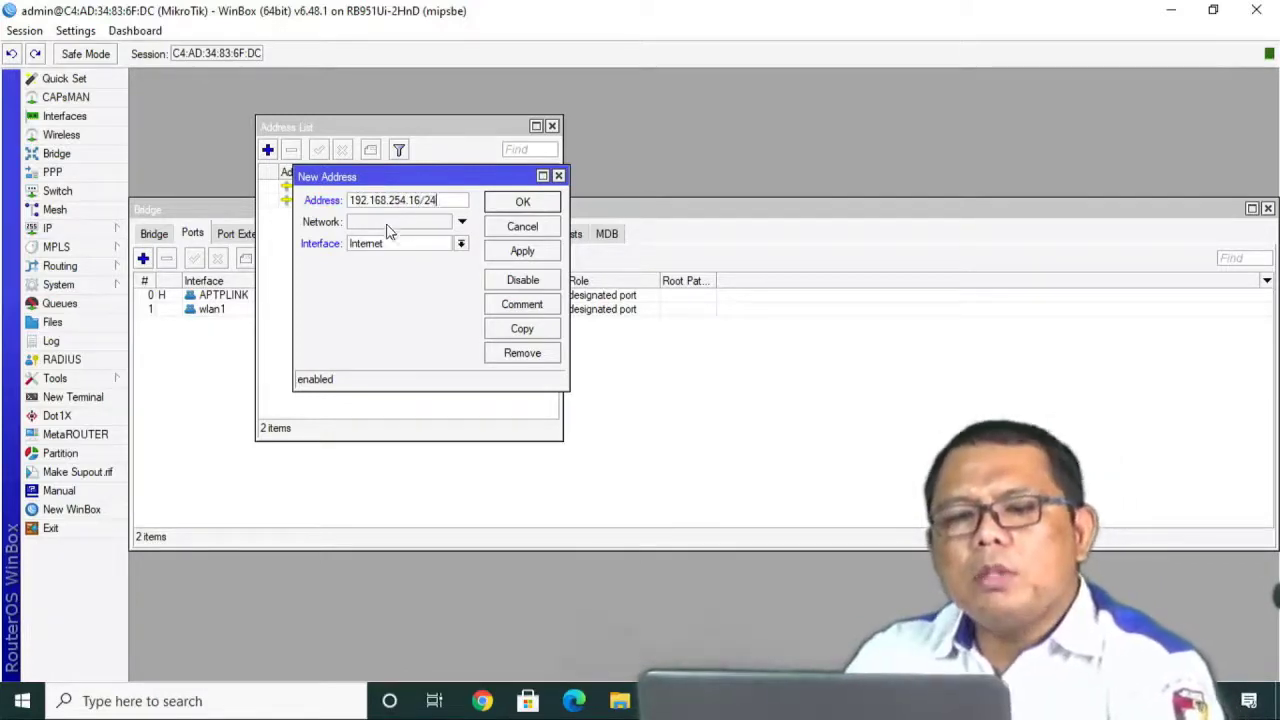
{"action": "left_click", "coordinate": [388, 224]}
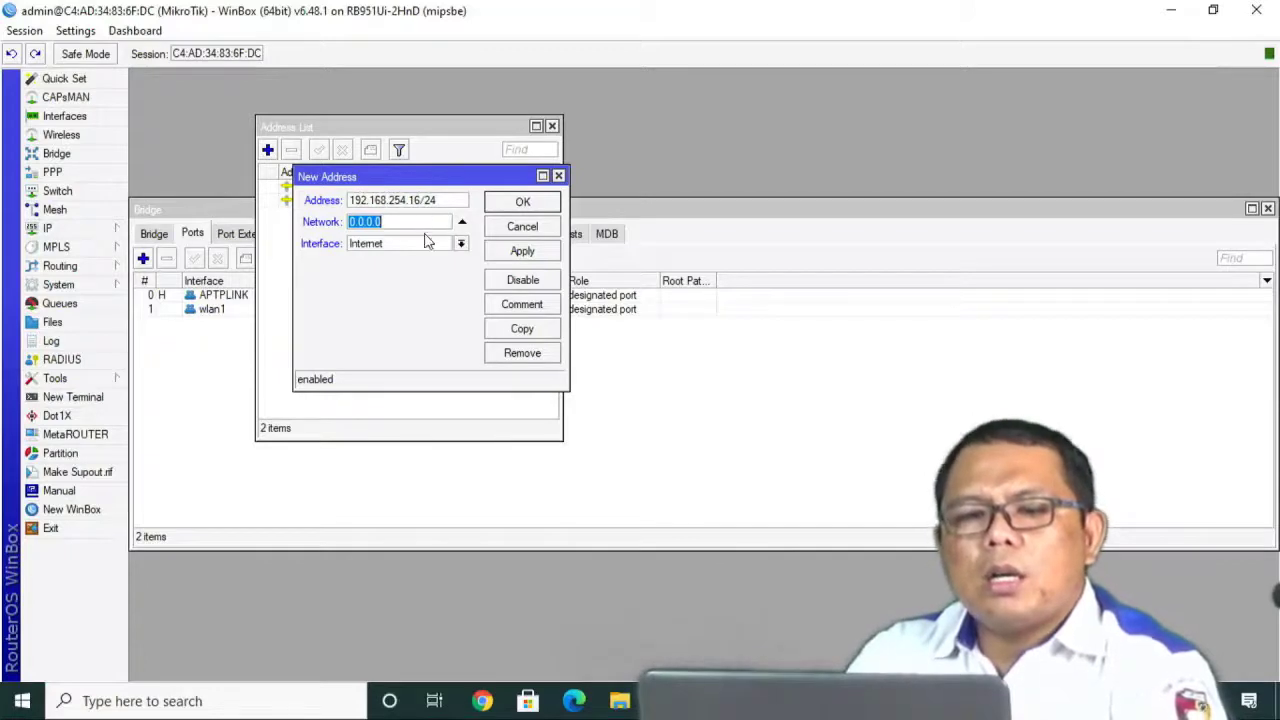
{"action": "left_click", "coordinate": [517, 257]}
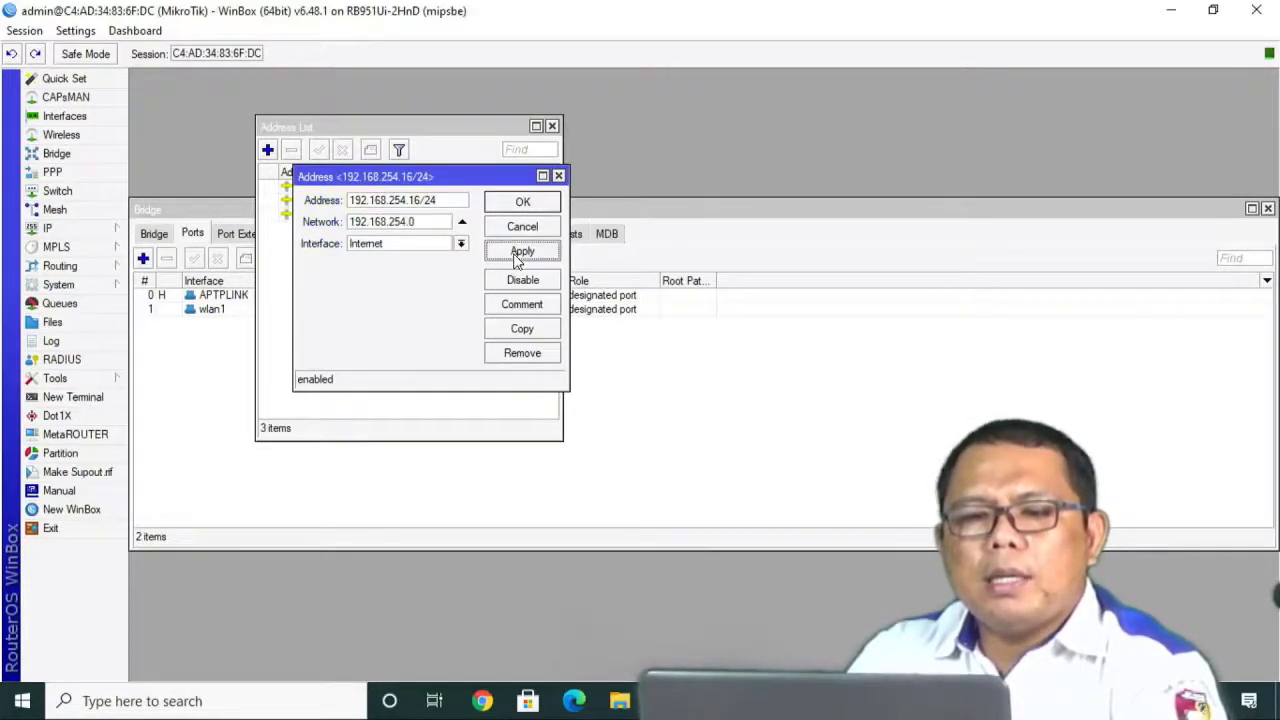
{"action": "left_click", "coordinate": [517, 203]}
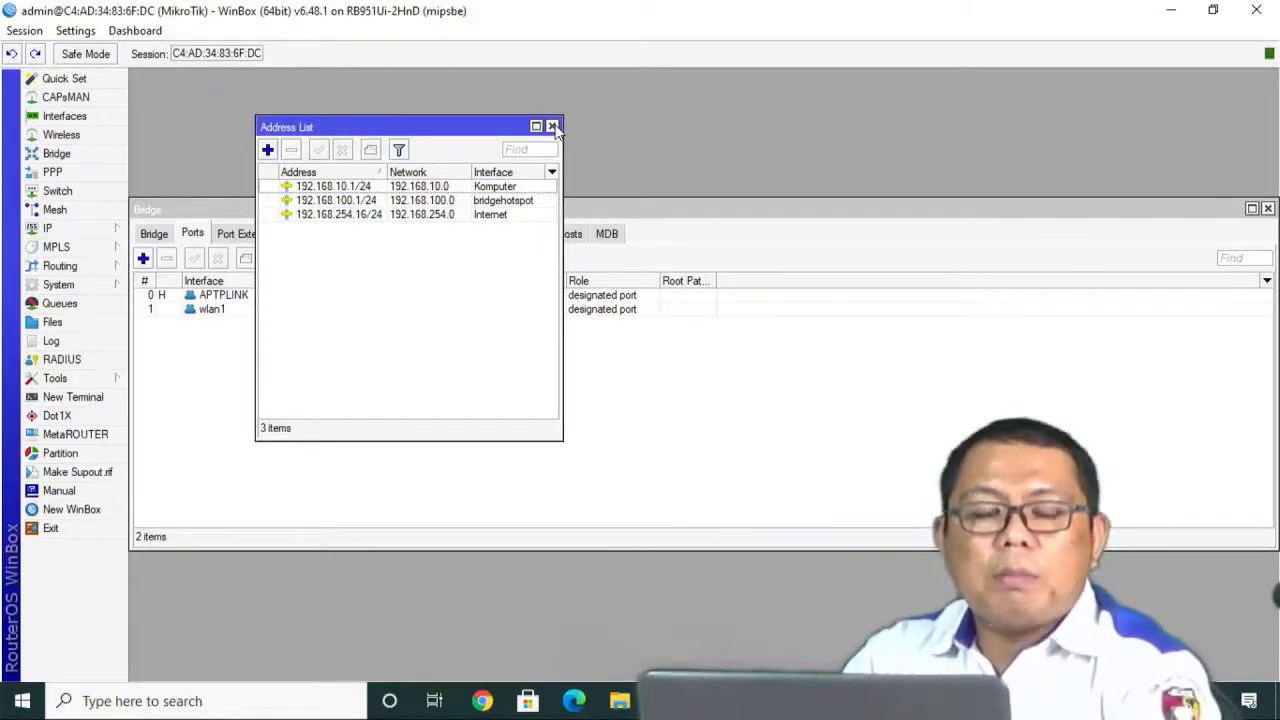
{"action": "left_click", "coordinate": [552, 127]}
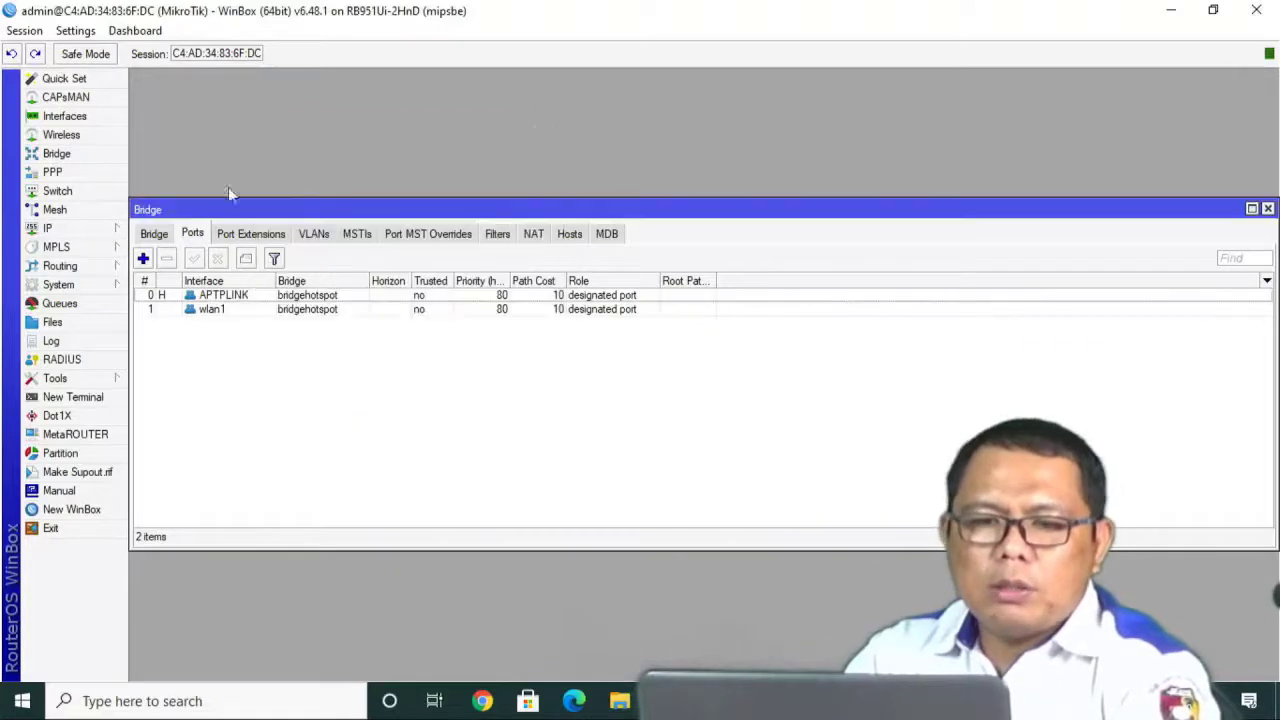
Create route 0.0.0.0/0 with gateway 192.168.254.1 and close the Route List.
{"action": "left_click", "coordinate": [55, 232]}
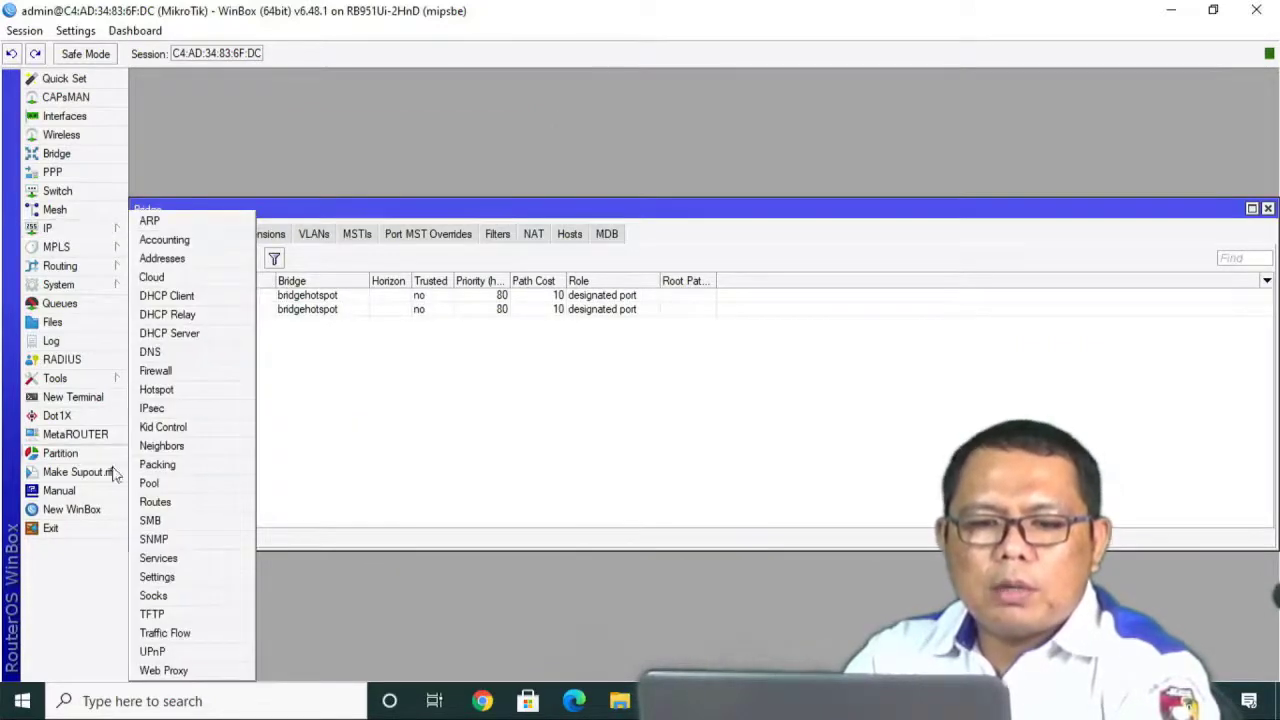
{"action": "left_click", "coordinate": [156, 505]}
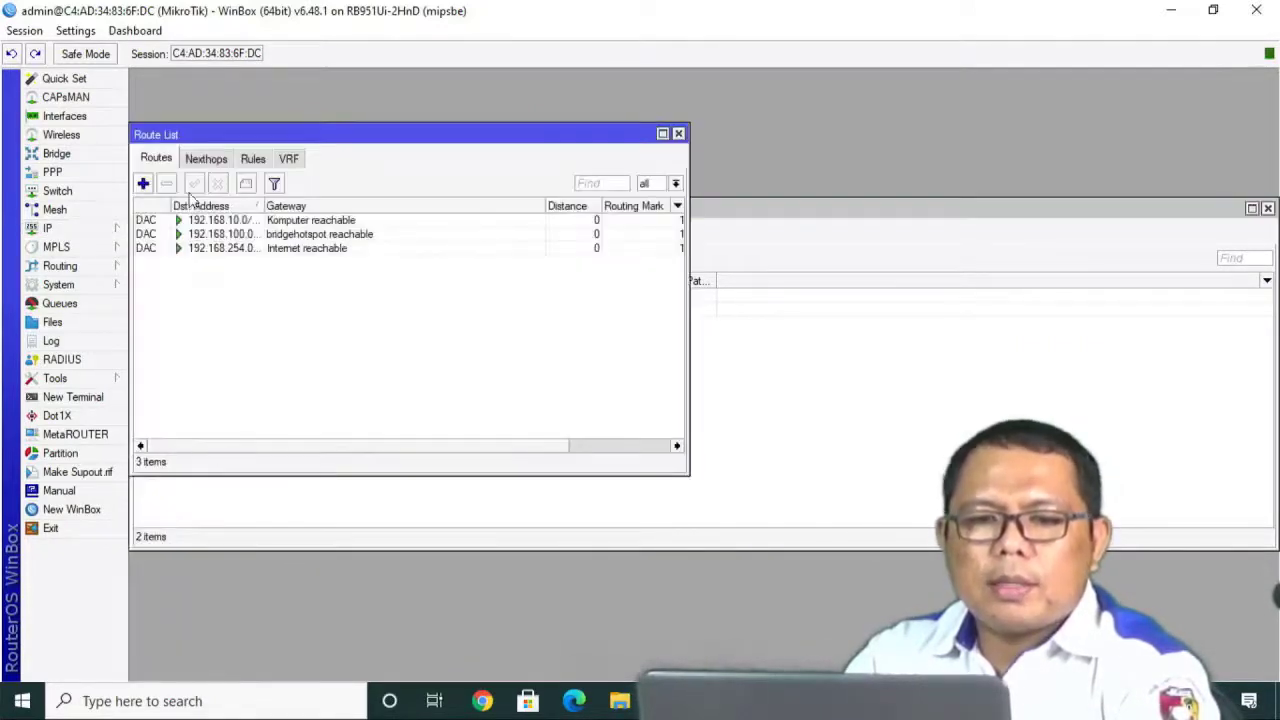
{"action": "left_click", "coordinate": [144, 184]}
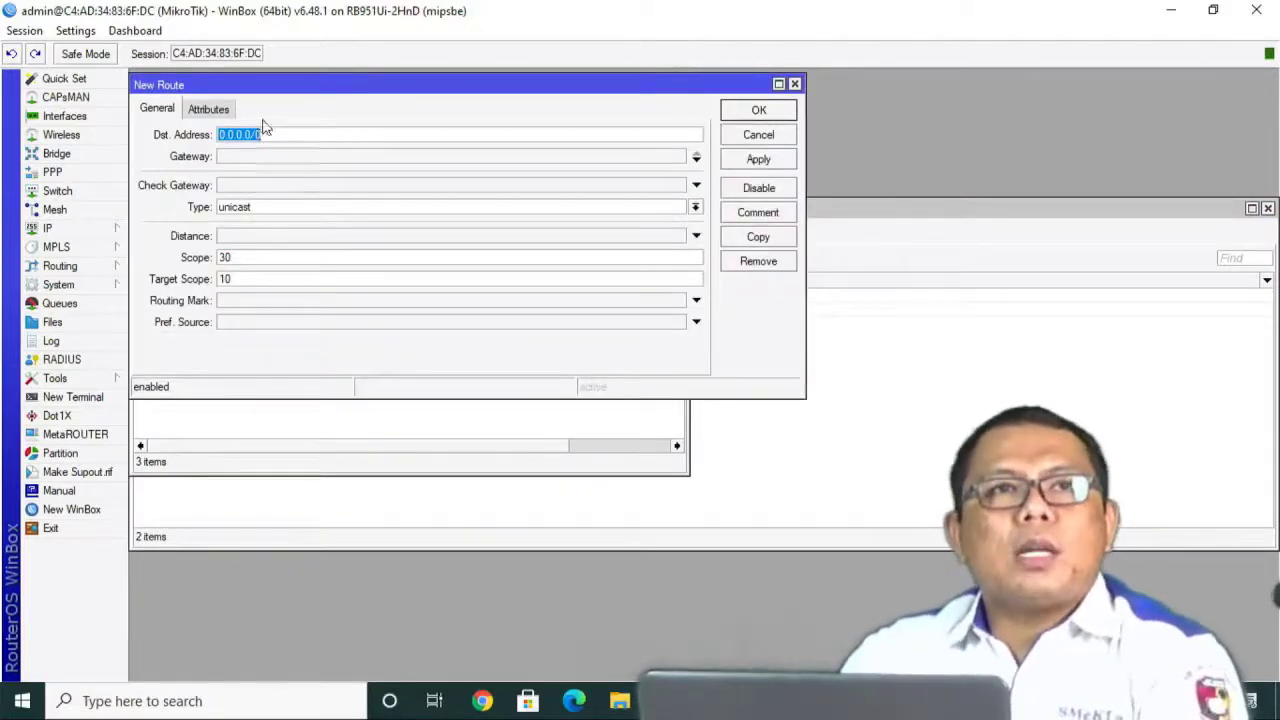
{"action": "left_click", "coordinate": [240, 157]}
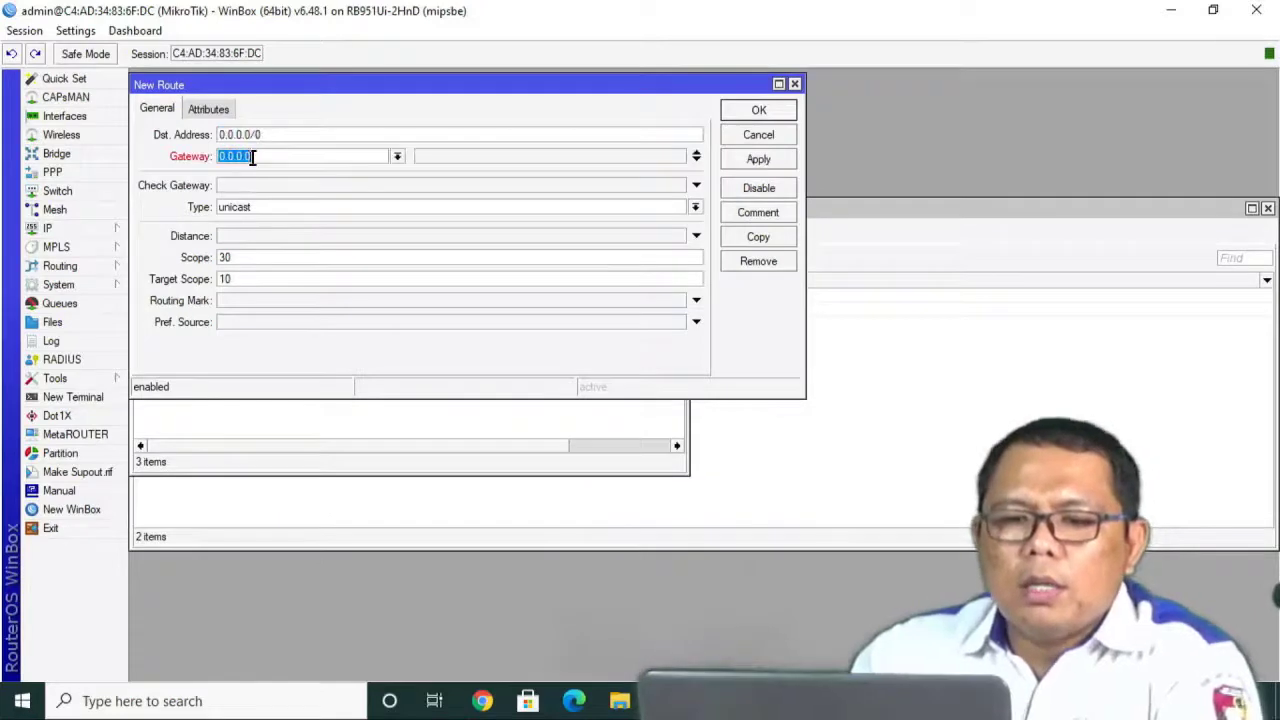
{"action": "type", "text": "192.168"}
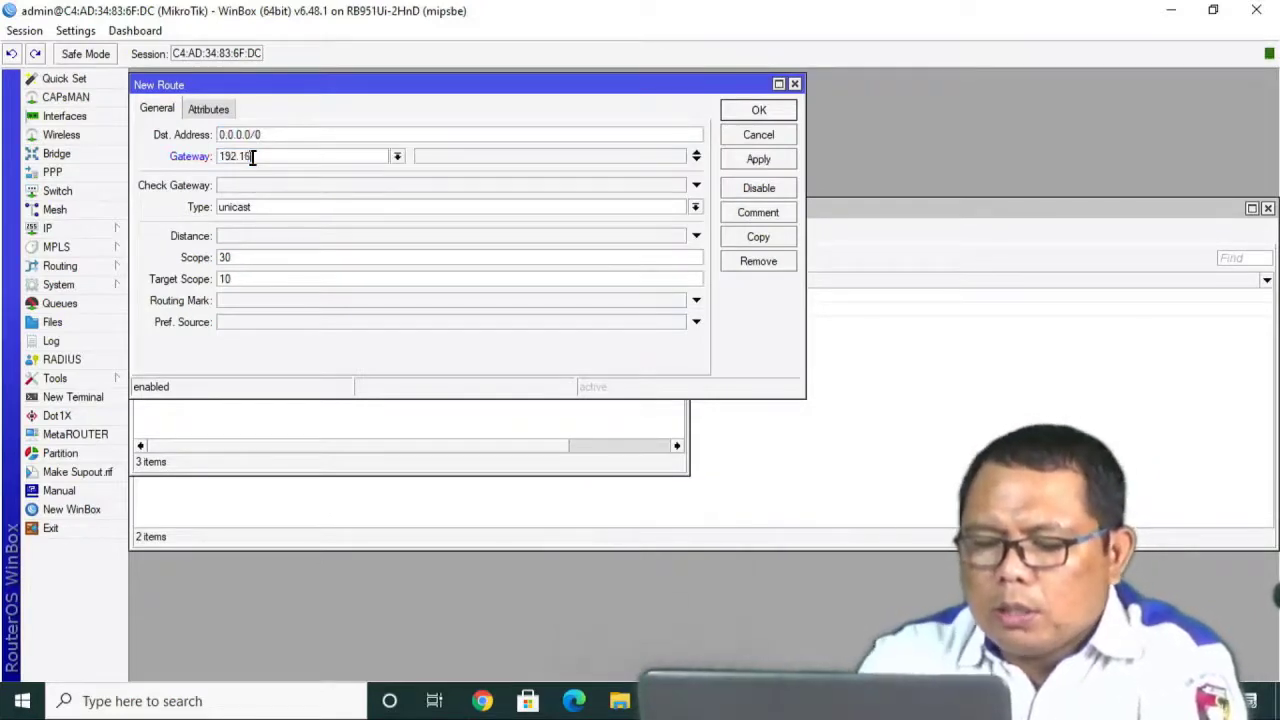
{"action": "type", "text": ".254"}
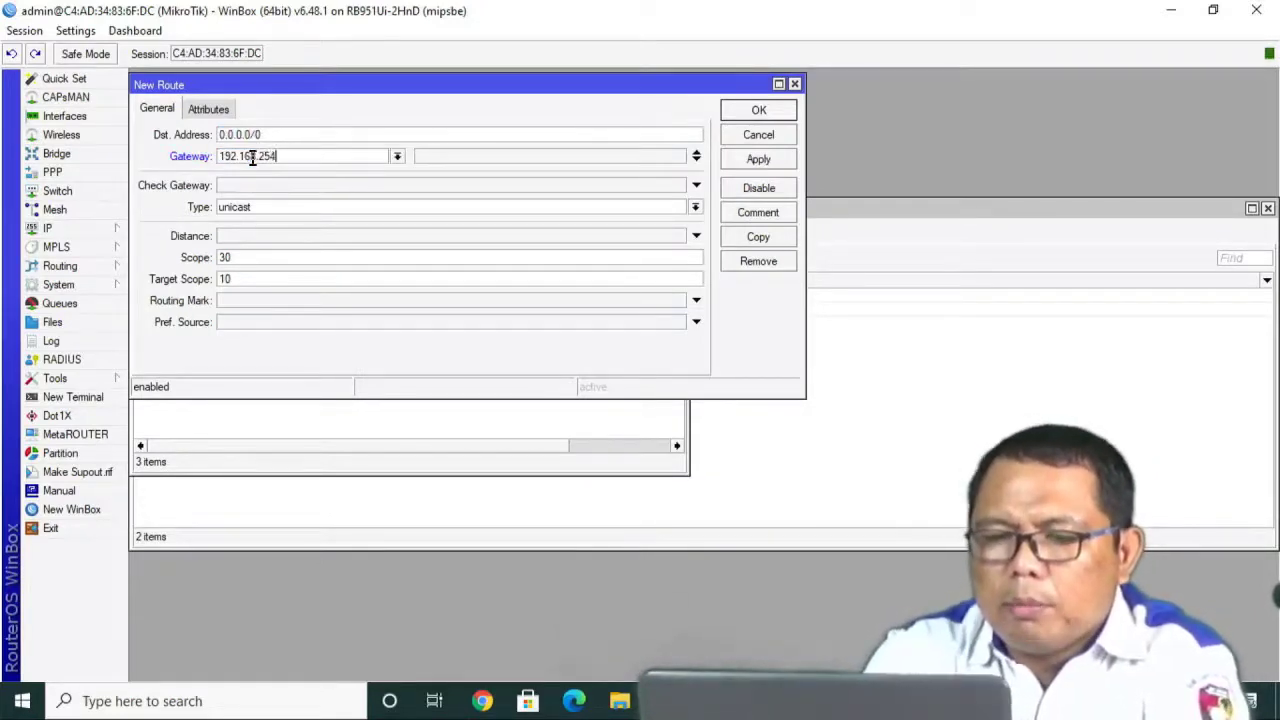
{"action": "type", "text": ".1"}
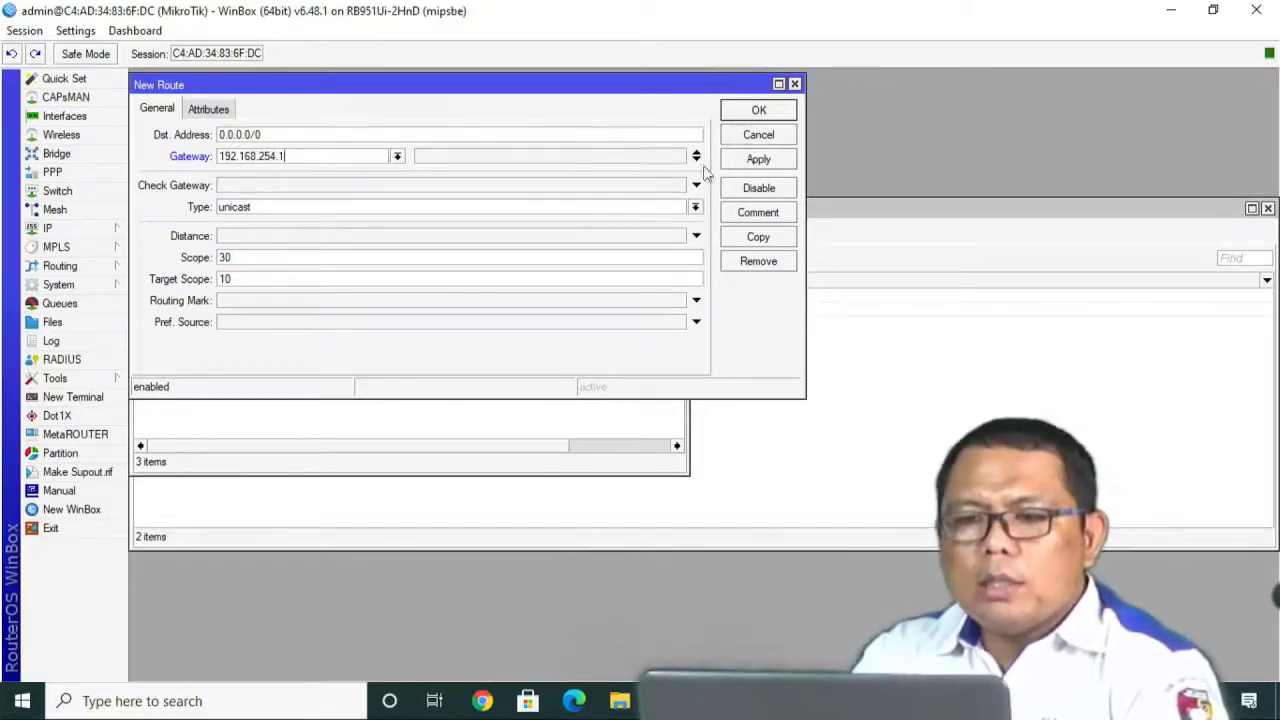
{"action": "left_click", "coordinate": [748, 162]}
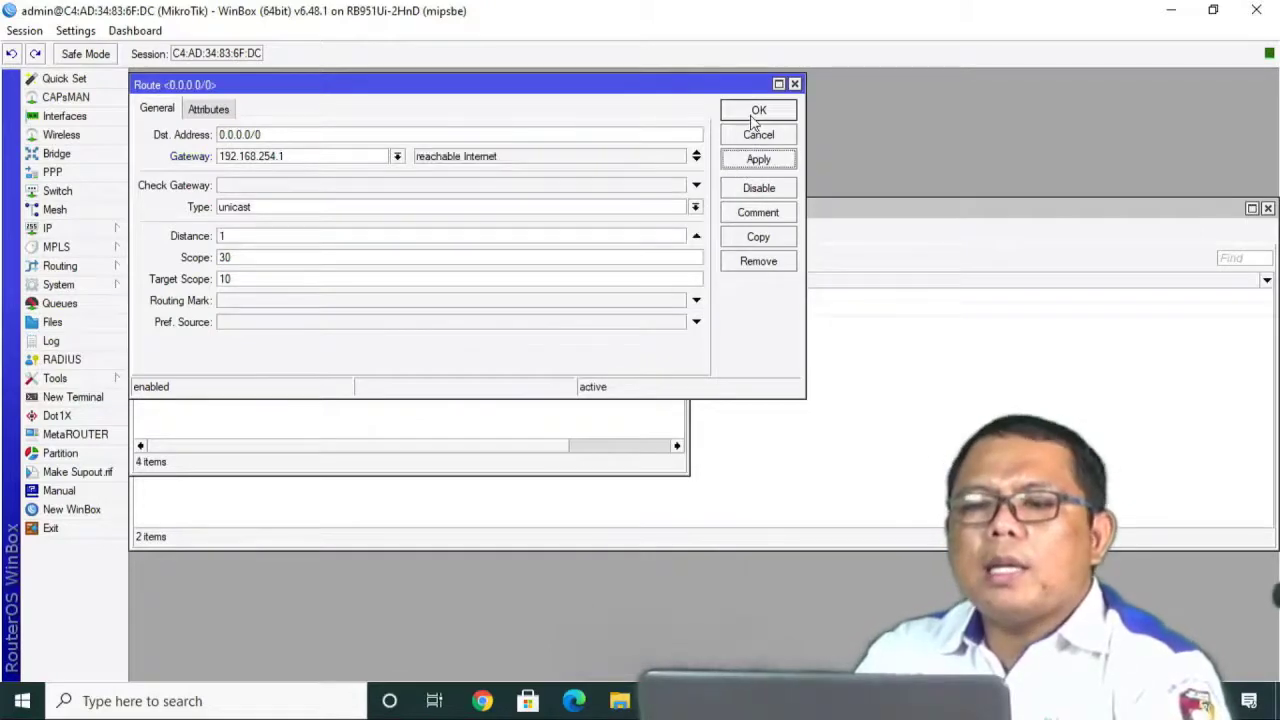
{"action": "left_click", "coordinate": [755, 112]}
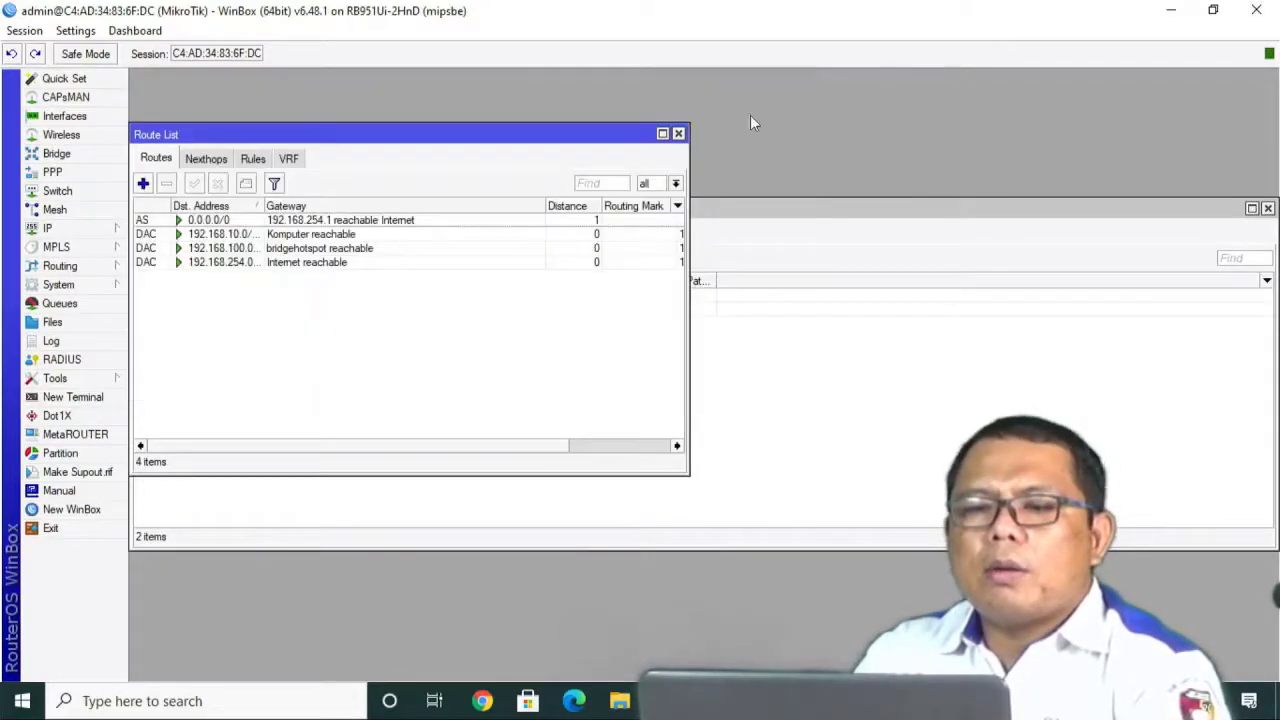
{"action": "left_click", "coordinate": [679, 134]}
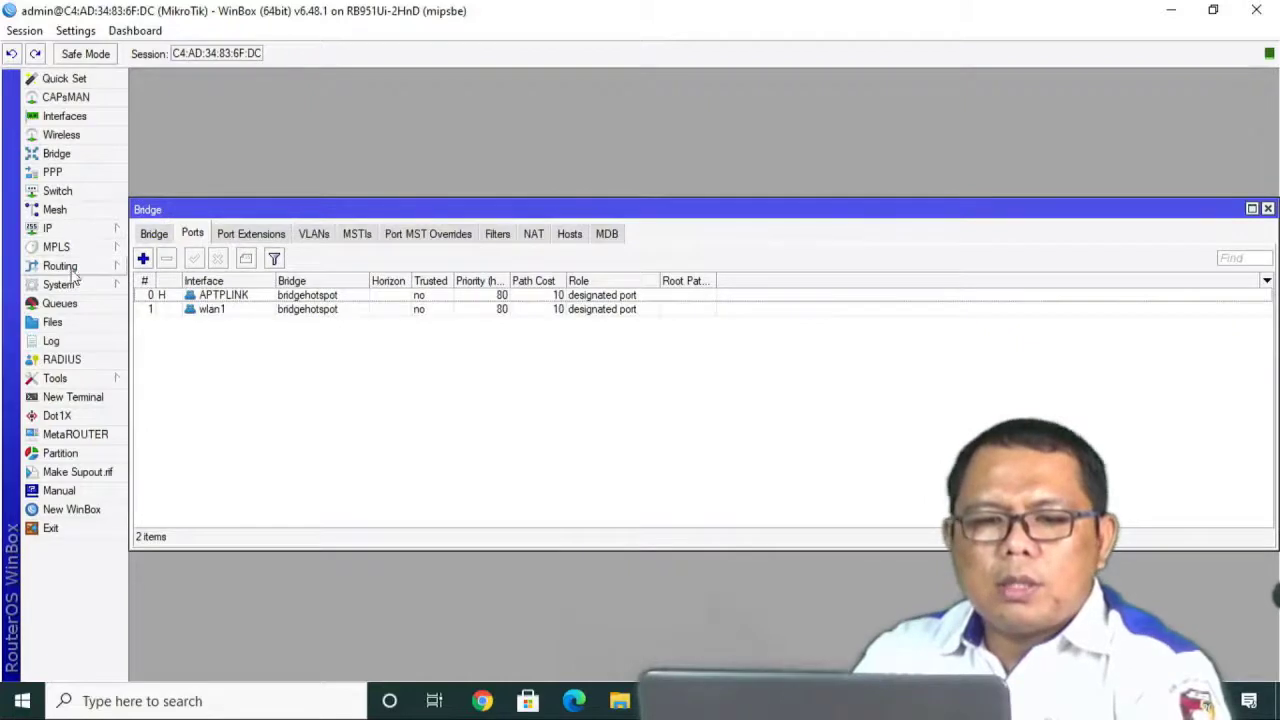
Open a router terminal and ping google.com, which fails to resolve.
{"action": "left_click", "coordinate": [70, 397]}
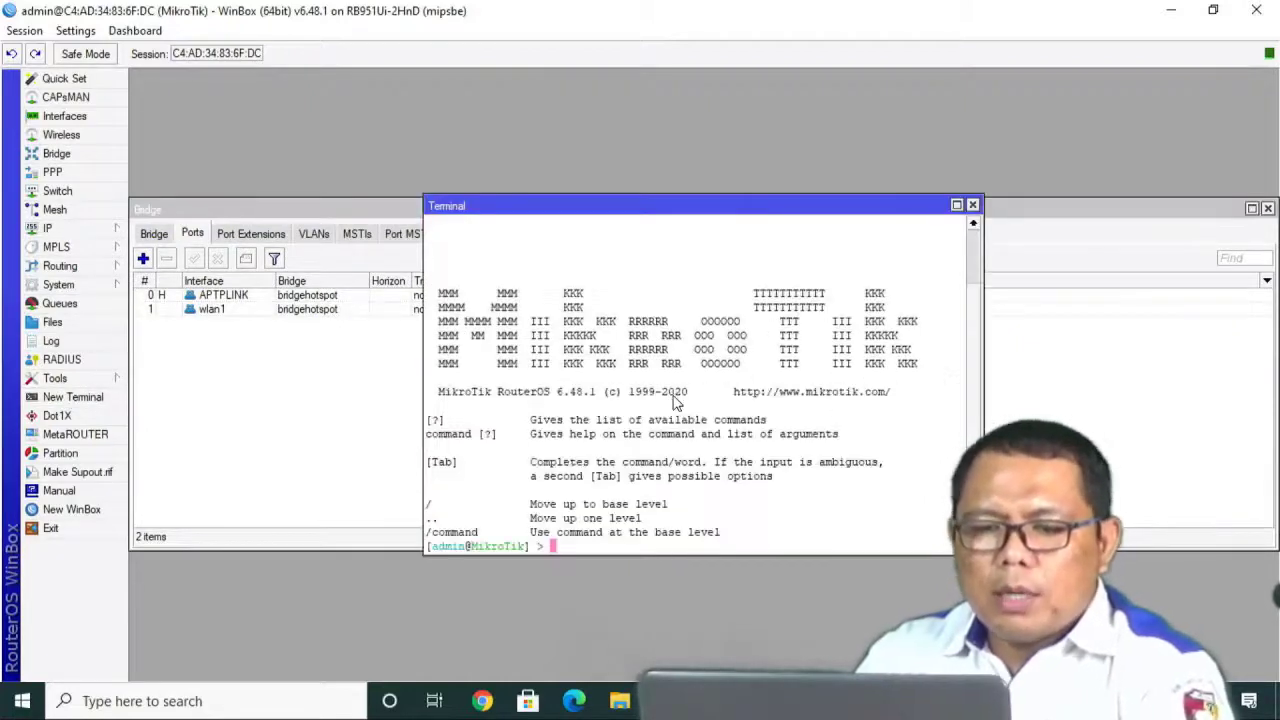
{"action": "type", "text": "ping "}
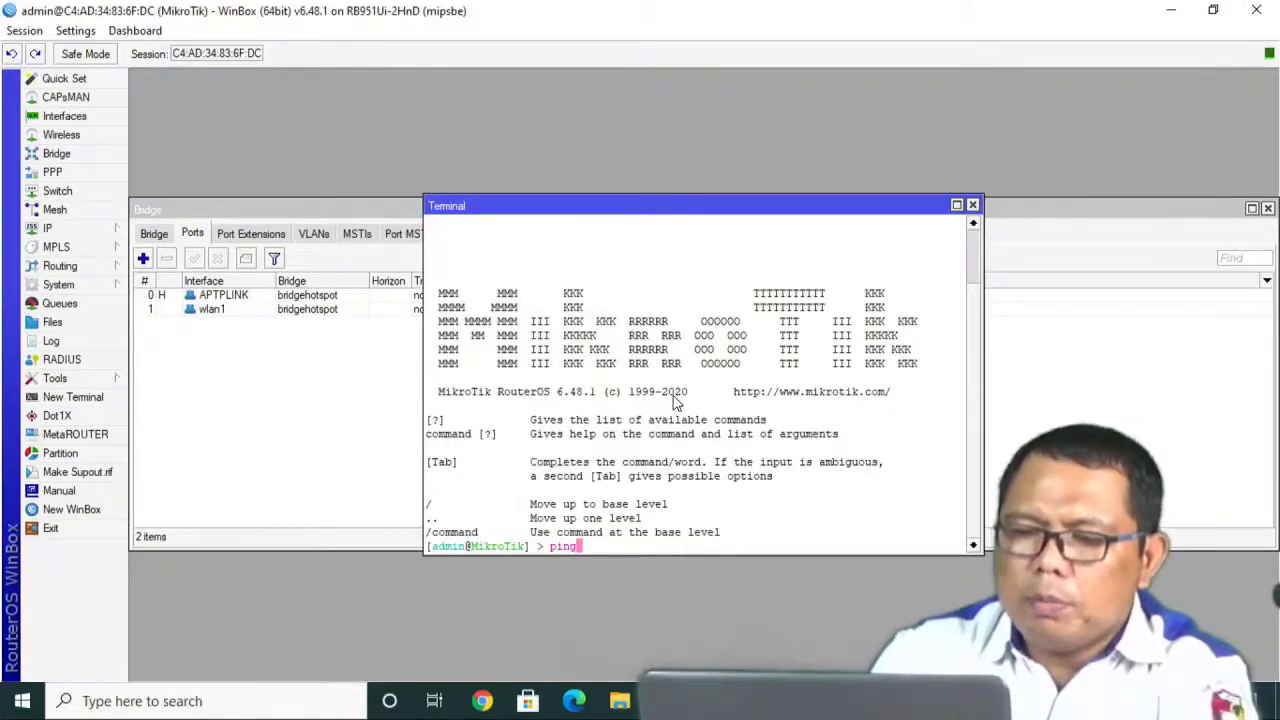
{"action": "type", "text": "googl"}
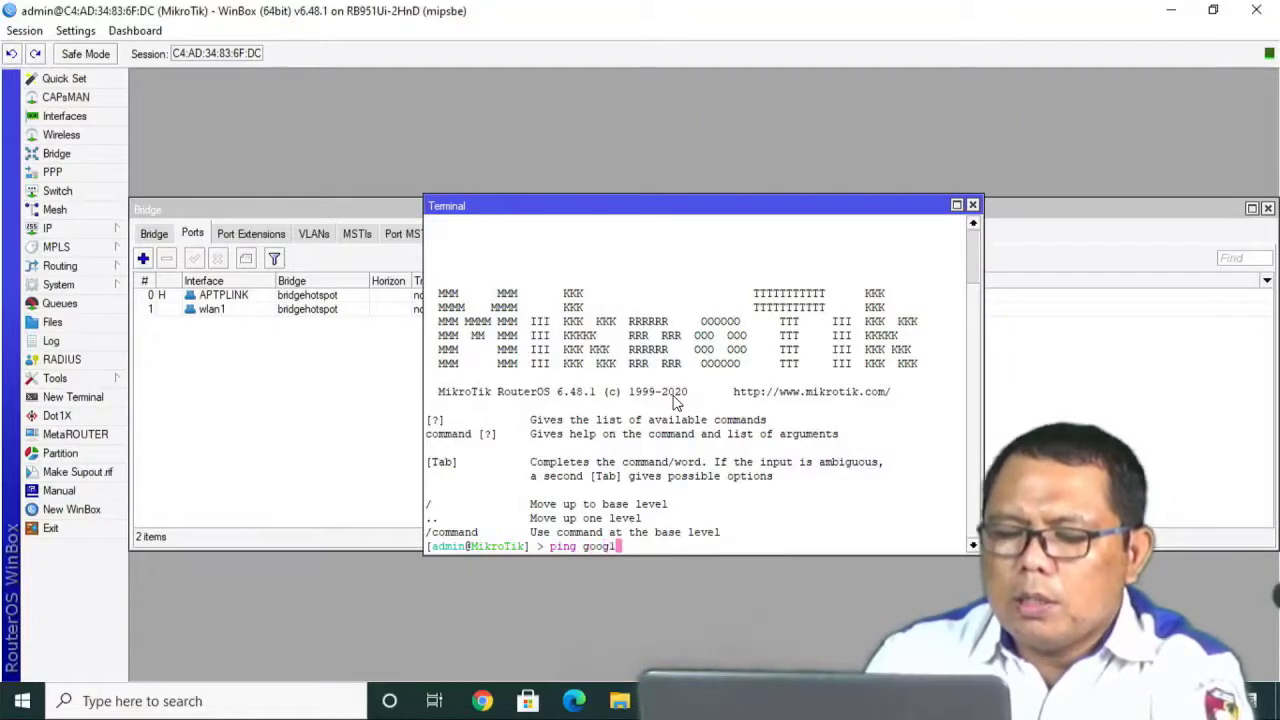
{"action": "type", "text": "e.com"}
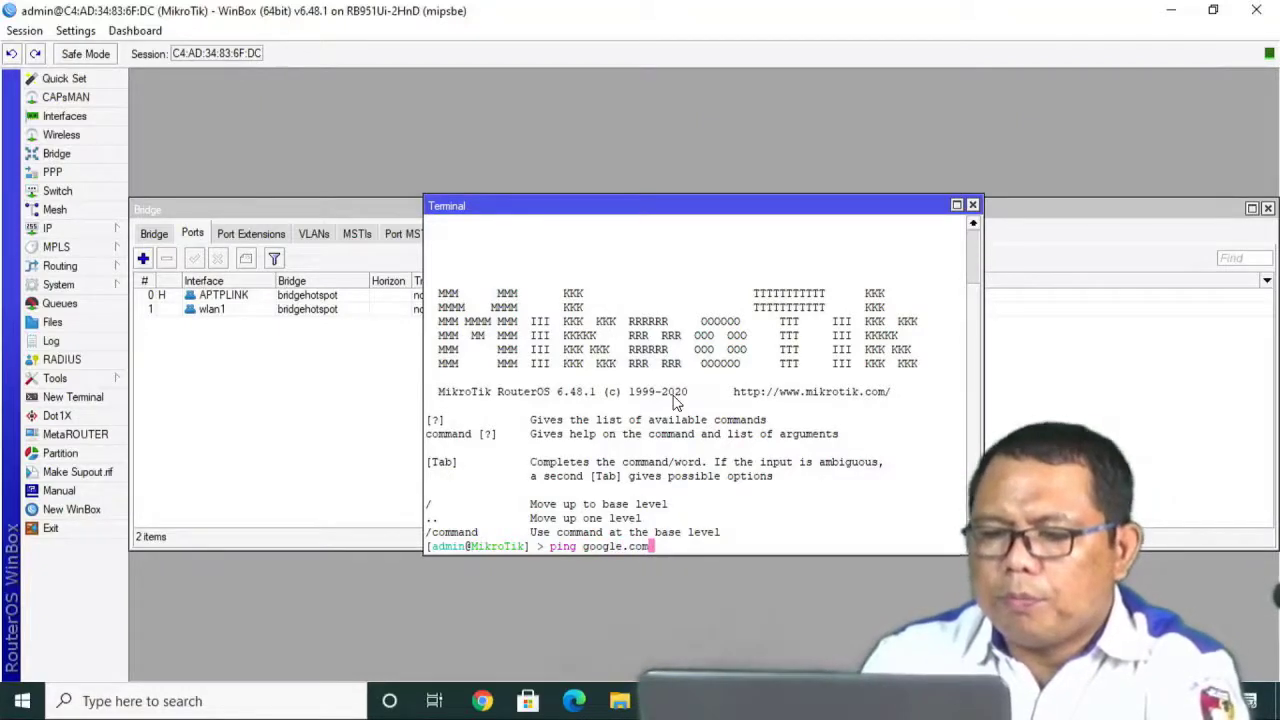
{"action": "key", "text": "Return"}
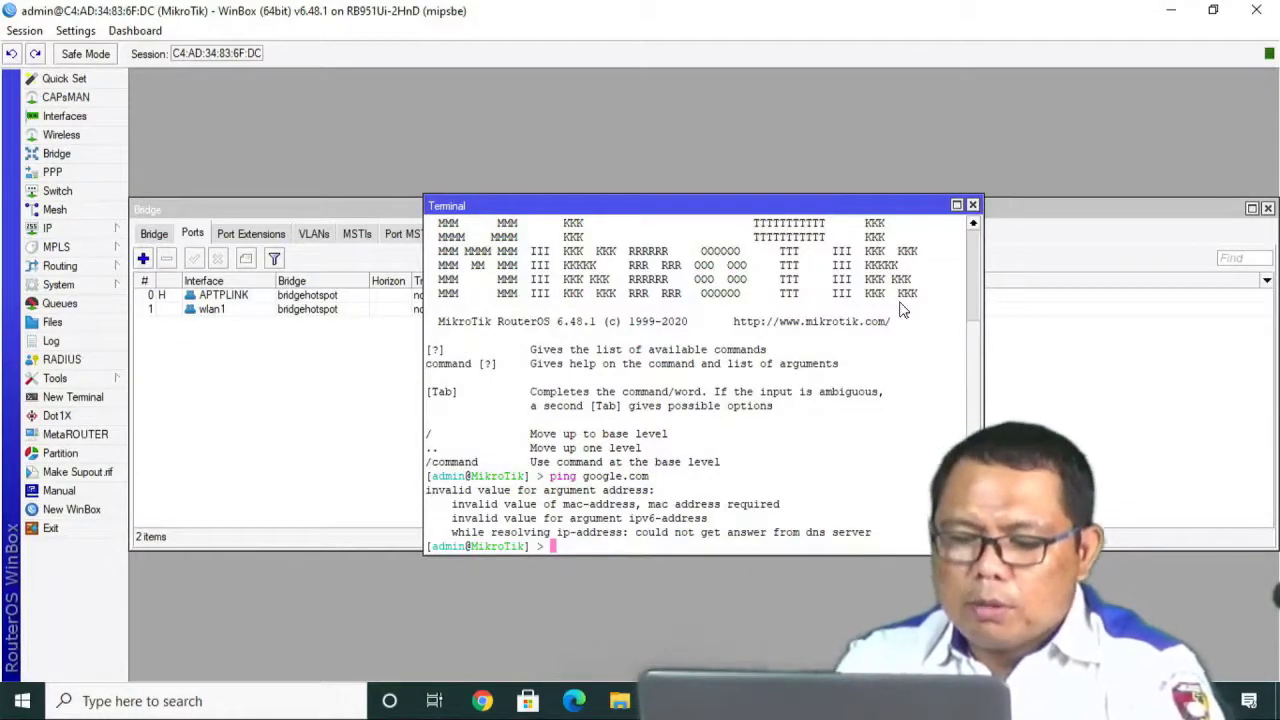
Ping 8.8.8.8 and stop after 11 replies with 0% packet loss.
{"action": "type", "text": "ping "}
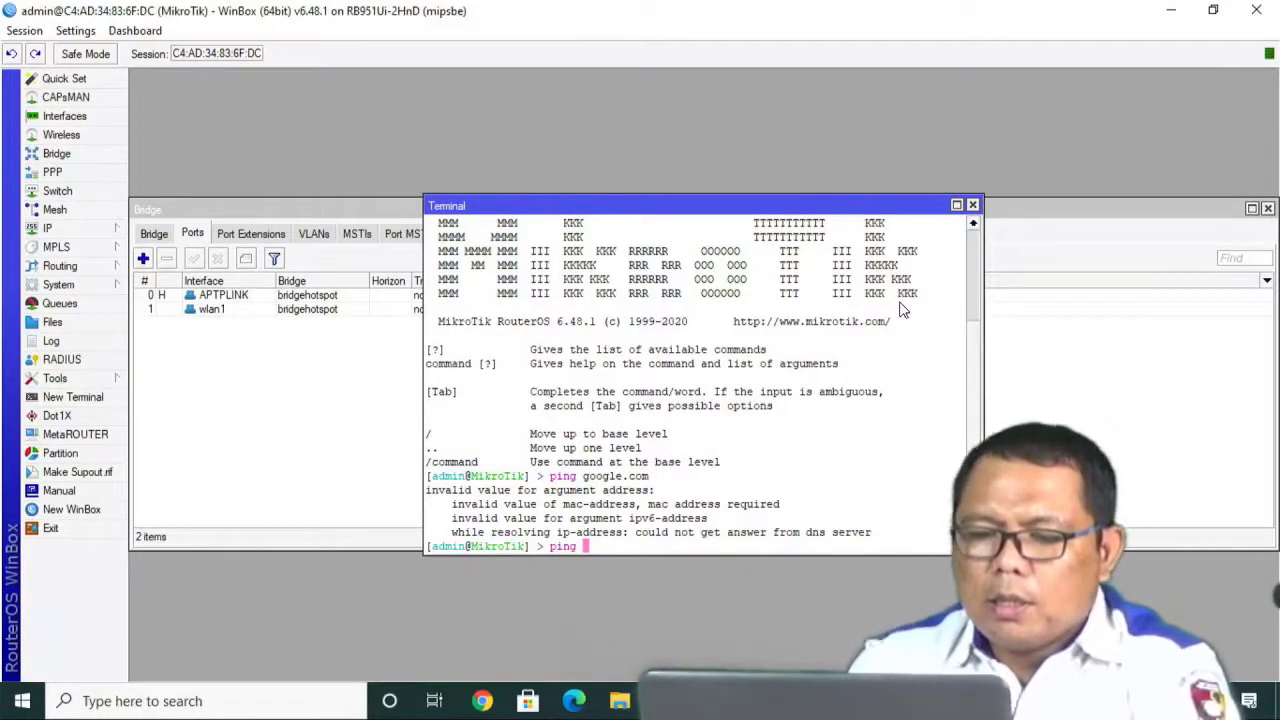
{"action": "type", "text": "8.8.8"}
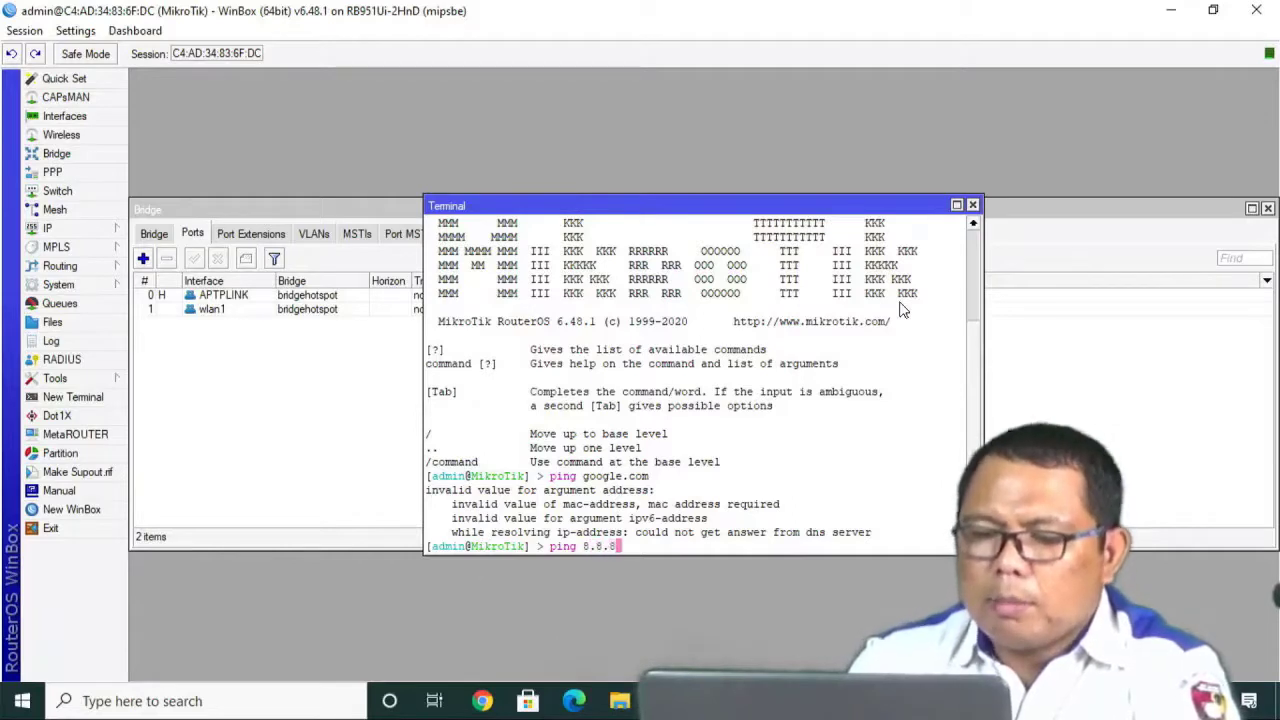
{"action": "type", "text": ".8"}
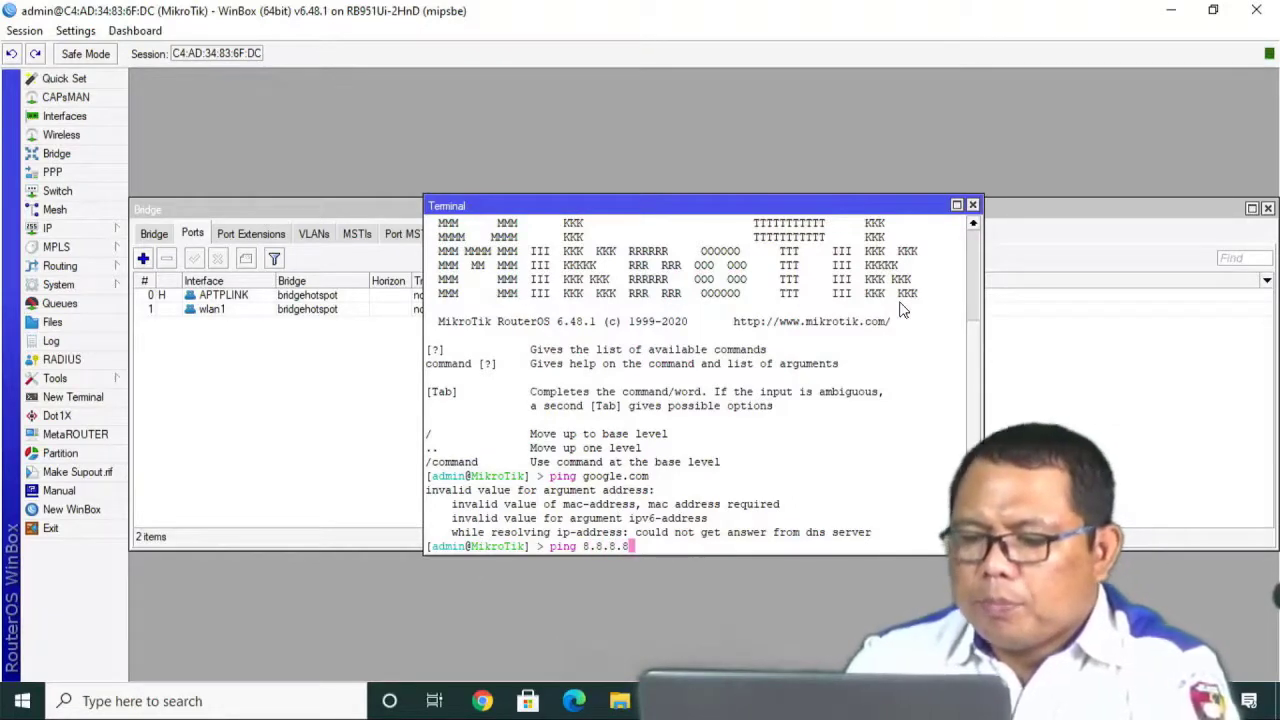
{"action": "key", "text": "Return"}
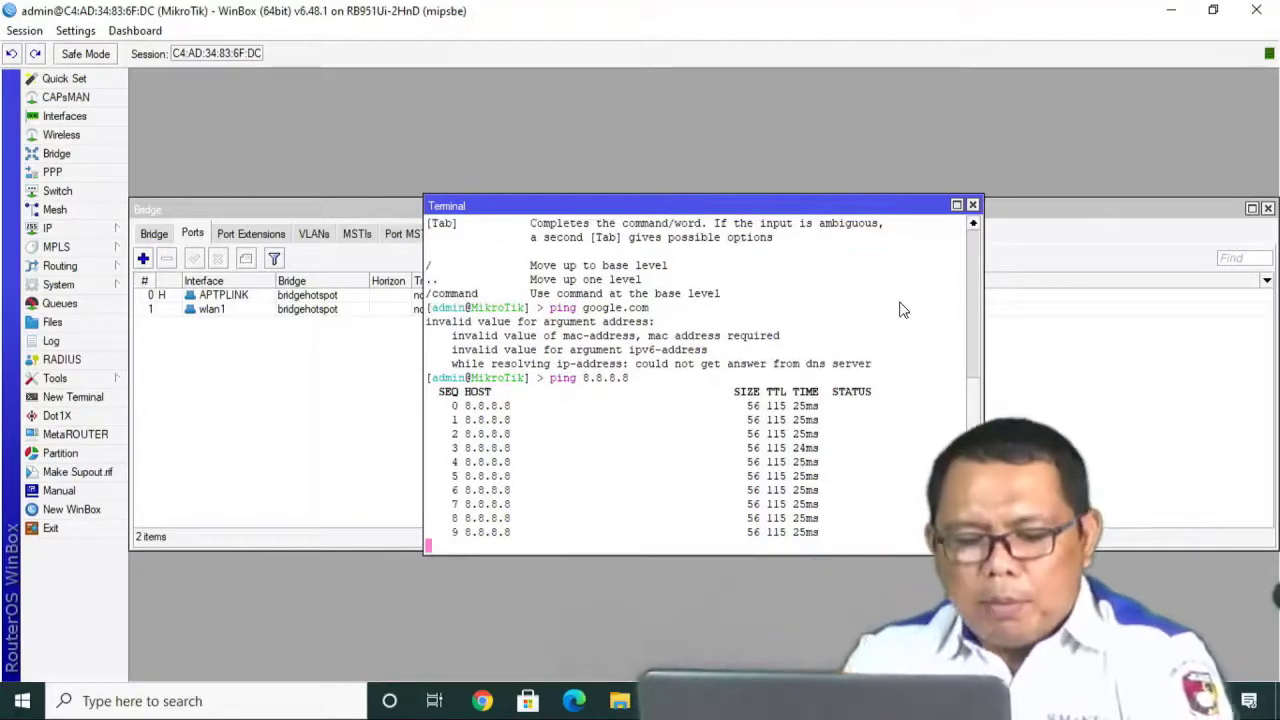
{"action": "key", "text": "ctrl+c"}
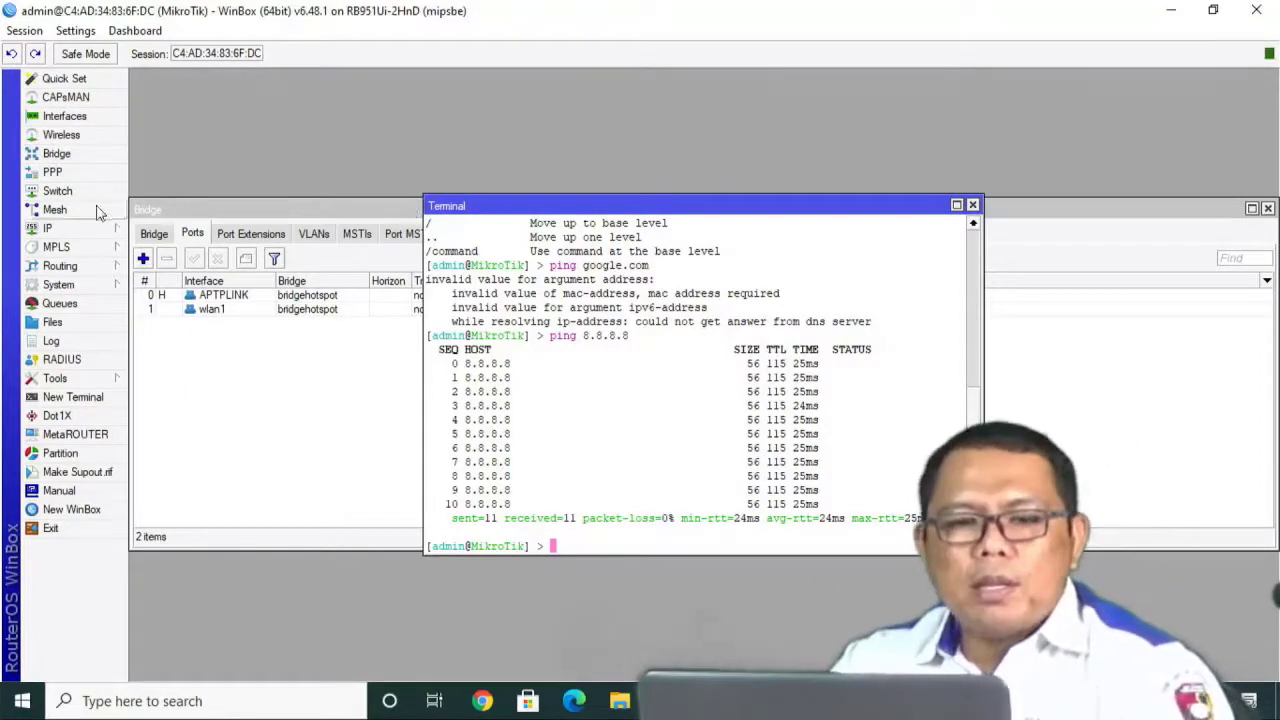
Set DNS servers 8.8.8.8 and 8.8.4.4 with Allow Remote Requests enabled.
{"action": "left_click", "coordinate": [72, 230]}
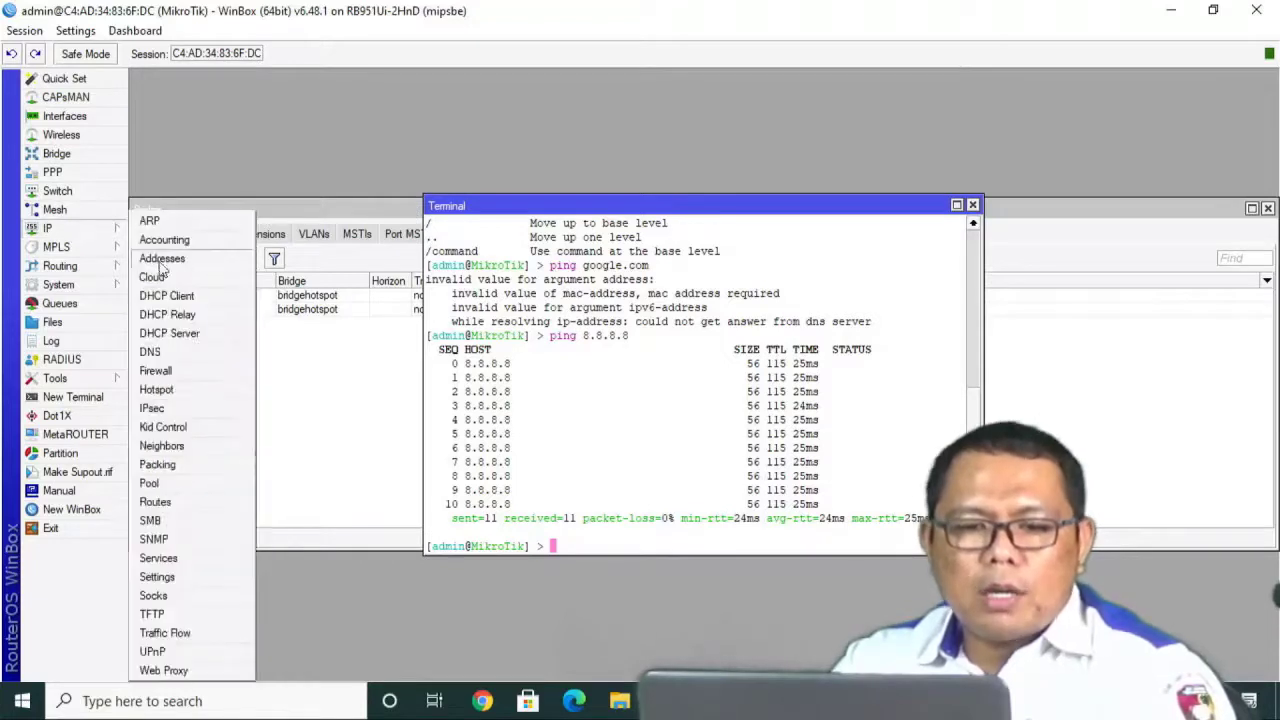
{"action": "left_click", "coordinate": [152, 356]}
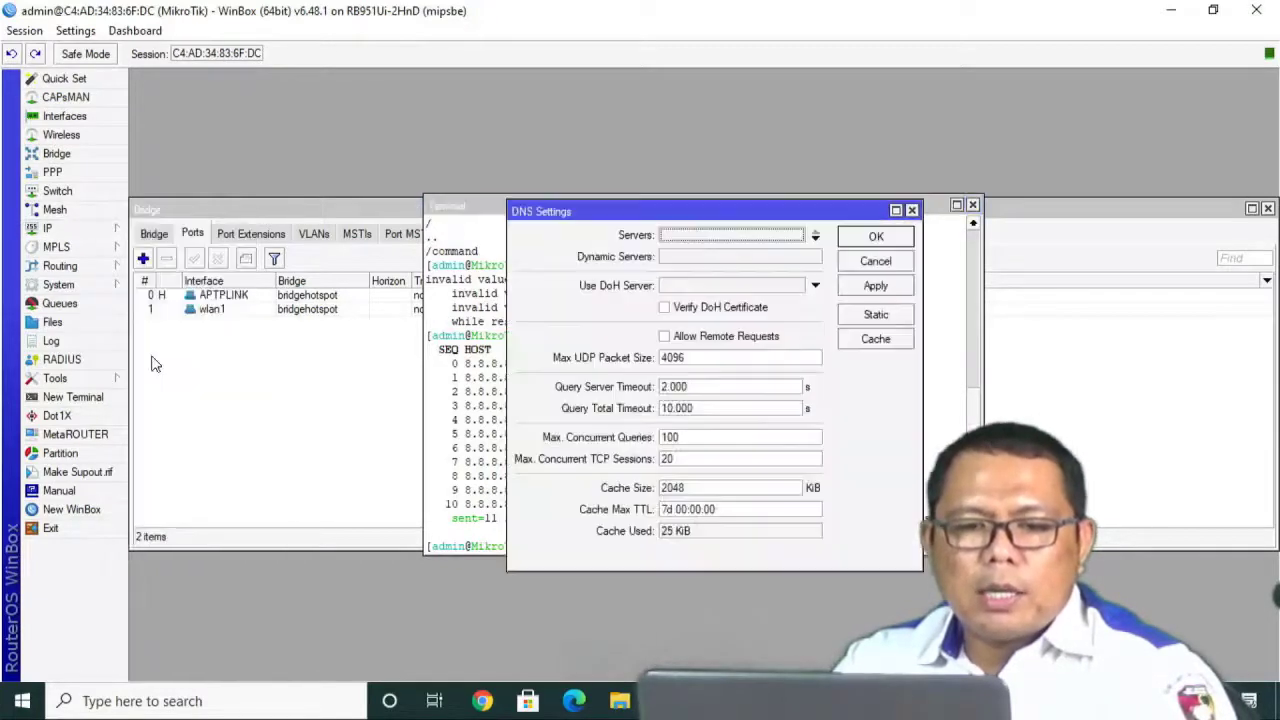
{"action": "double_click", "coordinate": [680, 238]}
{"action": "type", "text": "8.8"}
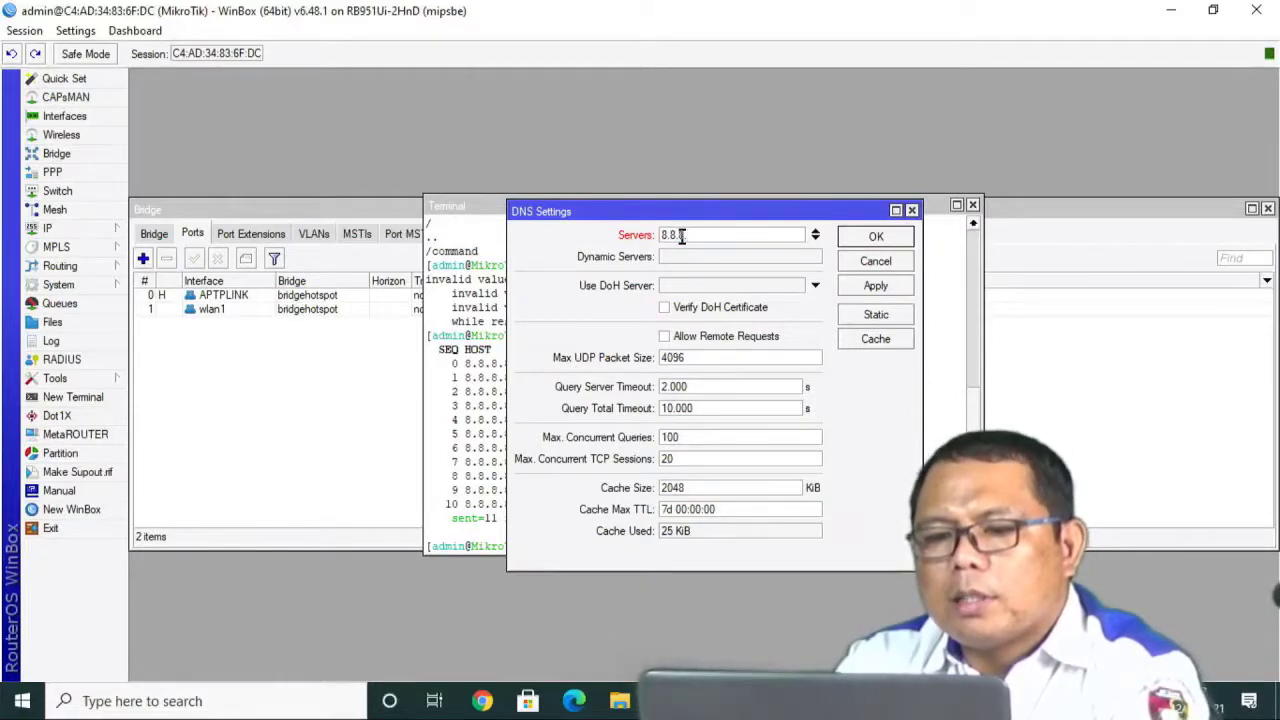
{"action": "type", "text": ".8.8"}
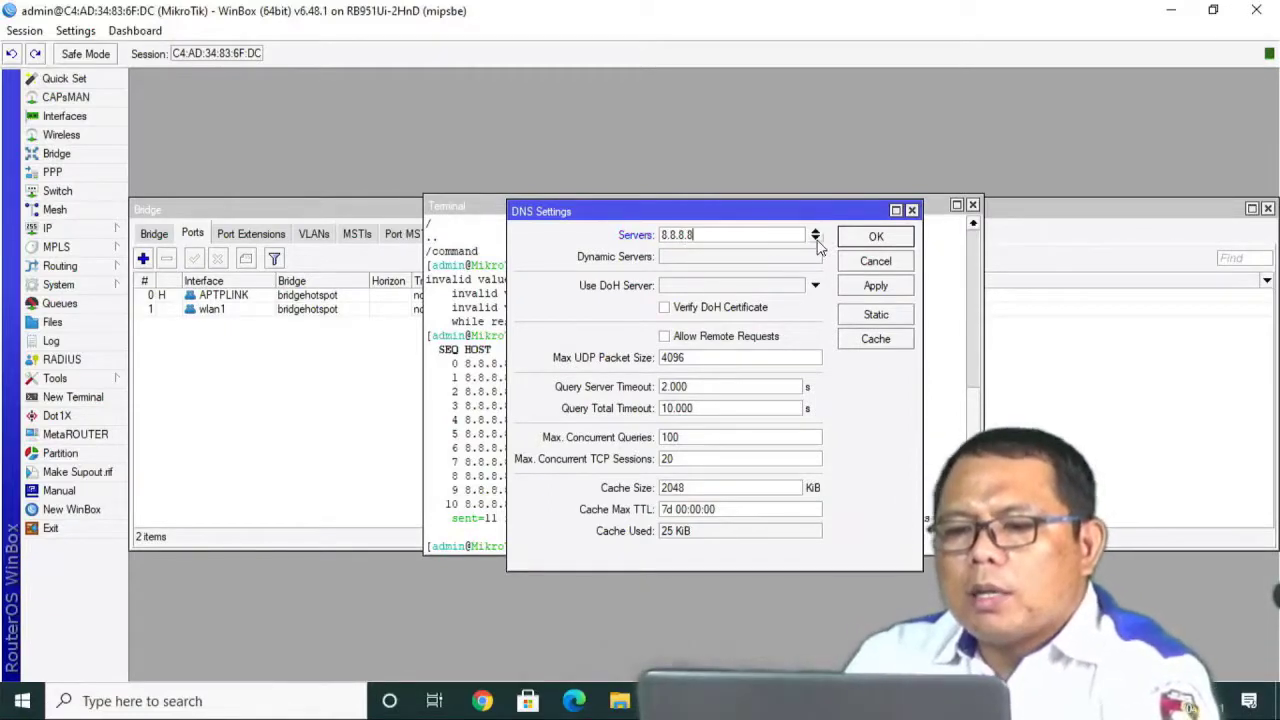
{"action": "left_click", "coordinate": [816, 240]}
{"action": "type", "text": "8.8.4.4"}
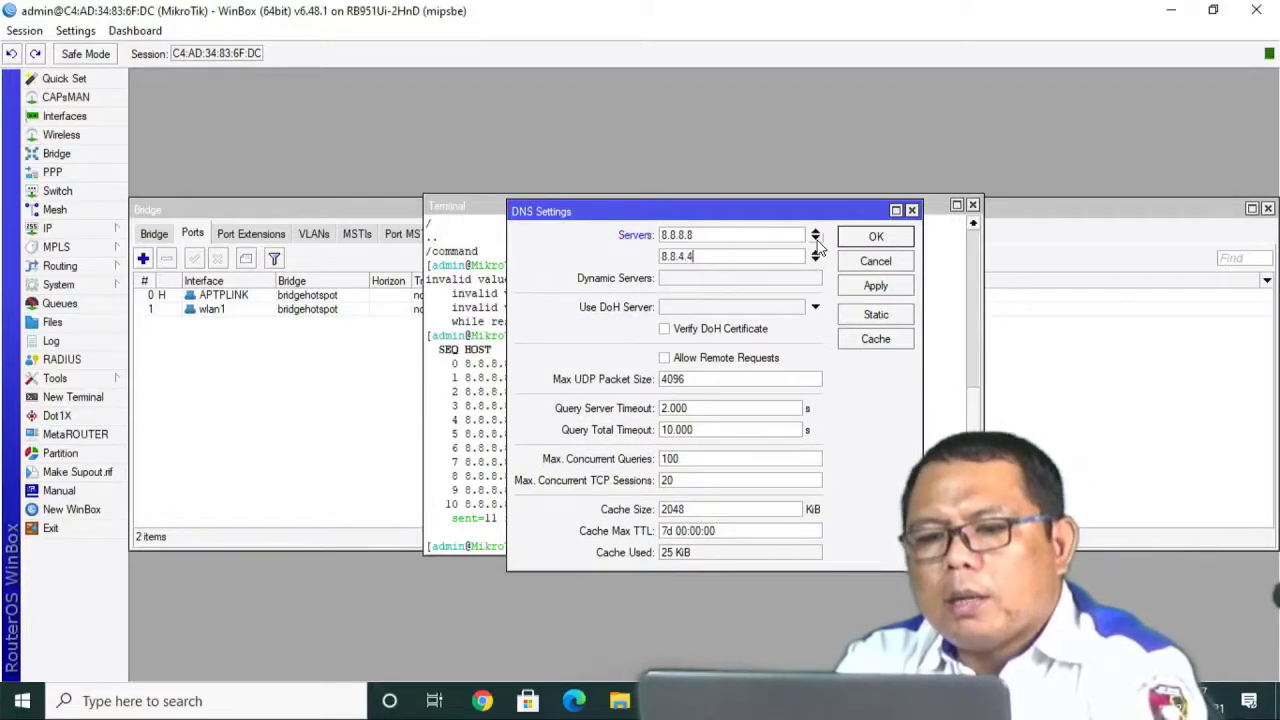
{"action": "left_click", "coordinate": [664, 357]}
{"action": "left_click", "coordinate": [876, 286]}
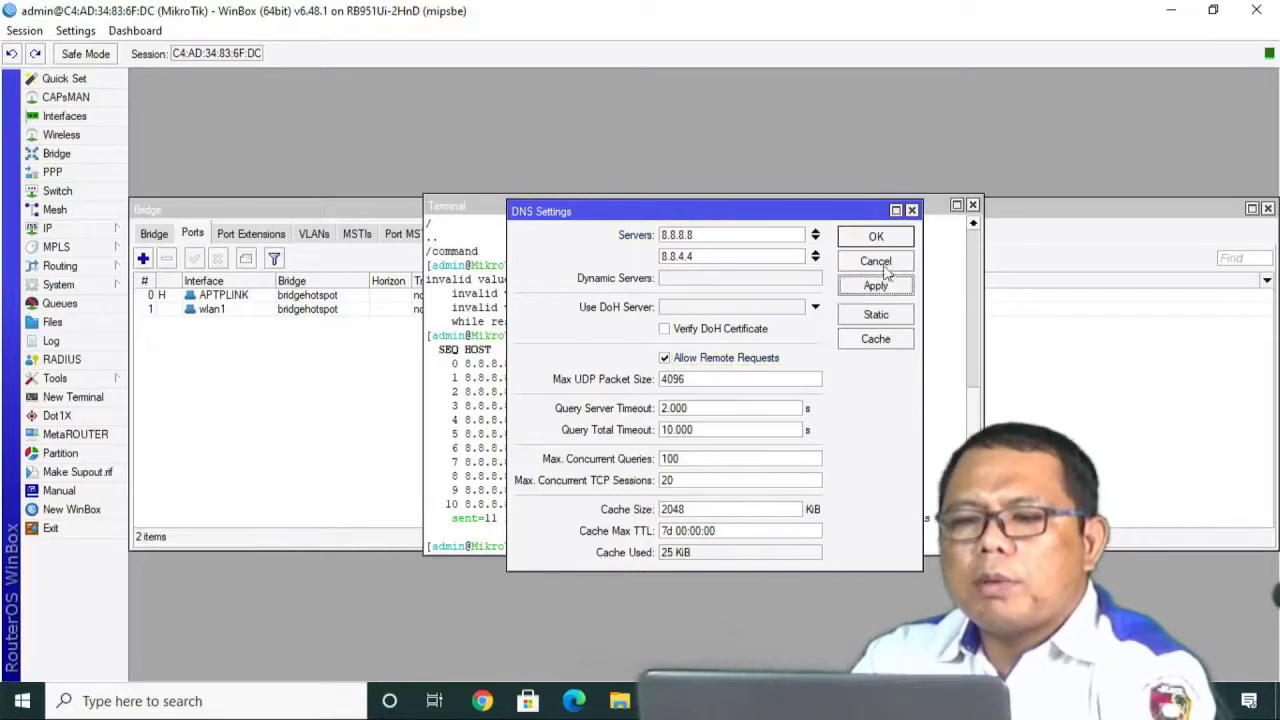
{"action": "left_click", "coordinate": [882, 246]}
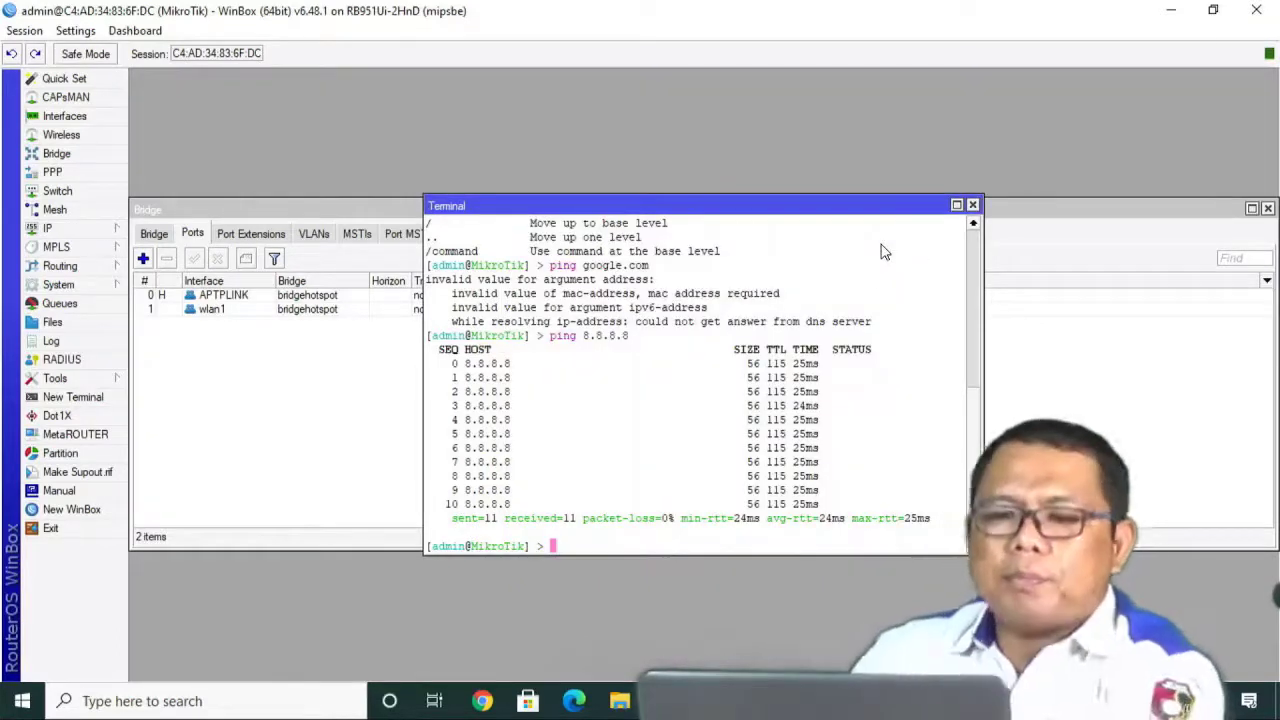
Ping google.com successfully with no loss, stop it, and close the terminal.
{"action": "type", "text": "pin"}
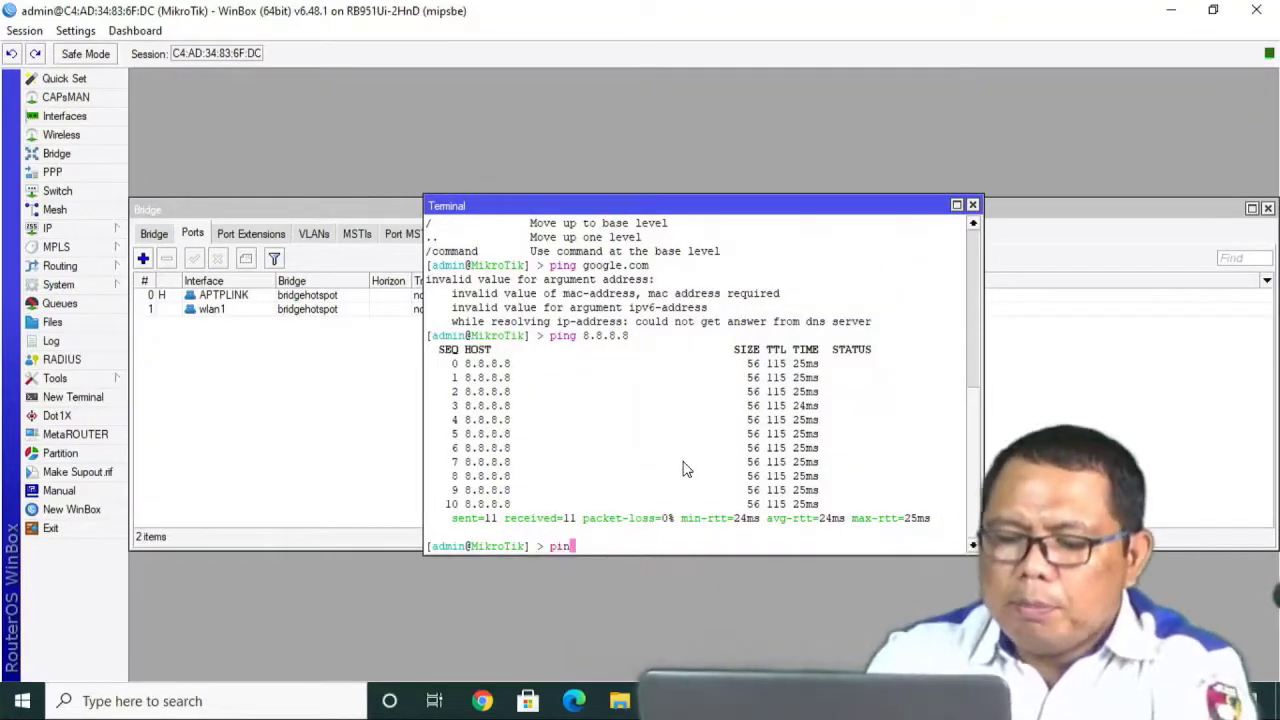
{"action": "type", "text": "g goo"}
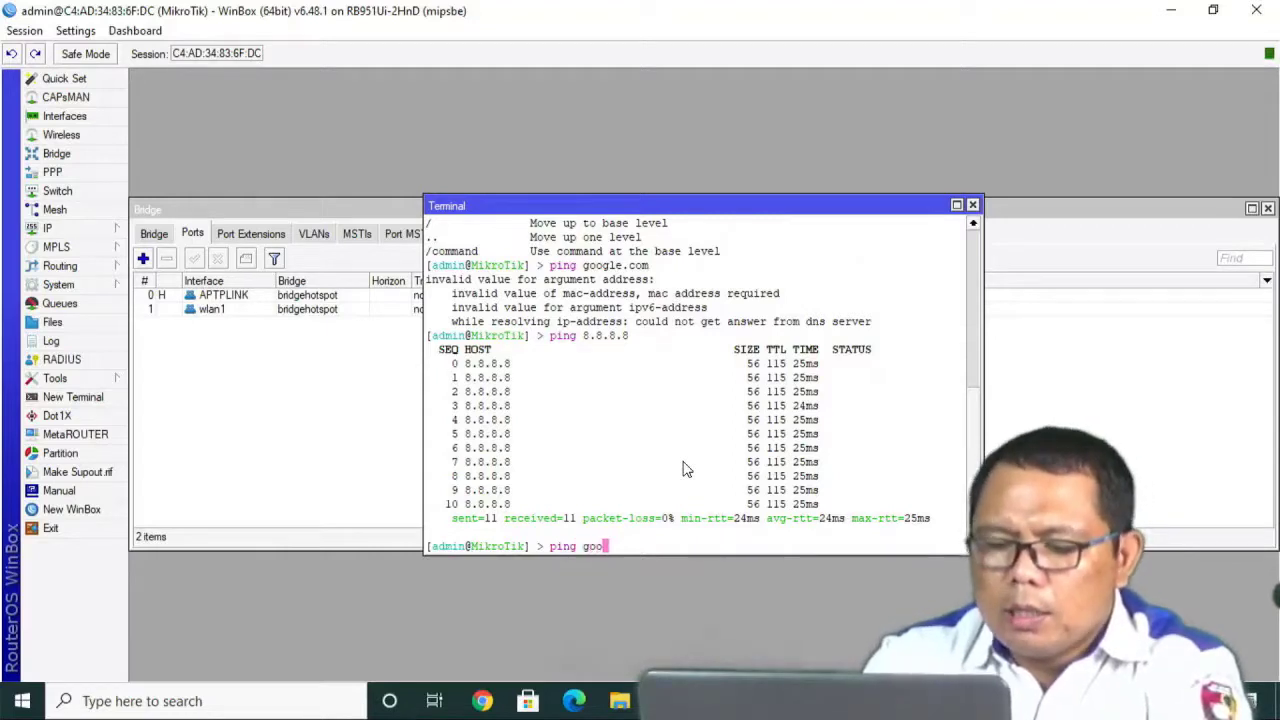
{"action": "type", "text": "gle.com"}
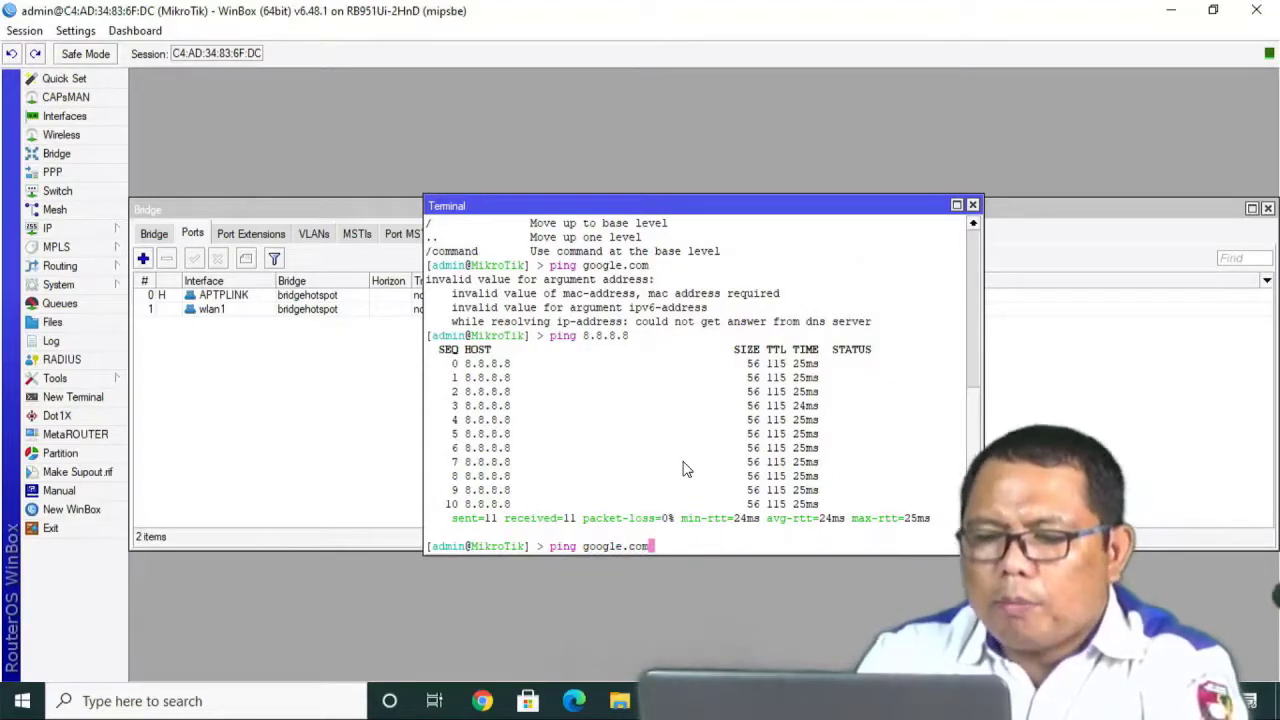
{"action": "key", "text": "Return"}
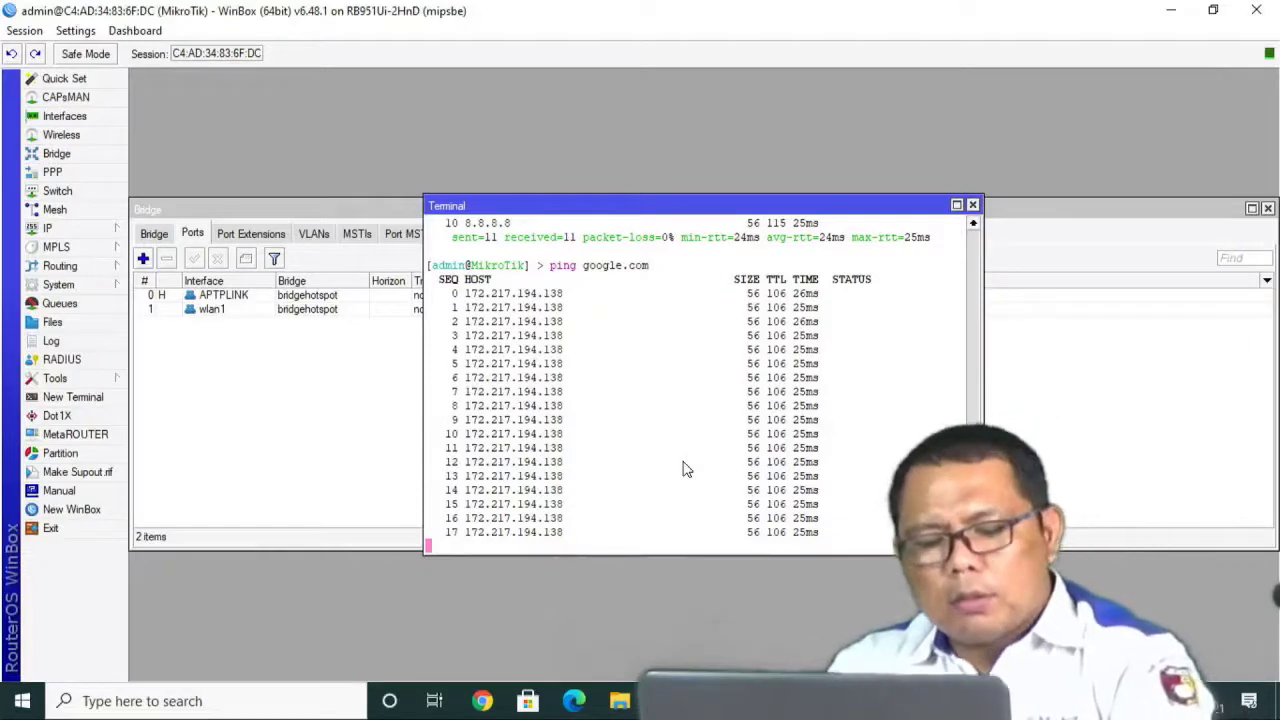
{"action": "key", "text": "ctrl+c"}
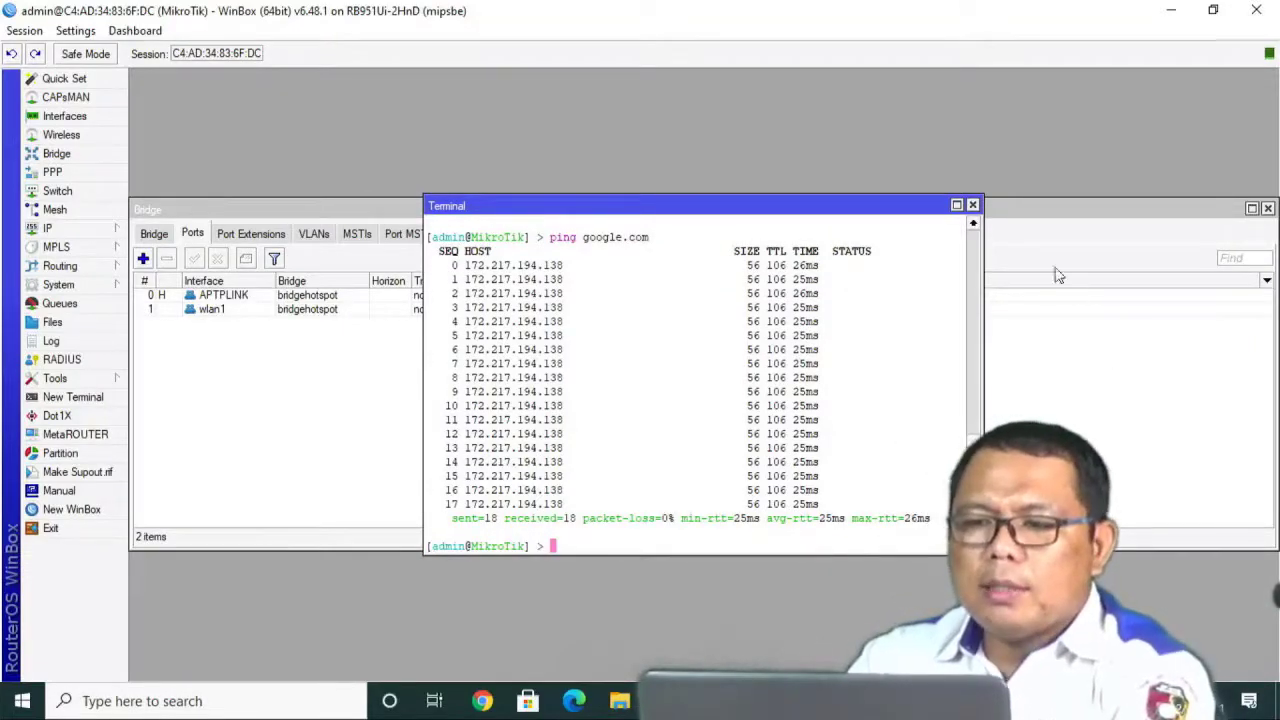
{"action": "left_click", "coordinate": [974, 205]}
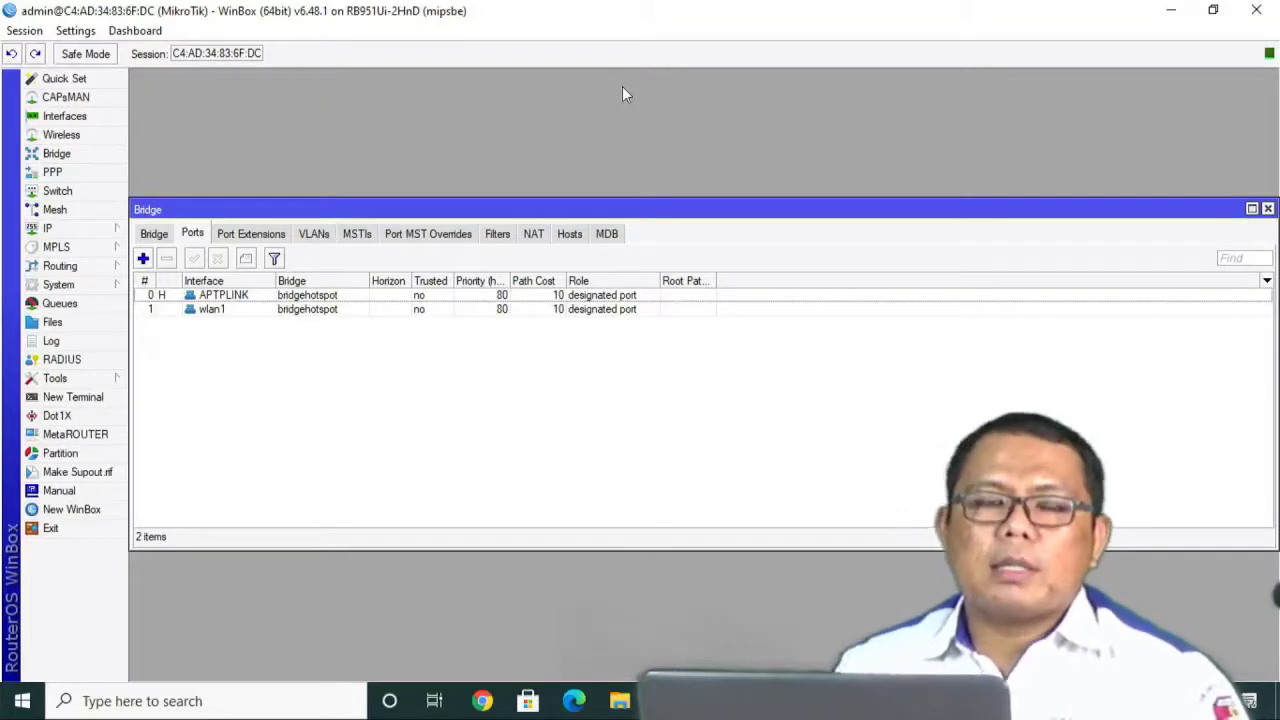
Add a srcnat NAT rule for Out. Interface Internet with action masquerade.
{"action": "left_click", "coordinate": [68, 232]}
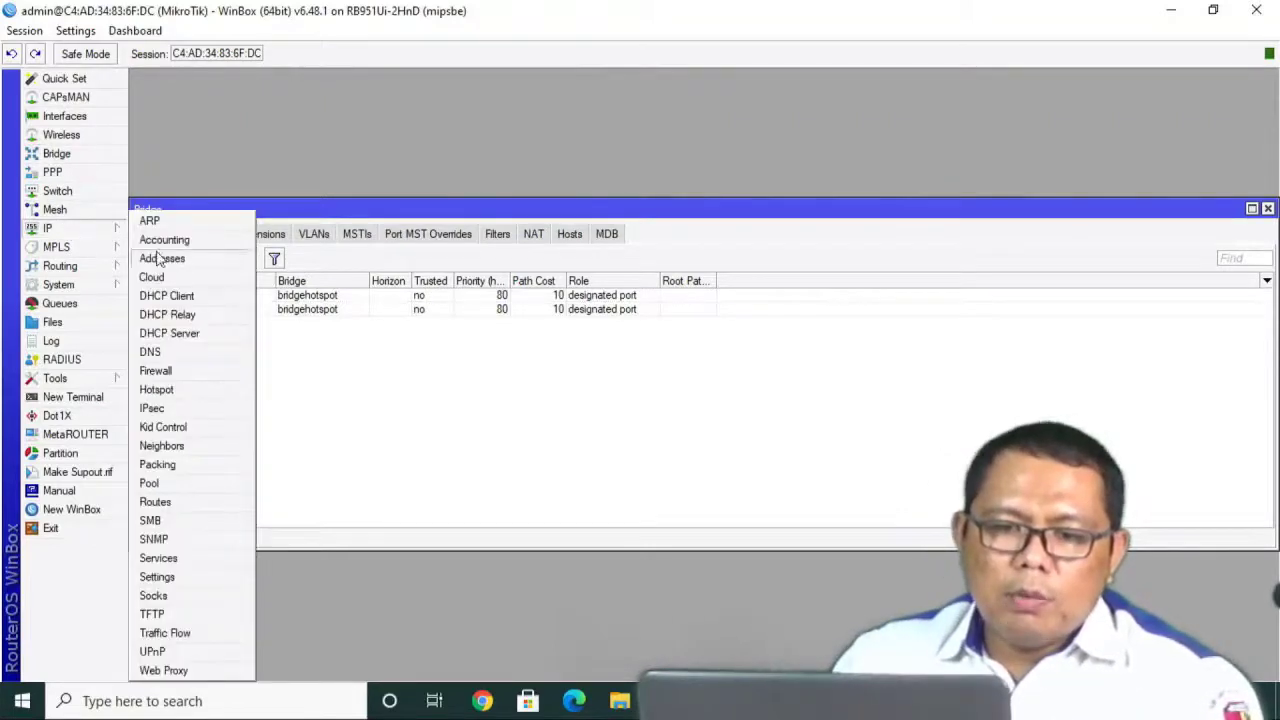
{"action": "left_click", "coordinate": [156, 371]}
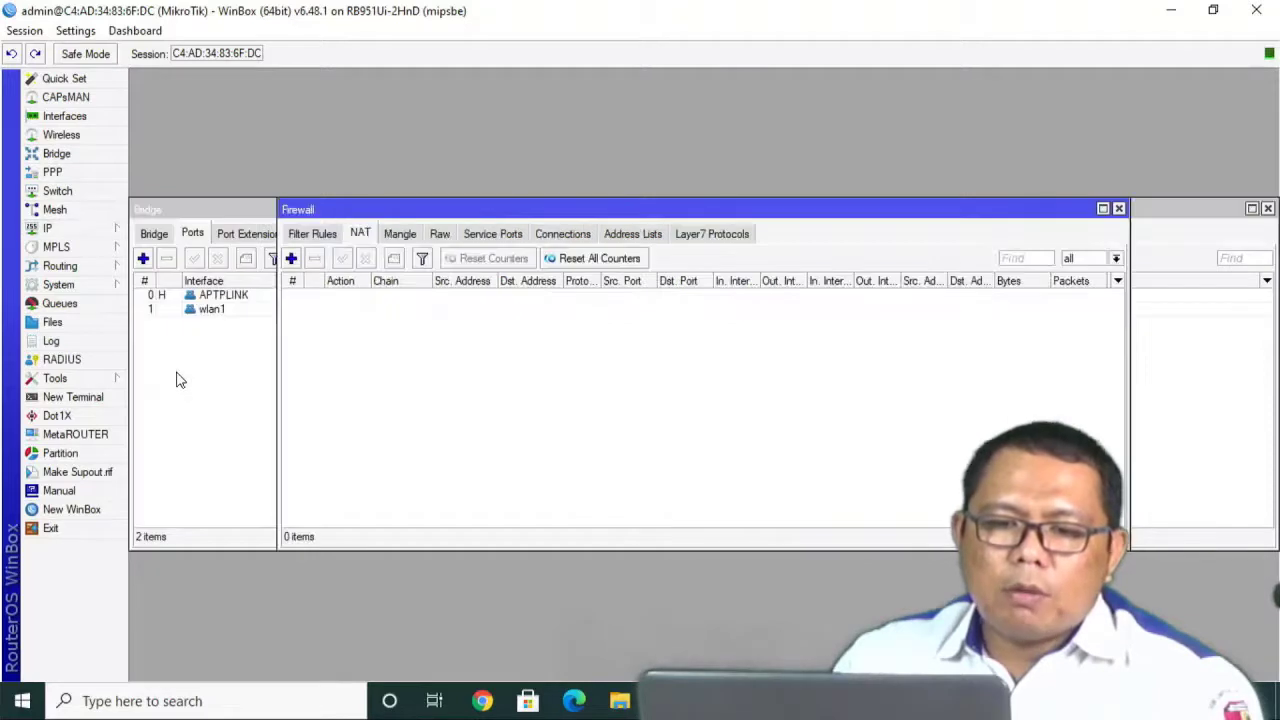
{"action": "left_click", "coordinate": [291, 258]}
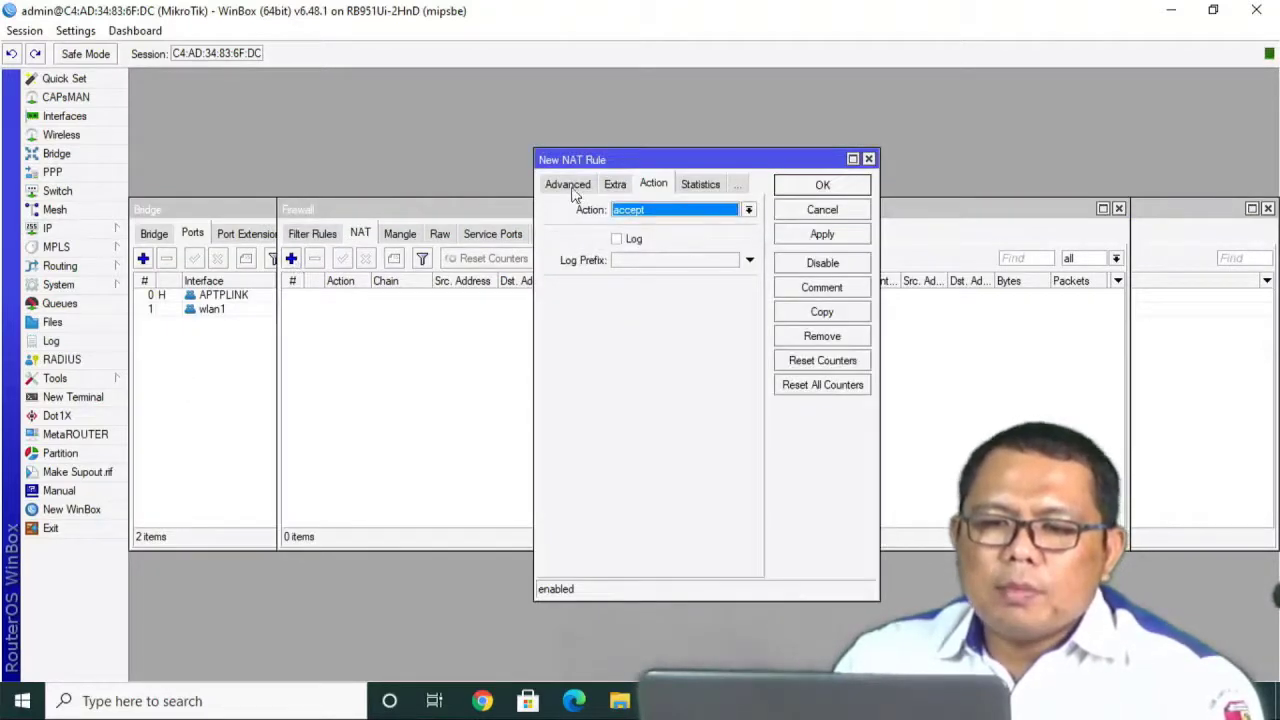
{"action": "left_click", "coordinate": [570, 187]}
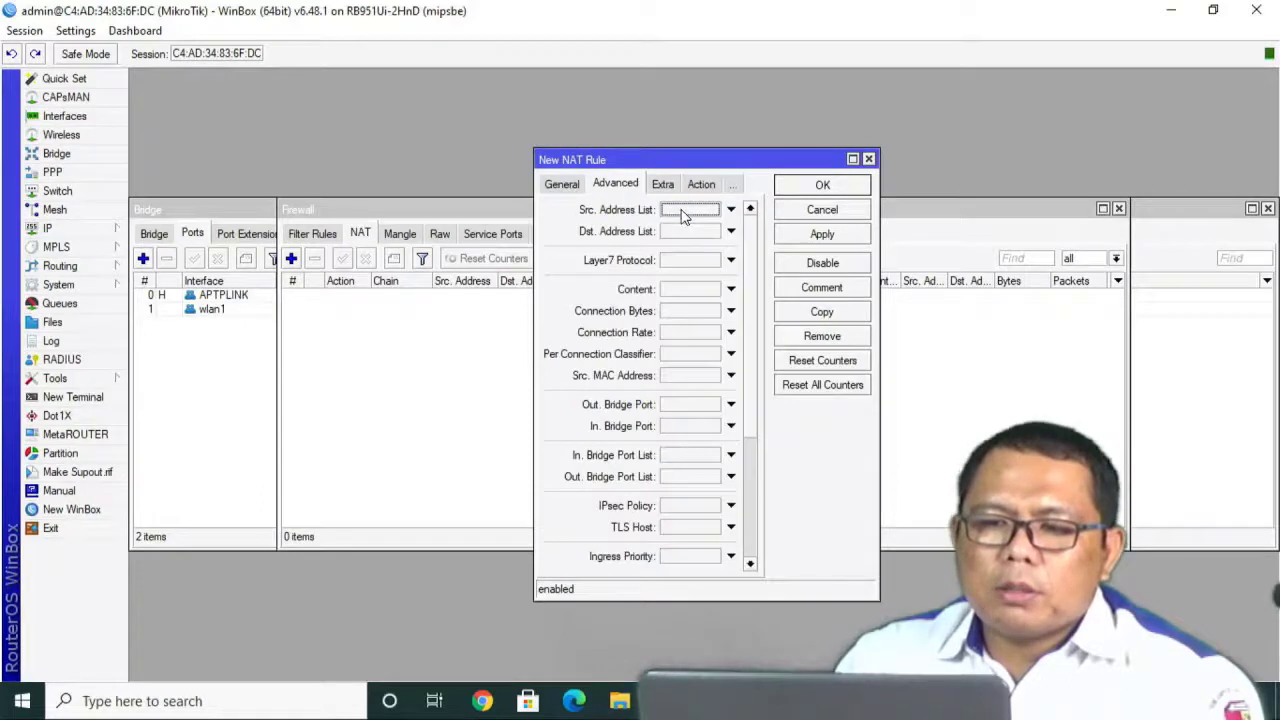
{"action": "left_click", "coordinate": [563, 186]}
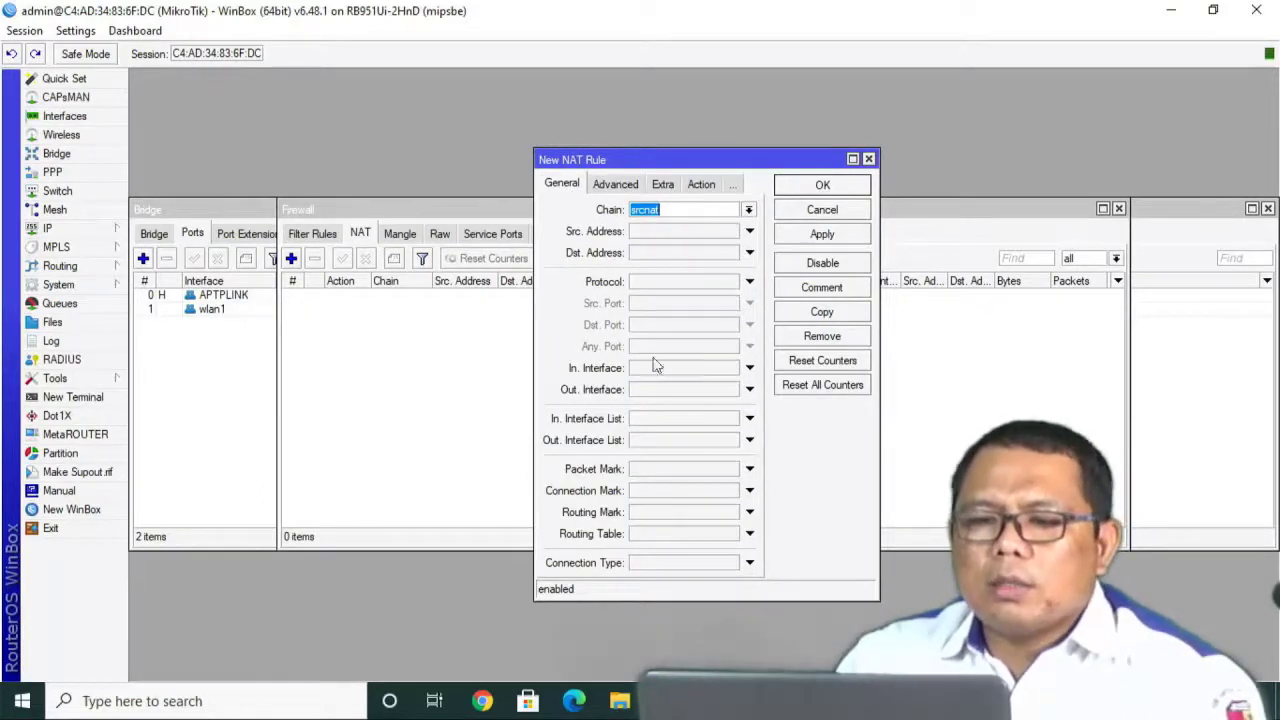
{"action": "left_click", "coordinate": [657, 391]}
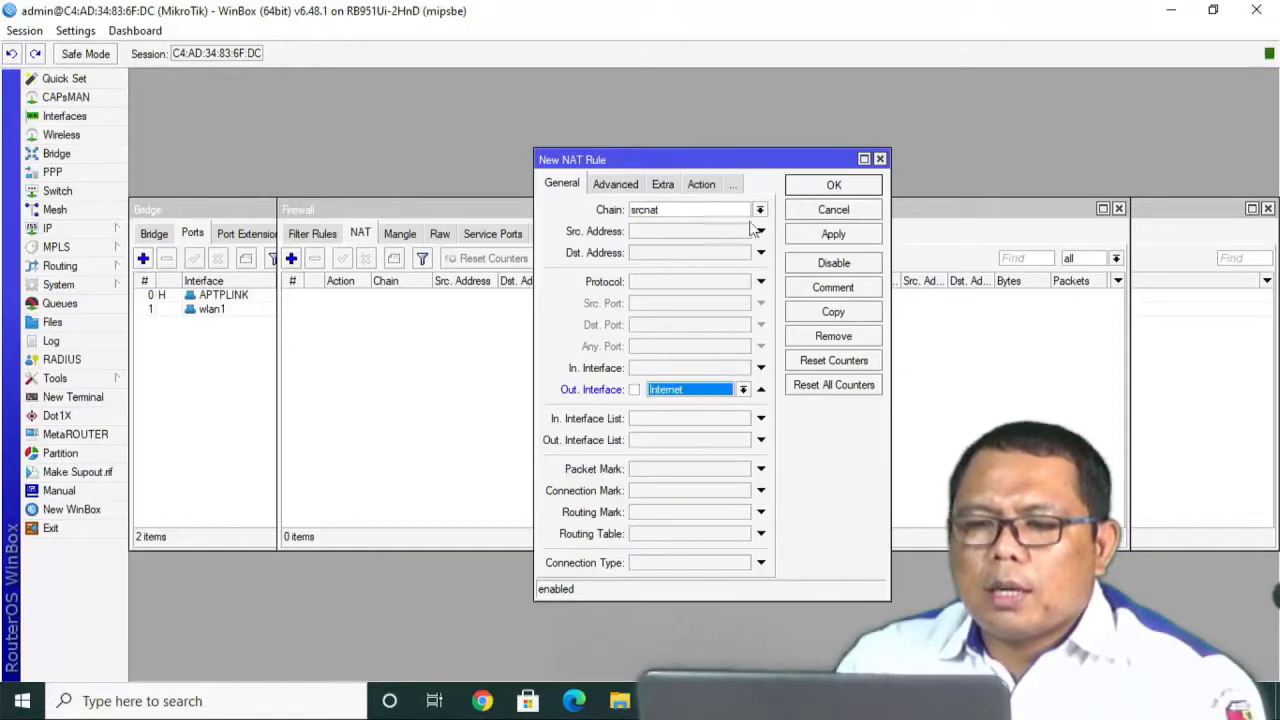
{"action": "left_click", "coordinate": [704, 186]}
{"action": "left_click", "coordinate": [688, 213]}
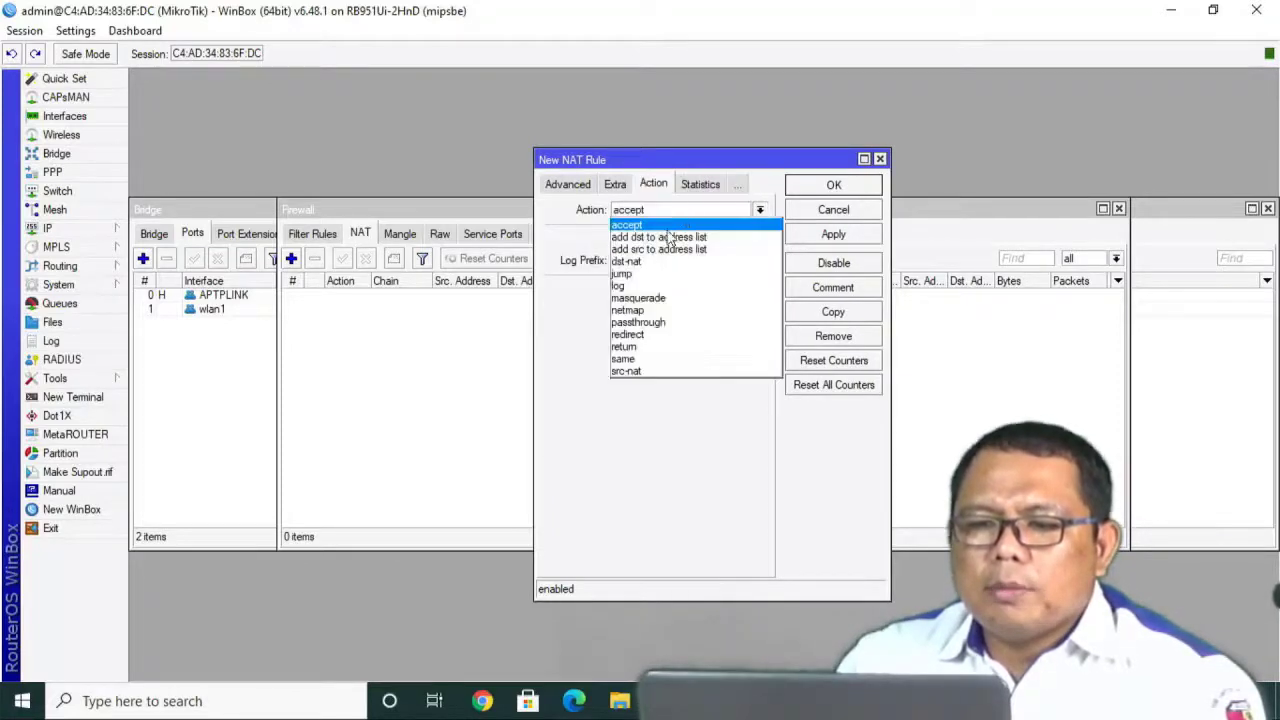
{"action": "left_click", "coordinate": [638, 298]}
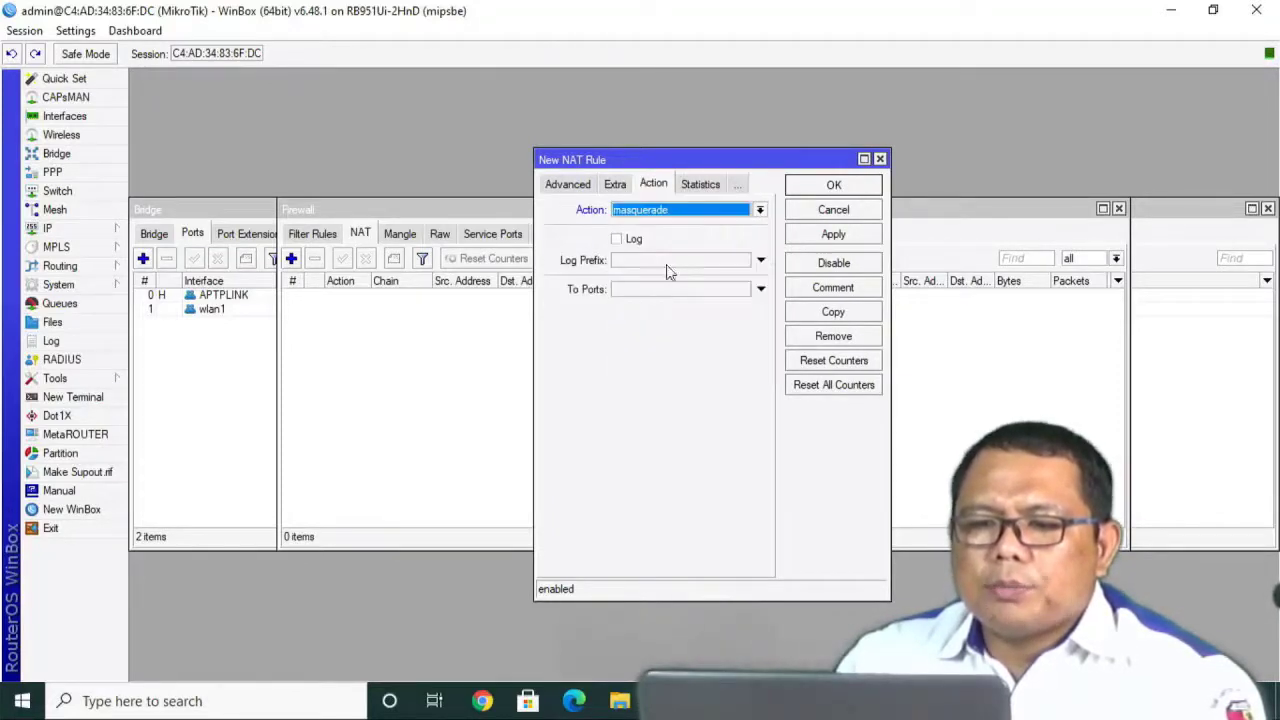
{"action": "left_click", "coordinate": [812, 236]}
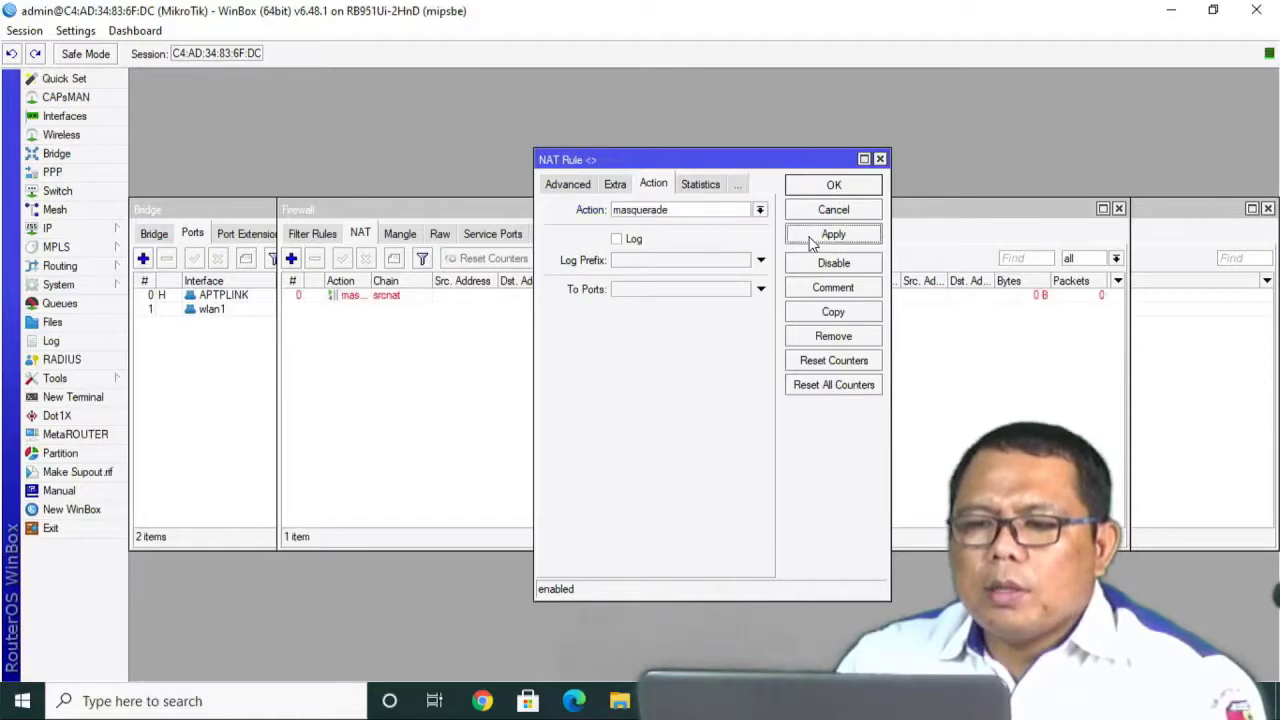
{"action": "left_click", "coordinate": [824, 187]}
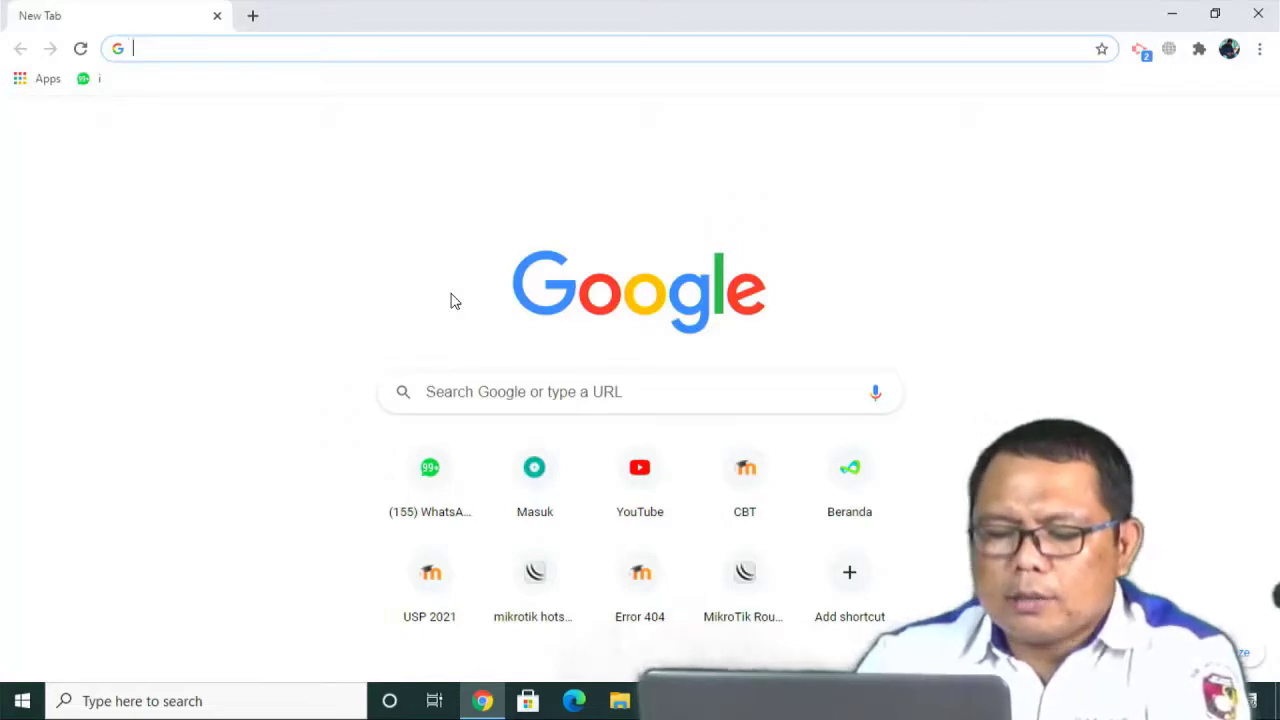
Try to load detik.com in the new Chrome tab.
{"action": "type", "text": "detik.c"}
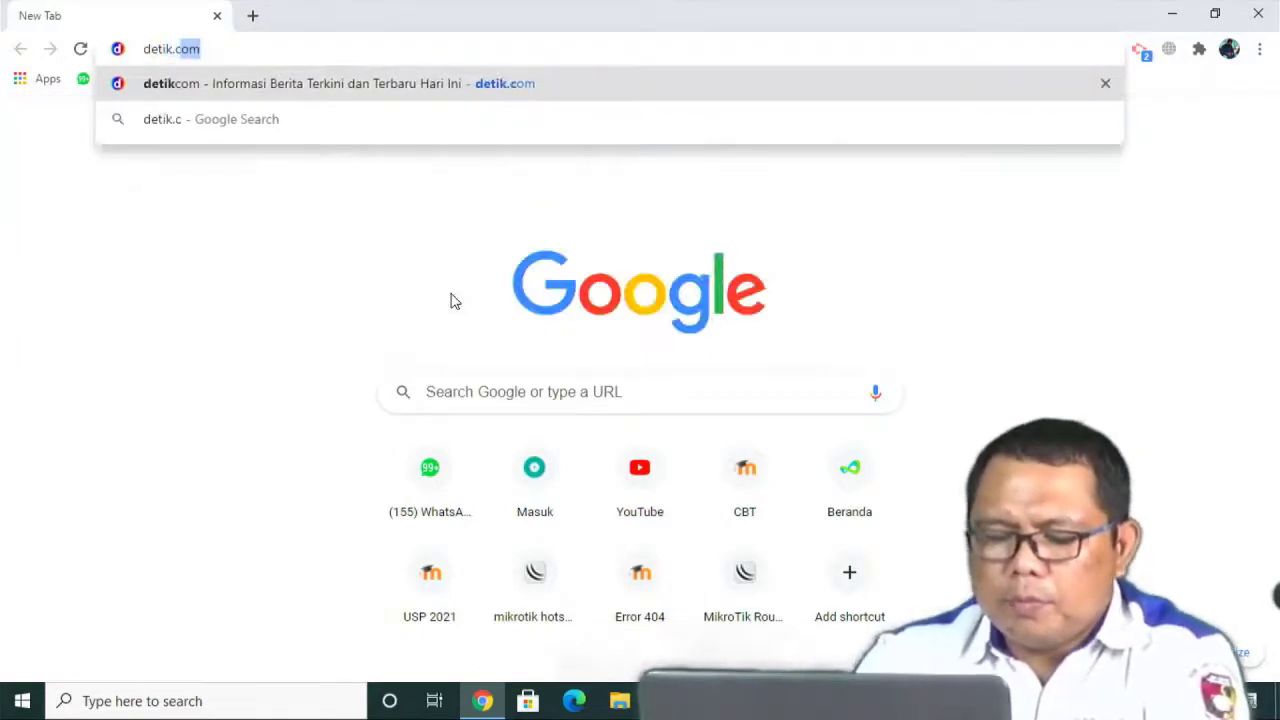
{"action": "type", "text": "om"}
{"action": "key", "text": "Return"}
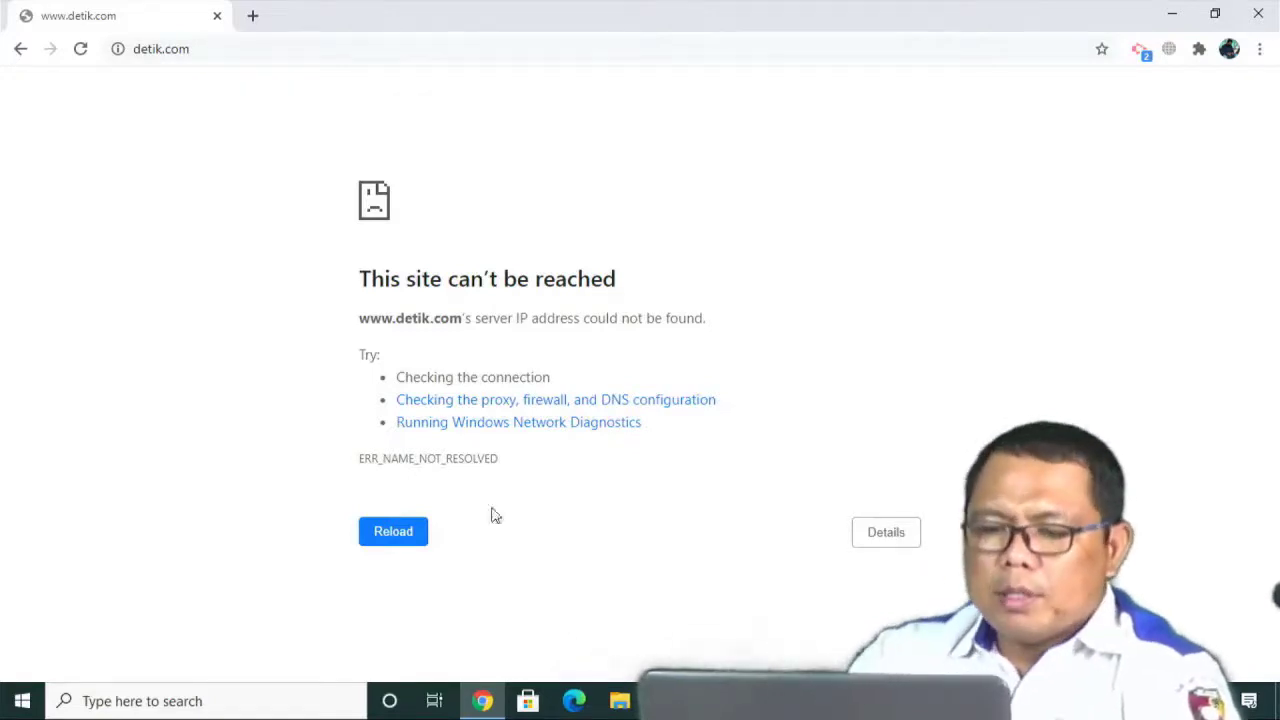
Bring WinBox forward and close the Firewall and Bridge windows.
{"action": "mouse_move", "coordinate": [712, 700]}
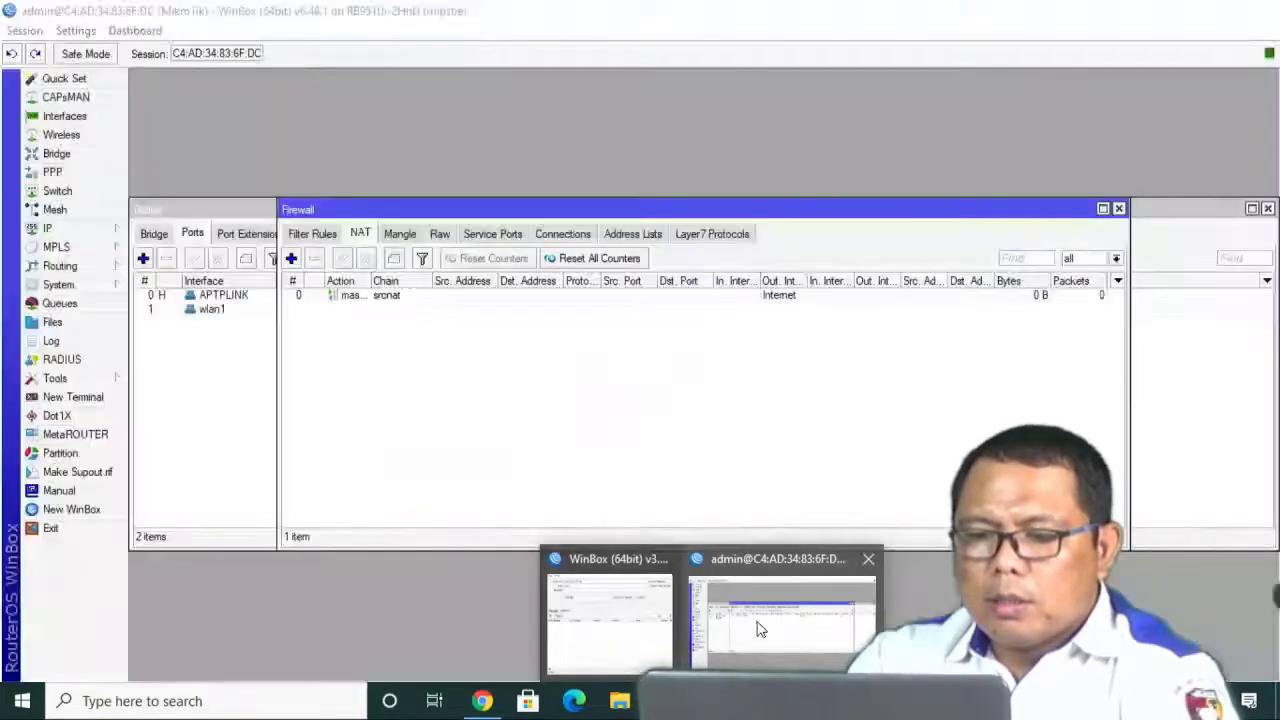
{"action": "left_click", "coordinate": [757, 628]}
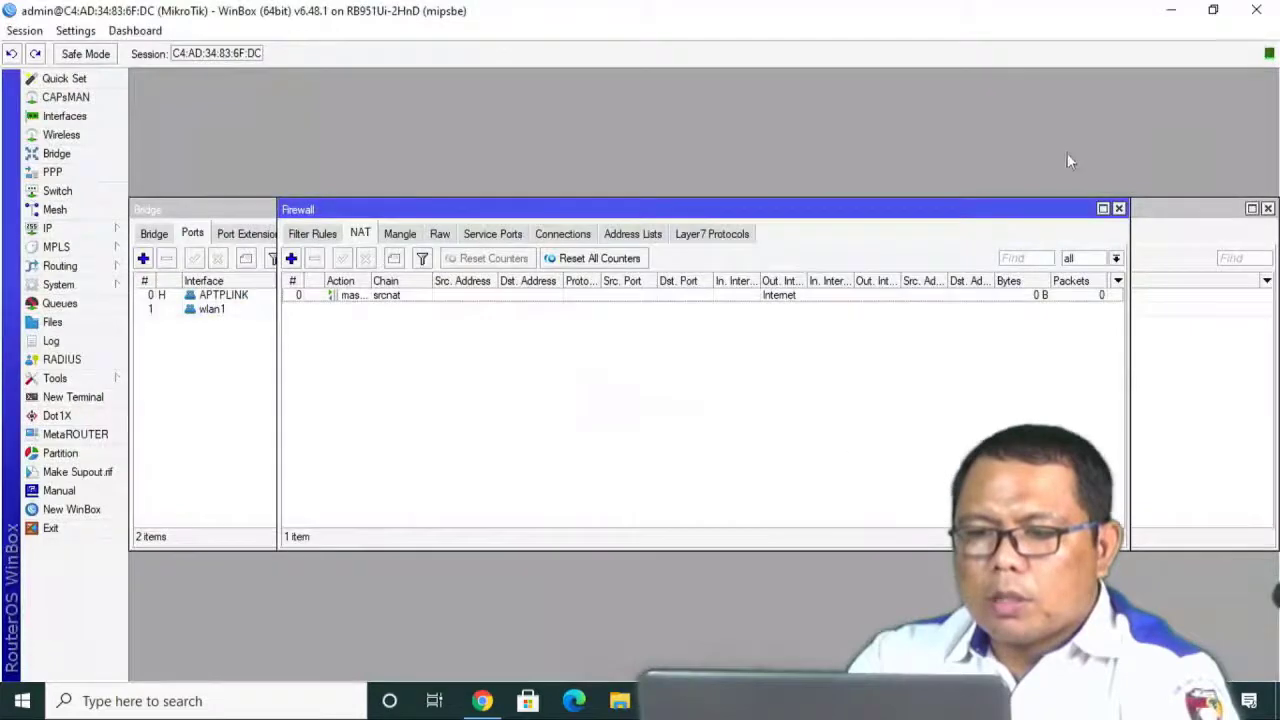
{"action": "left_click", "coordinate": [1119, 208]}
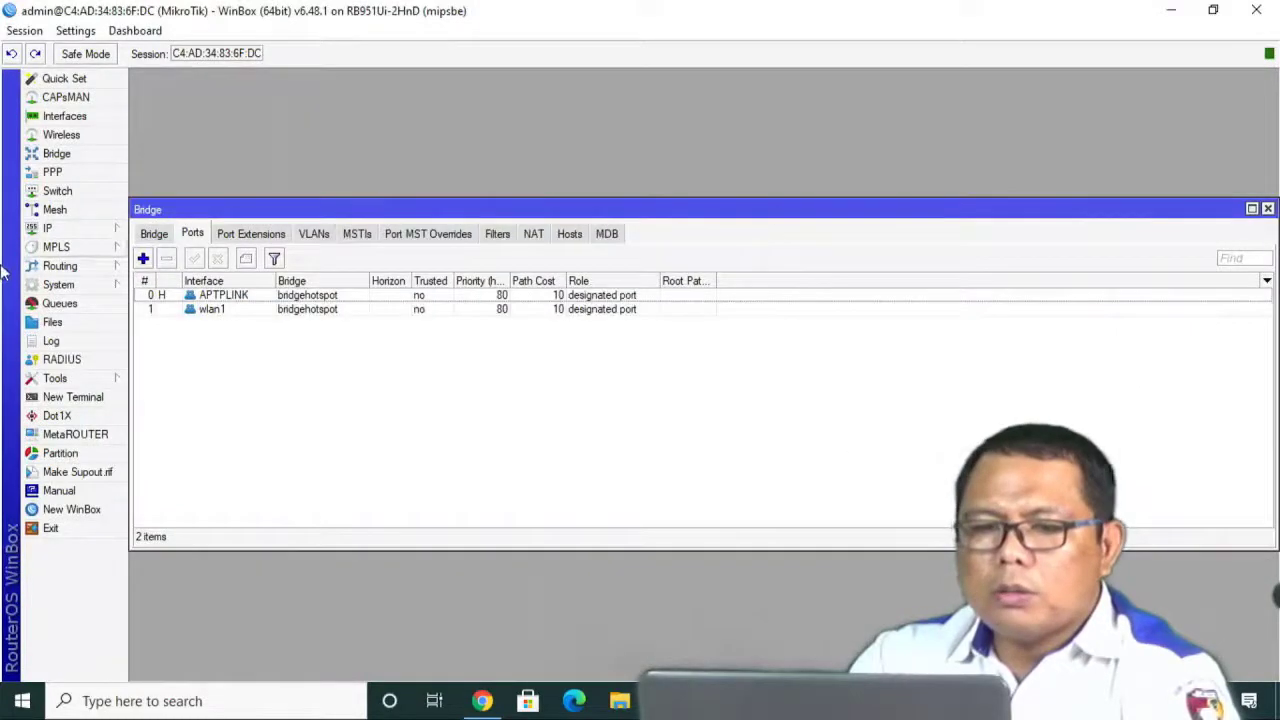
{"action": "left_click", "coordinate": [1267, 209]}
Start the DHCP Setup wizard on the Komputer interface.
{"action": "left_click", "coordinate": [50, 232]}
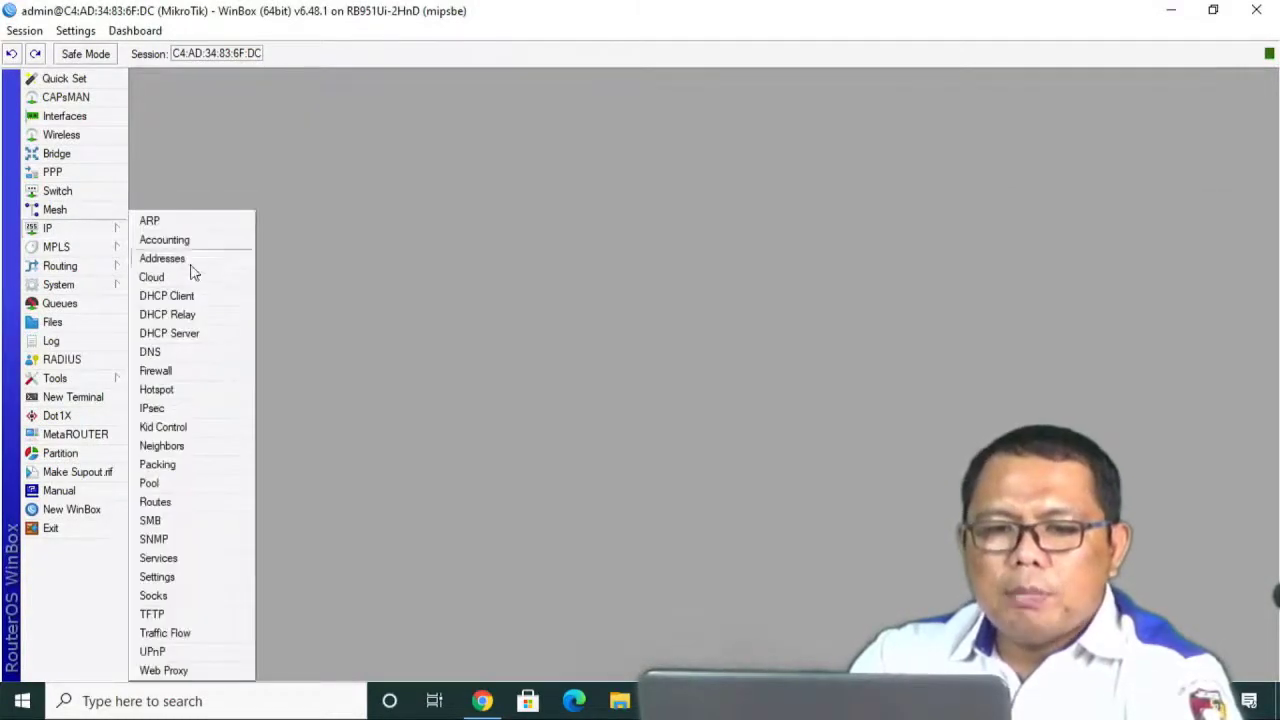
{"action": "left_click", "coordinate": [180, 337]}
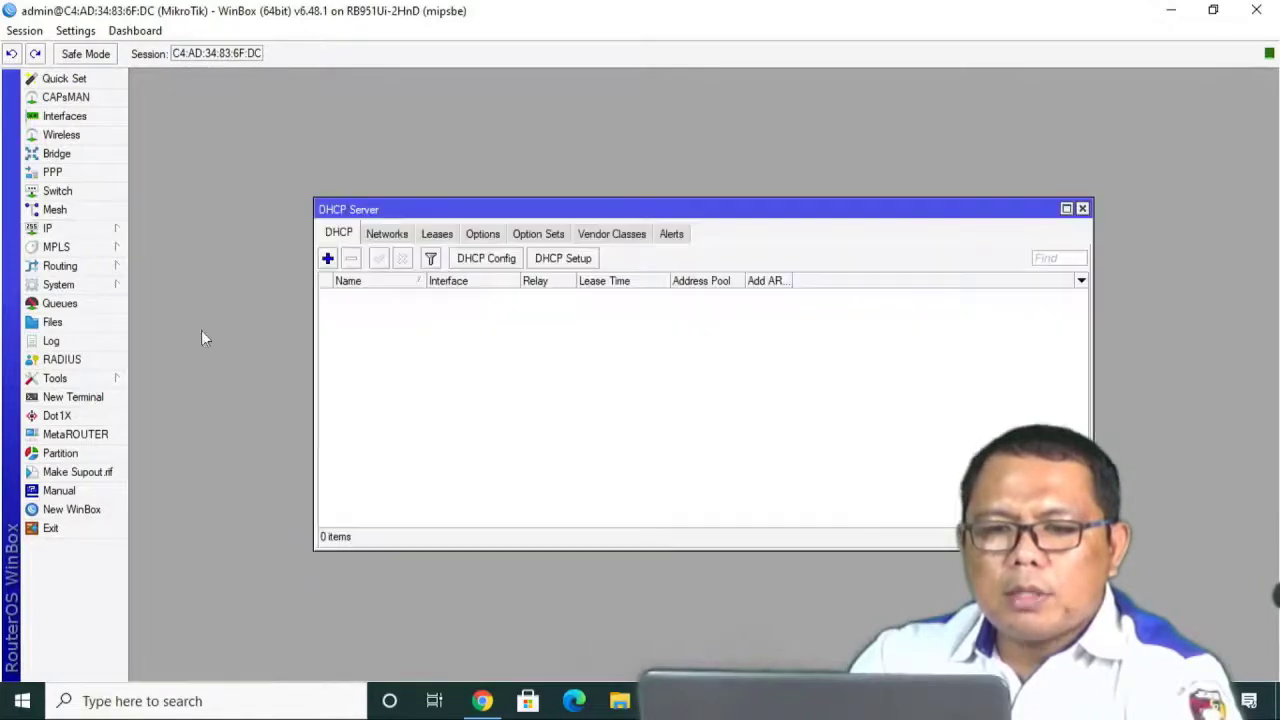
{"action": "left_click", "coordinate": [553, 262]}
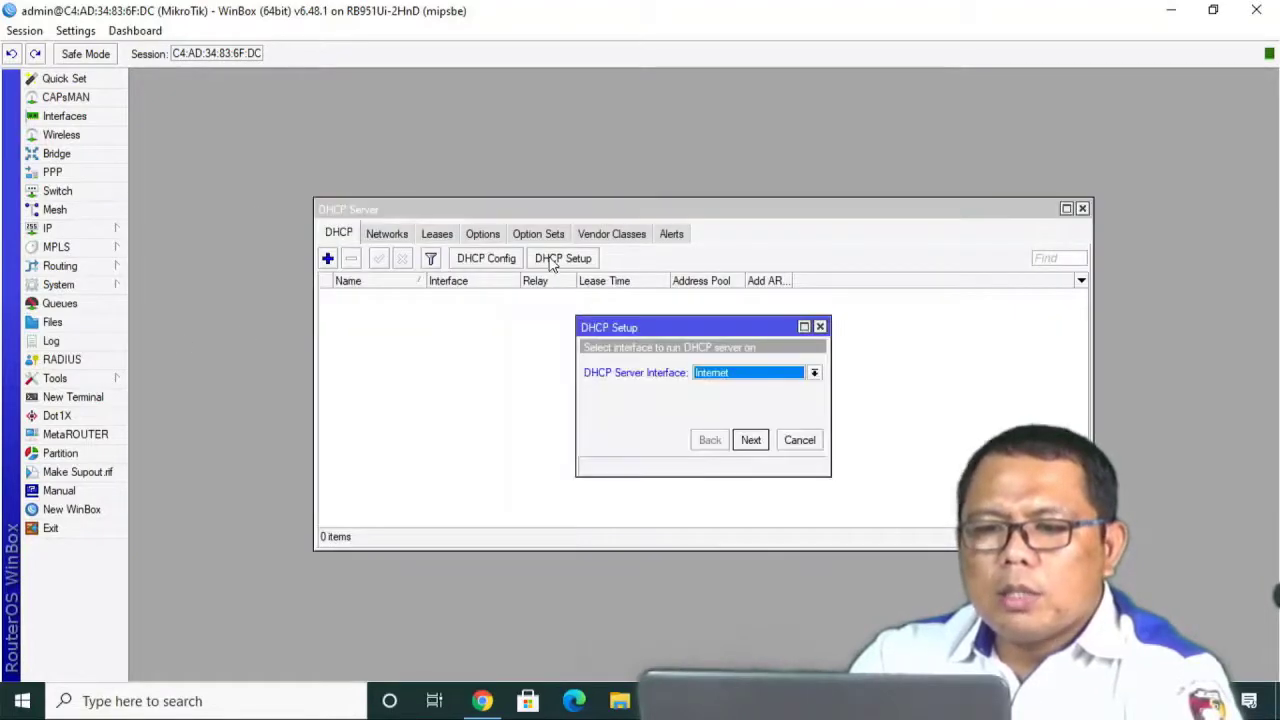
{"action": "left_click", "coordinate": [814, 375]}
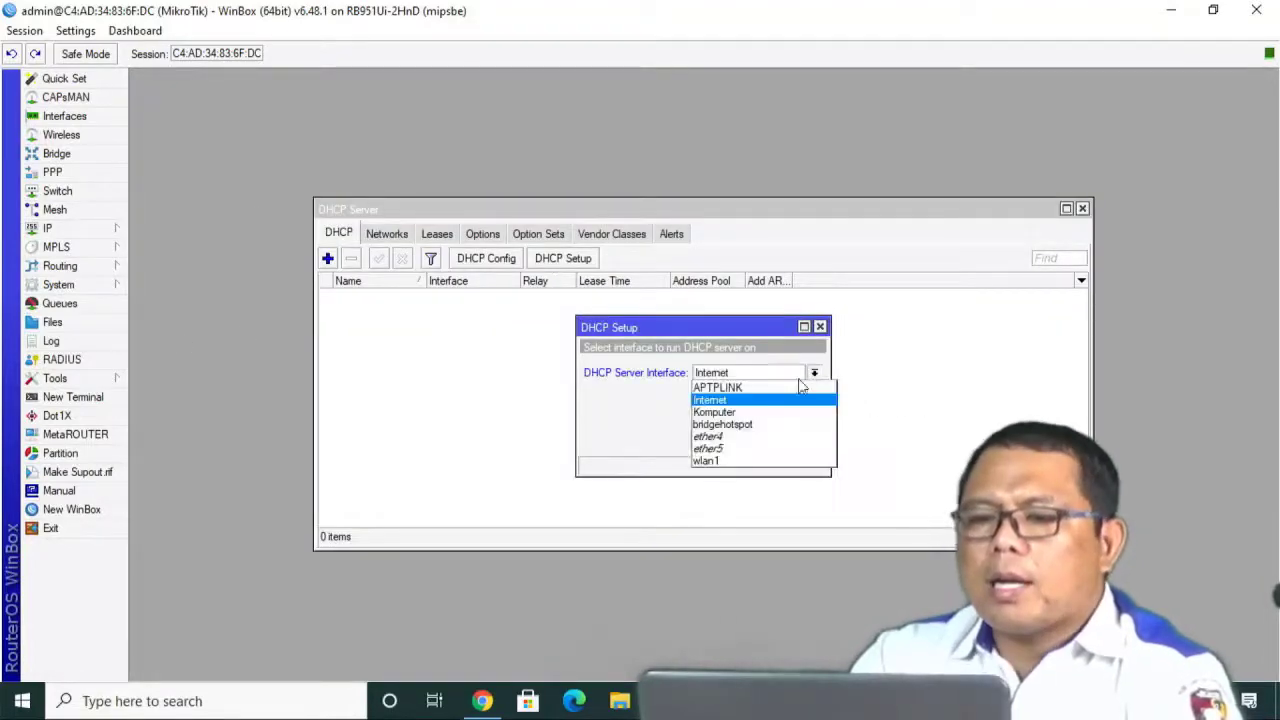
{"action": "left_click", "coordinate": [748, 412]}
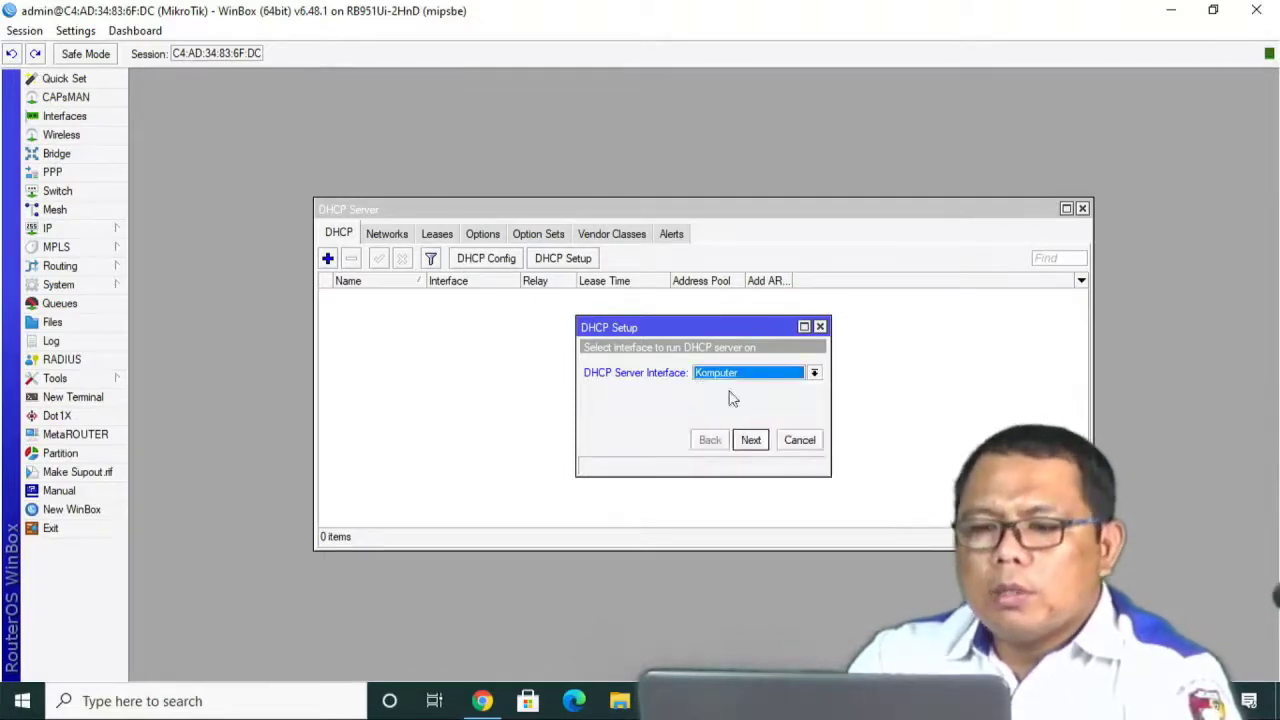
{"action": "left_click", "coordinate": [762, 443]}
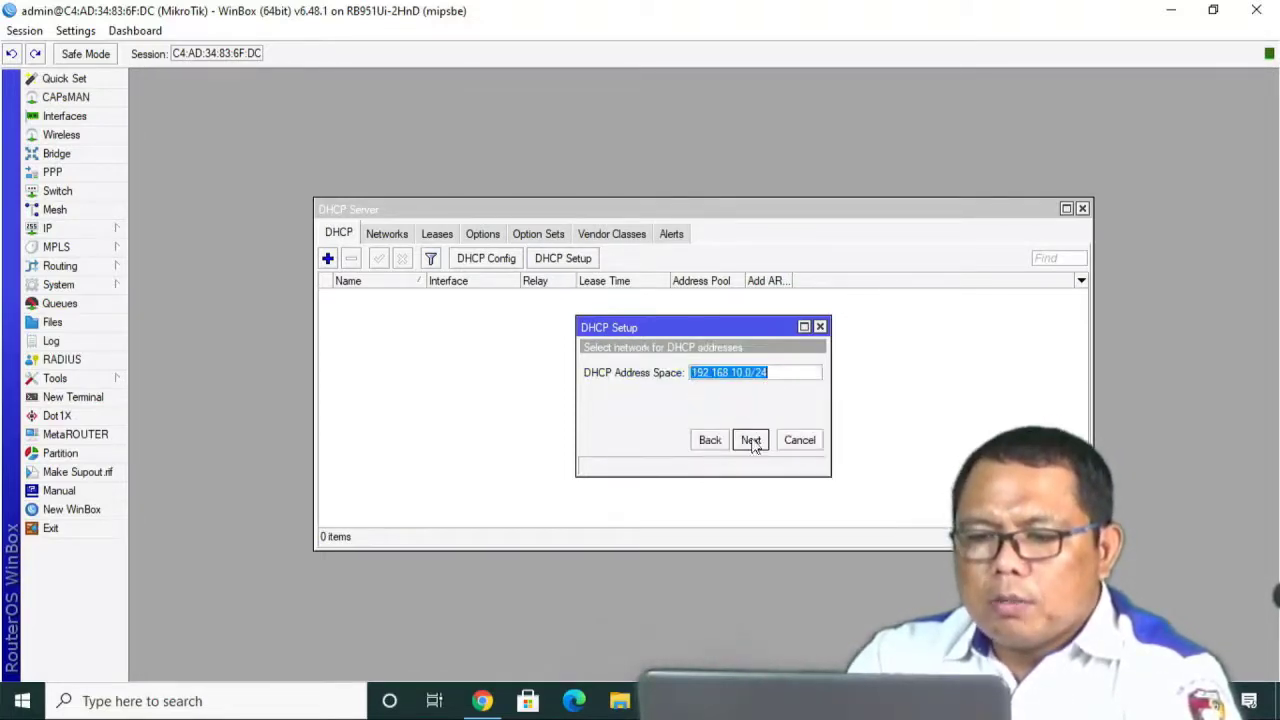
Accept 192.168.10.0/24, gateway 192.168.10.1, DNS 8.8.8.8/8.8.4.4, and set lease to 00:30:00.
{"action": "left_click", "coordinate": [752, 443]}
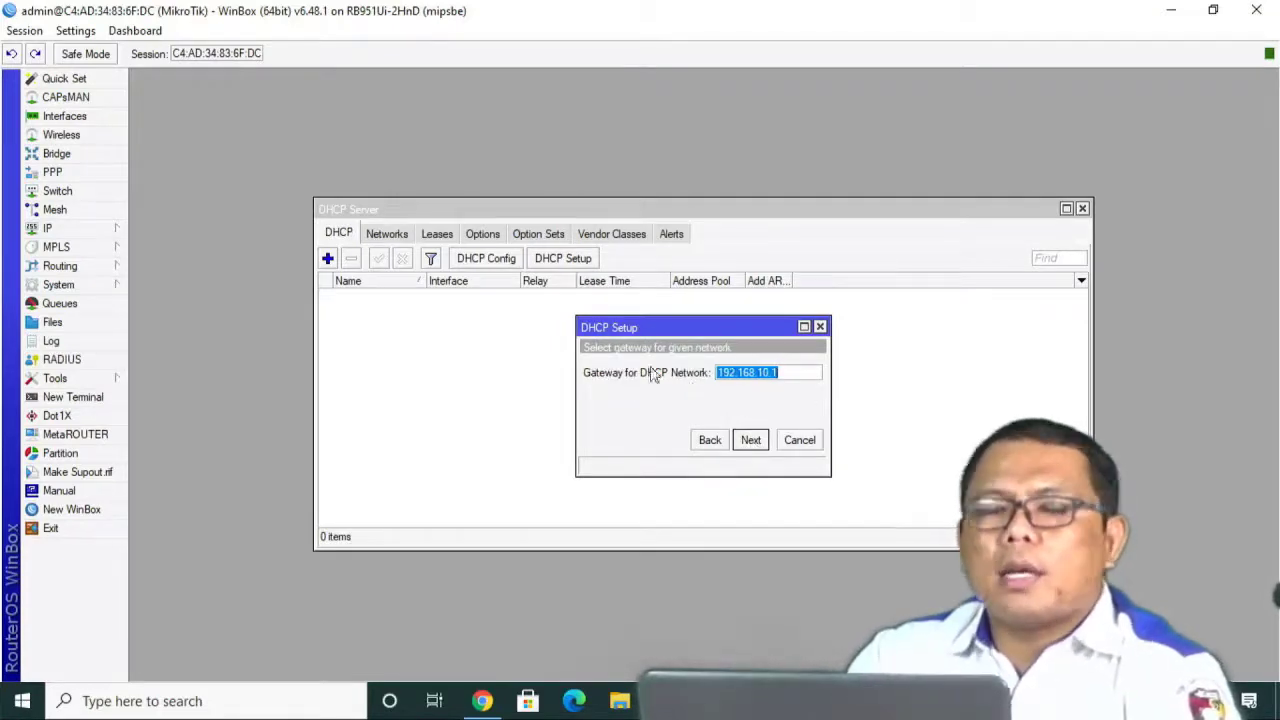
{"action": "left_click", "coordinate": [752, 442]}
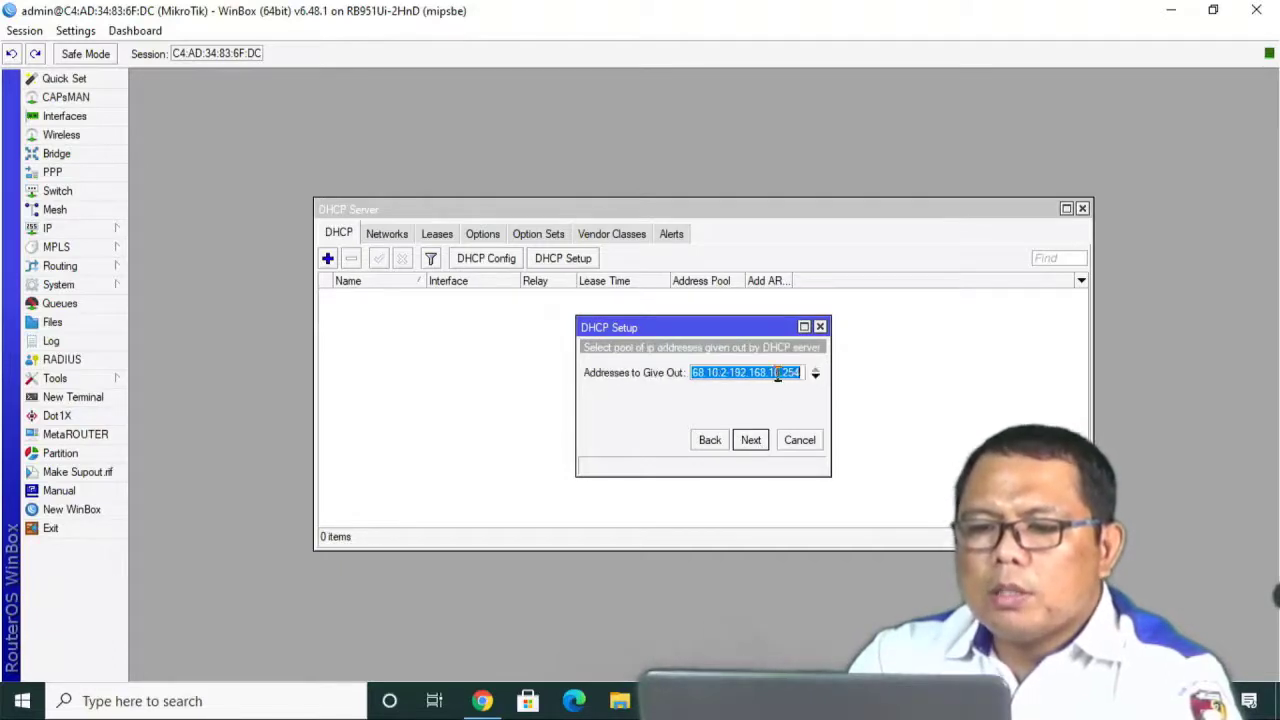
{"action": "left_click_drag", "start_coordinate": [783, 374], "coordinate": [804, 373]}
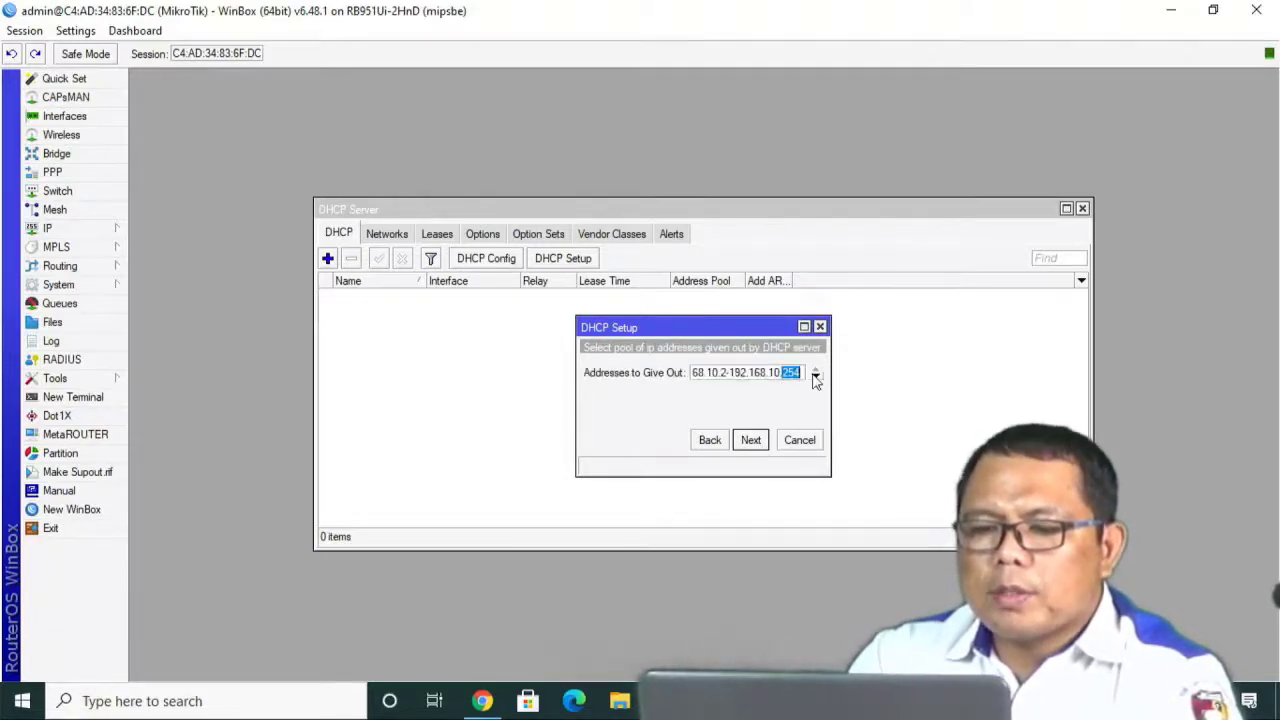
{"action": "left_click", "coordinate": [758, 444]}
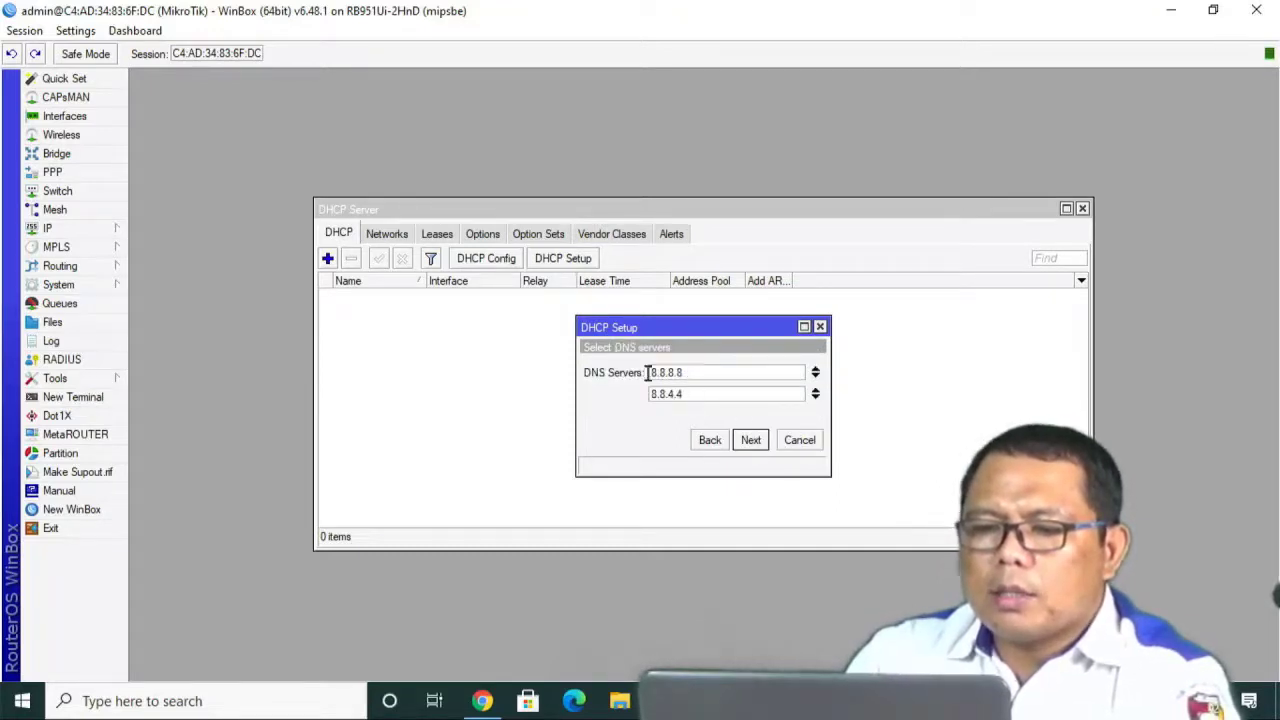
{"action": "left_click", "coordinate": [752, 441]}
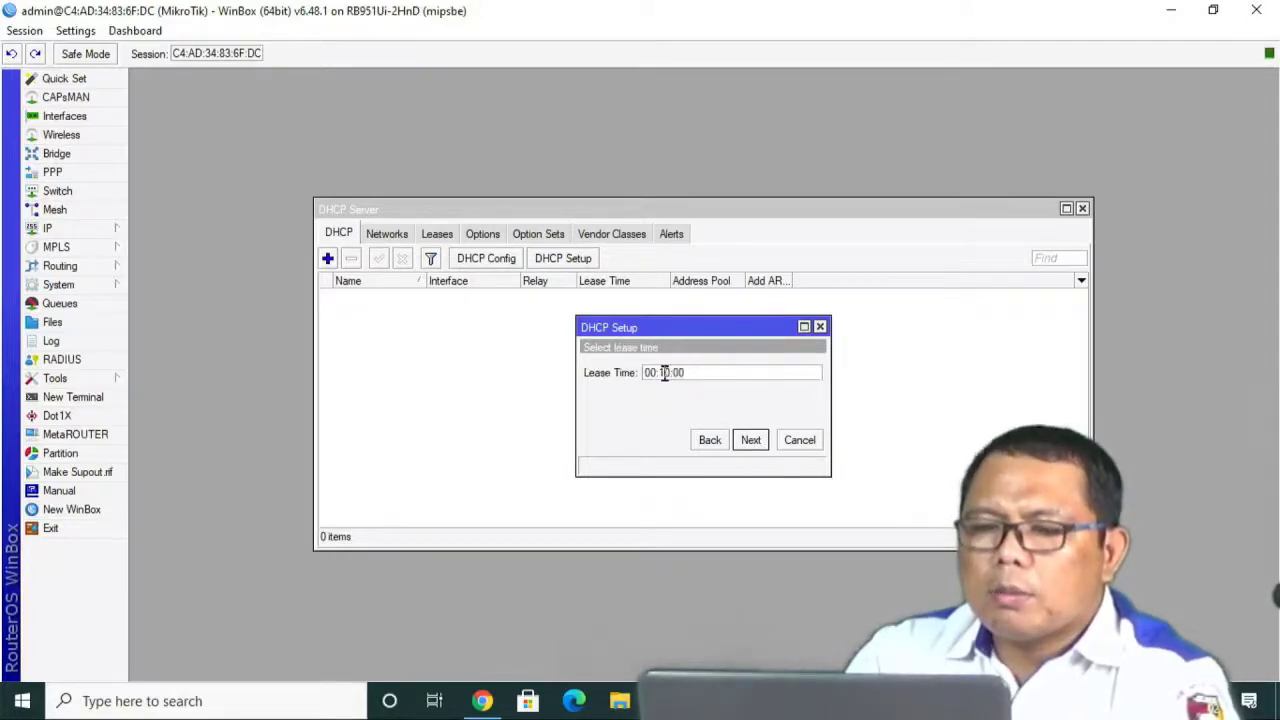
{"action": "key", "text": "BackSpace"}
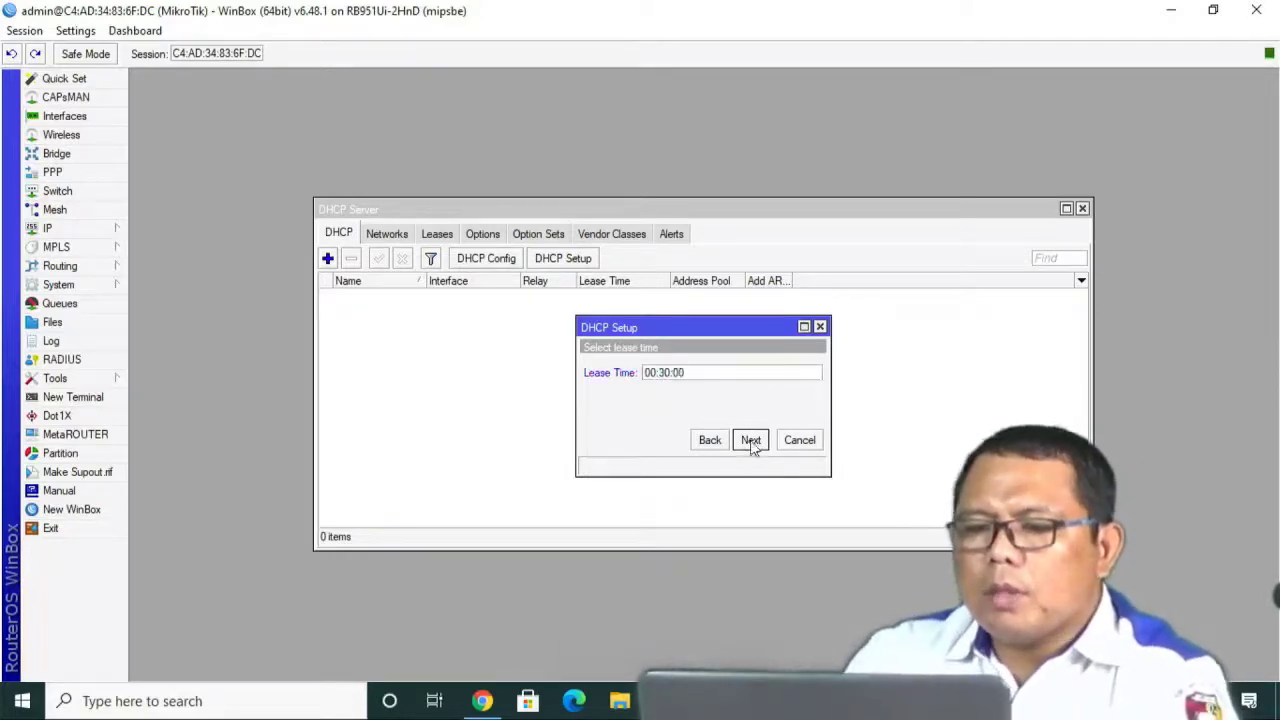
{"action": "left_click", "coordinate": [751, 441]}
{"action": "left_click", "coordinate": [710, 372]}
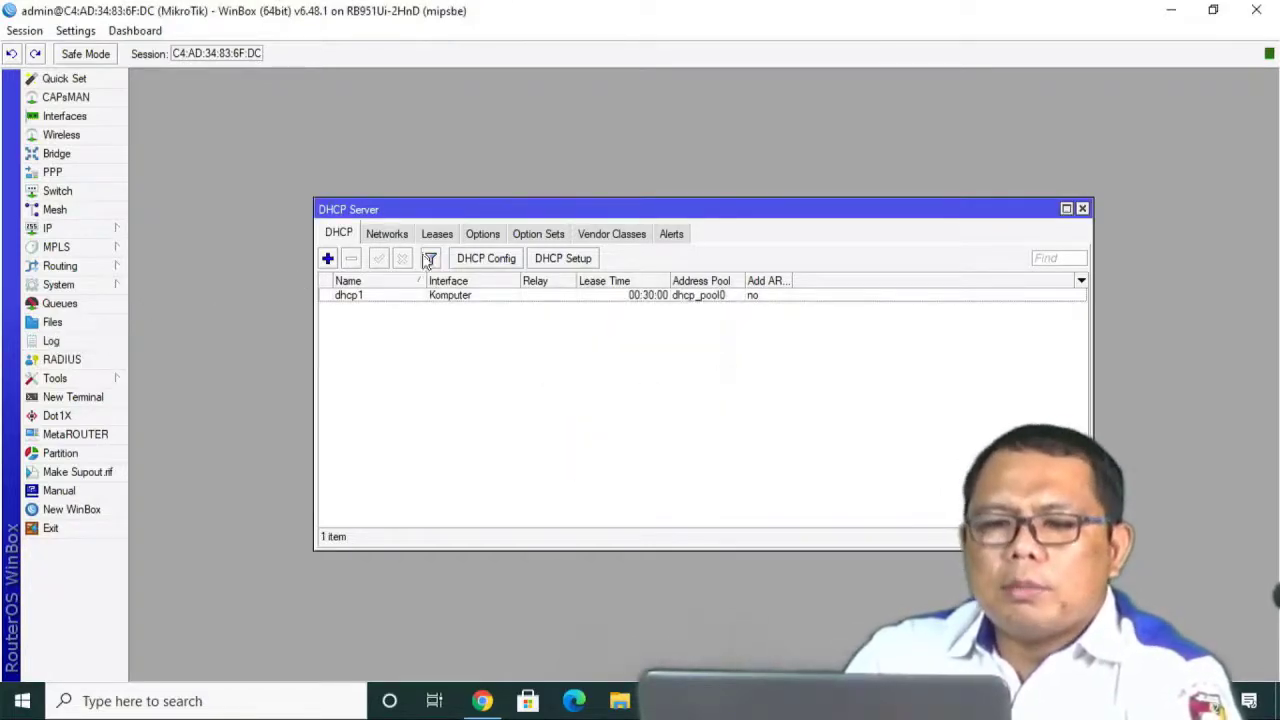
Start a DHCP setup on bridgehotspot, accepting 192.168.100.0/24 and gateway 192.168.100.1.
{"action": "left_click", "coordinate": [551, 260]}
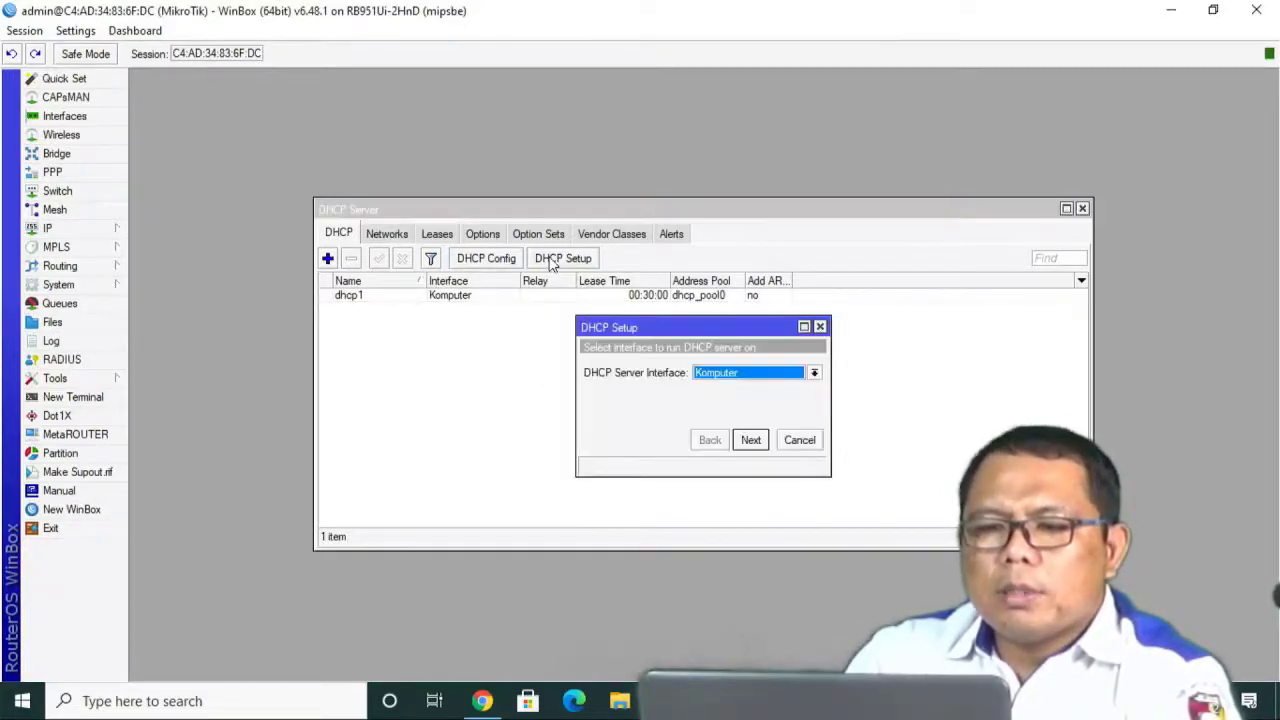
{"action": "left_click", "coordinate": [815, 373]}
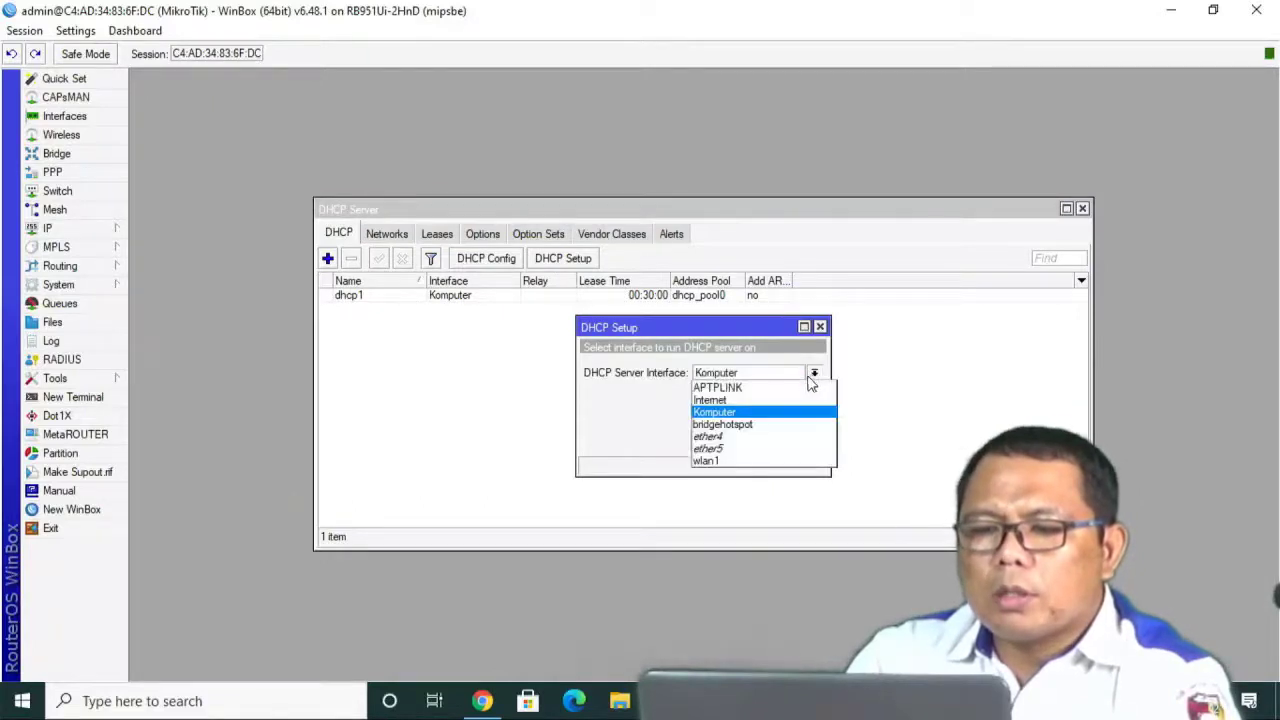
{"action": "left_click", "coordinate": [757, 432]}
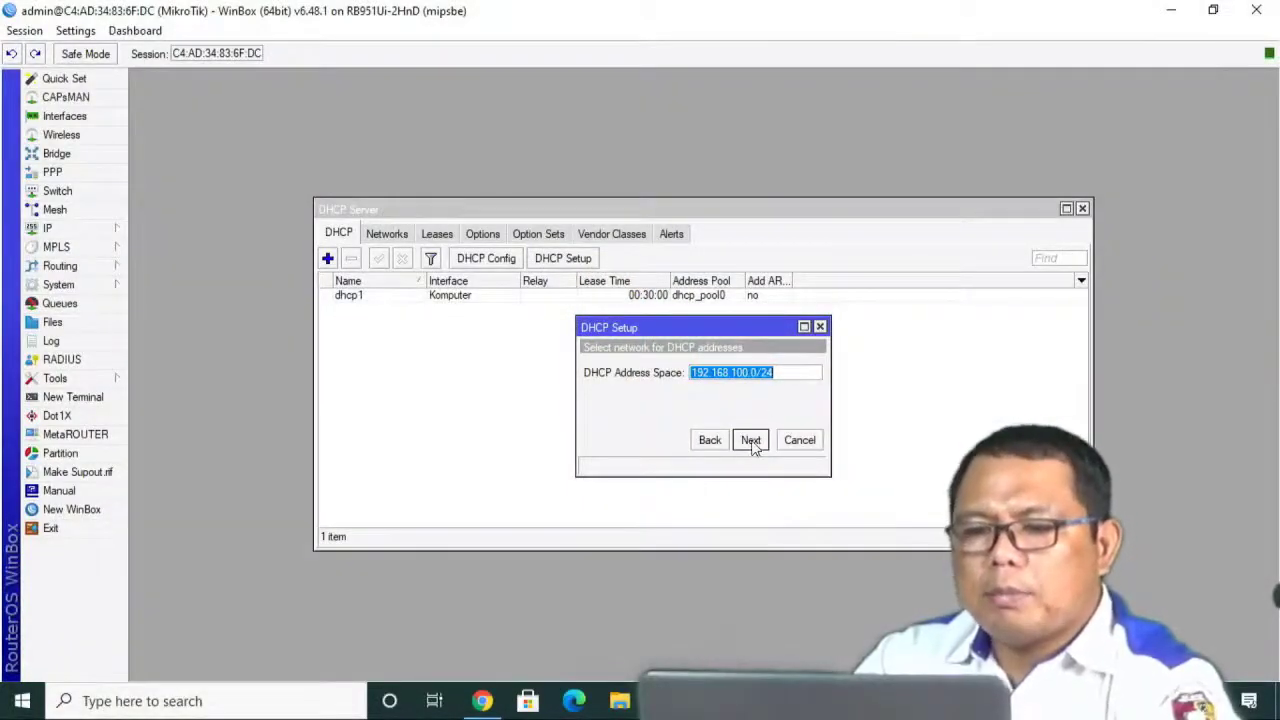
{"action": "left_click", "coordinate": [751, 440]}
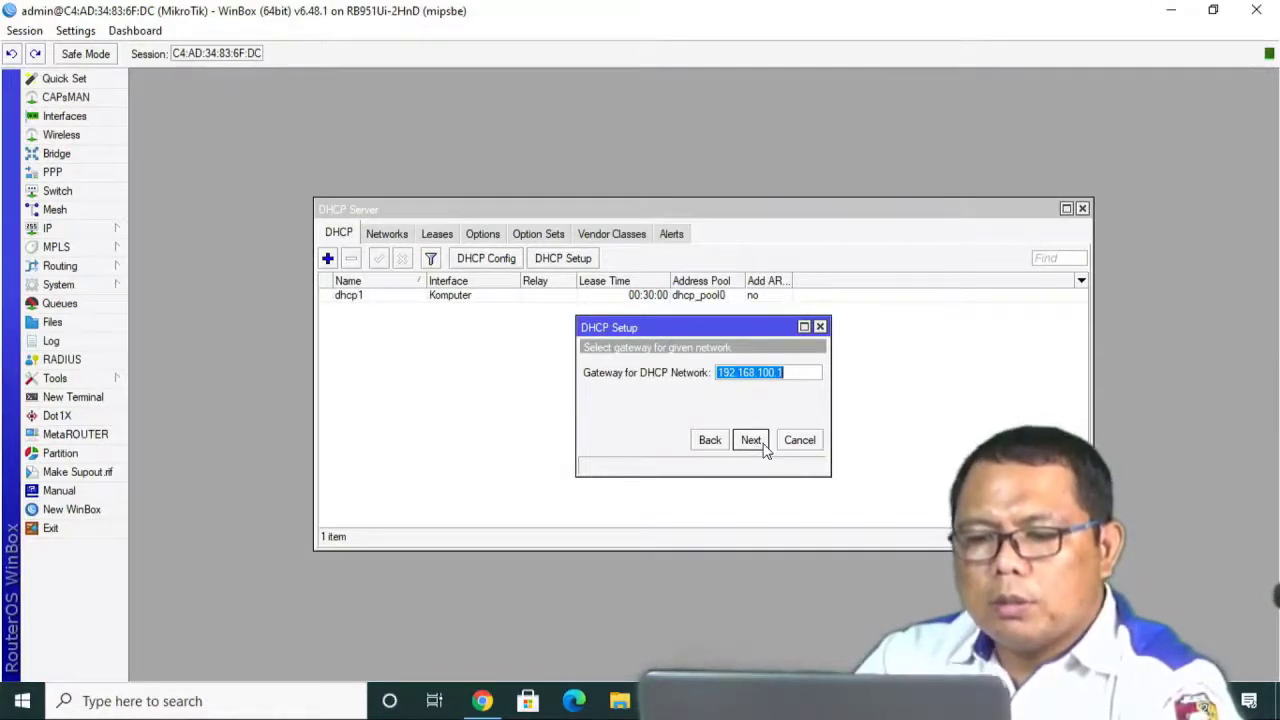
{"action": "left_click", "coordinate": [751, 440]}
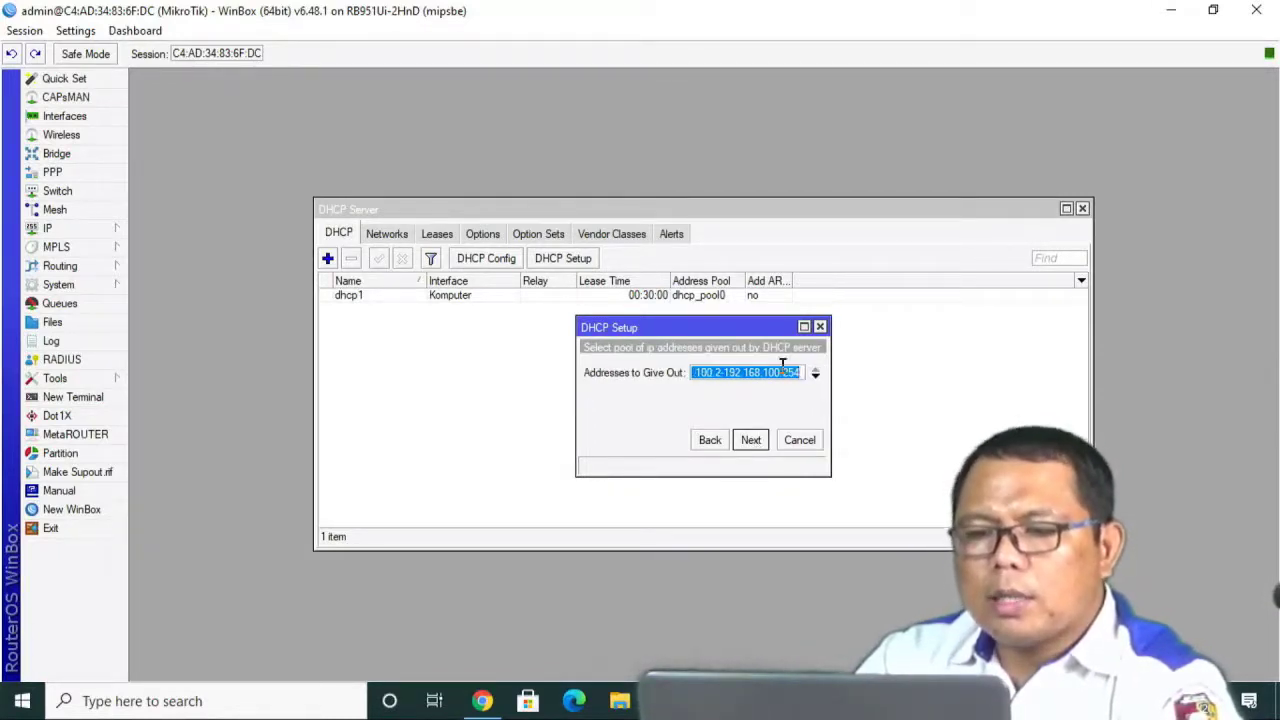
Shorten the address range, accept DNS 8.8.8.8/8.8.4.4 and the 00:30:00 lease.
{"action": "left_click_drag", "start_coordinate": [781, 376], "coordinate": [788, 377]}
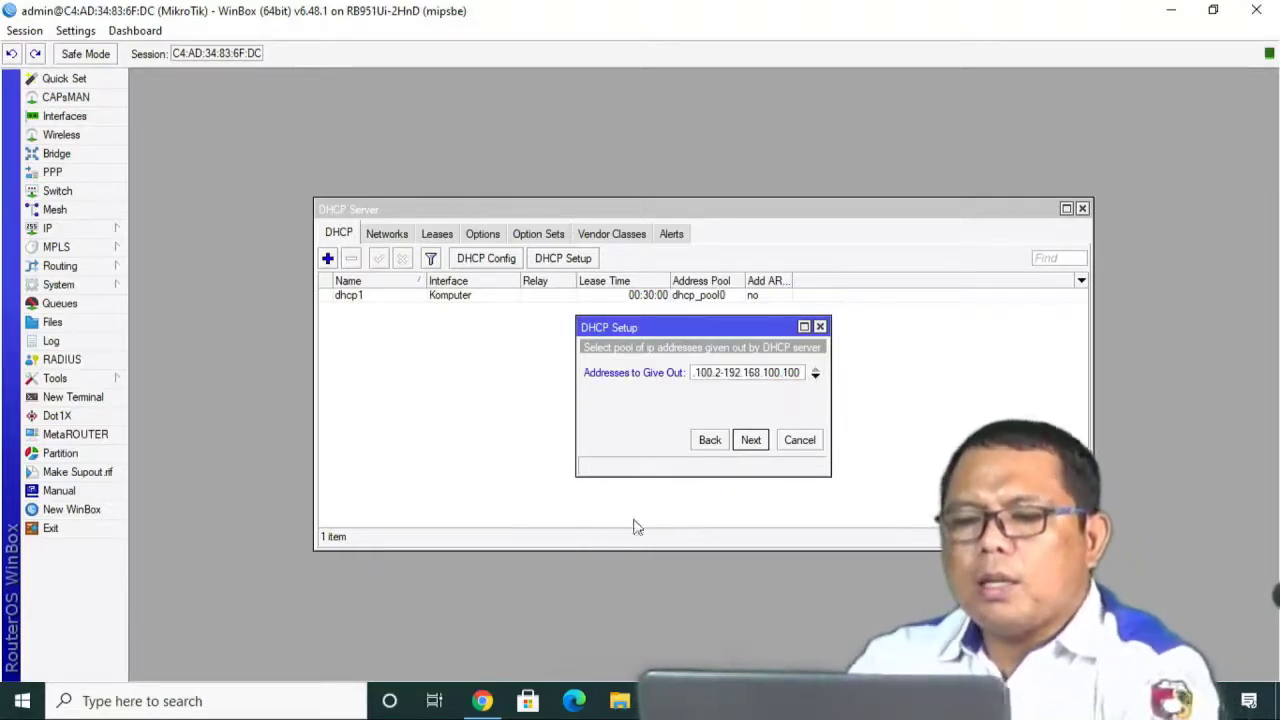
{"action": "left_click", "coordinate": [751, 440]}
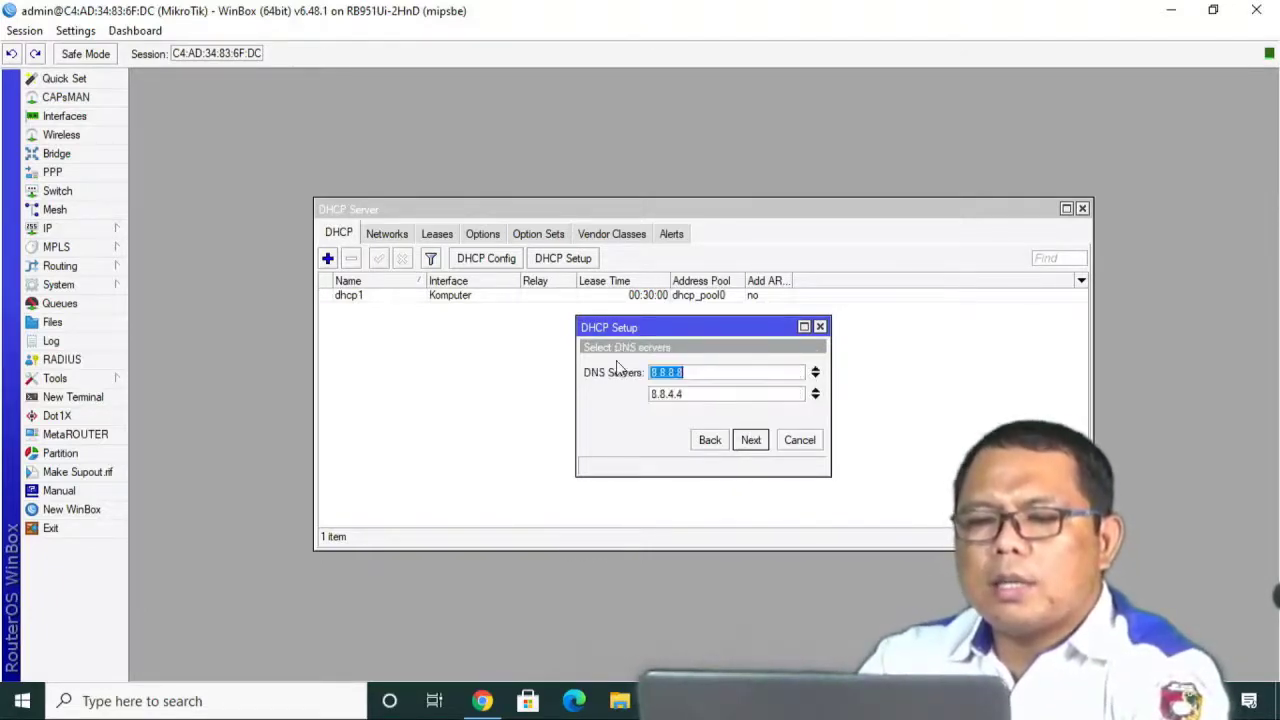
{"action": "left_click", "coordinate": [751, 440]}
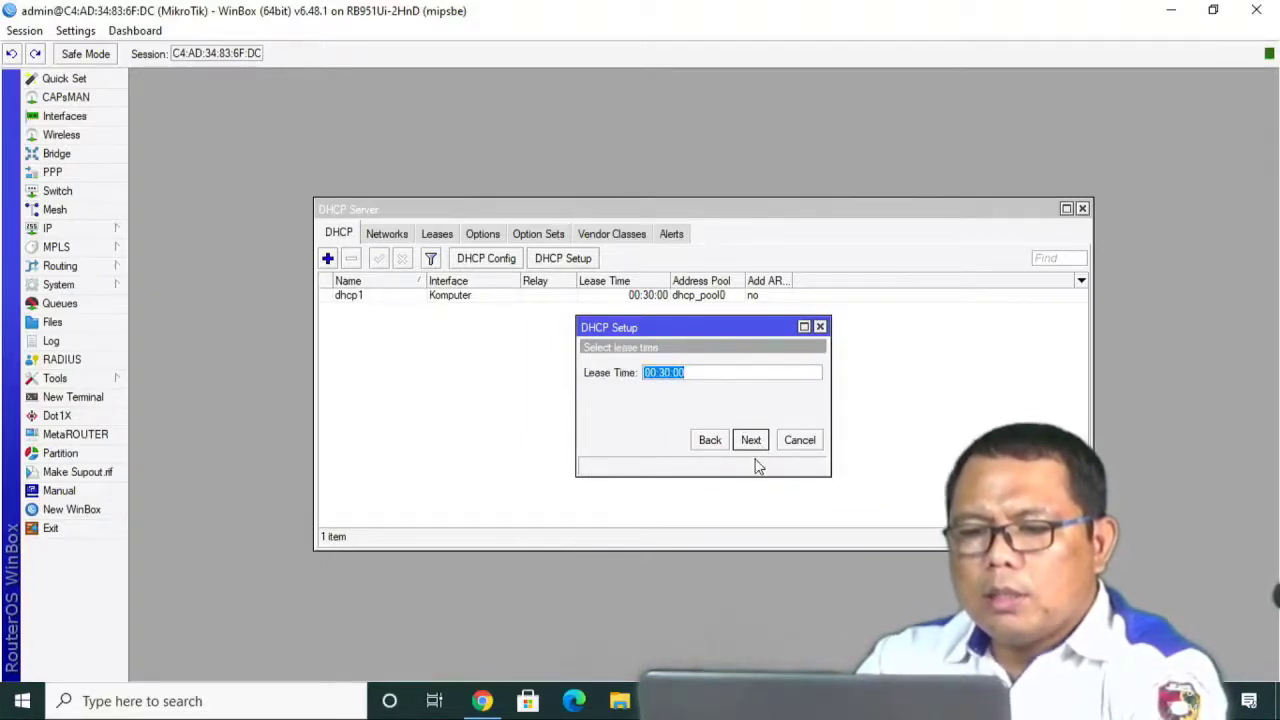
{"action": "left_click", "coordinate": [751, 440]}
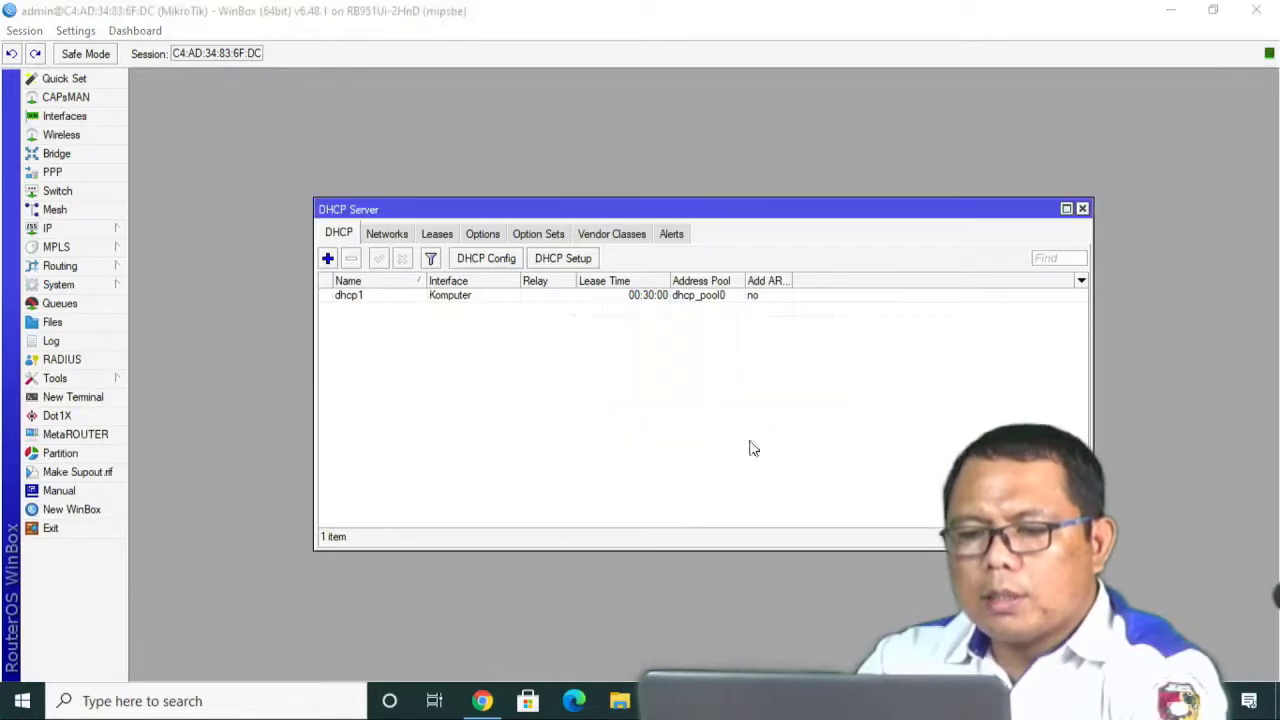
{"action": "left_click", "coordinate": [706, 370]}
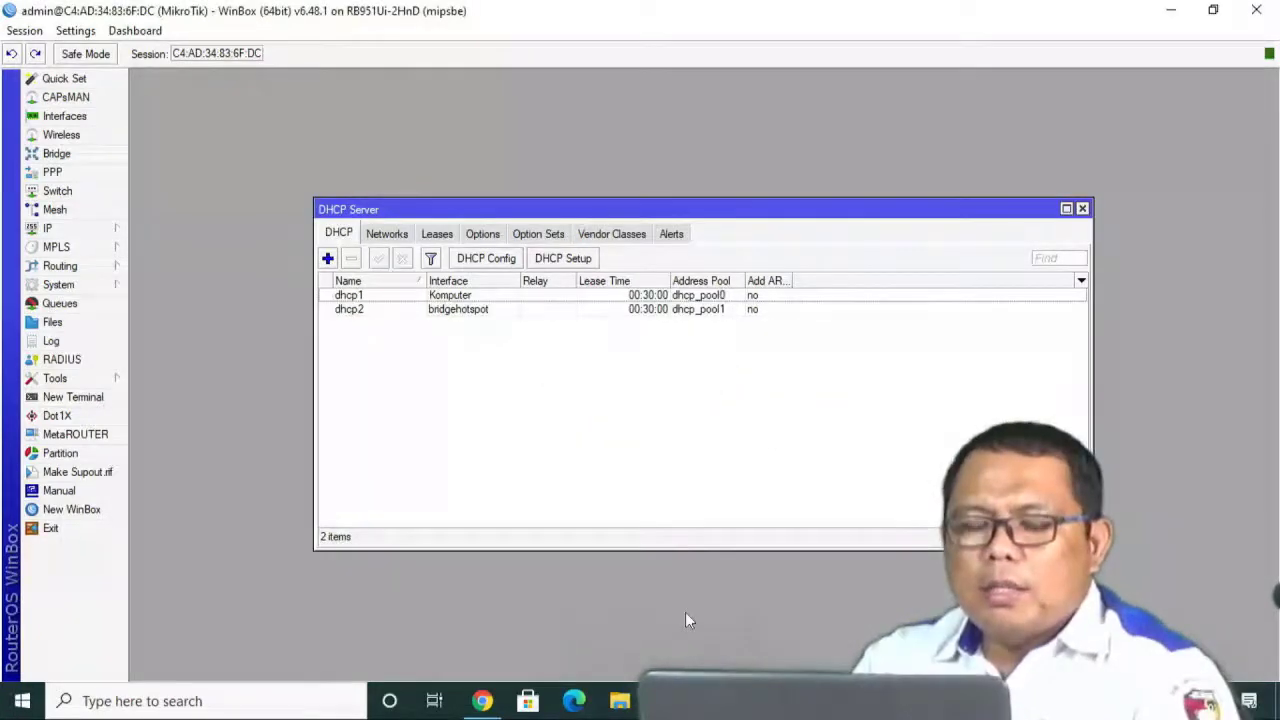
{"action": "left_click", "coordinate": [489, 700]}
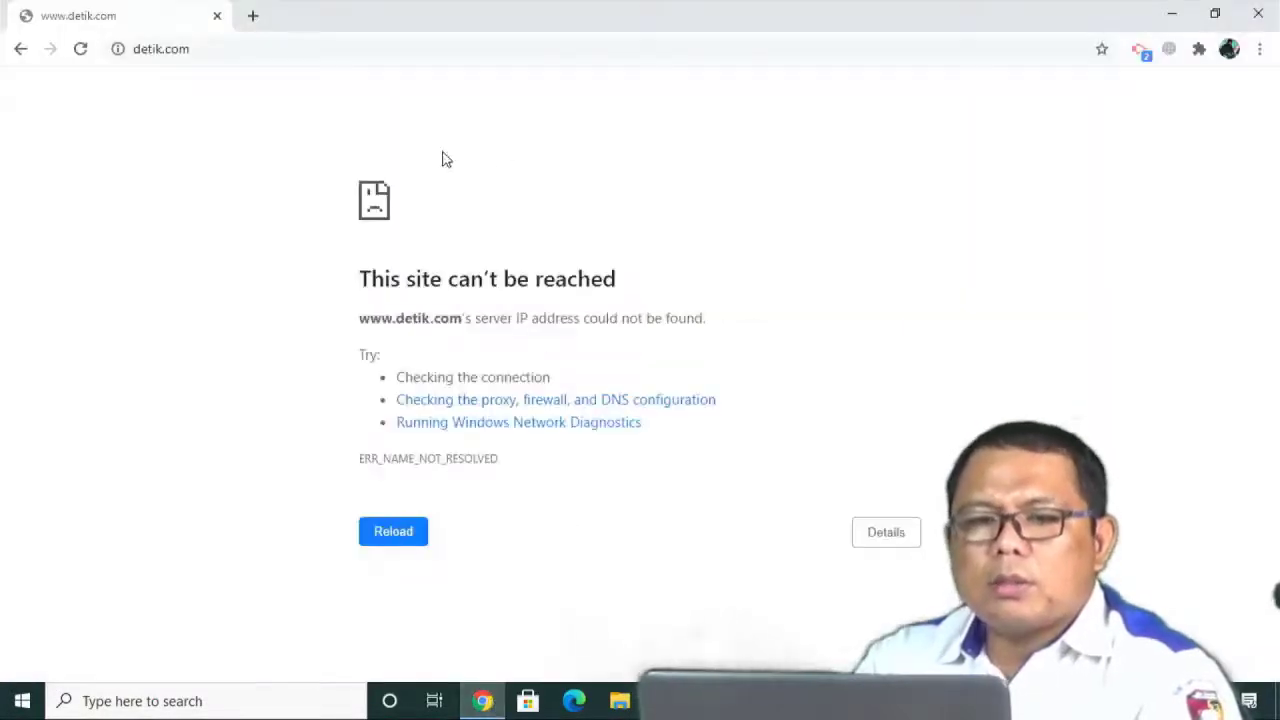
Reload detik.com from the Chrome address bar.
{"action": "left_click", "coordinate": [195, 45]}
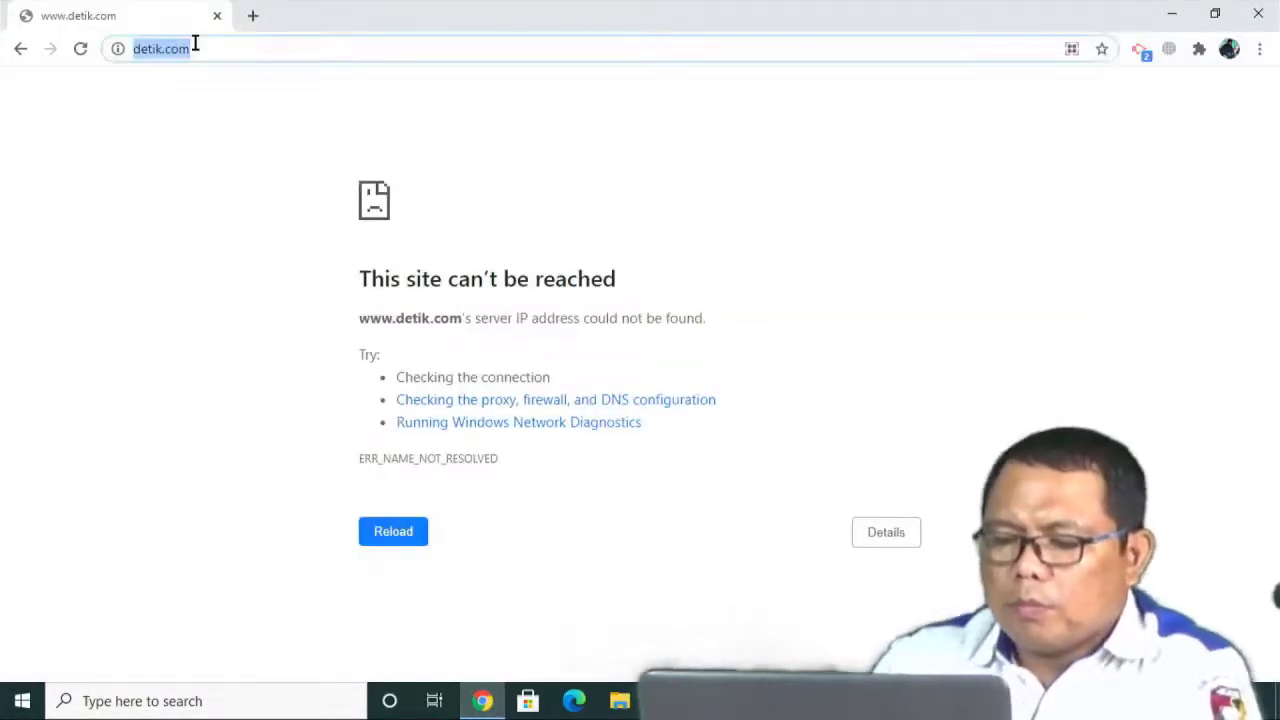
{"action": "type", "text": "detik"}
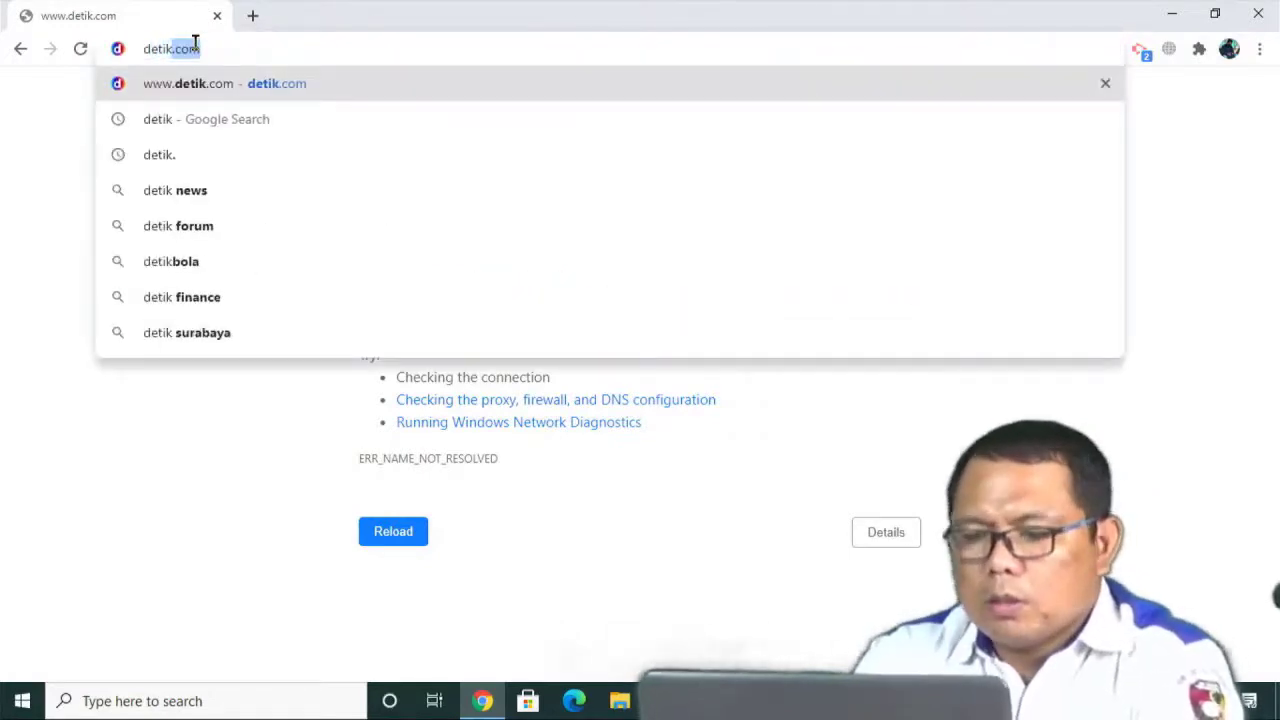
{"action": "key", "text": "Return"}
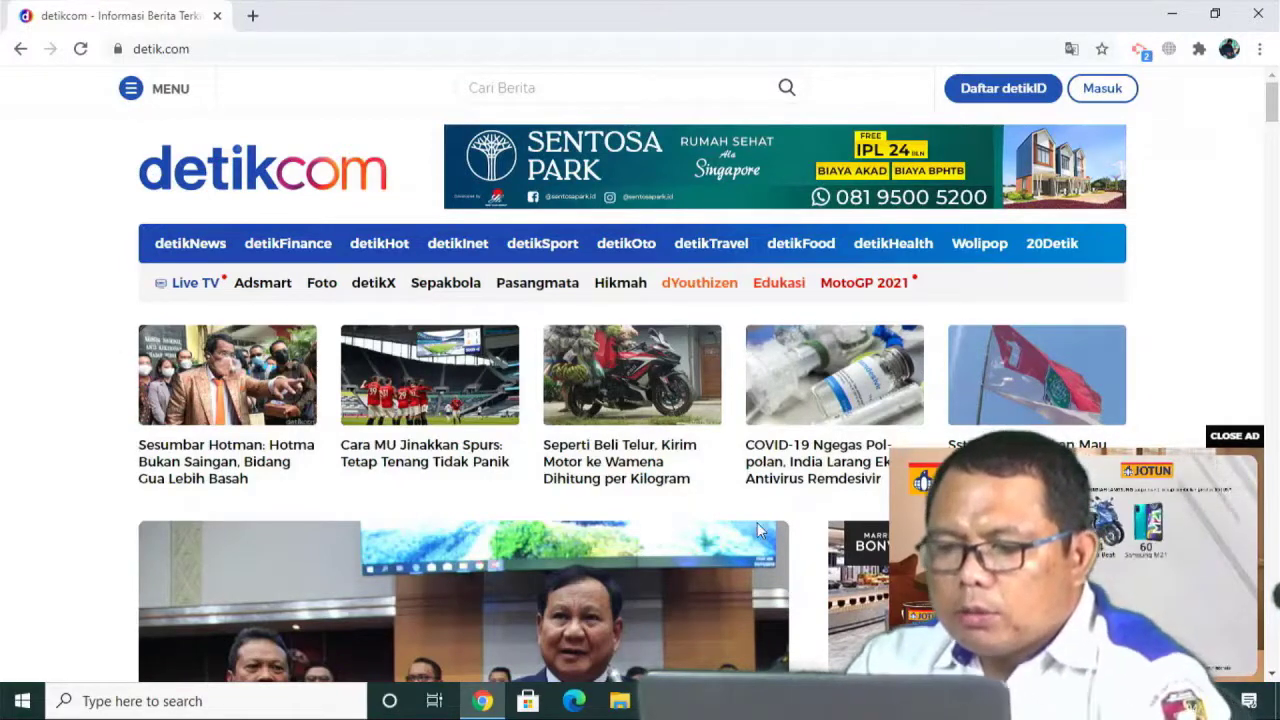
Check the available Wi-Fi networks in the Windows network list, then return to WinBox.
{"action": "left_click", "coordinate": [1108, 701]}
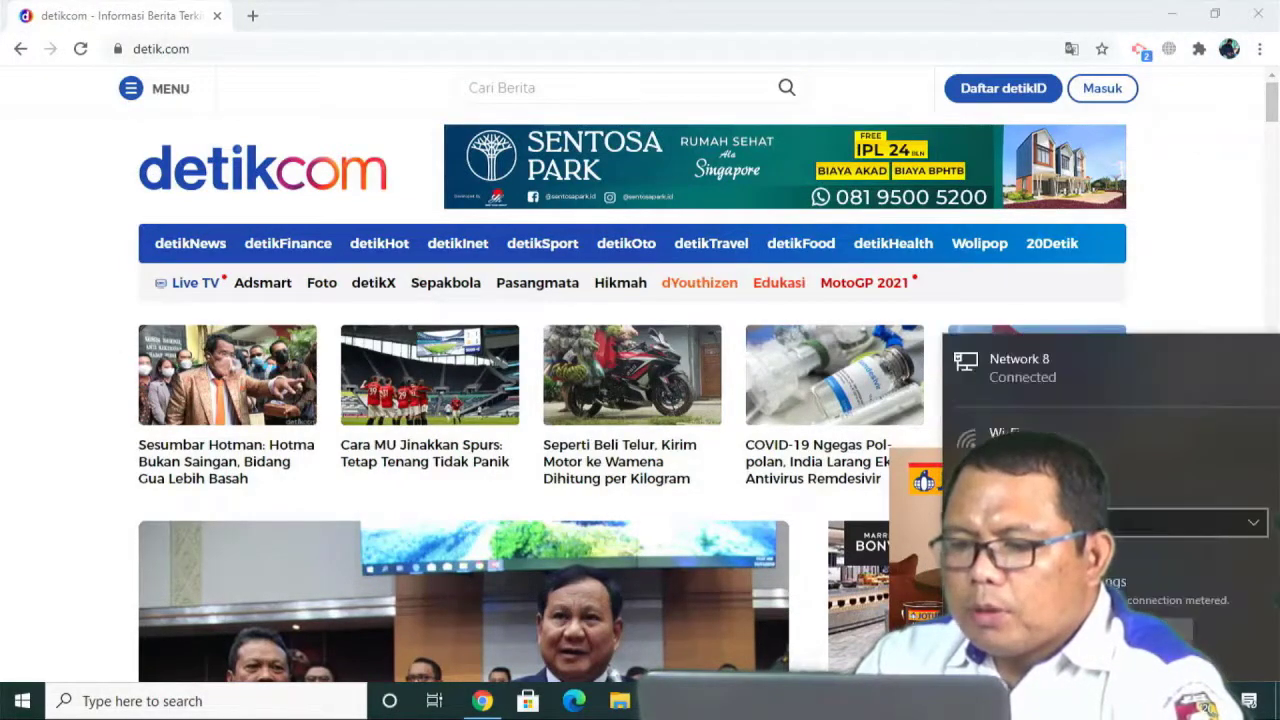
{"action": "left_click", "coordinate": [990, 646]}
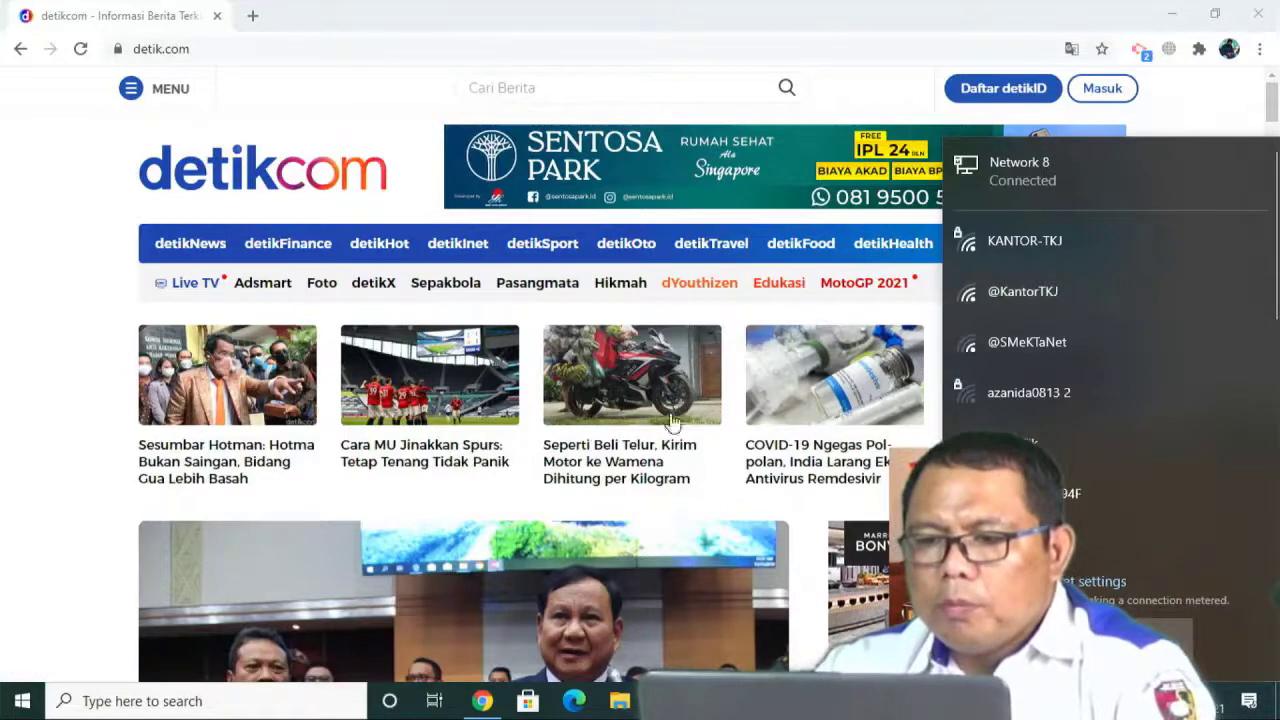
{"action": "left_click", "coordinate": [576, 36]}
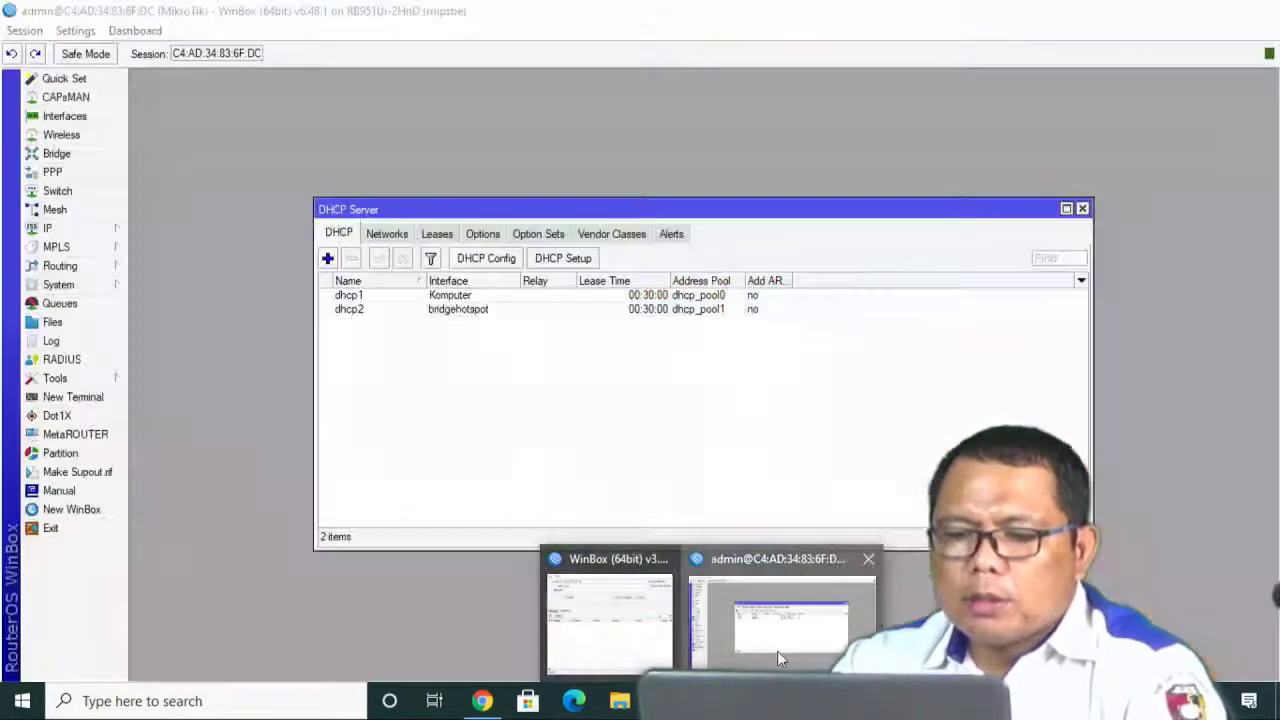
{"action": "left_click", "coordinate": [777, 651]}
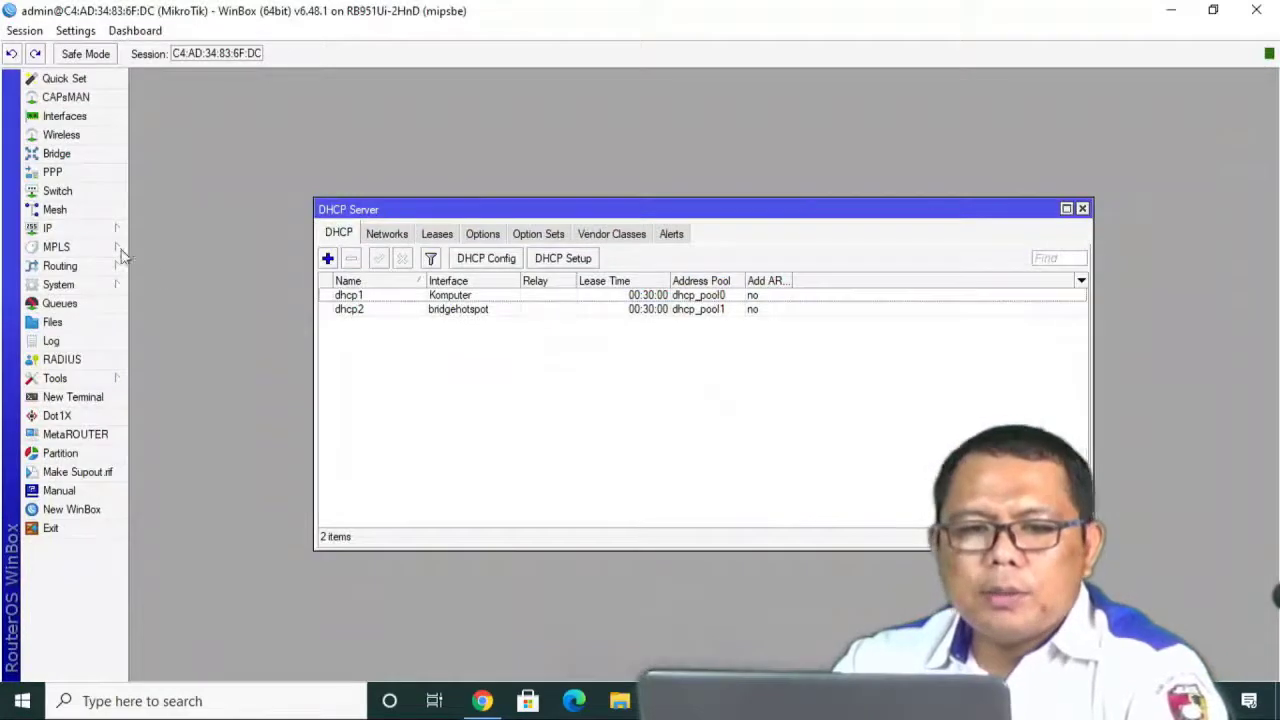
Change wlan1's SSID from MikroTik to WIFIKU and apply it.
{"action": "left_click", "coordinate": [68, 230]}
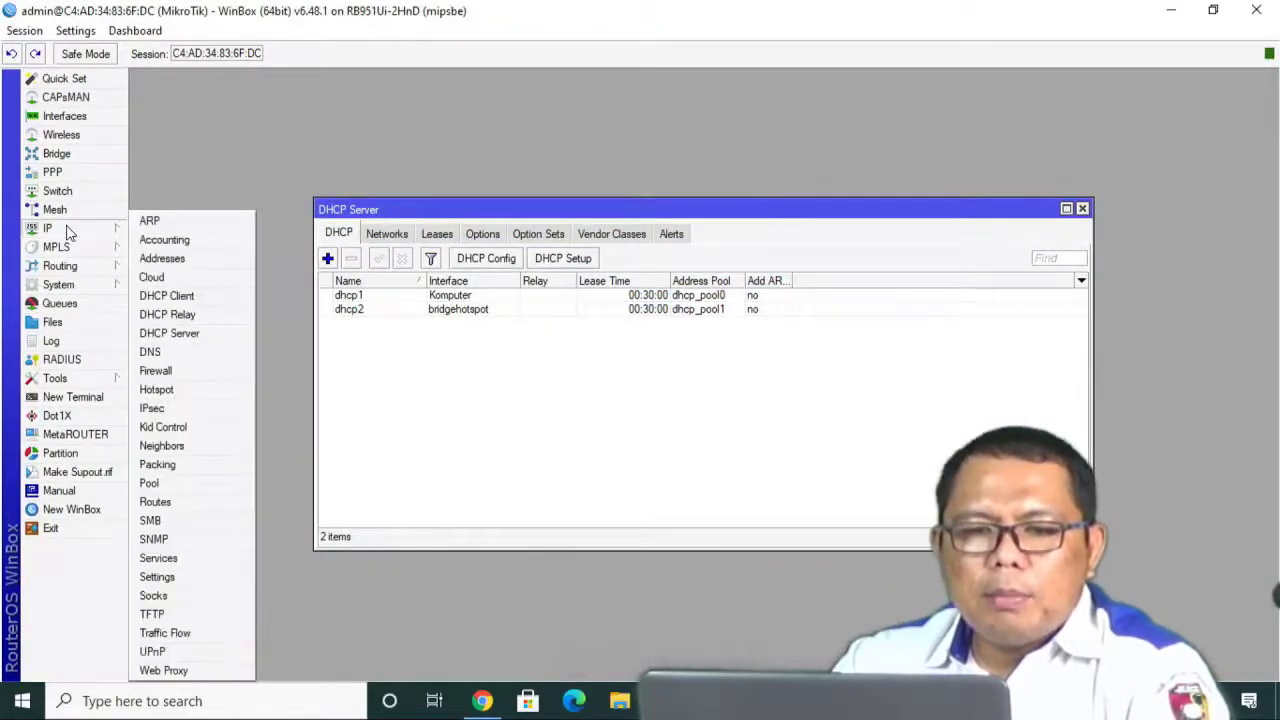
{"action": "left_click", "coordinate": [70, 135]}
{"action": "double_click", "coordinate": [266, 298]}
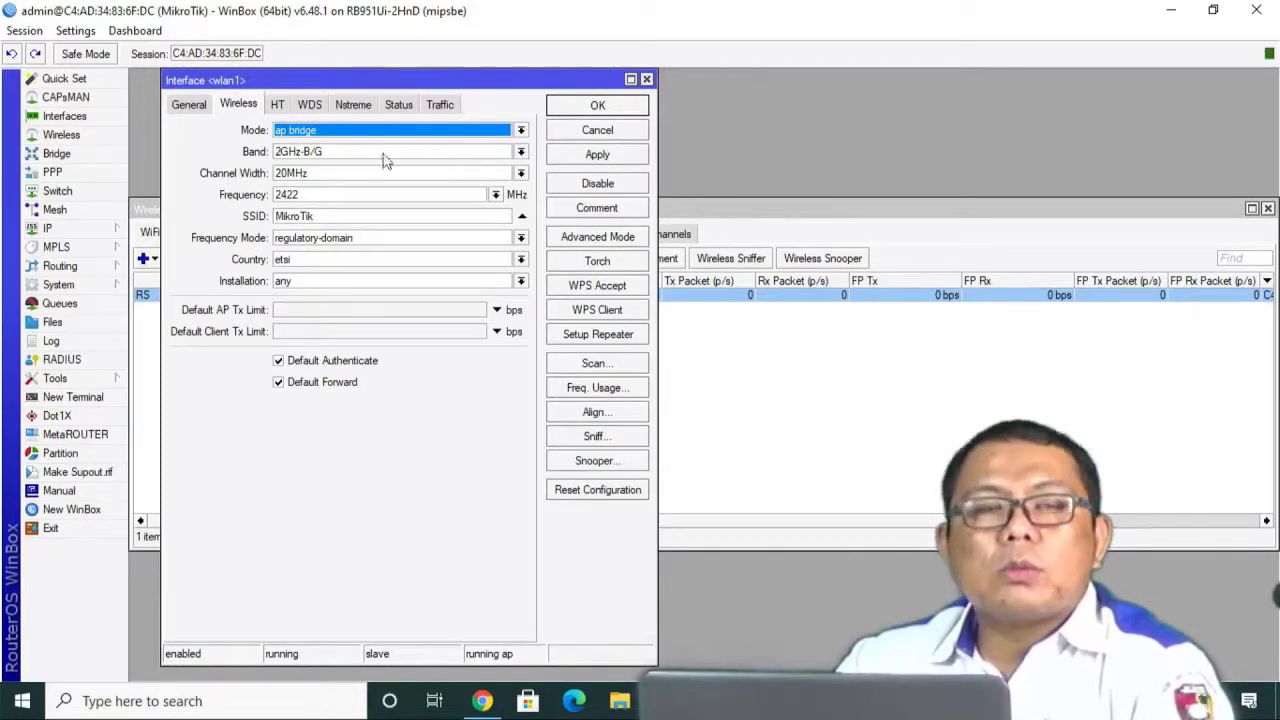
{"action": "left_click", "coordinate": [331, 216]}
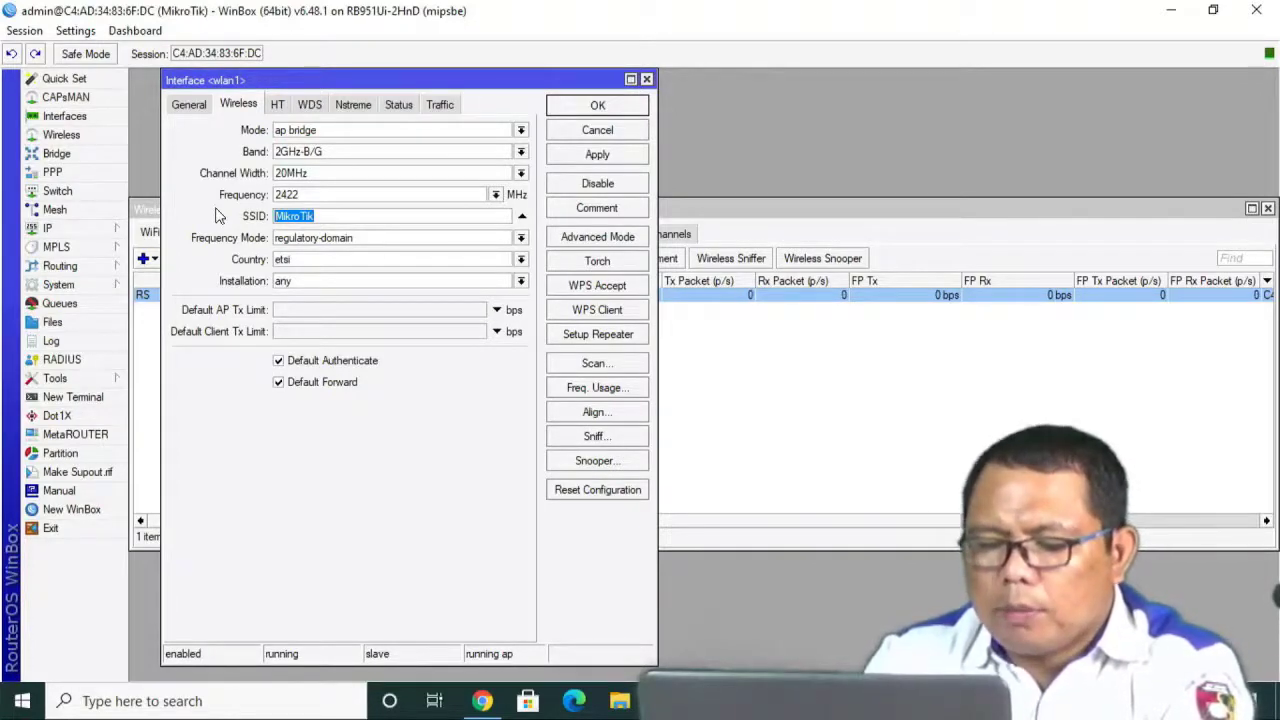
{"action": "type", "text": "WIFI"}
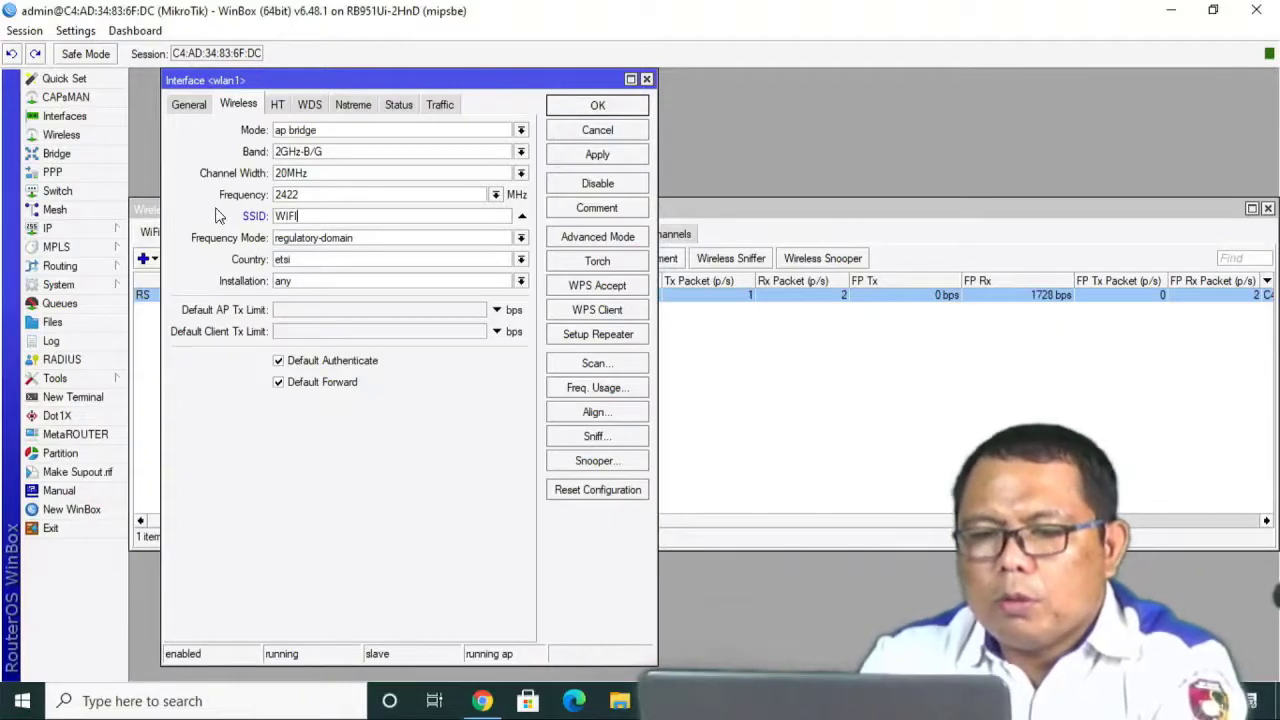
{"action": "type", "text": "KU"}
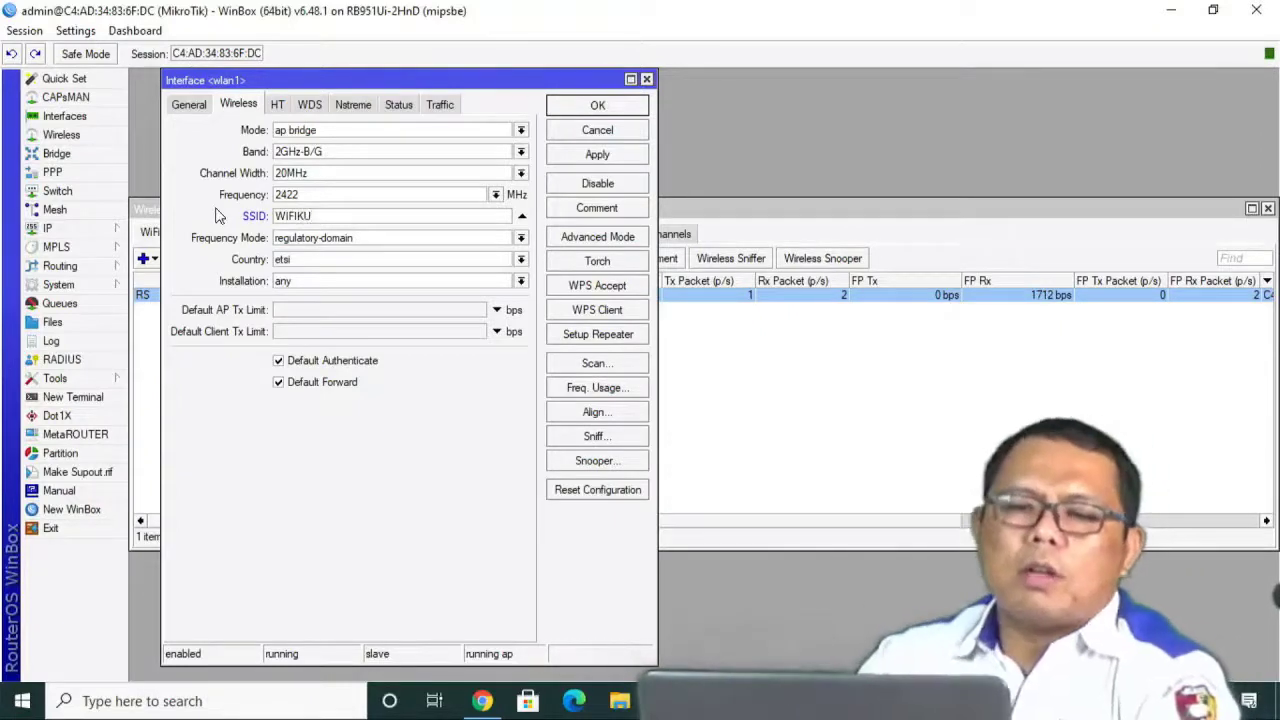
{"action": "left_click", "coordinate": [592, 155]}
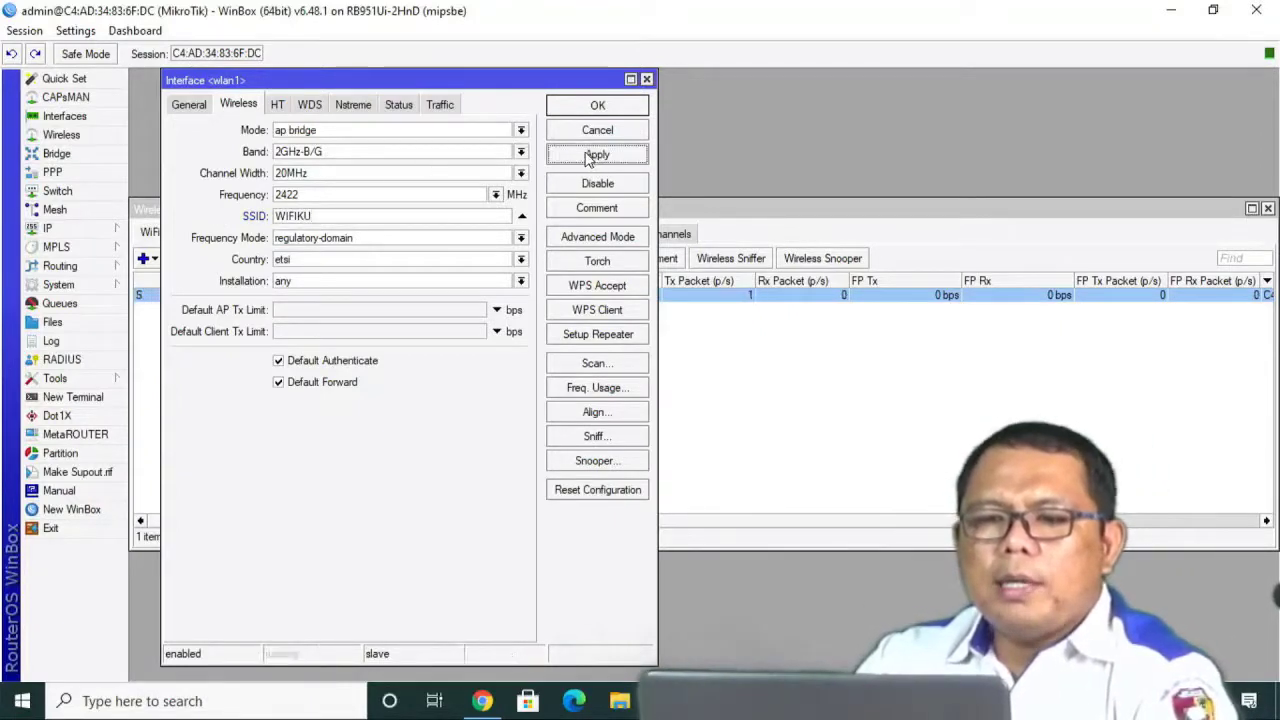
{"action": "left_click", "coordinate": [591, 107]}
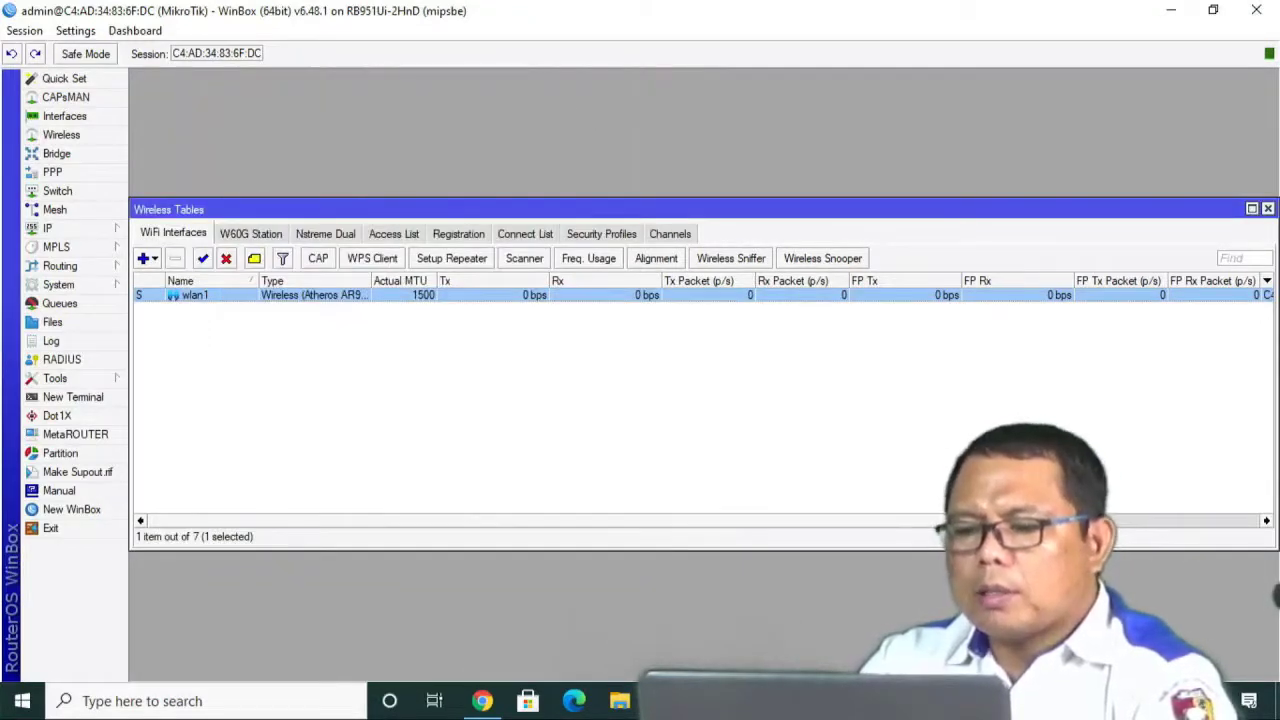
Connect the laptop to the open WIFIKU network with Connect automatically enabled.
{"action": "left_click", "coordinate": [1086, 701]}
{"action": "left_click", "coordinate": [1131, 701]}
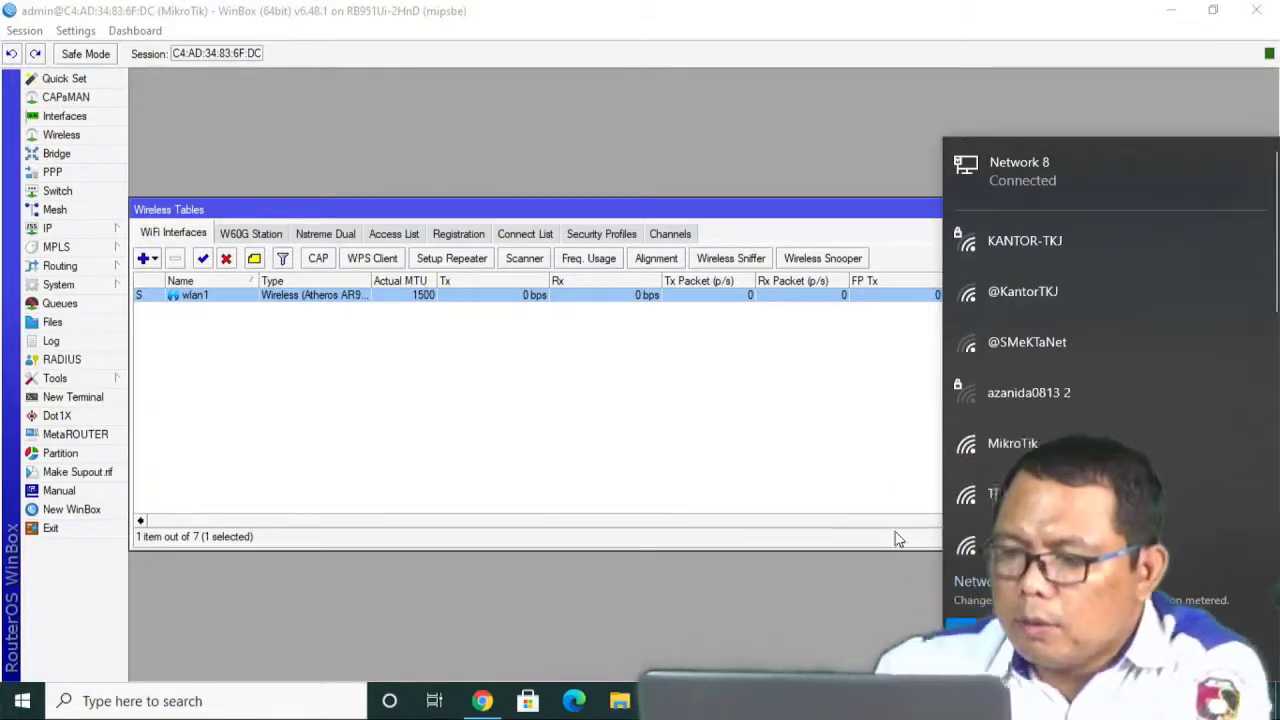
{"action": "left_click", "coordinate": [855, 602]}
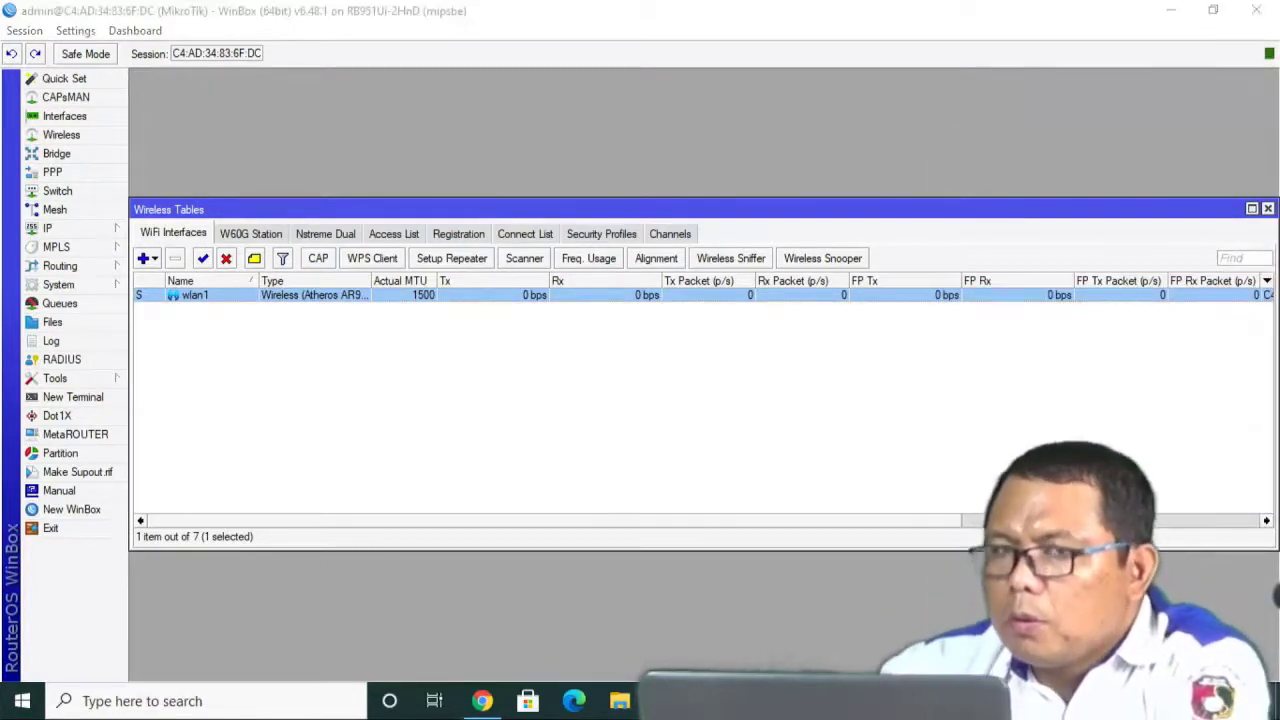
{"action": "left_click", "coordinate": [1118, 701]}
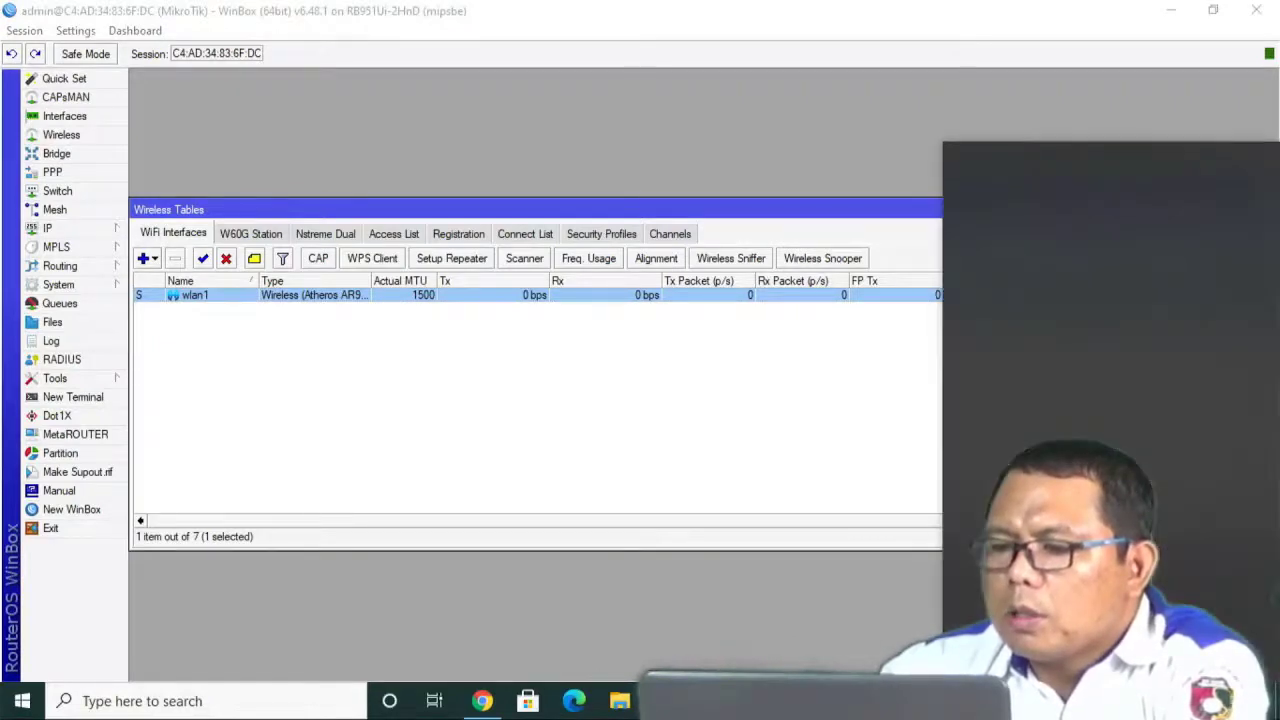
{"action": "left_click", "coordinate": [1045, 545]}
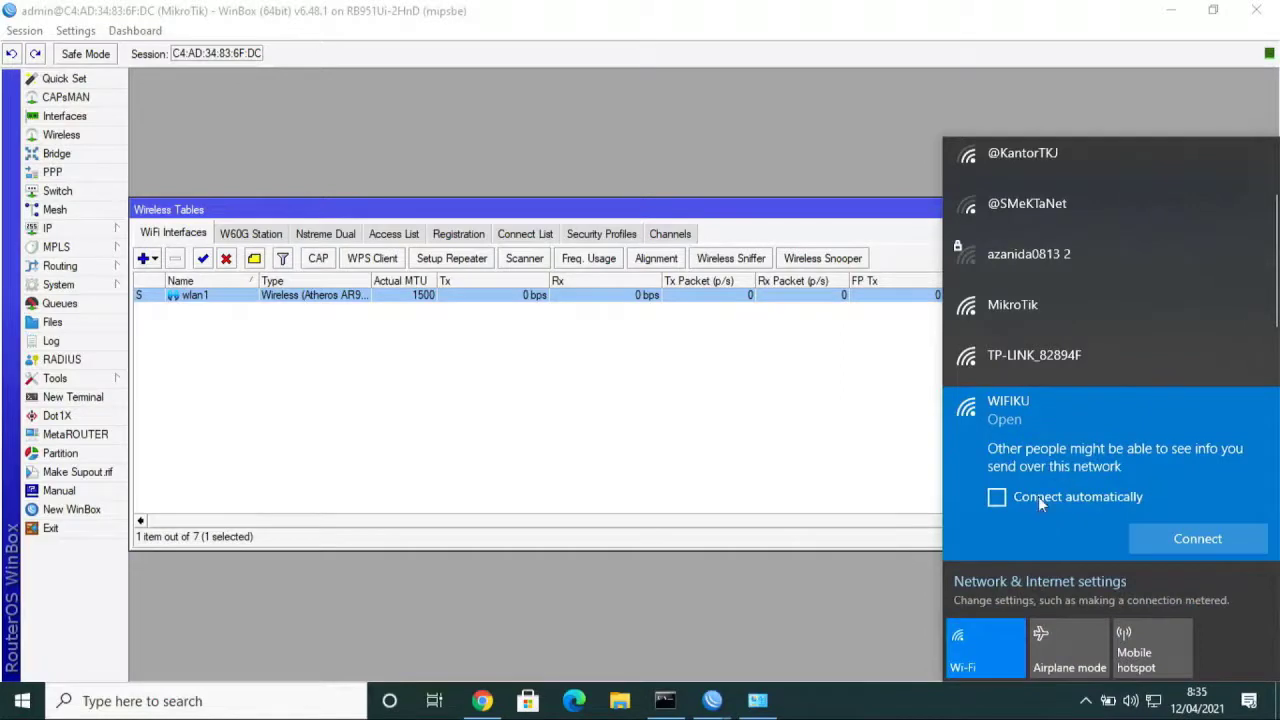
{"action": "left_click", "coordinate": [1038, 496]}
{"action": "left_click", "coordinate": [1178, 539]}
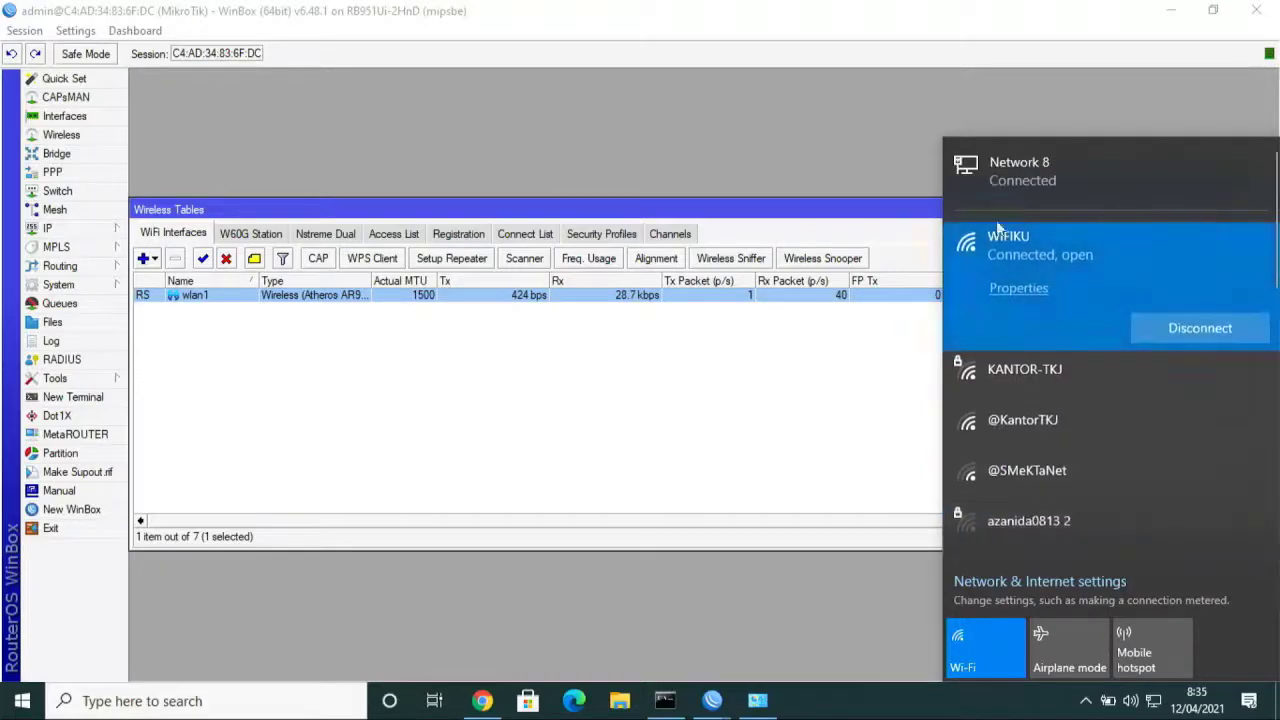
{"action": "left_click", "coordinate": [490, 703]}
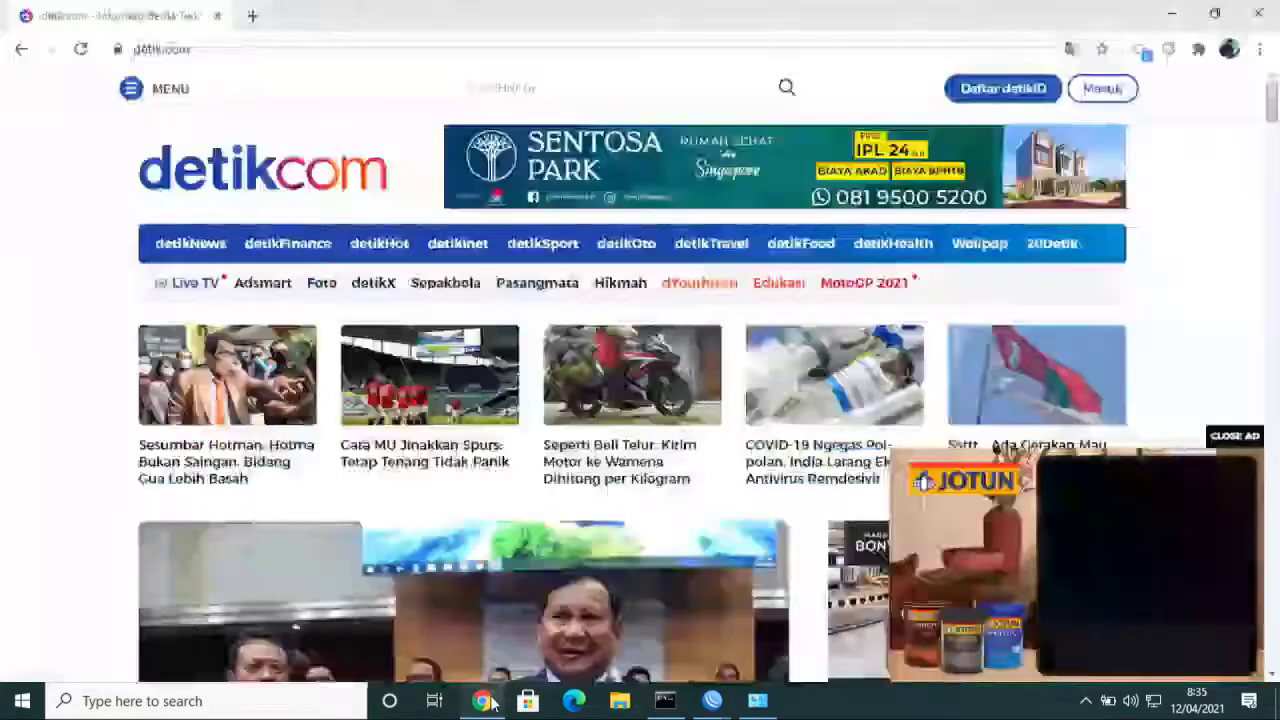
Load youtube.com in a new tab, then close both the YouTube and detikcom tabs.
{"action": "left_click", "coordinate": [252, 17]}
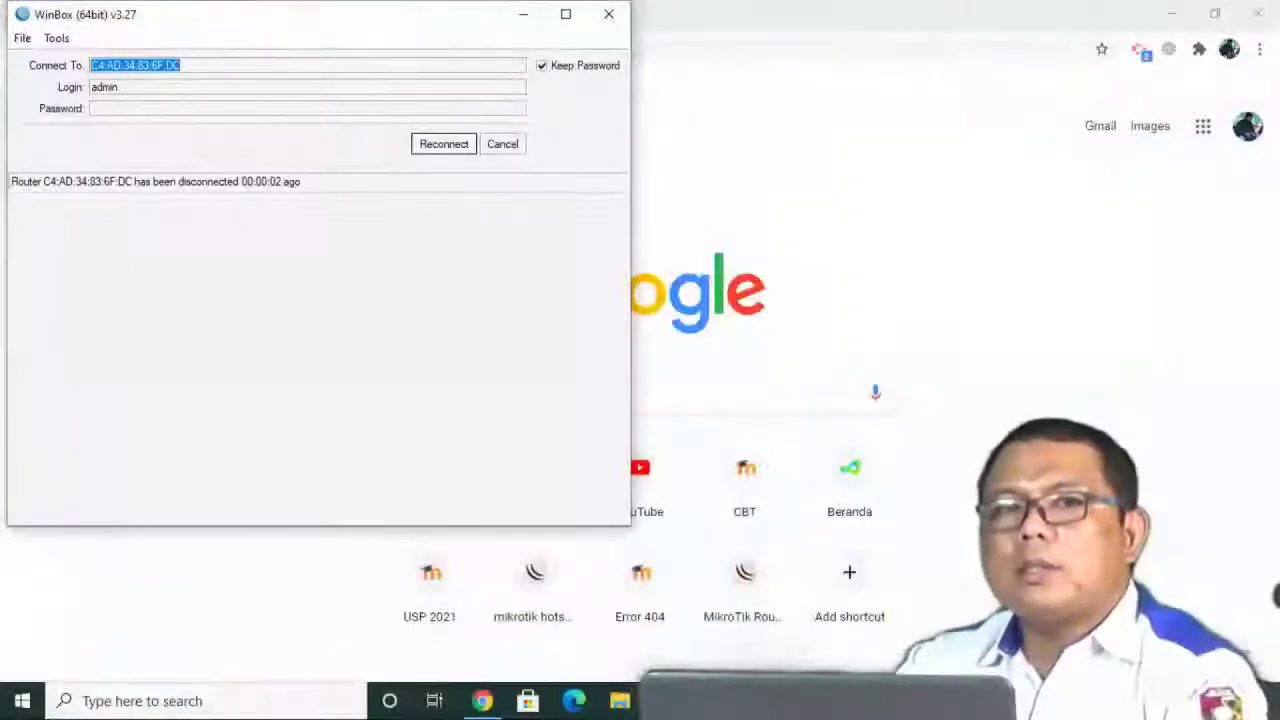
{"action": "left_click", "coordinate": [525, 14]}
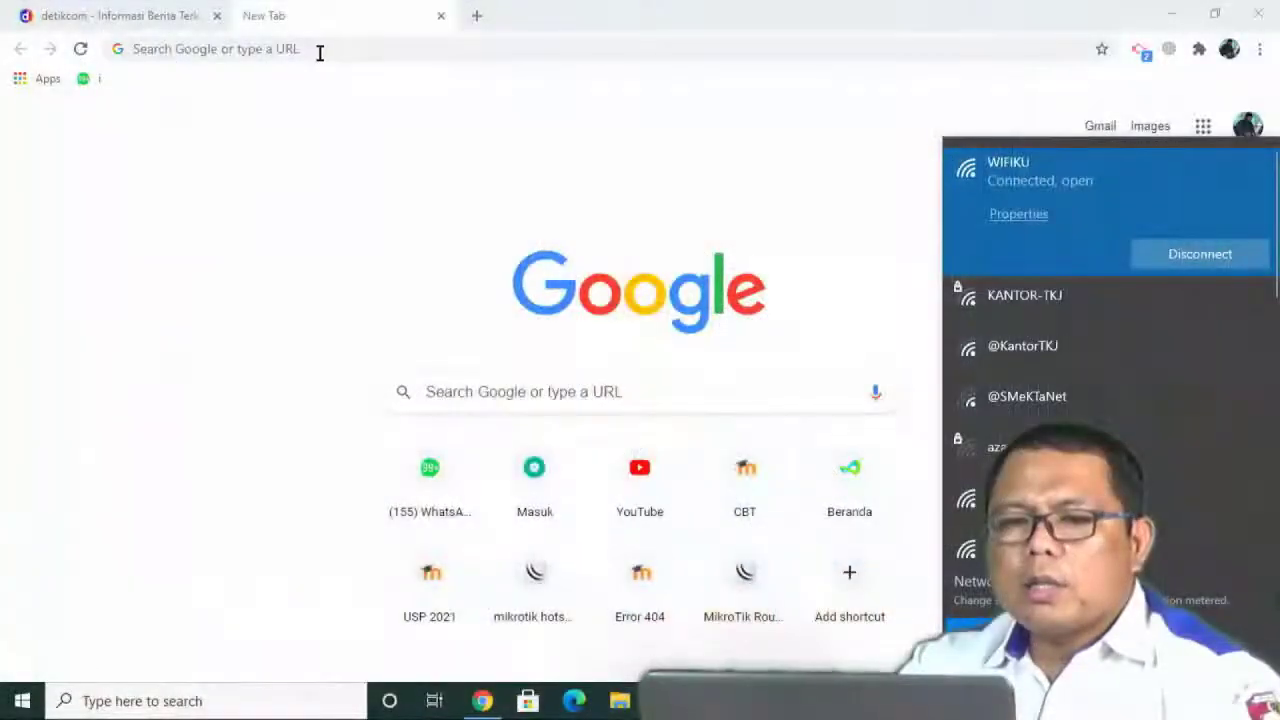
{"action": "left_click", "coordinate": [318, 50]}
{"action": "type", "text": "youtube"}
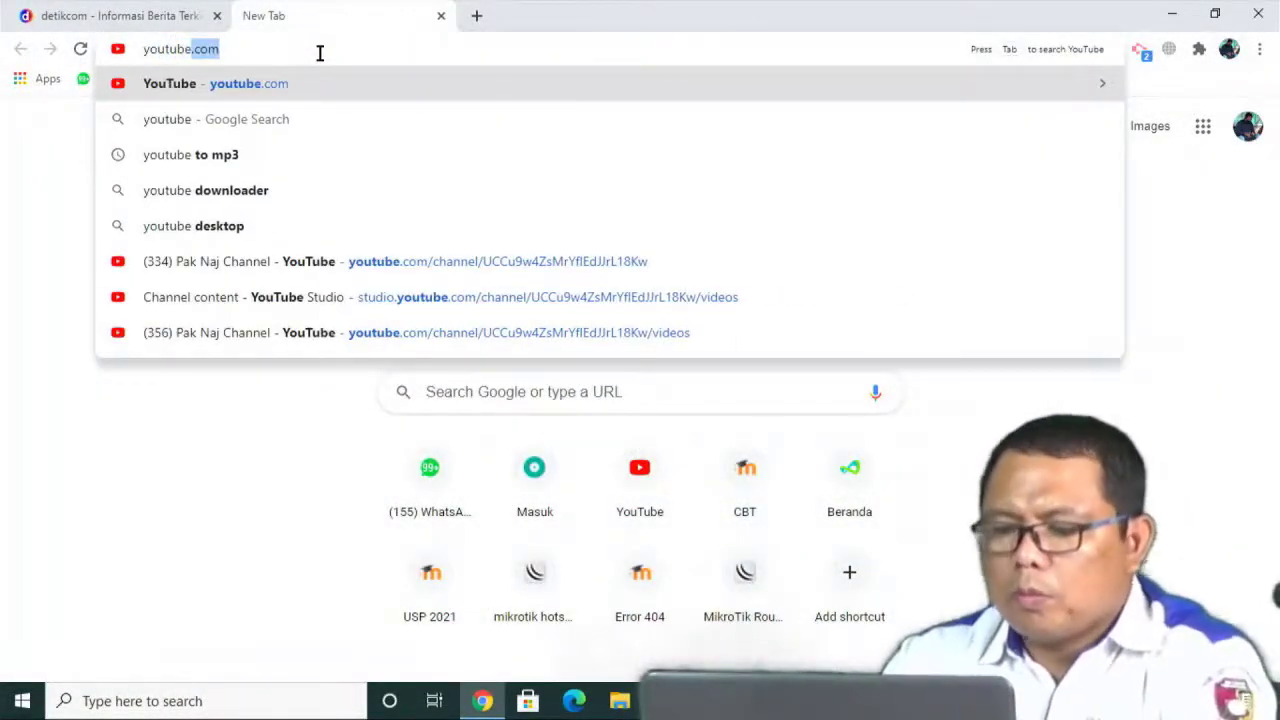
{"action": "key", "text": "Return"}
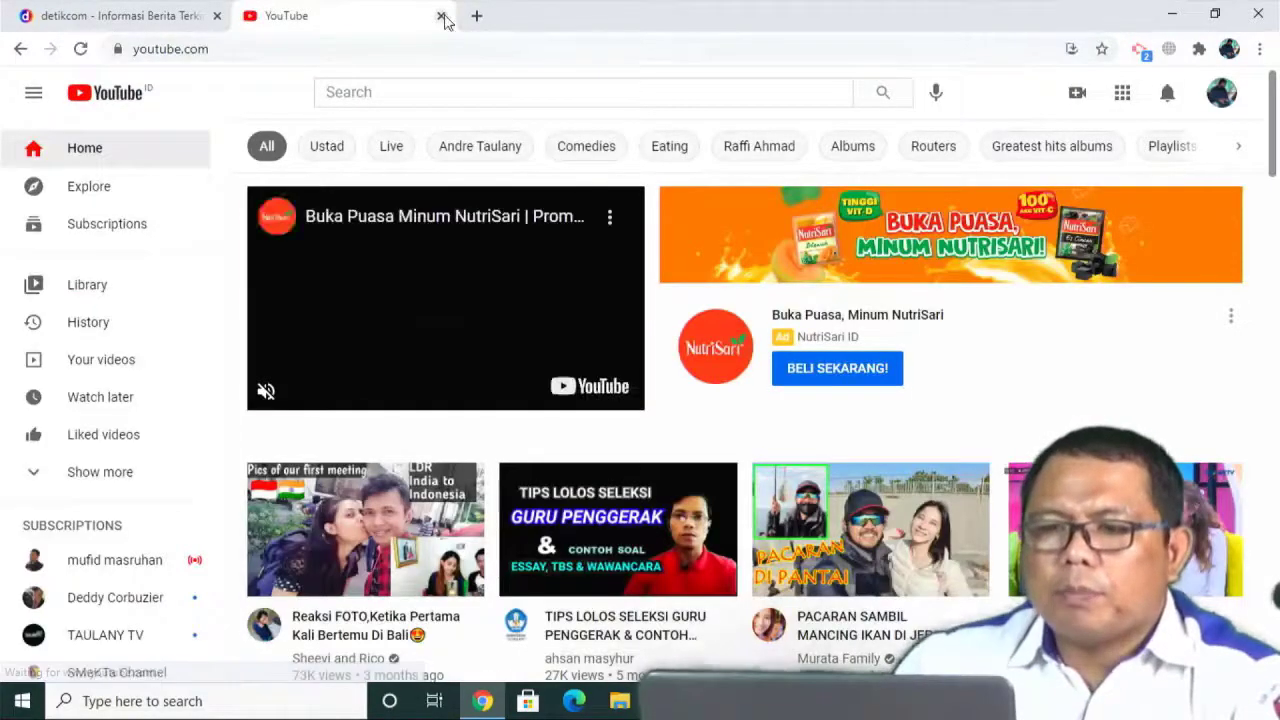
{"action": "left_click", "coordinate": [441, 16]}
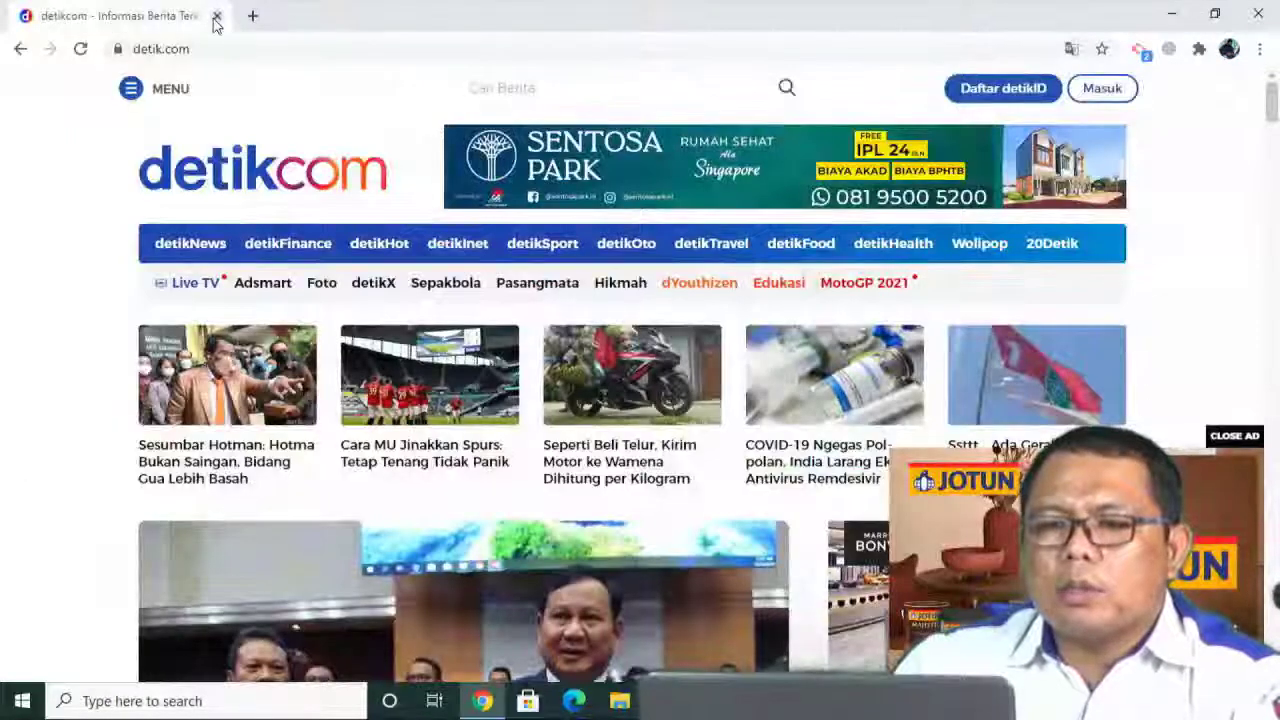
{"action": "left_click", "coordinate": [216, 16]}
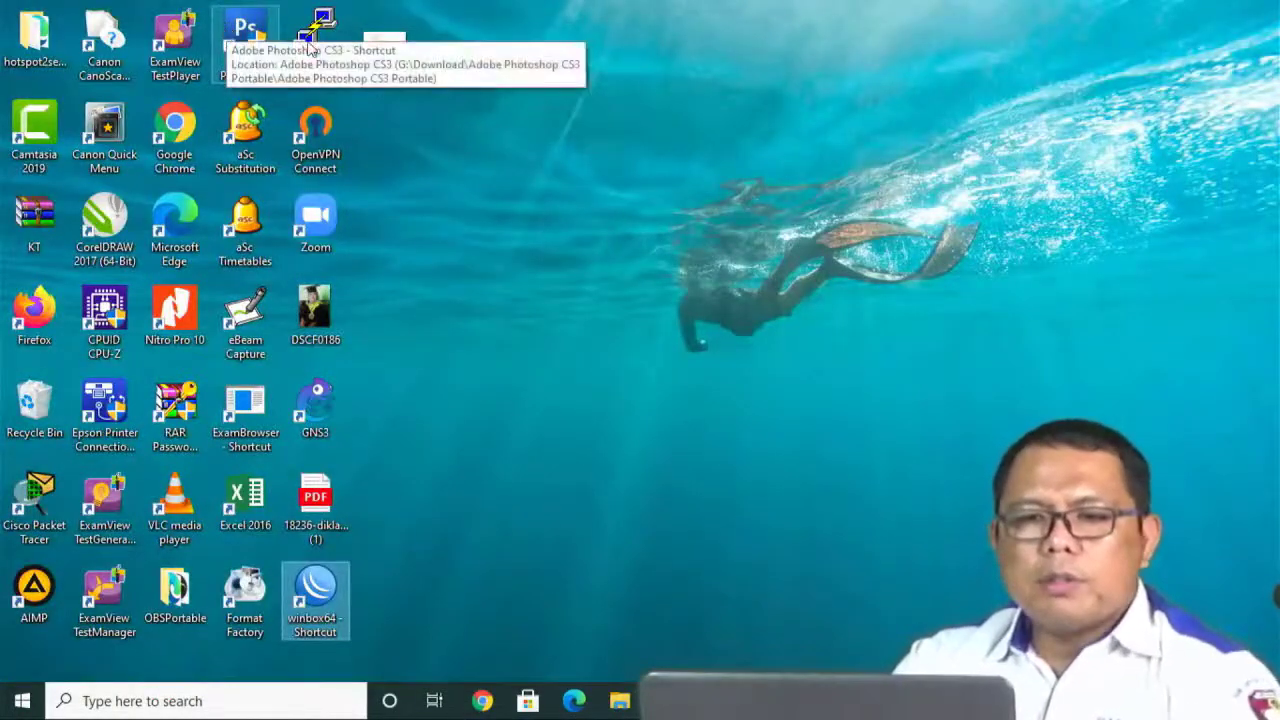
Reconnect WinBox to the MikroTik router at 192.168.100.1 from the Neighbors list.
{"action": "mouse_move", "coordinate": [712, 701]}
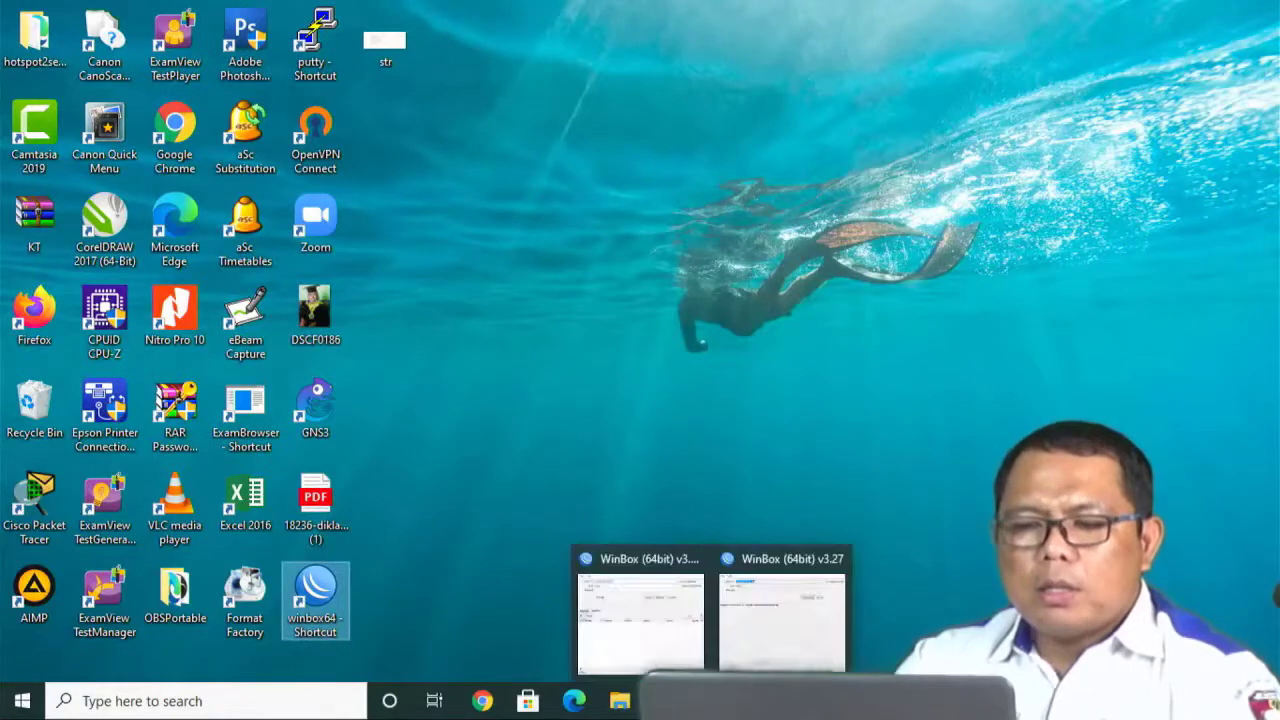
{"action": "mouse_move", "coordinate": [757, 660]}
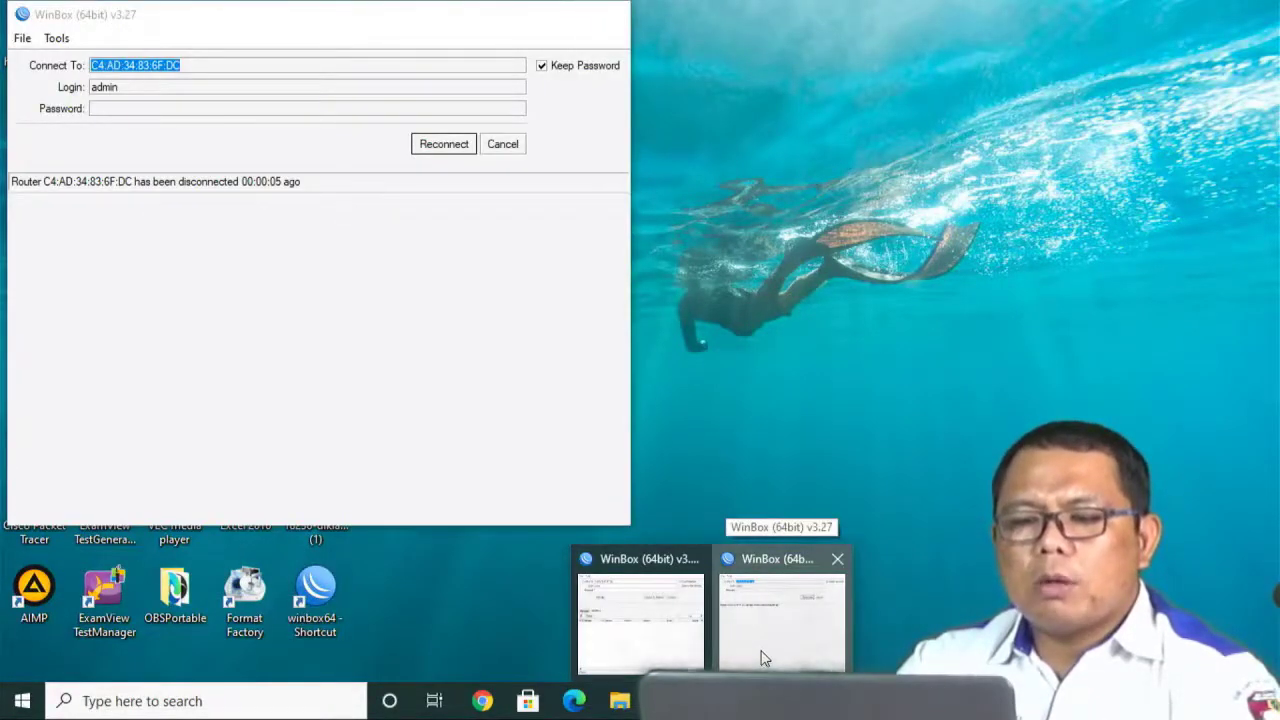
{"action": "left_click", "coordinate": [760, 657]}
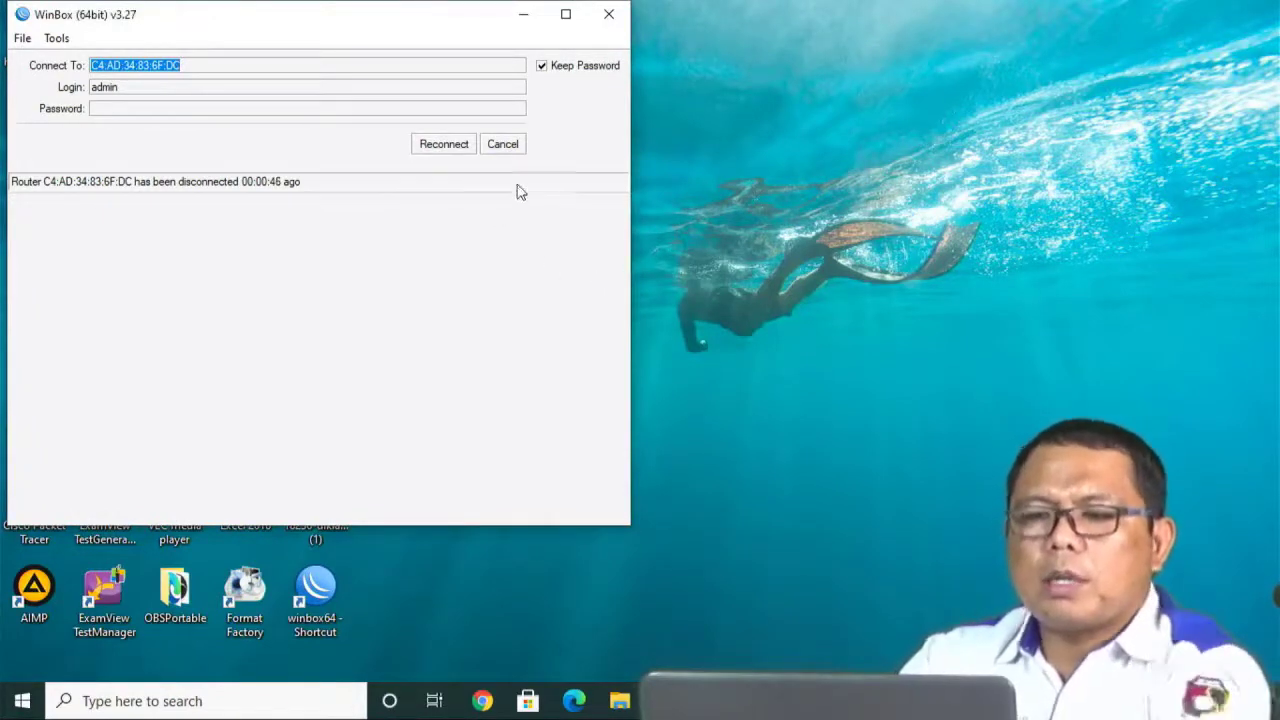
{"action": "left_click", "coordinate": [503, 145]}
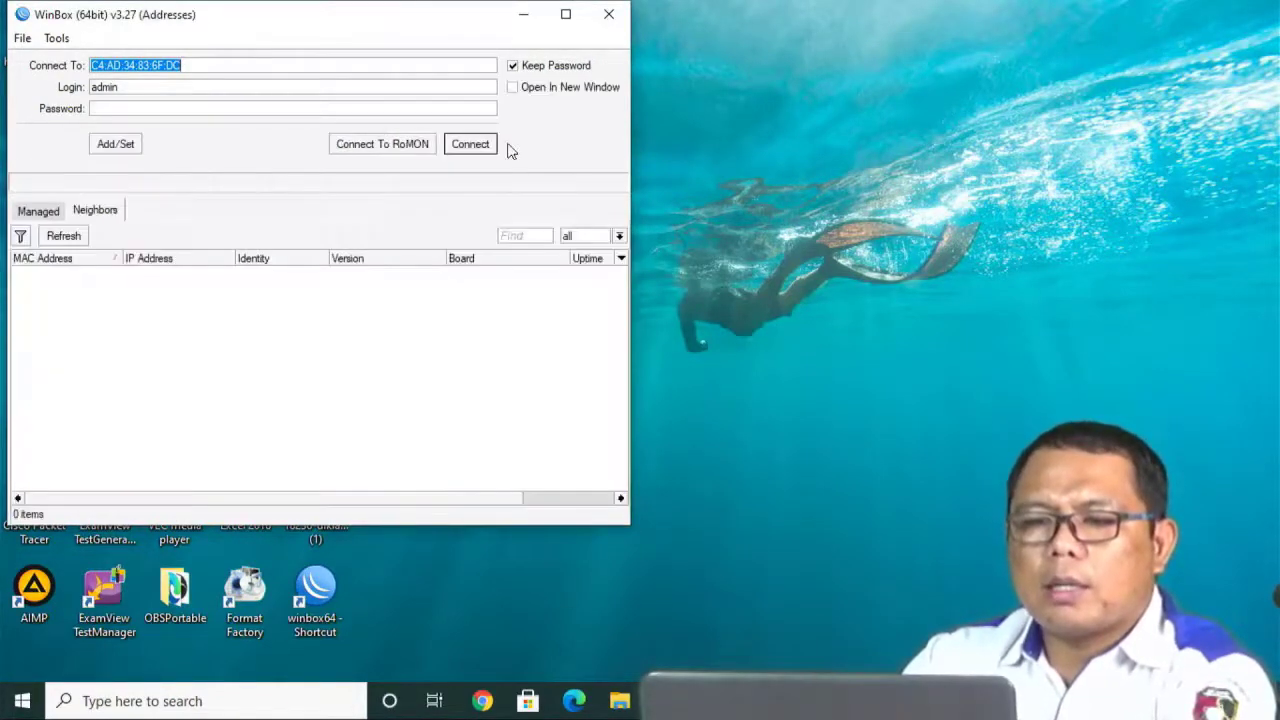
{"action": "left_click", "coordinate": [49, 212]}
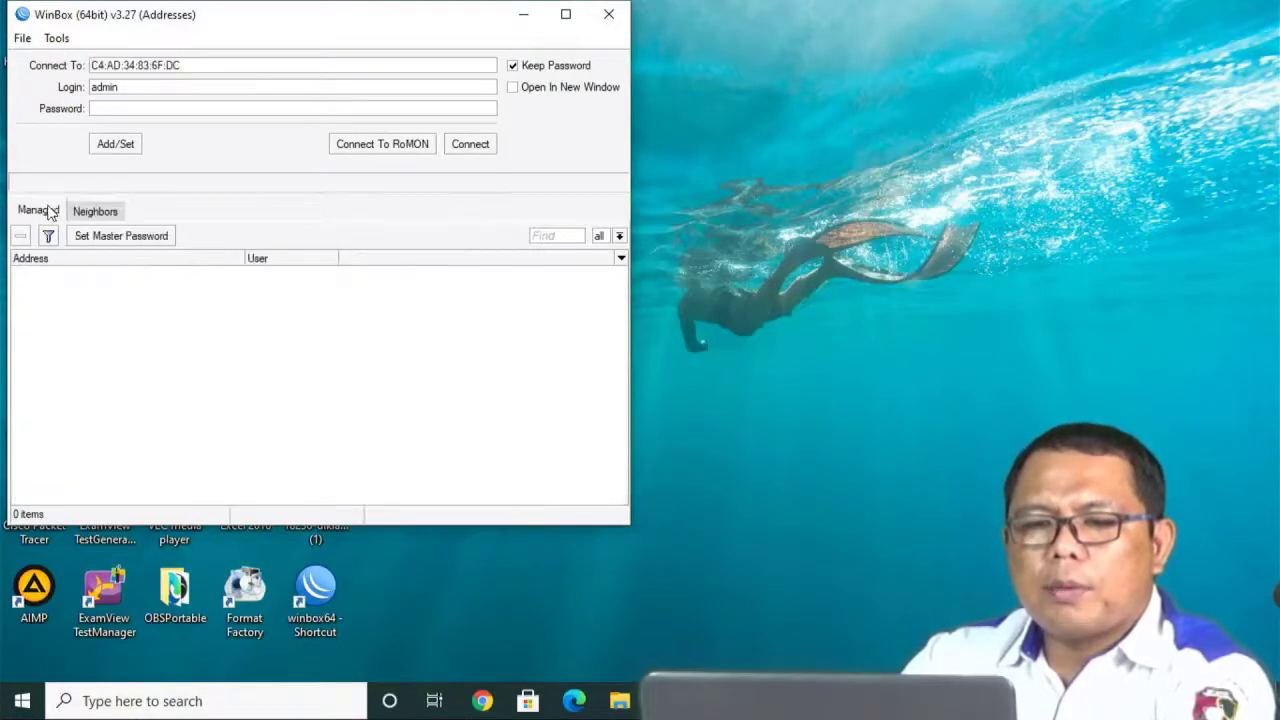
{"action": "left_click", "coordinate": [94, 210]}
{"action": "left_click", "coordinate": [56, 273]}
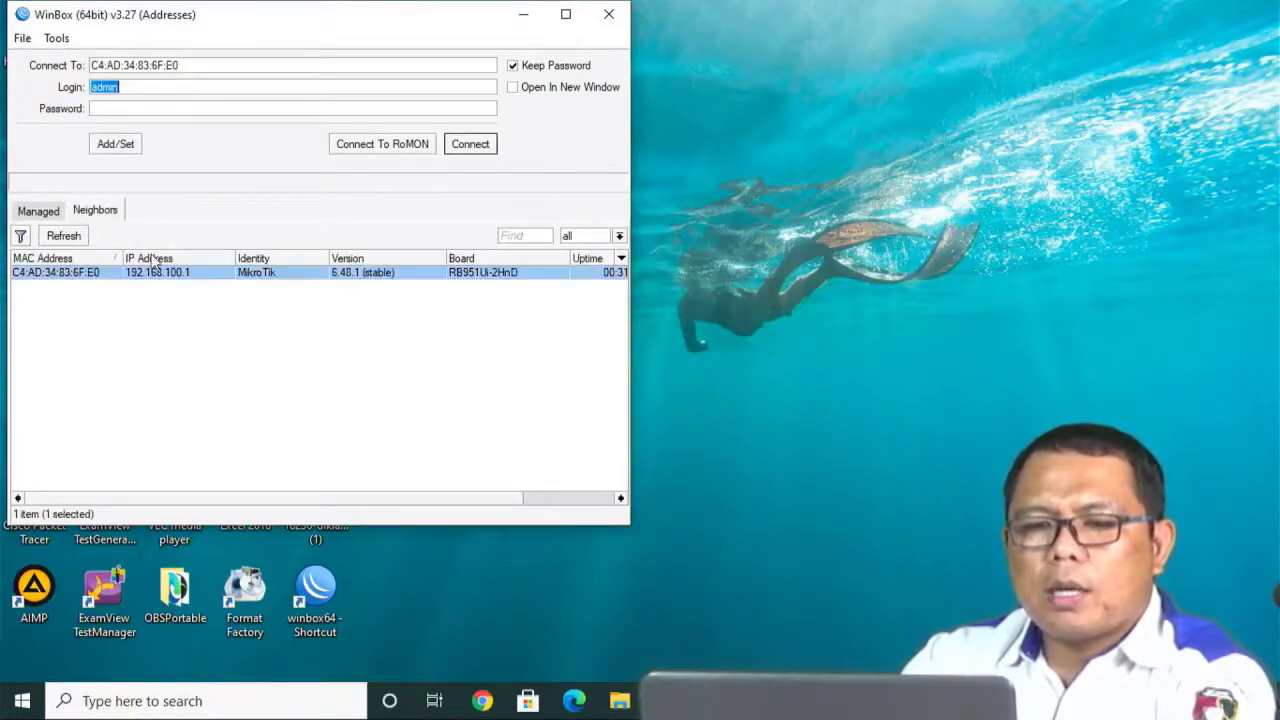
{"action": "left_click", "coordinate": [471, 145]}
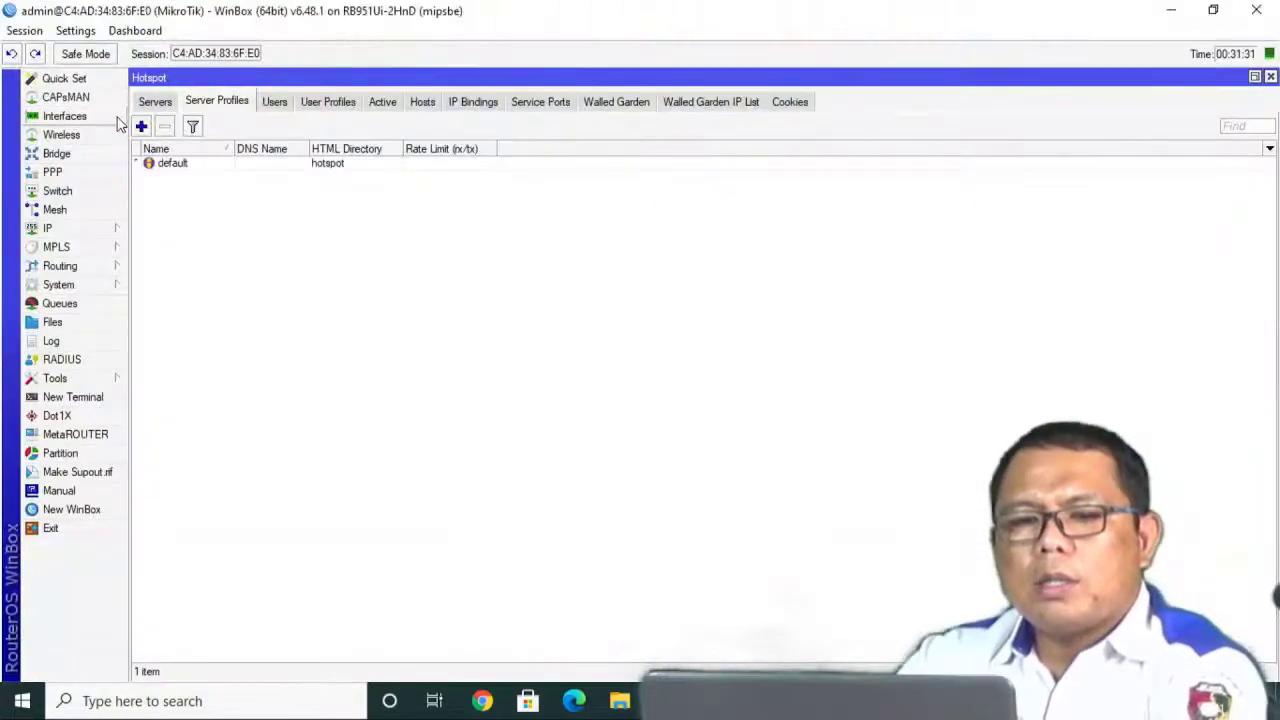
Start Hotspot Setup with bridgehotspot as the hotspot interface.
{"action": "left_click", "coordinate": [87, 232]}
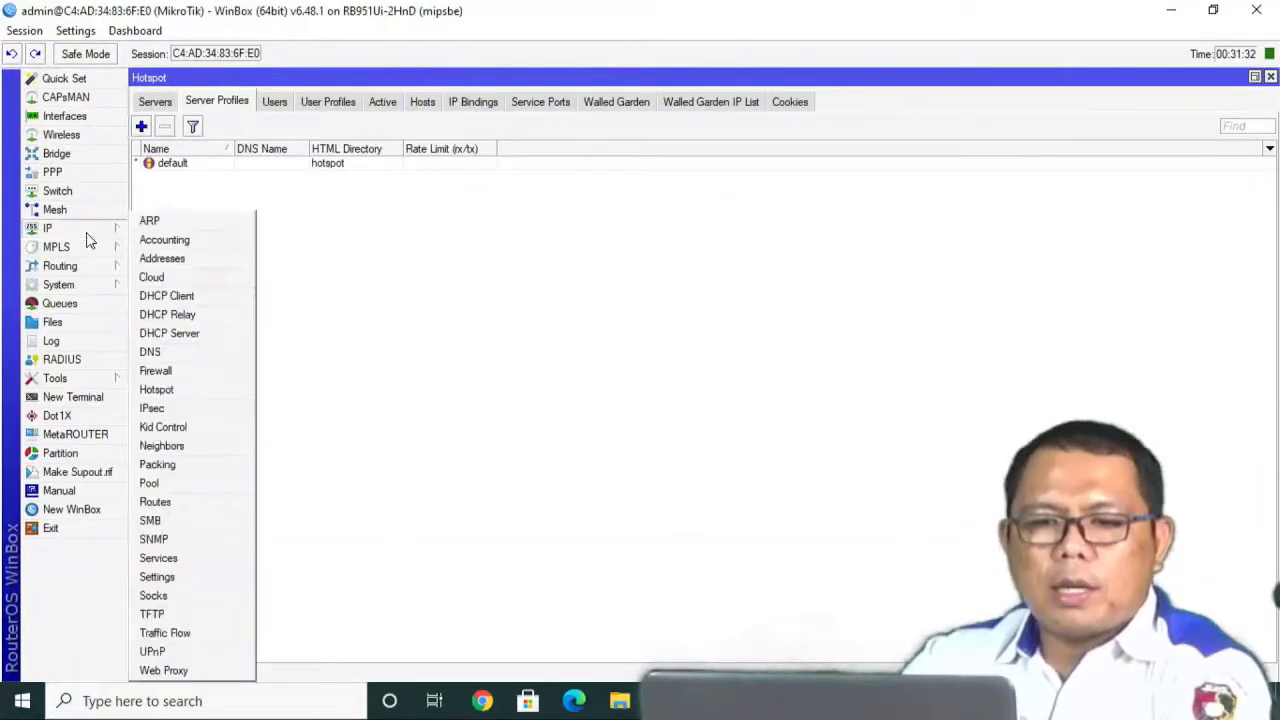
{"action": "left_click", "coordinate": [157, 396]}
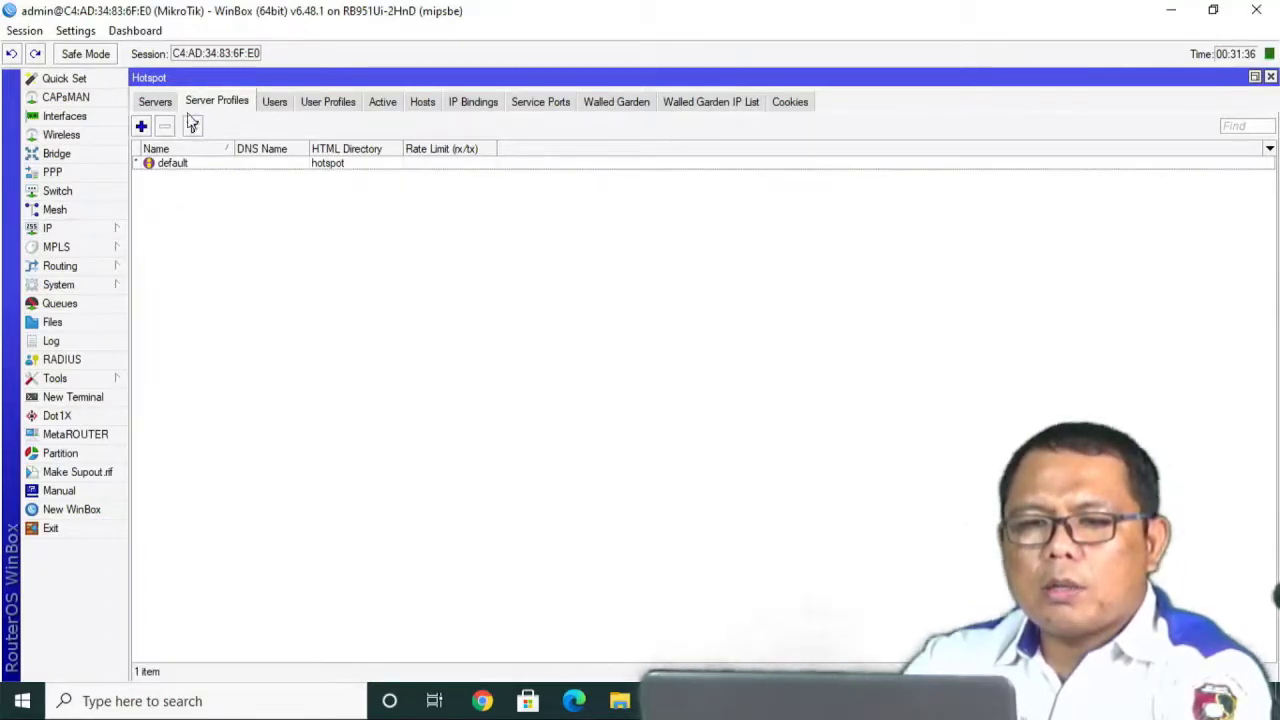
{"action": "left_click", "coordinate": [156, 104]}
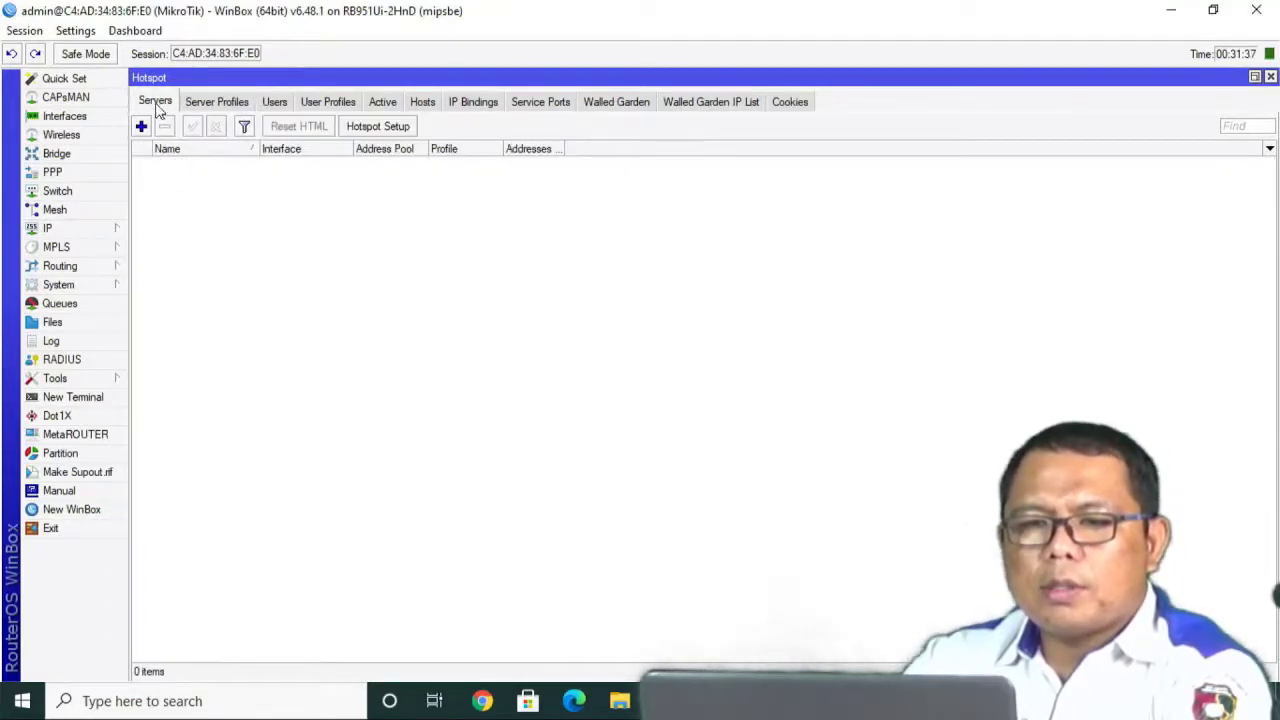
{"action": "left_click", "coordinate": [368, 127]}
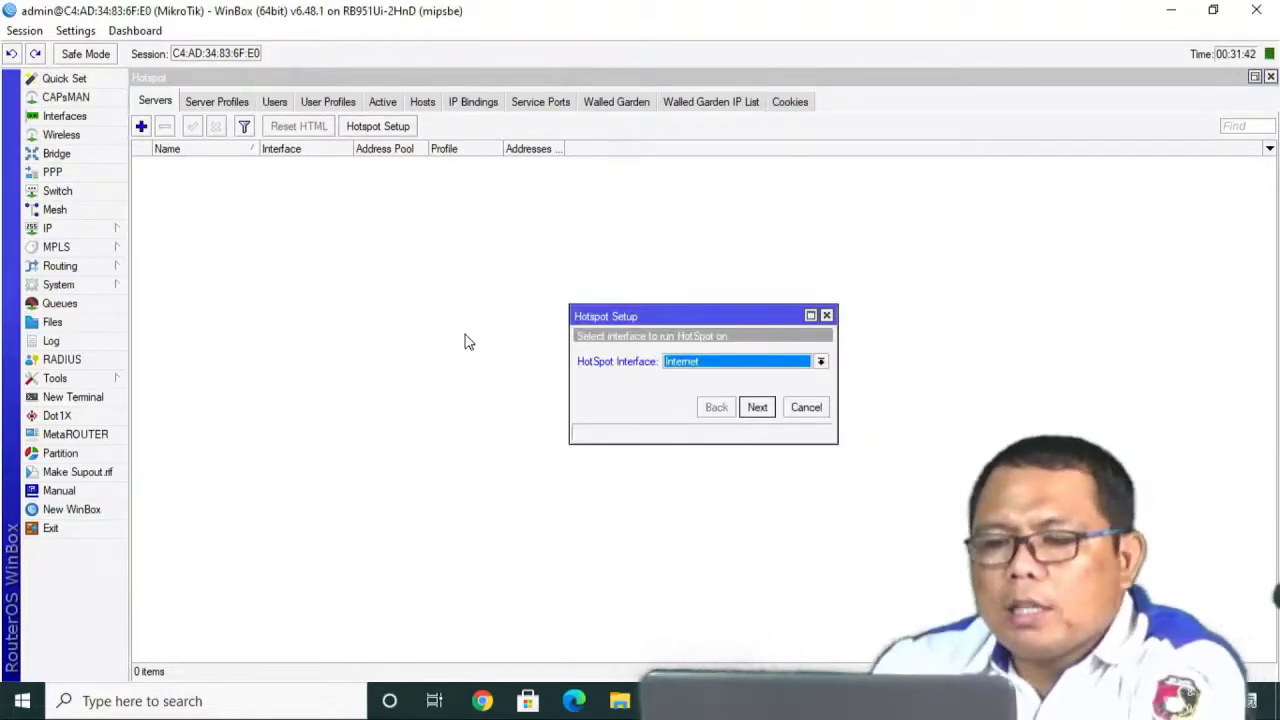
{"action": "left_click", "coordinate": [696, 364]}
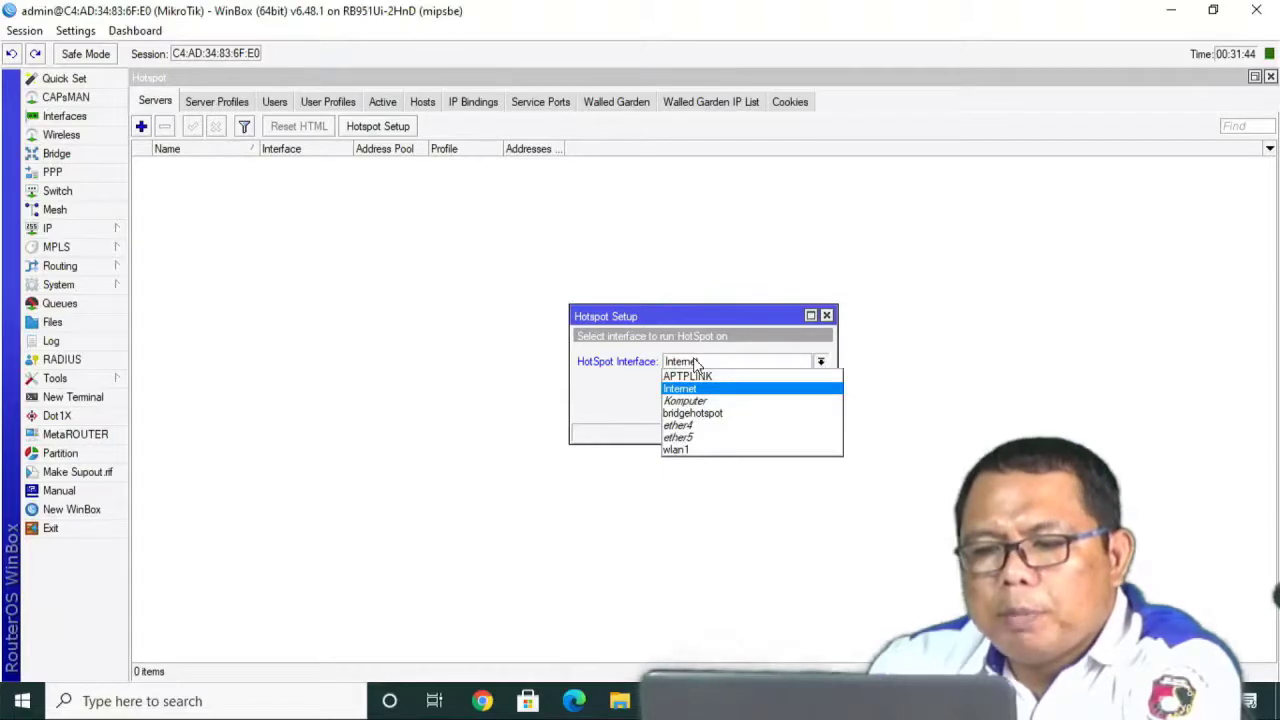
{"action": "left_click", "coordinate": [689, 414]}
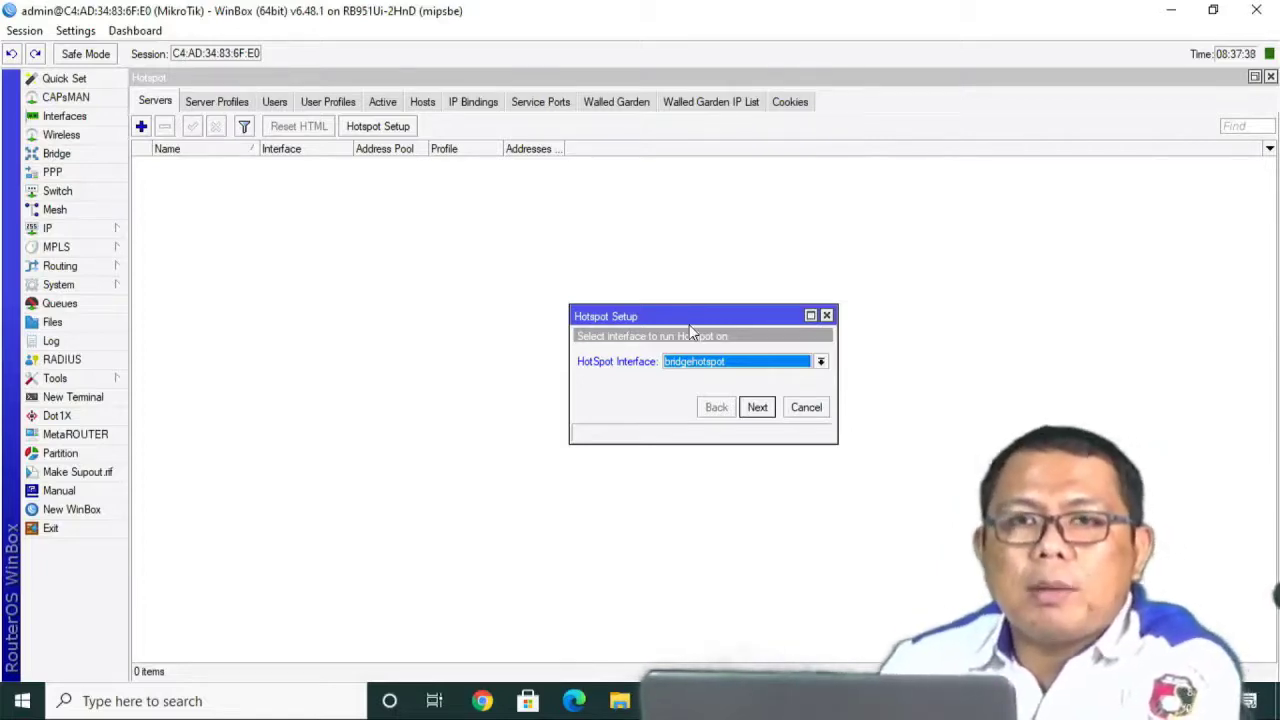
{"action": "left_click", "coordinate": [759, 408]}
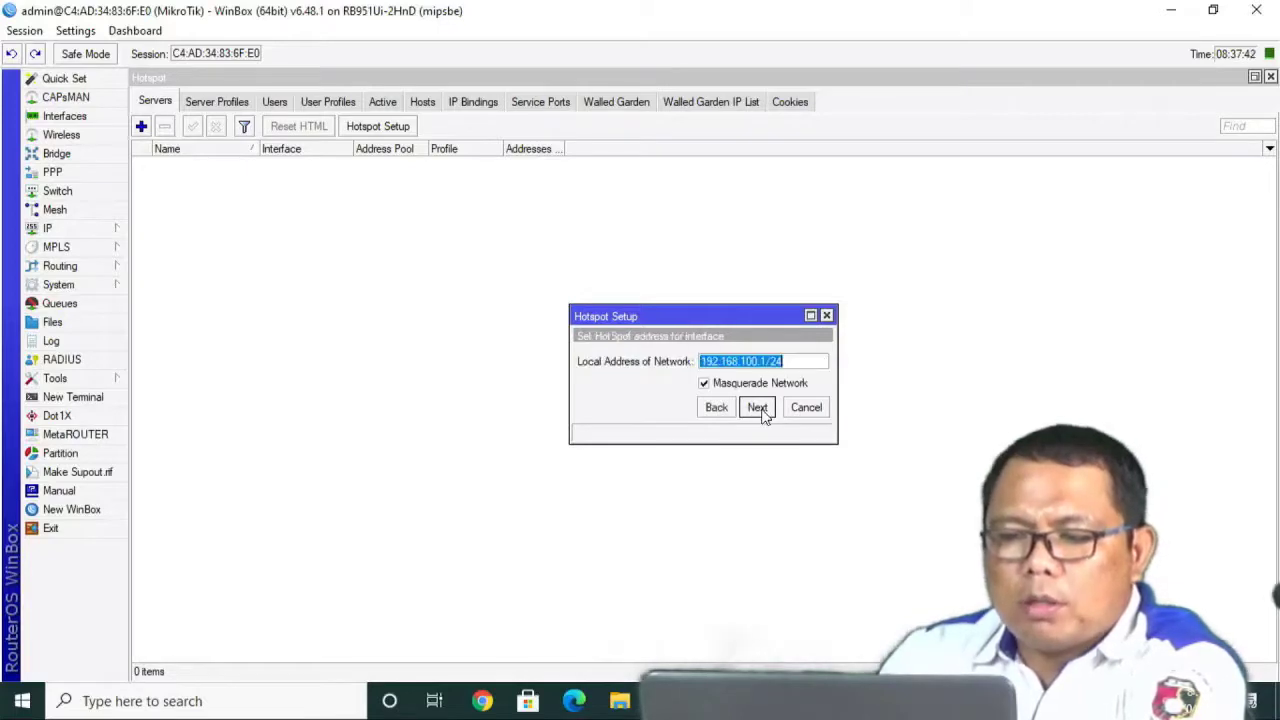
Disable masquerading, accept local address 192.168.100.1/24 and the pool, skip SSL and SMTP.
{"action": "left_click", "coordinate": [705, 385]}
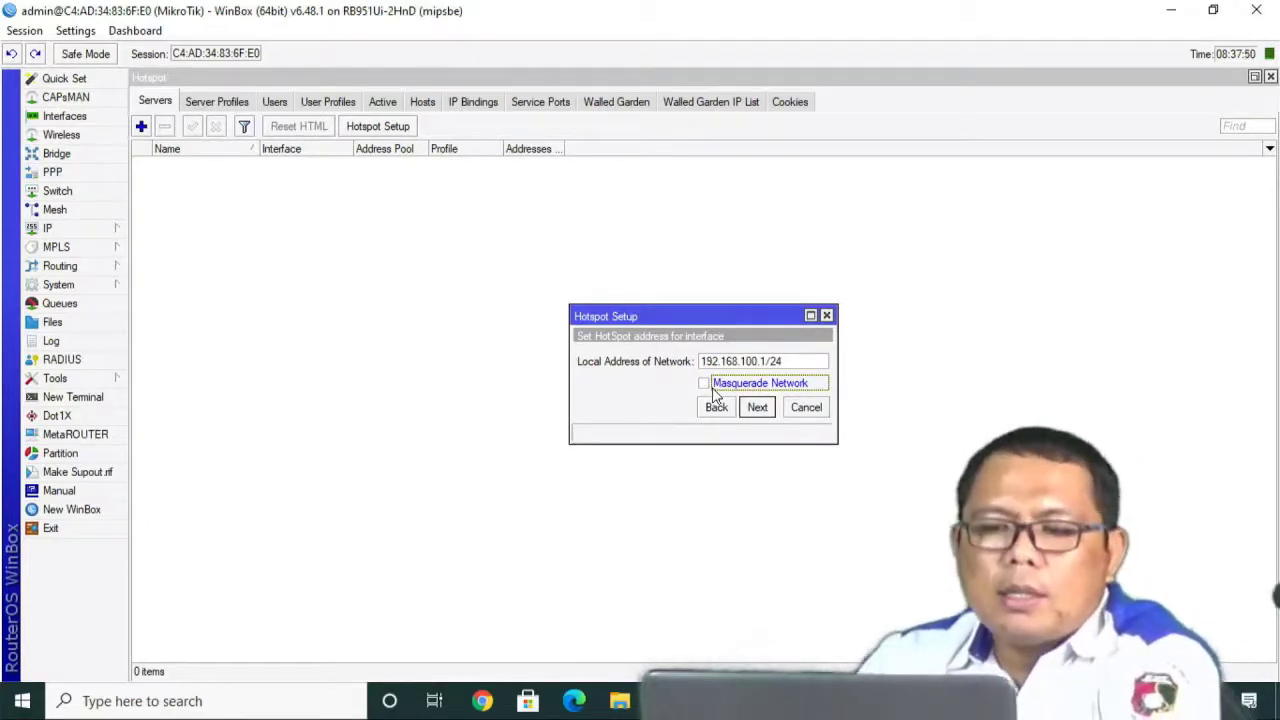
{"action": "left_click", "coordinate": [758, 410]}
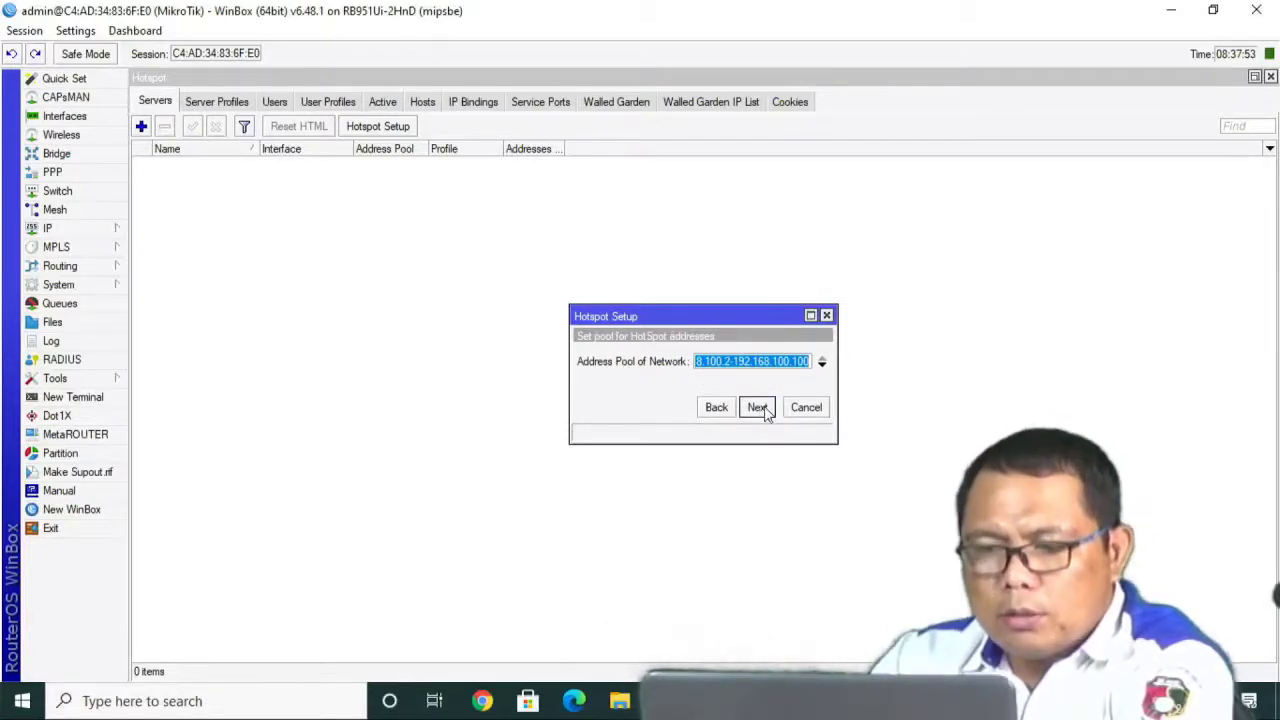
{"action": "left_click", "coordinate": [758, 408]}
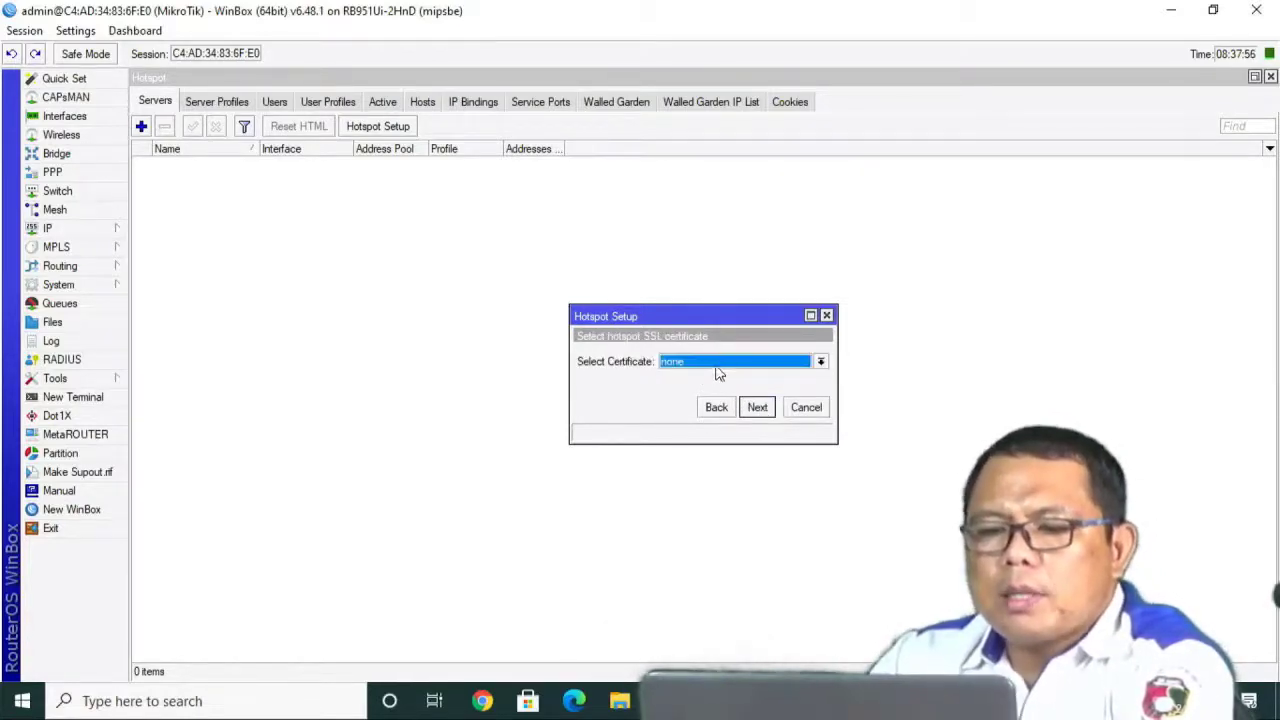
{"action": "left_click", "coordinate": [757, 409]}
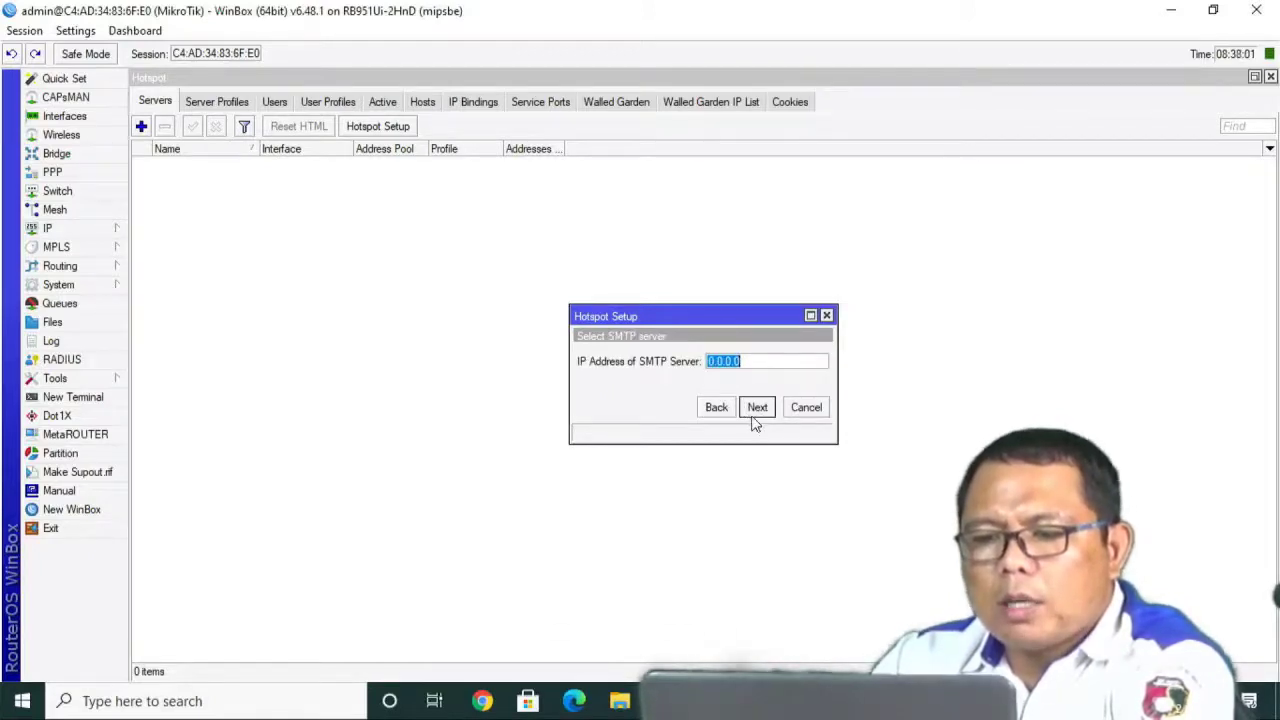
{"action": "left_click", "coordinate": [755, 417]}
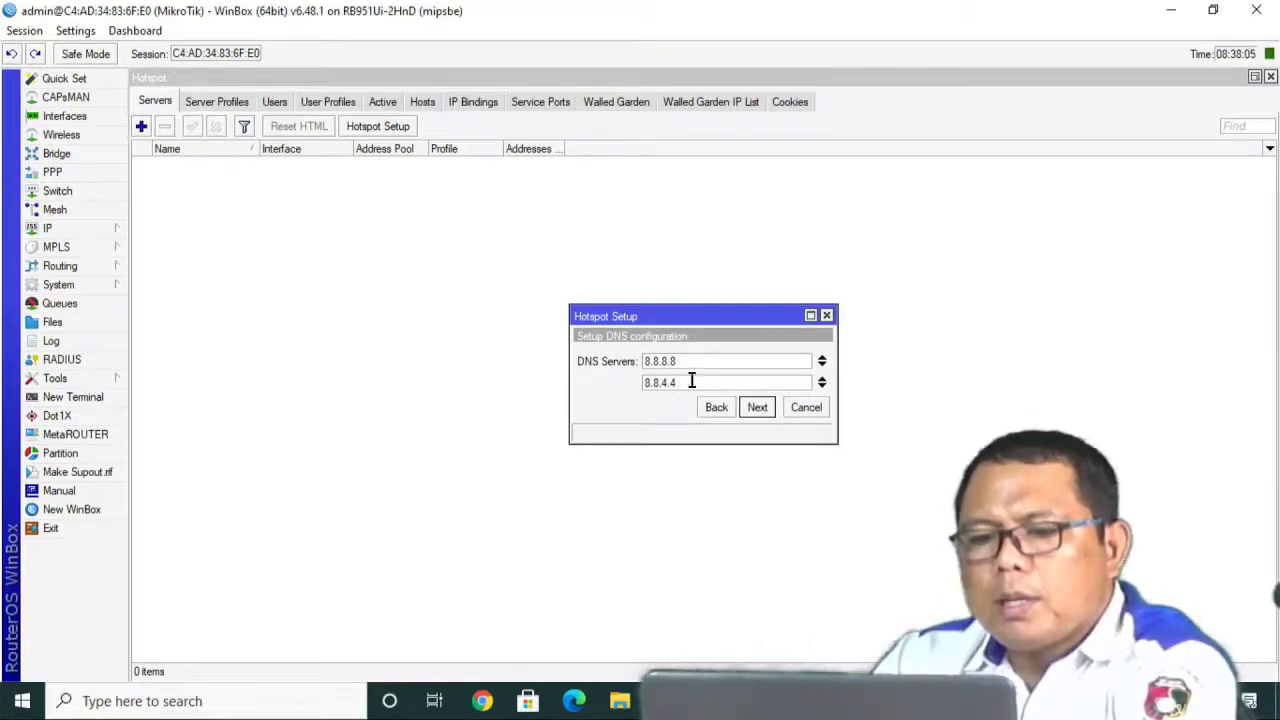
Adjust the DNS servers, set DNS name smekta.net, and give local user admin a password.
{"action": "left_click", "coordinate": [821, 382]}
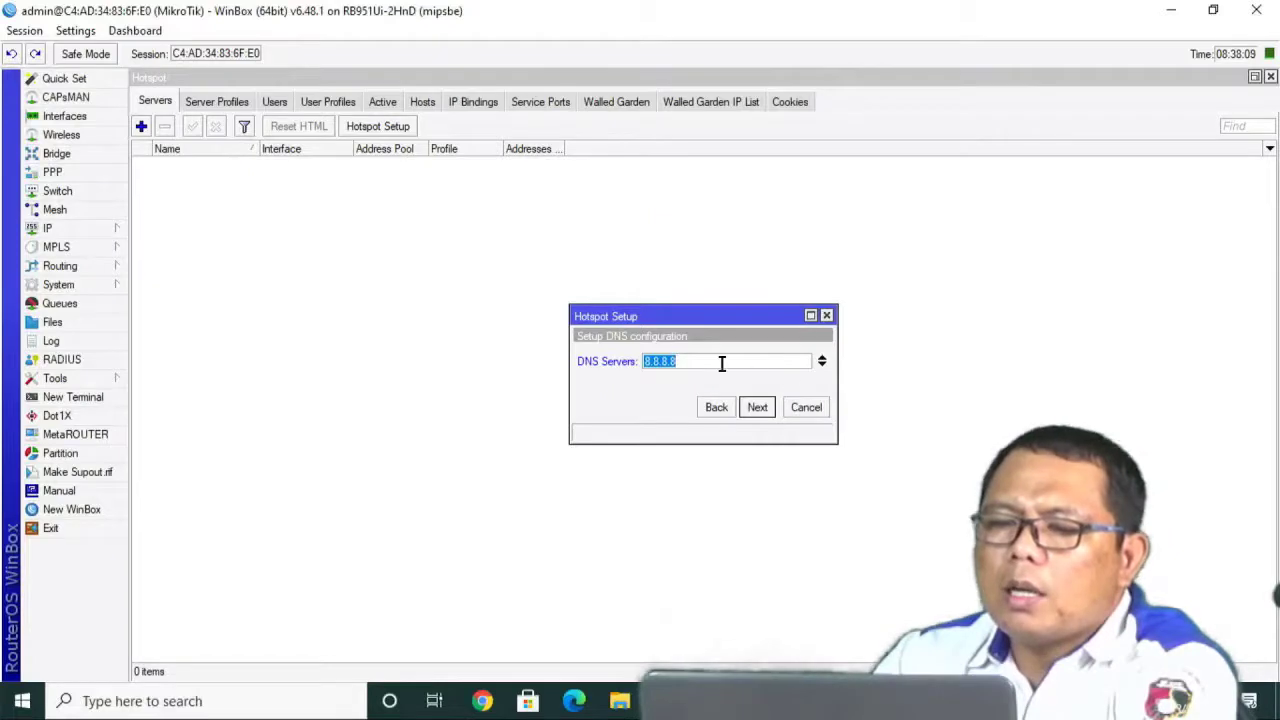
{"action": "type", "text": "192.168.100.1"}
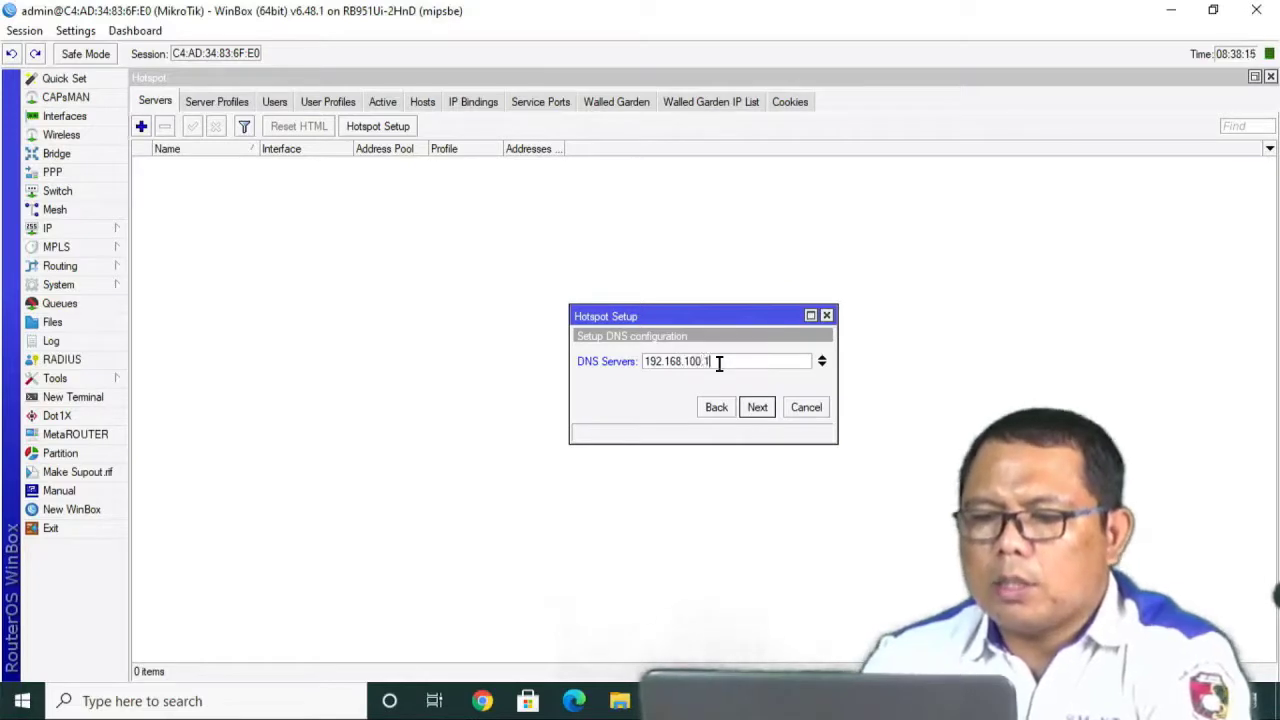
{"action": "left_click", "coordinate": [757, 410]}
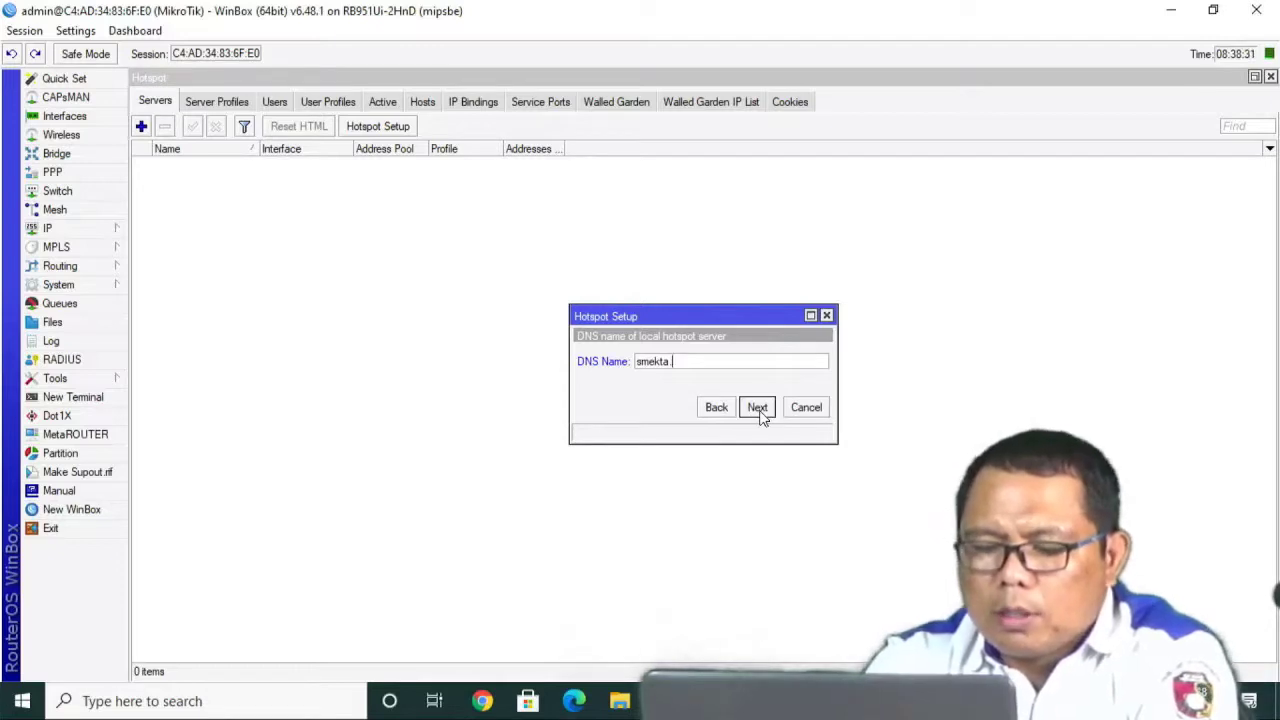
{"action": "type", "text": ".net"}
{"action": "left_click", "coordinate": [757, 407]}
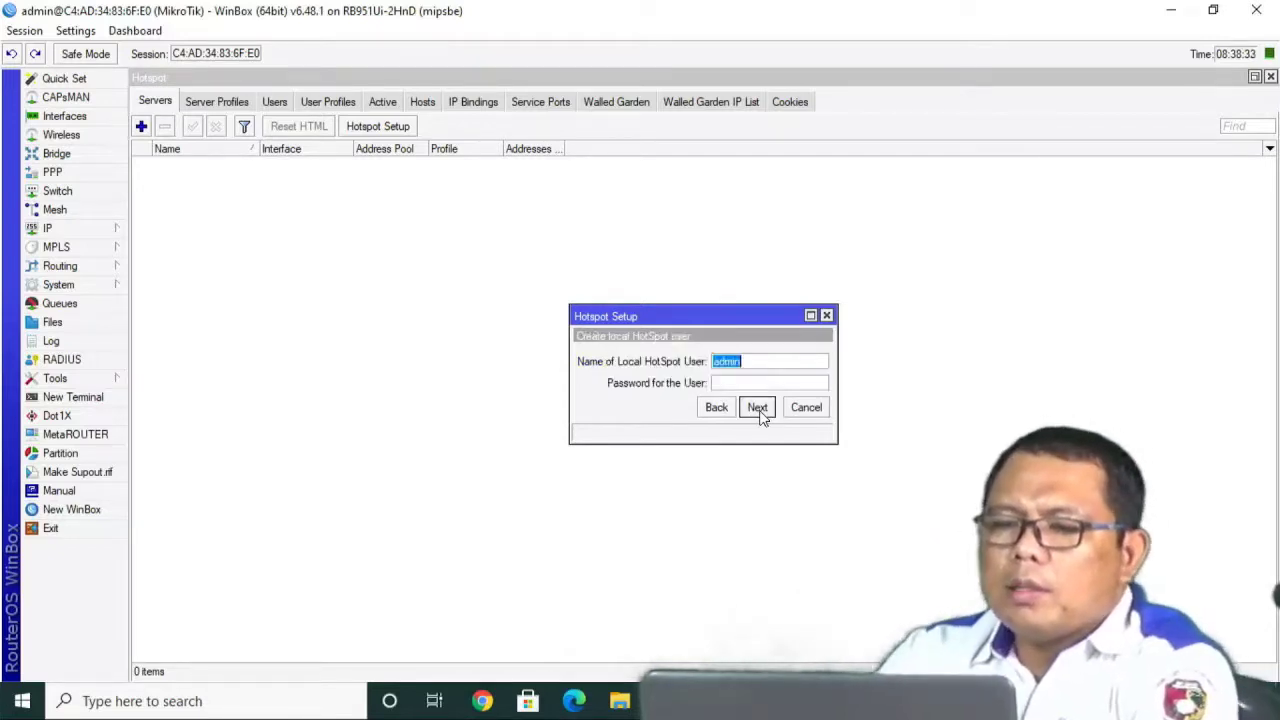
{"action": "left_click", "coordinate": [726, 383]}
{"action": "type", "text": "12"}
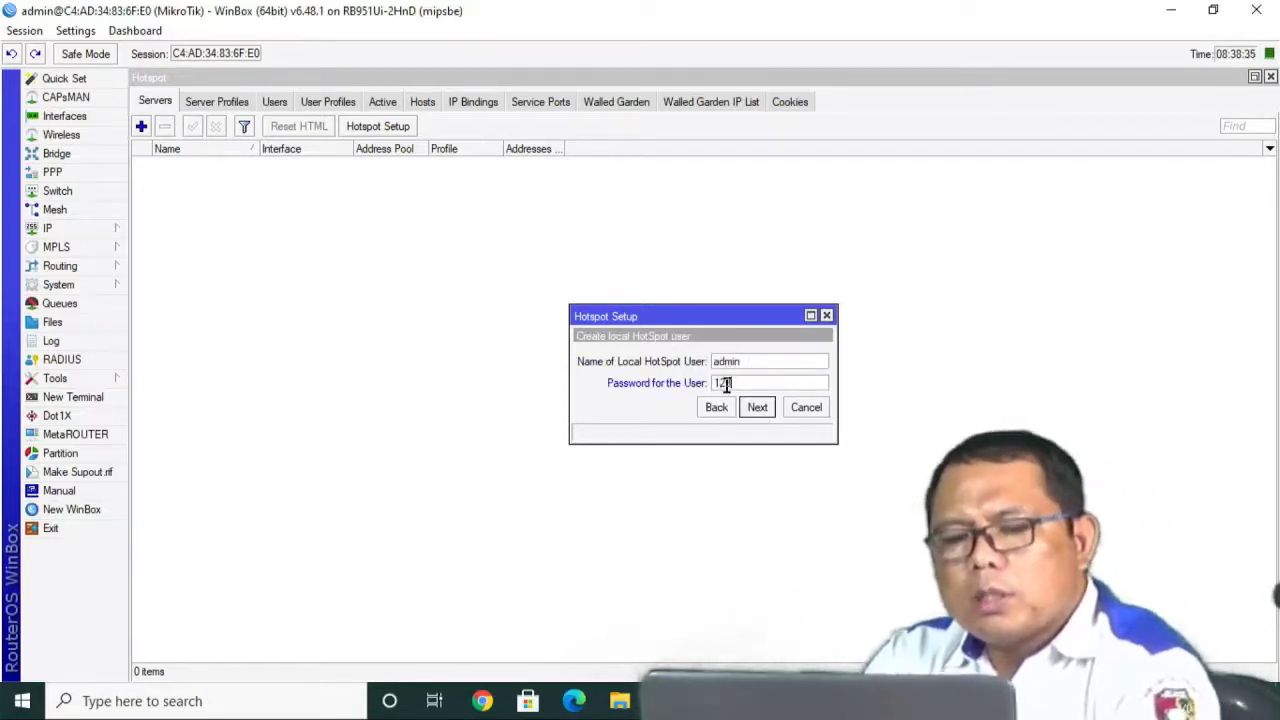
{"action": "type", "text": "3"}
{"action": "left_click", "coordinate": [760, 408]}
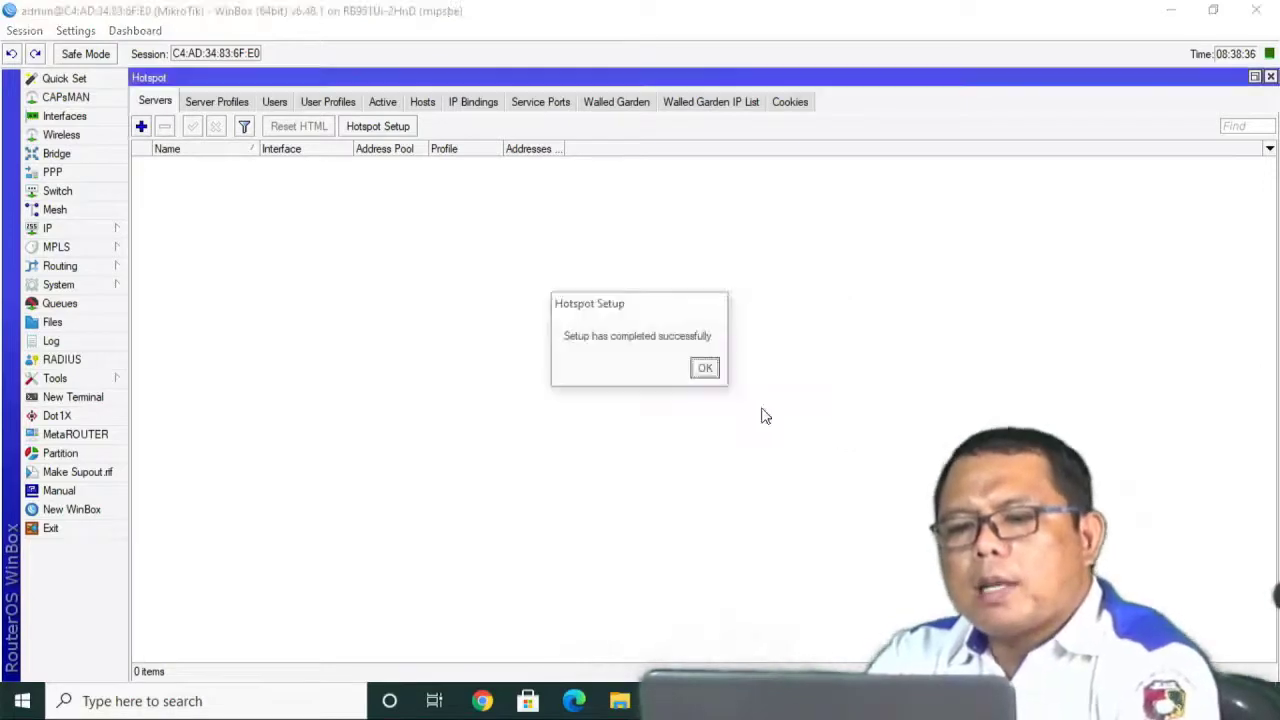
Dismiss the setup message, then disconnect from WIFIKU and reconnect, minimizing WinBox.
{"action": "left_click", "coordinate": [705, 368]}
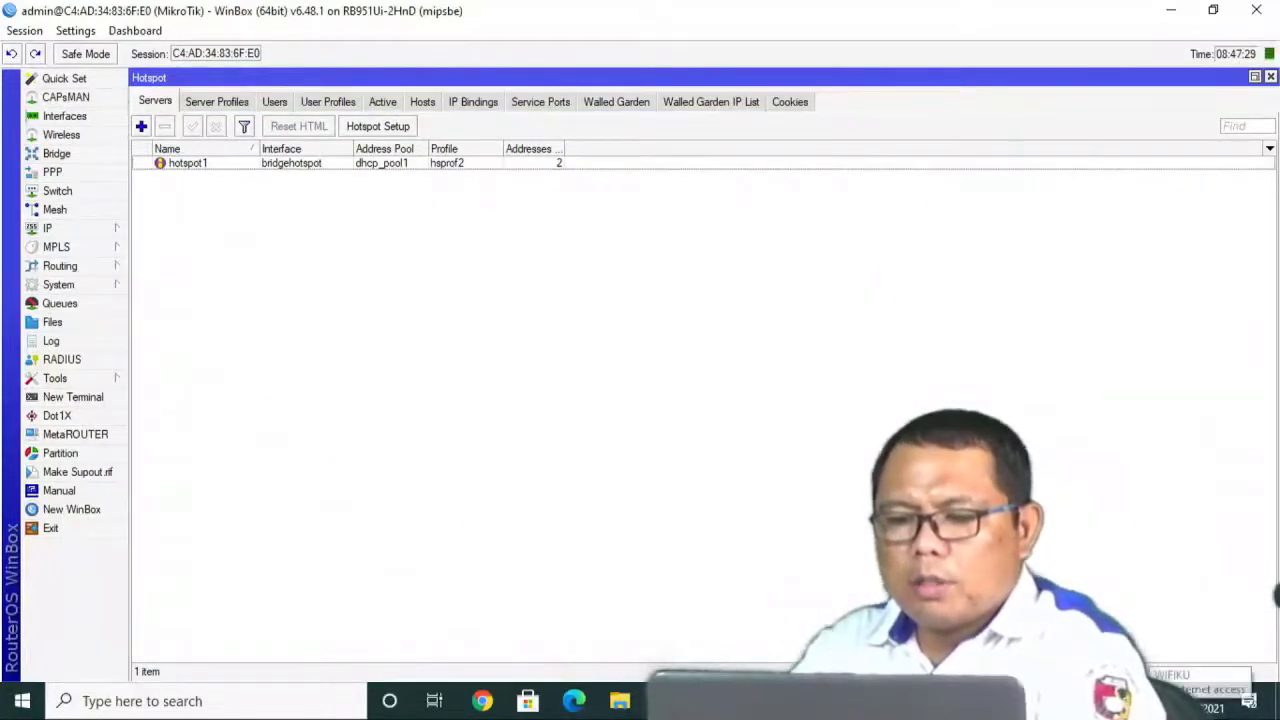
{"action": "left_click", "coordinate": [1130, 701]}
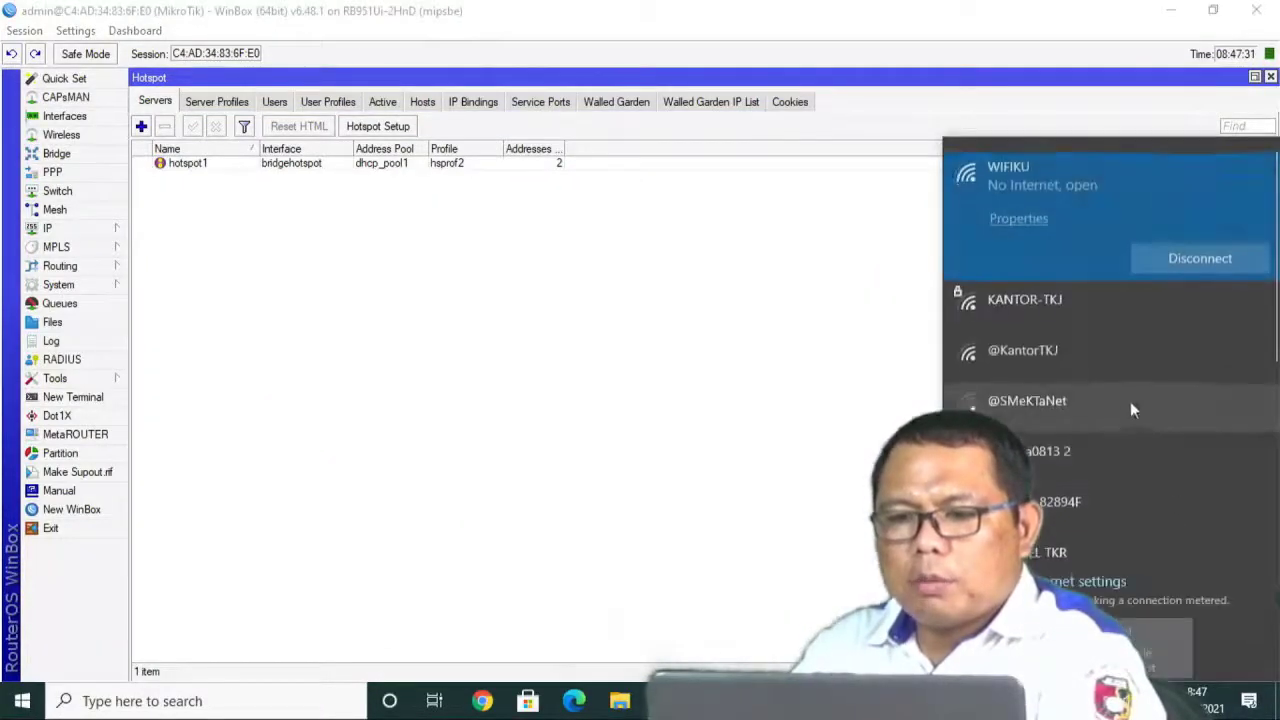
{"action": "left_click", "coordinate": [1163, 258]}
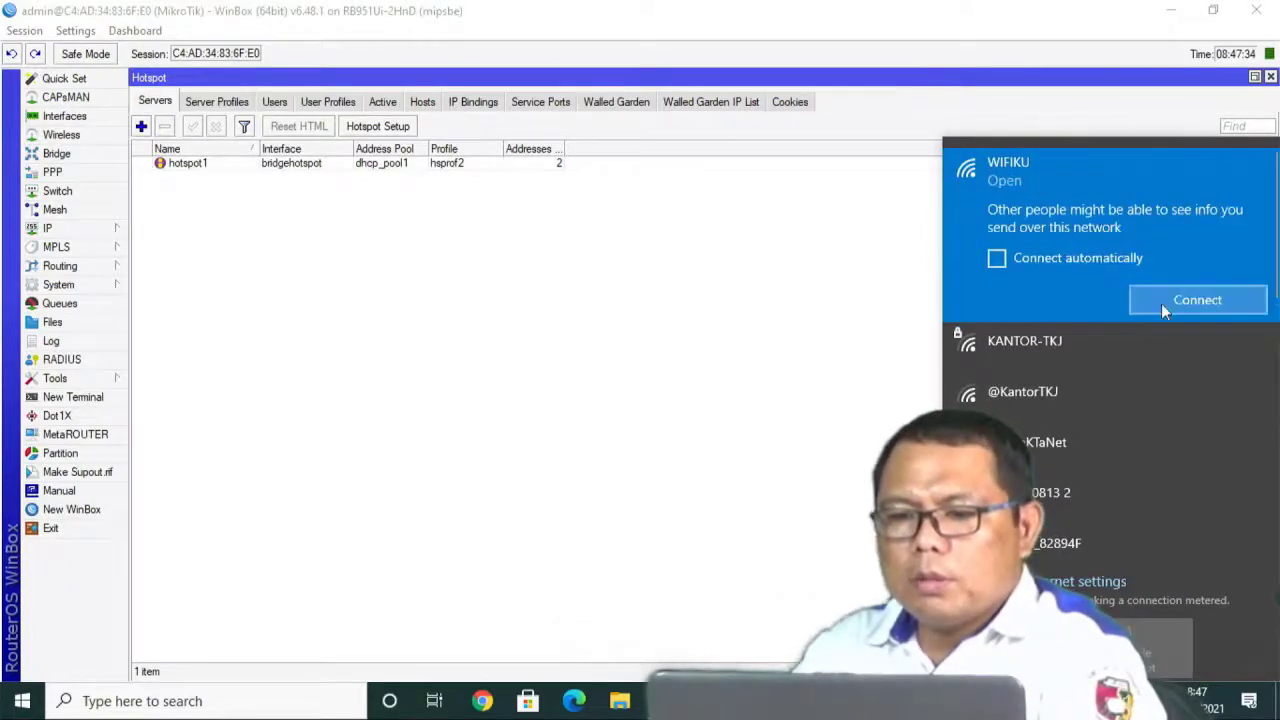
{"action": "left_click", "coordinate": [1165, 305]}
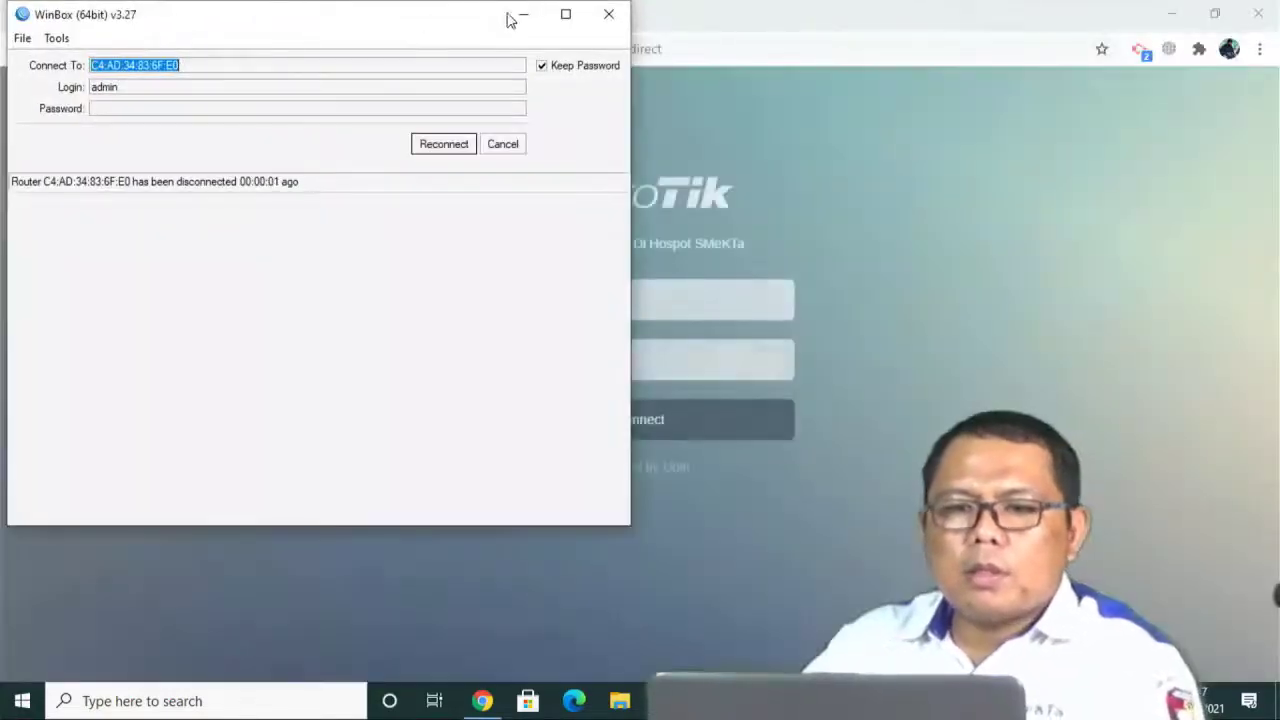
{"action": "left_click", "coordinate": [521, 15]}
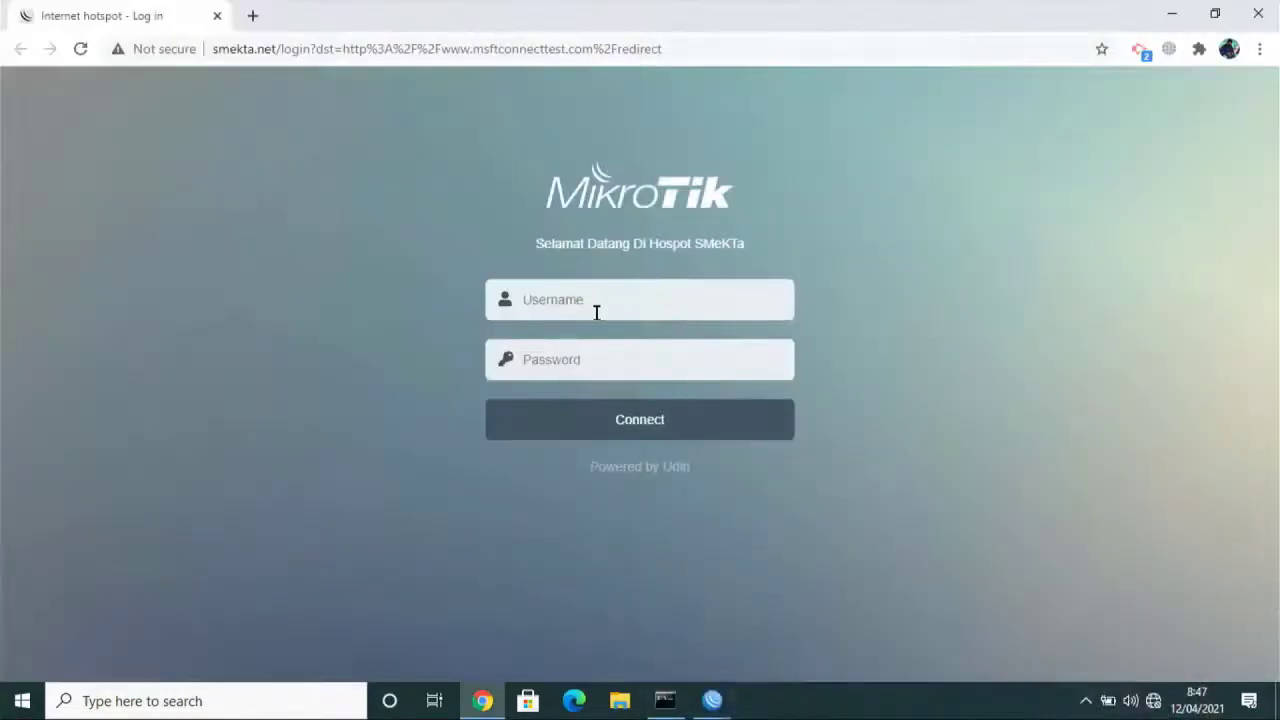
Sign in to the hotspot with username admin and its password.
{"action": "left_click", "coordinate": [589, 307]}
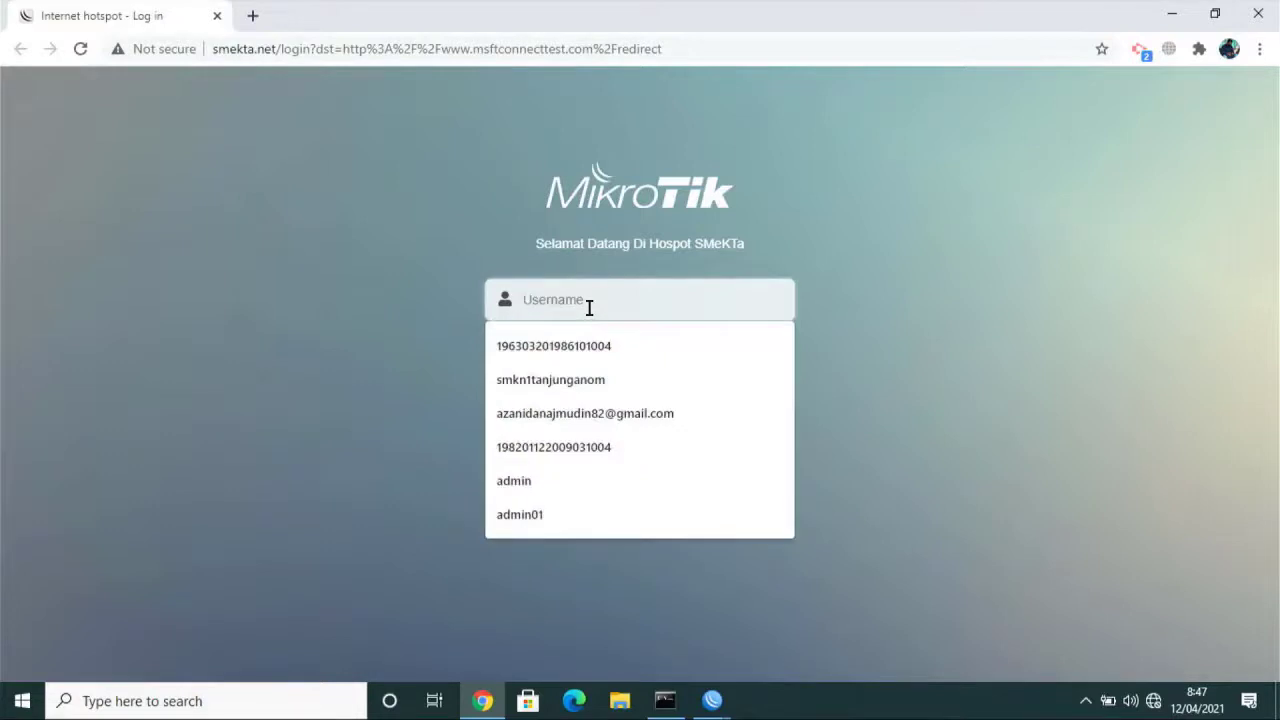
{"action": "type", "text": "admin3"}
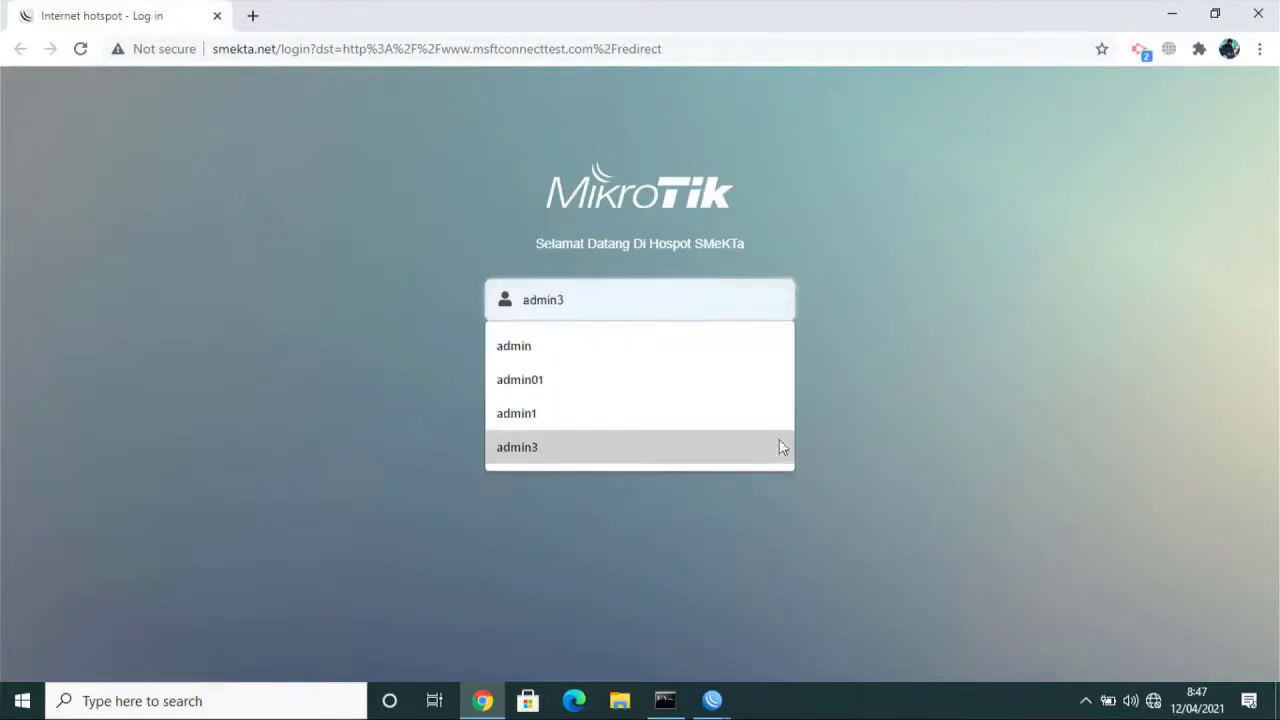
{"action": "left_click", "coordinate": [907, 324]}
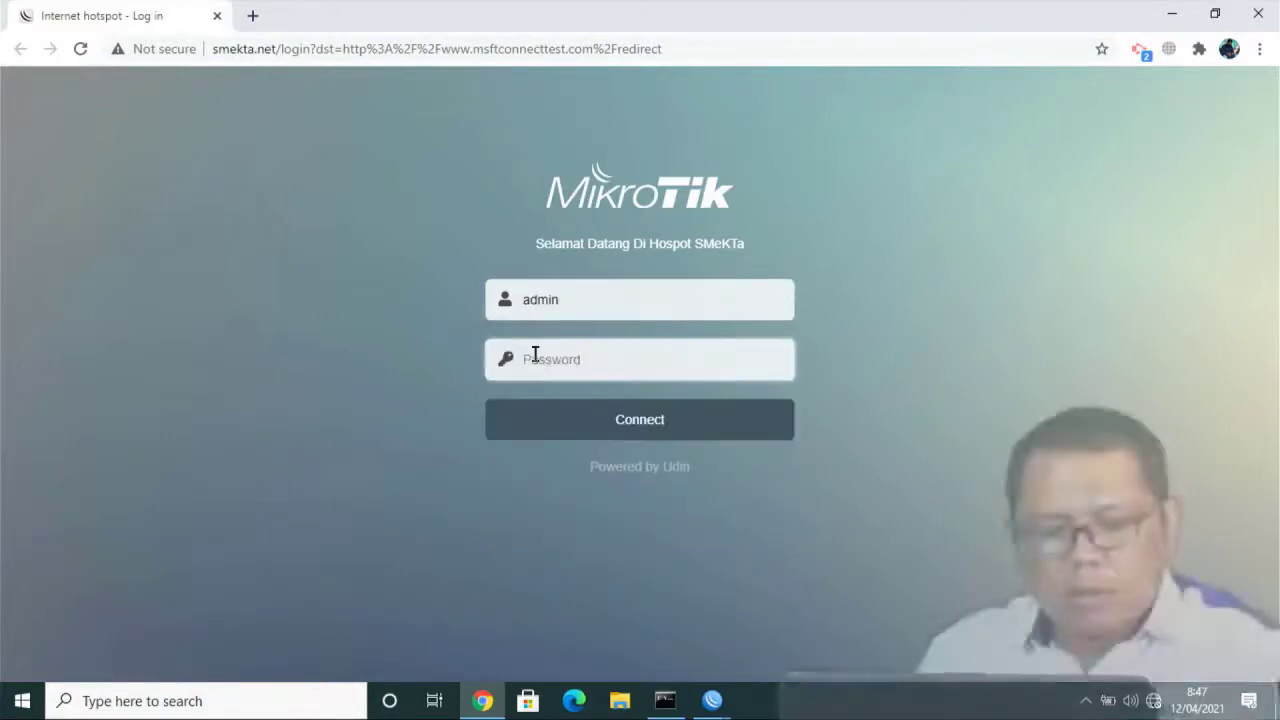
{"action": "type", "text": "•••"}
{"action": "left_click", "coordinate": [582, 427]}
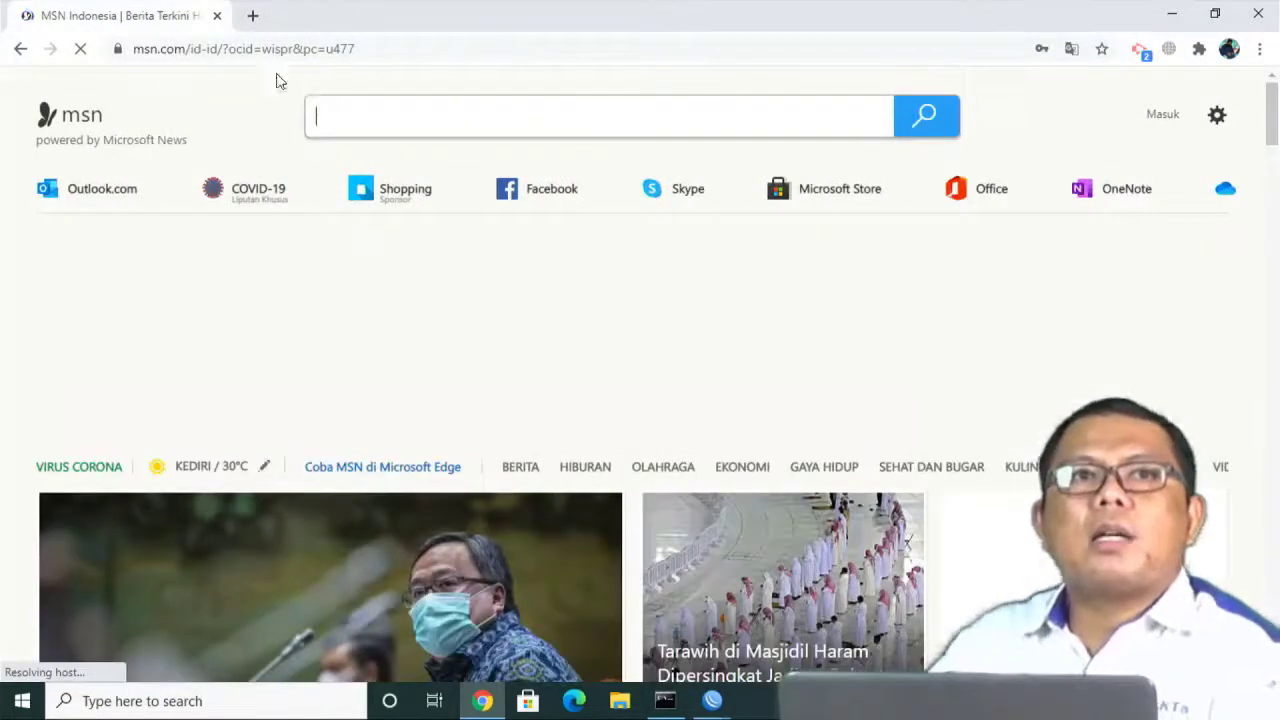
Load youtube.com in a new browser tab.
{"action": "left_click", "coordinate": [253, 16]}
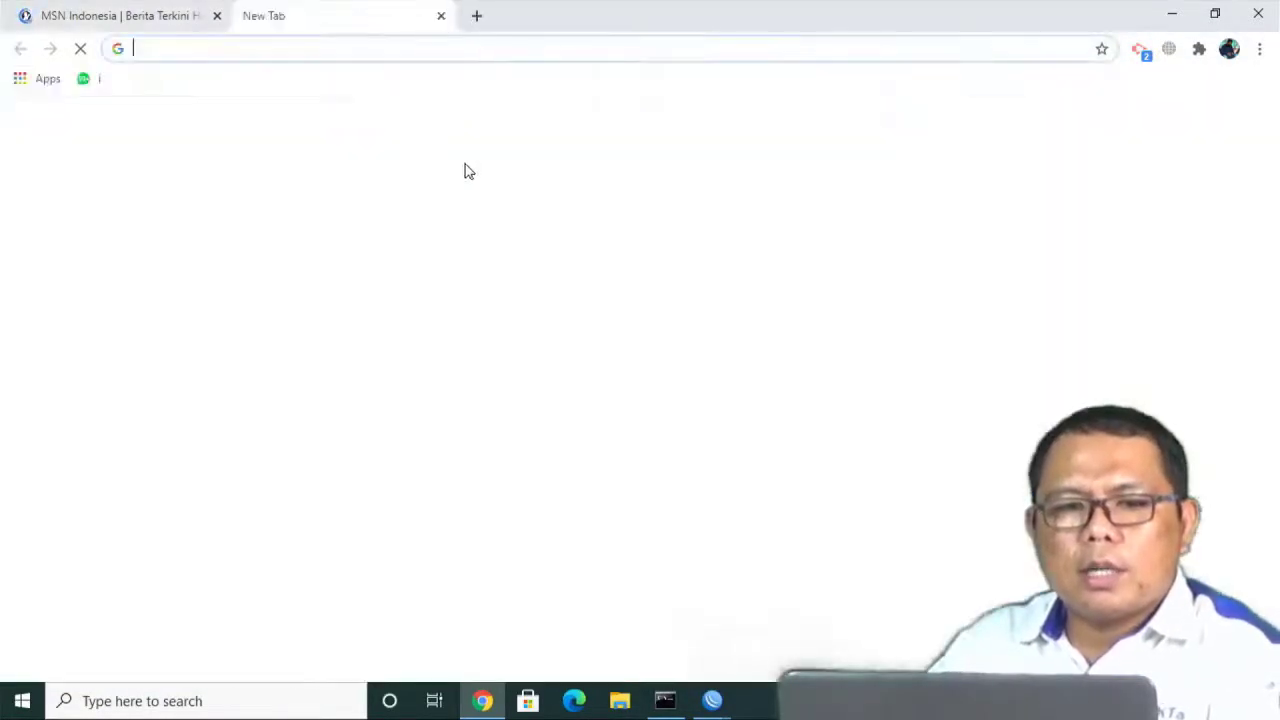
{"action": "type", "text": "youtube.com"}
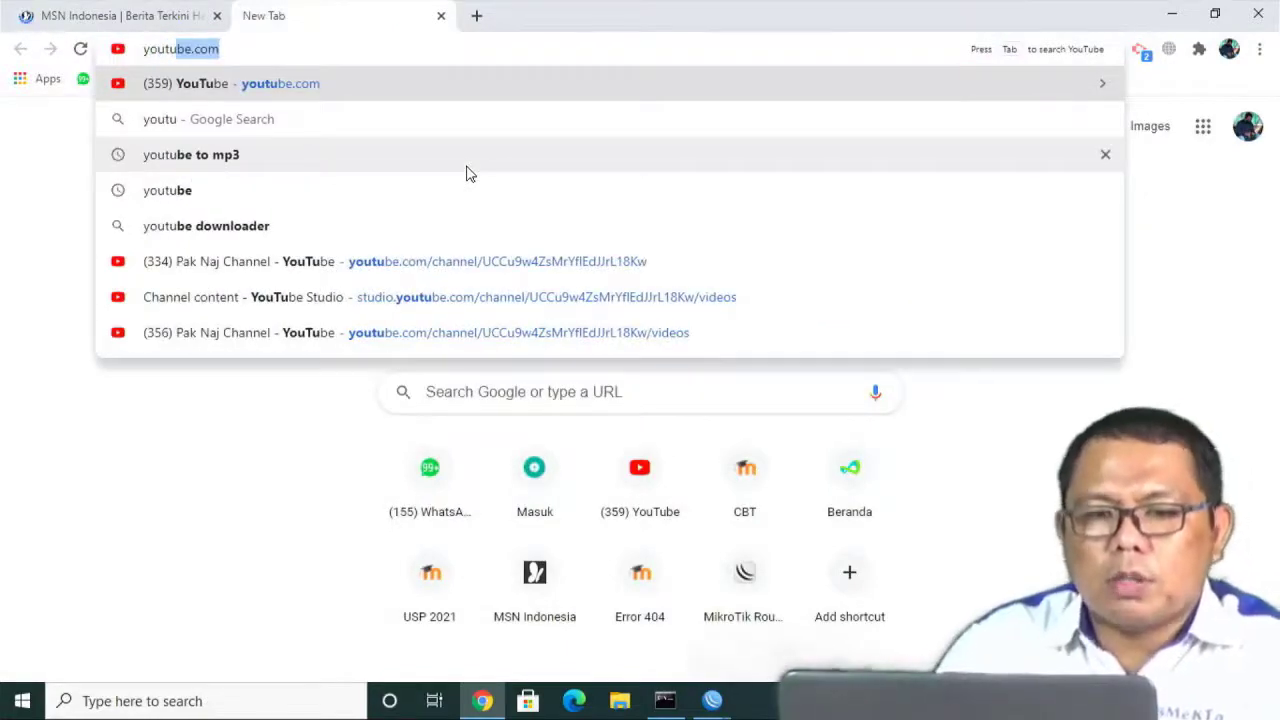
{"action": "key", "text": "Return"}
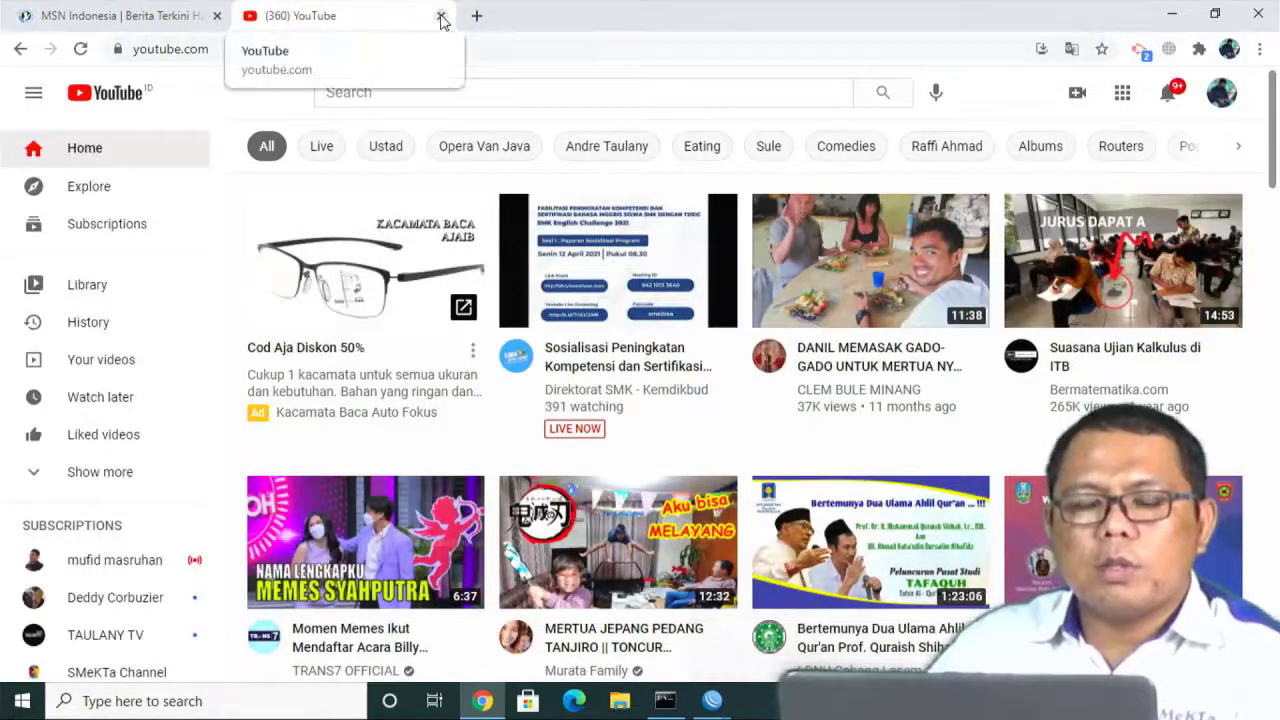
Close the YouTube tab in Chrome.
{"action": "left_click", "coordinate": [441, 18]}
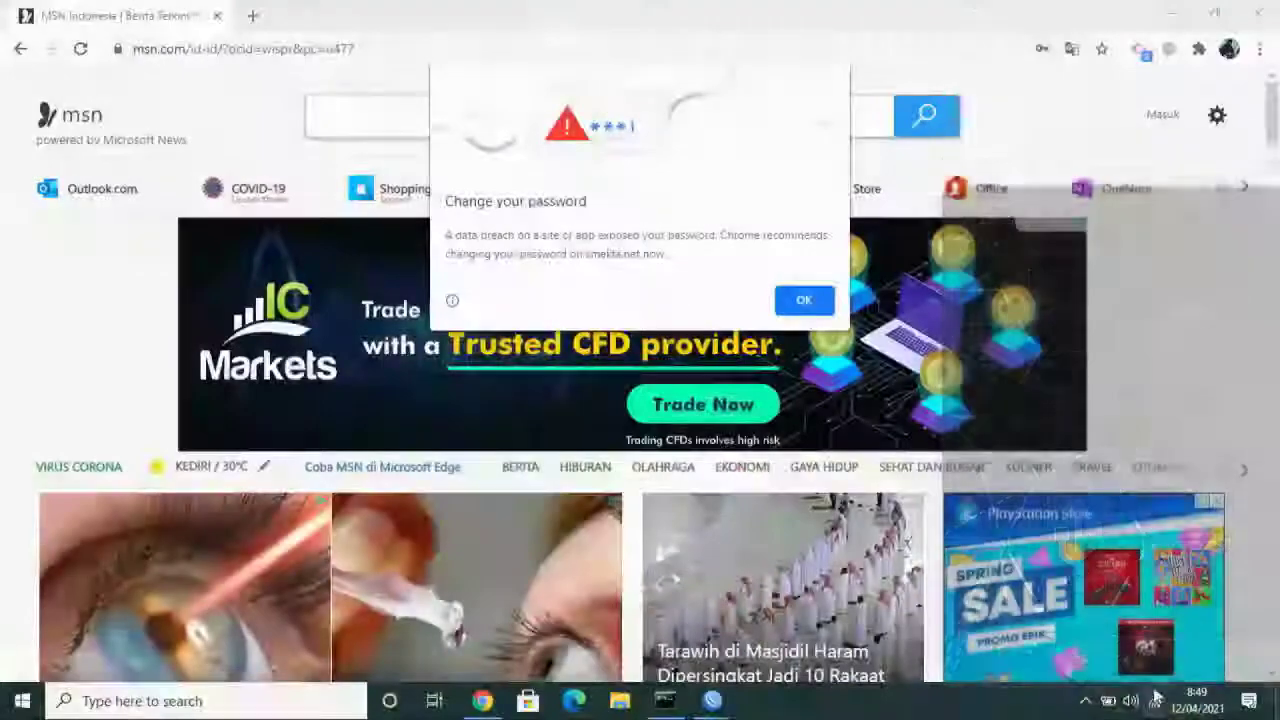
Turn Wi-Fi off and go to the Ethernet adapter list in Network settings.
{"action": "left_click", "coordinate": [1154, 701]}
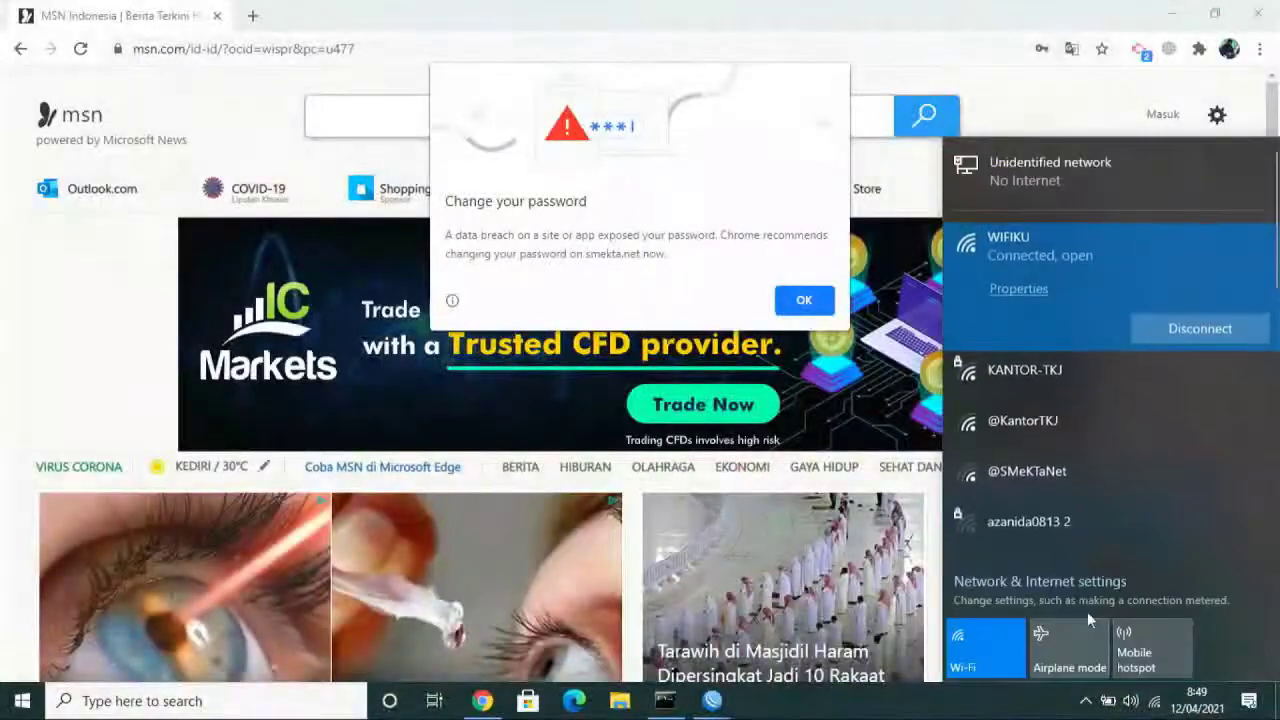
{"action": "left_click", "coordinate": [997, 652]}
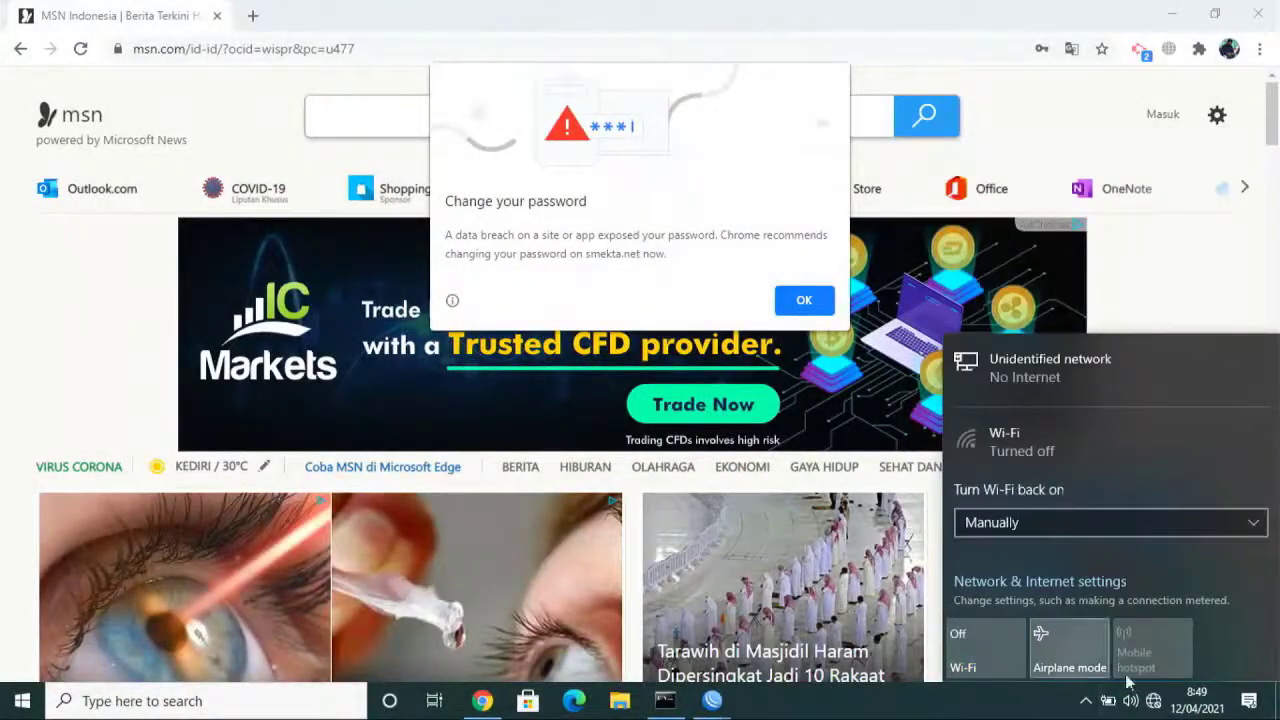
{"action": "right_click", "coordinate": [1154, 700]}
{"action": "left_click", "coordinate": [1155, 678]}
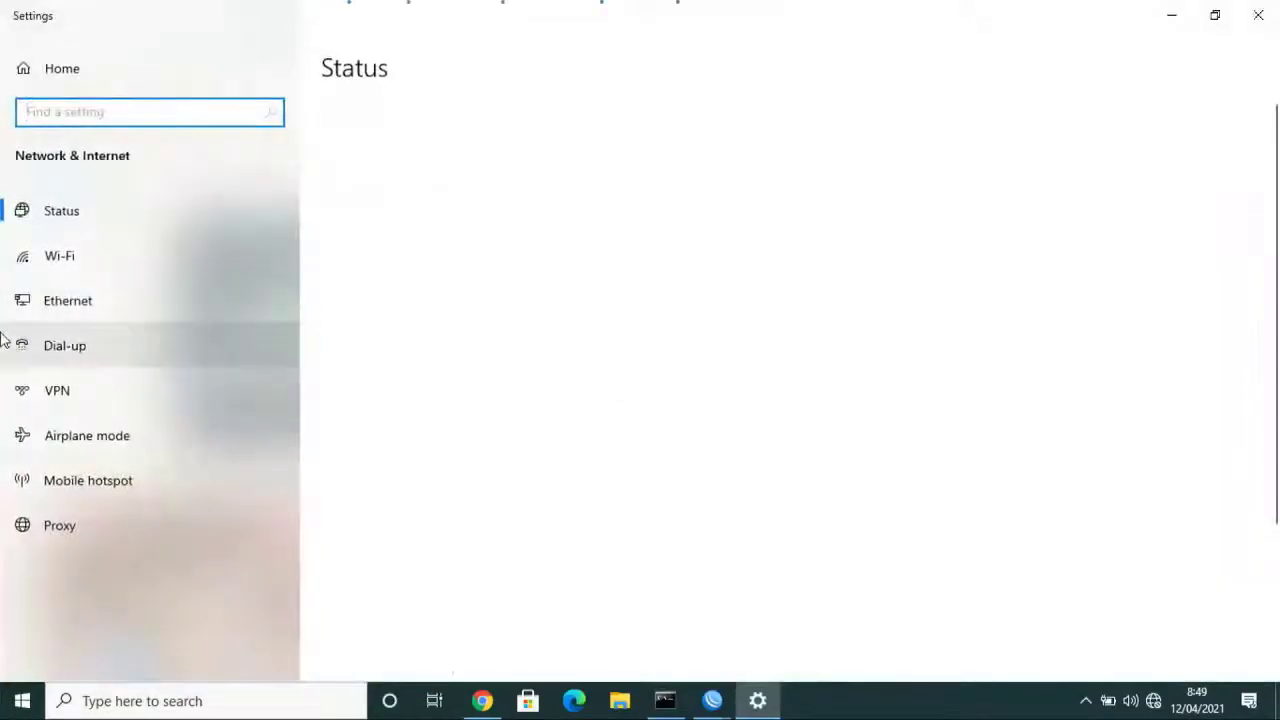
{"action": "left_click", "coordinate": [72, 308]}
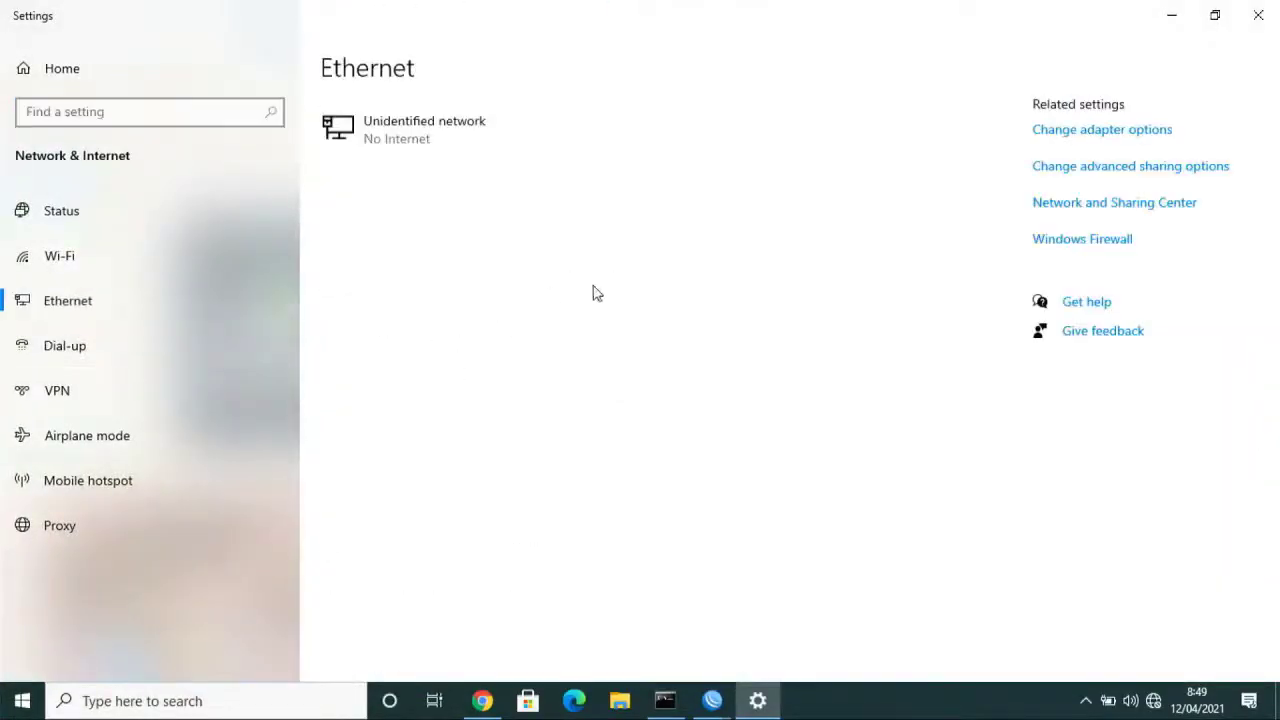
{"action": "left_click", "coordinate": [1116, 130]}
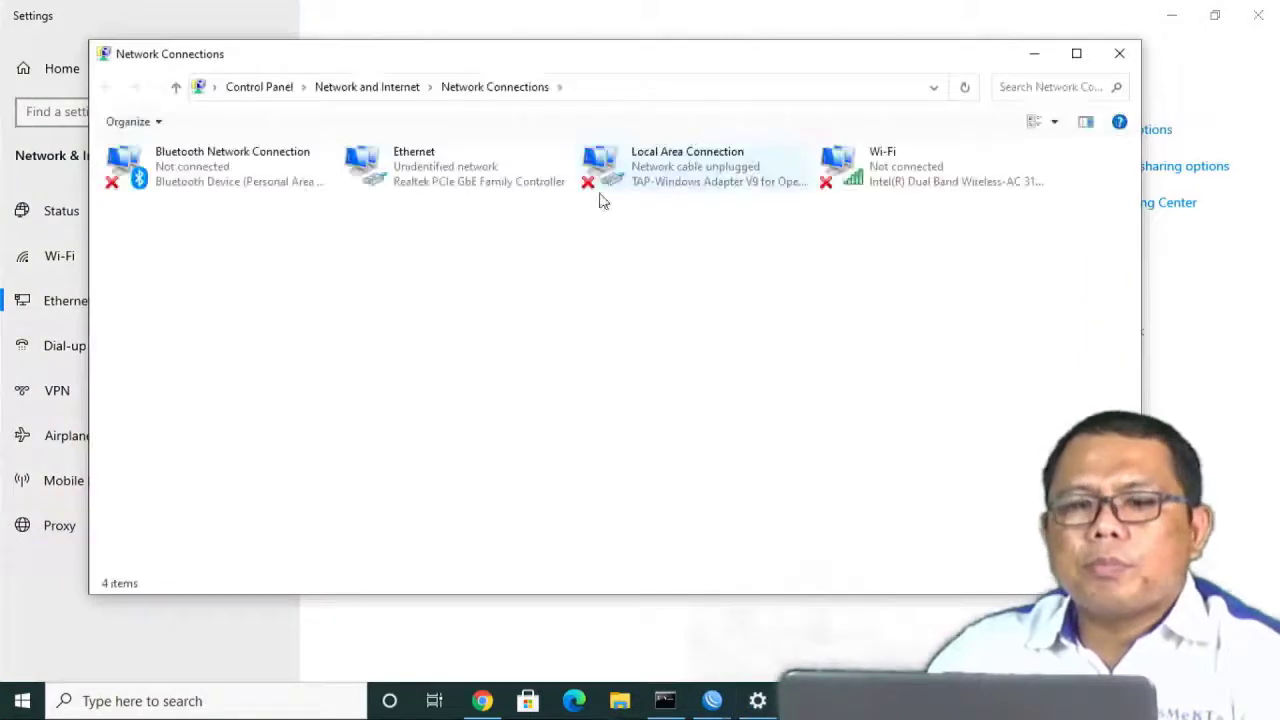
Give Ethernet IPv4 the static address 192.168.0.3 with mask 255.255.255.0.
{"action": "right_click", "coordinate": [395, 174]}
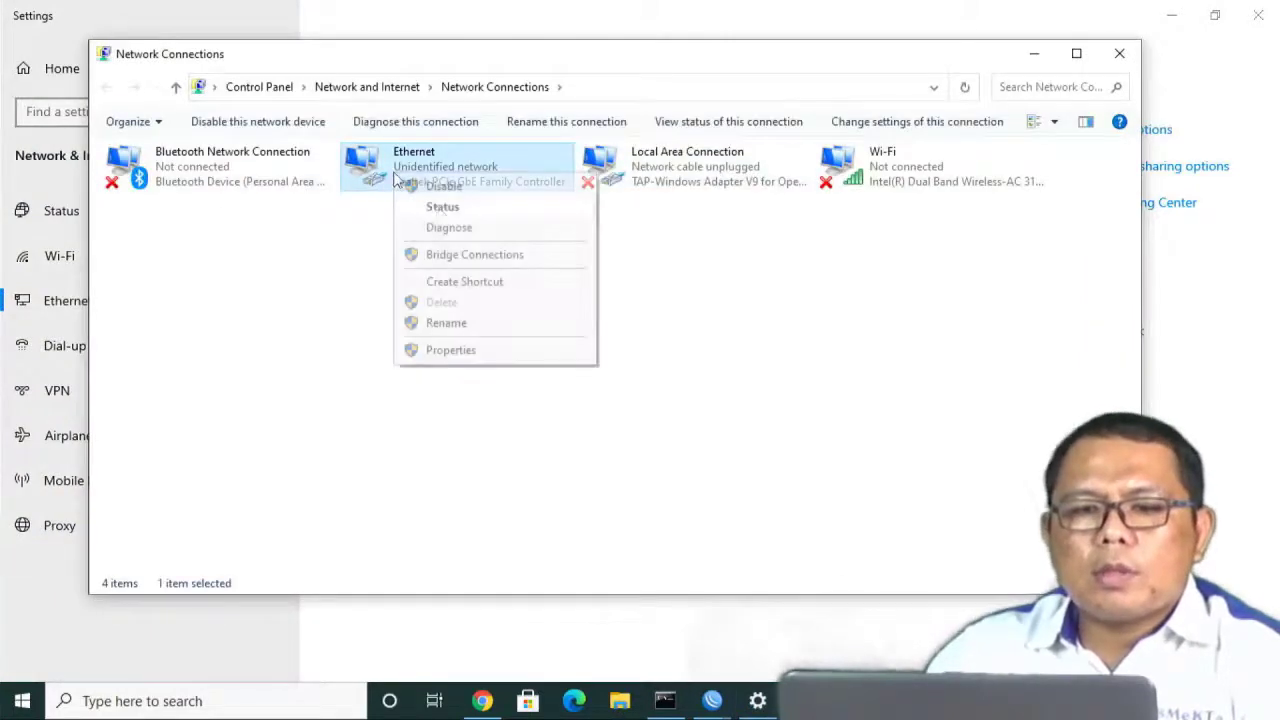
{"action": "left_click", "coordinate": [459, 351]}
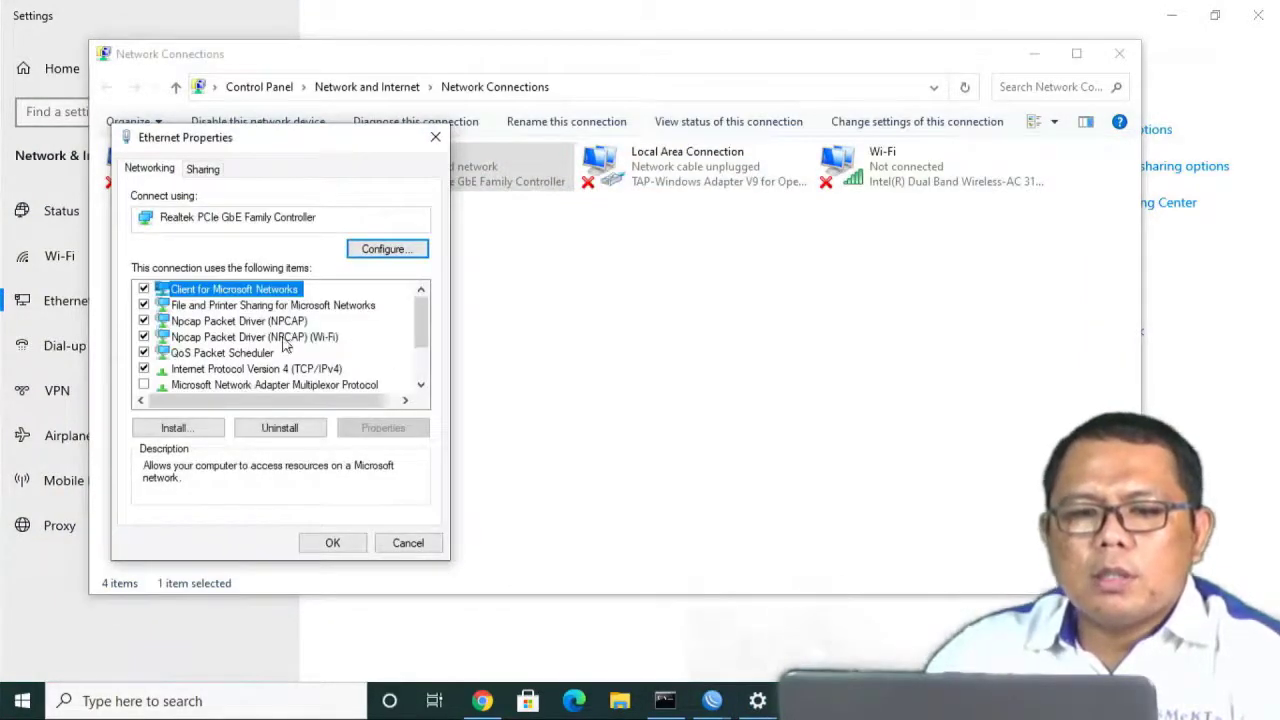
{"action": "double_click", "coordinate": [286, 368]}
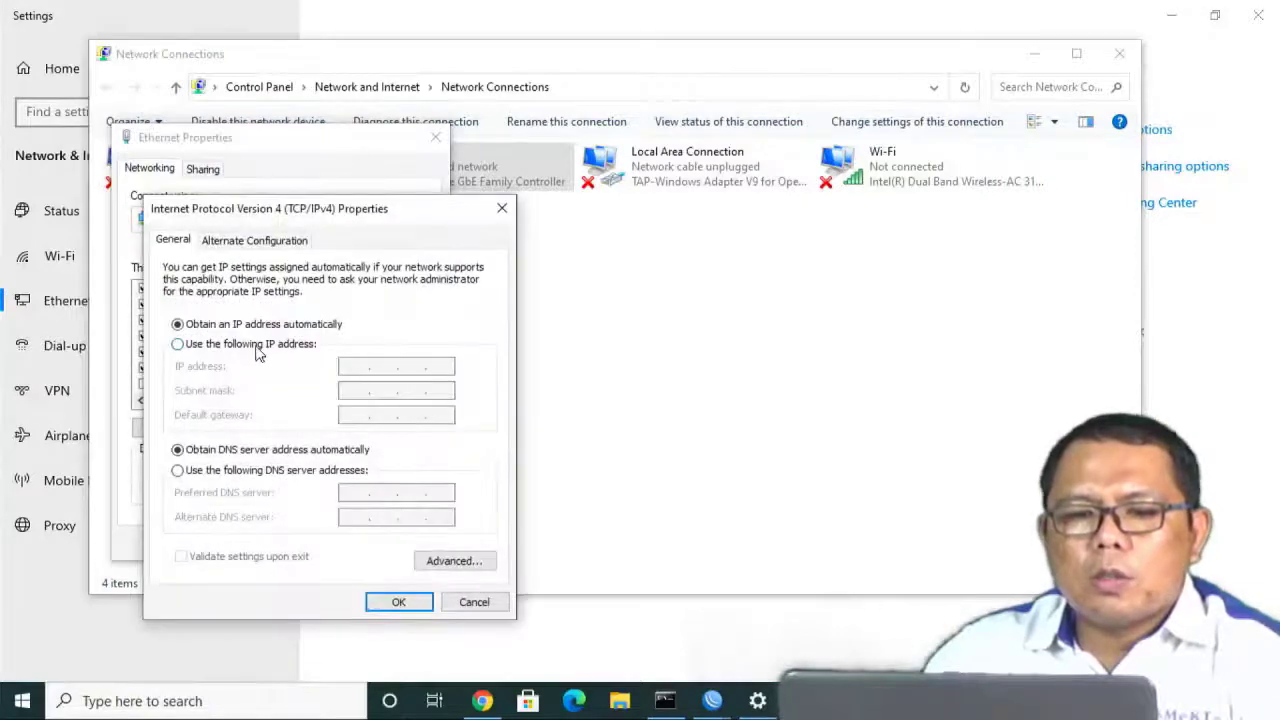
{"action": "left_click", "coordinate": [256, 346]}
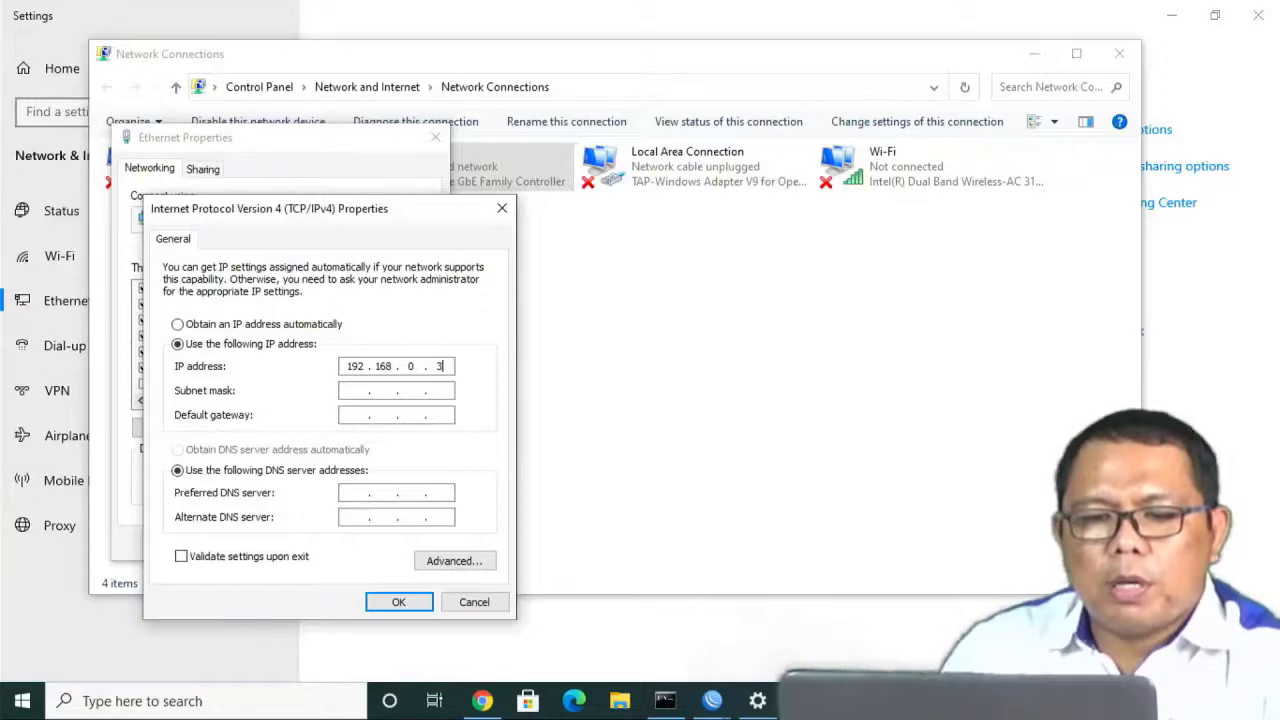
{"action": "left_click", "coordinate": [357, 395]}
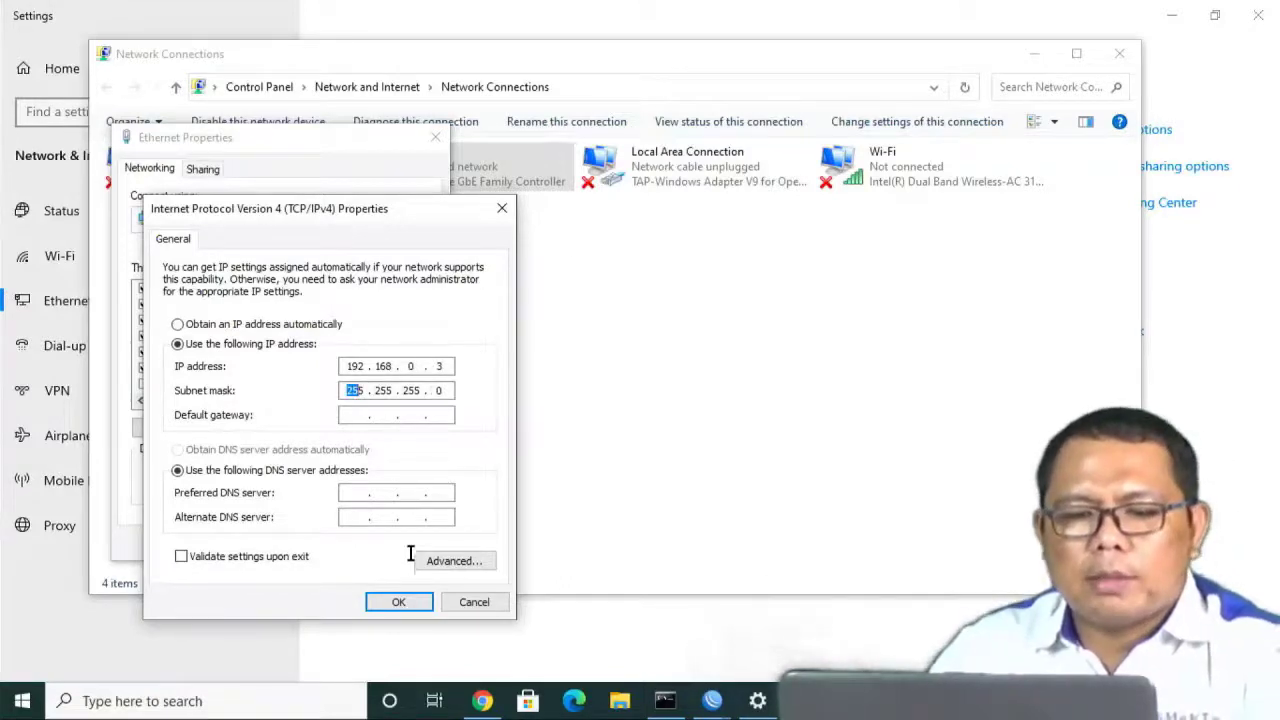
{"action": "left_click", "coordinate": [398, 601]}
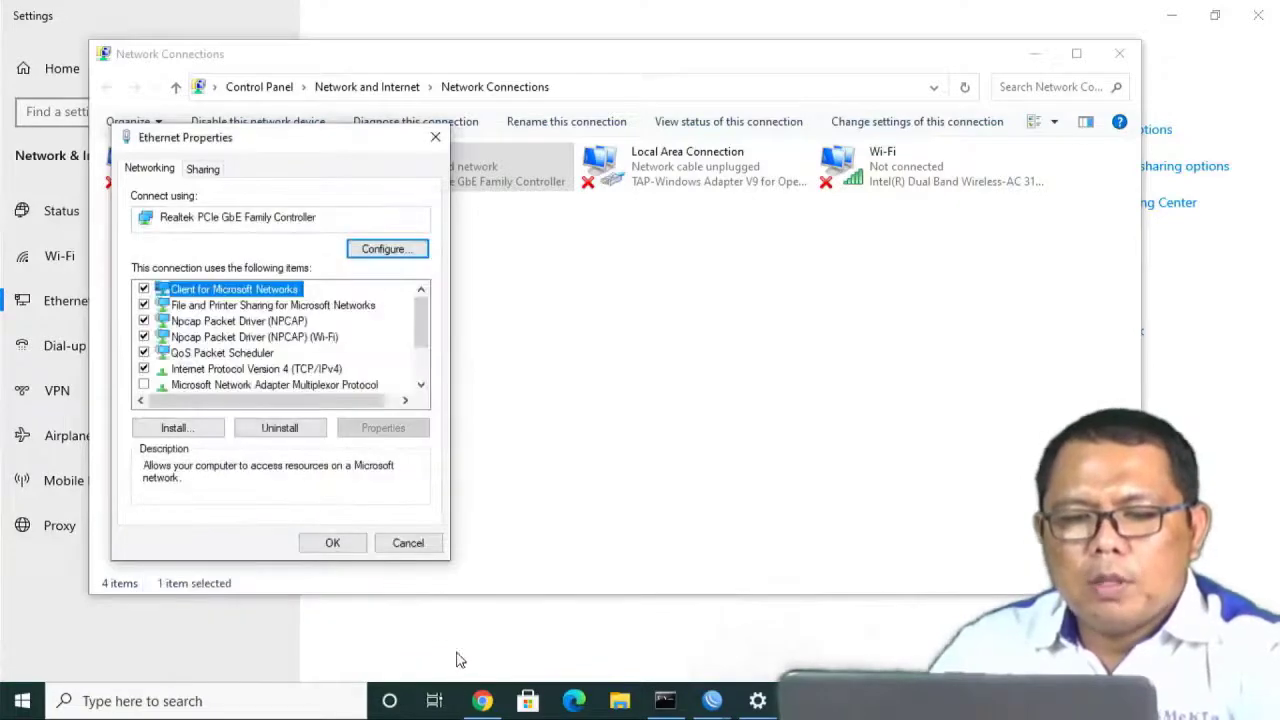
{"action": "left_click", "coordinate": [337, 545]}
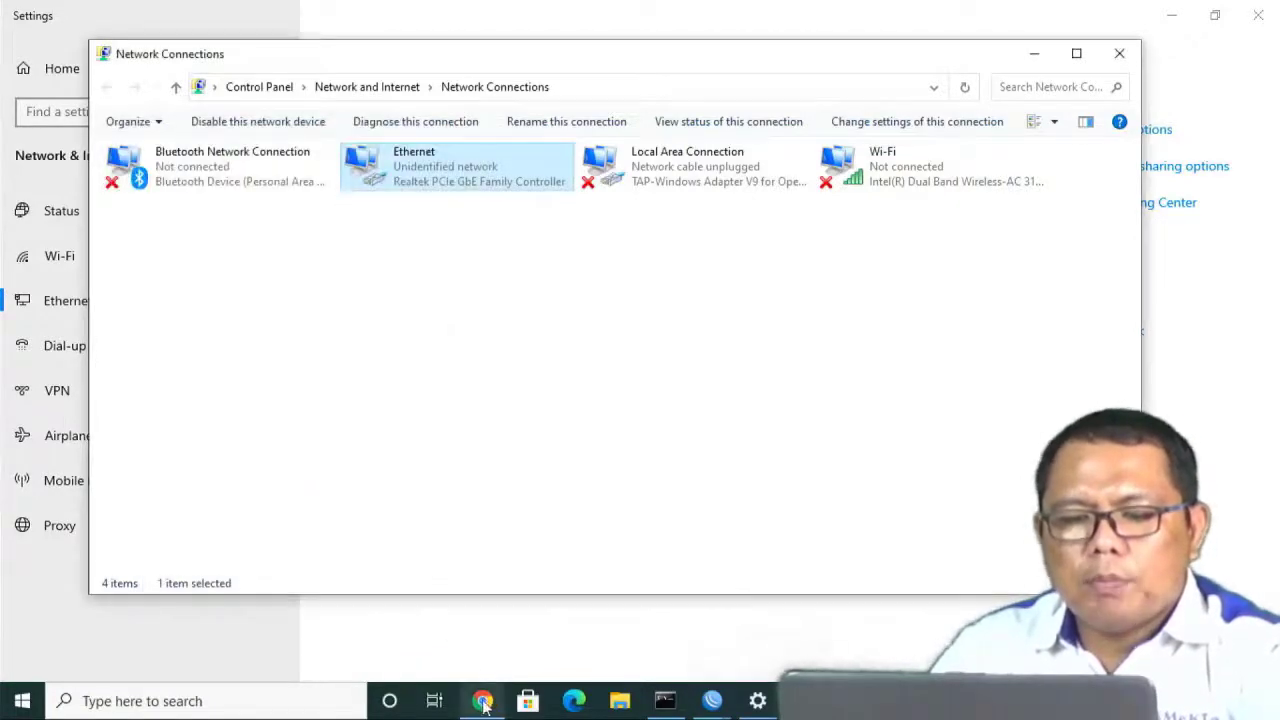
{"action": "left_click", "coordinate": [482, 700]}
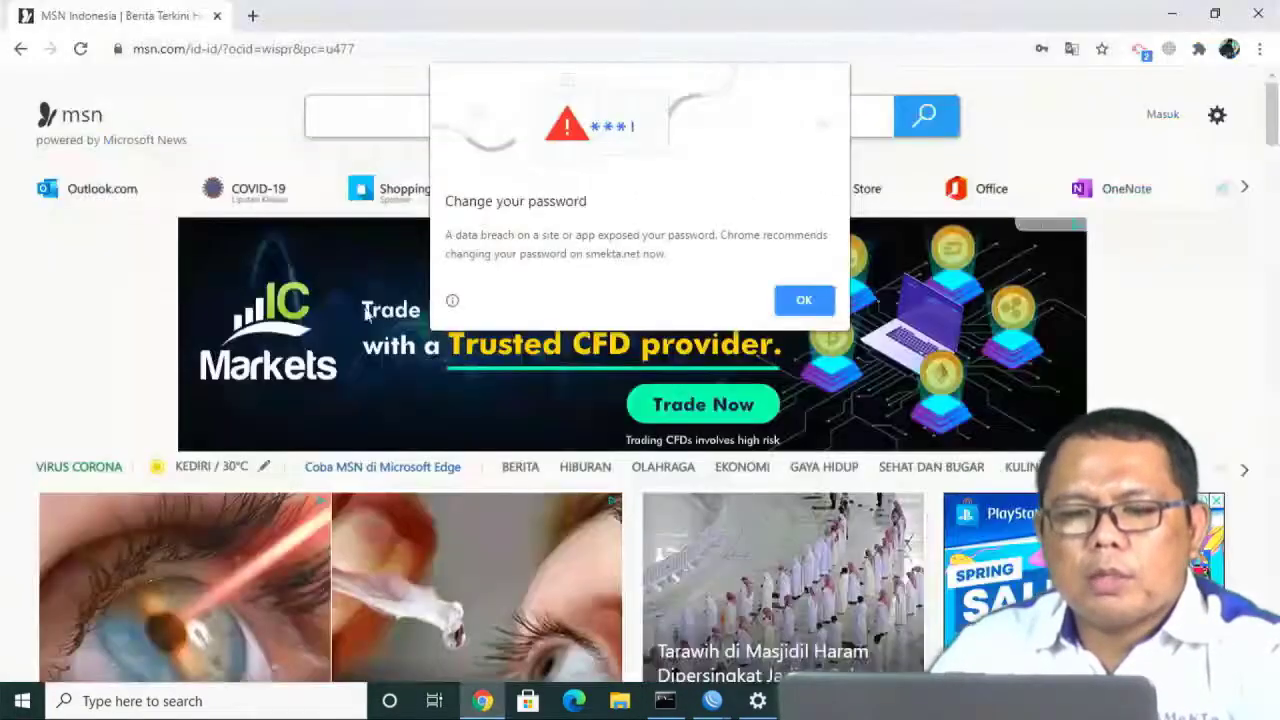
Load the TP-Link admin page at 192.168.0.254 and advance Quick Setup past the welcome page.
{"action": "left_click", "coordinate": [804, 303]}
{"action": "left_click", "coordinate": [263, 49]}
{"action": "type", "text": "1"}
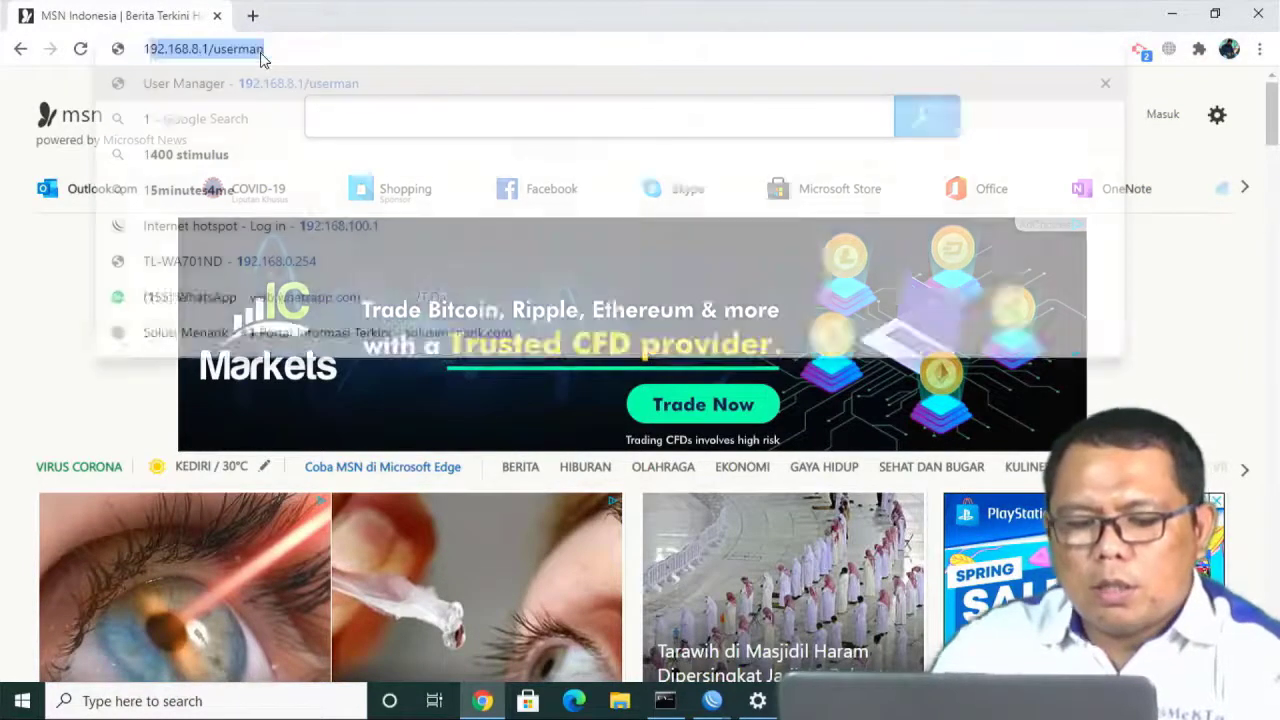
{"action": "type", "text": "92.168"}
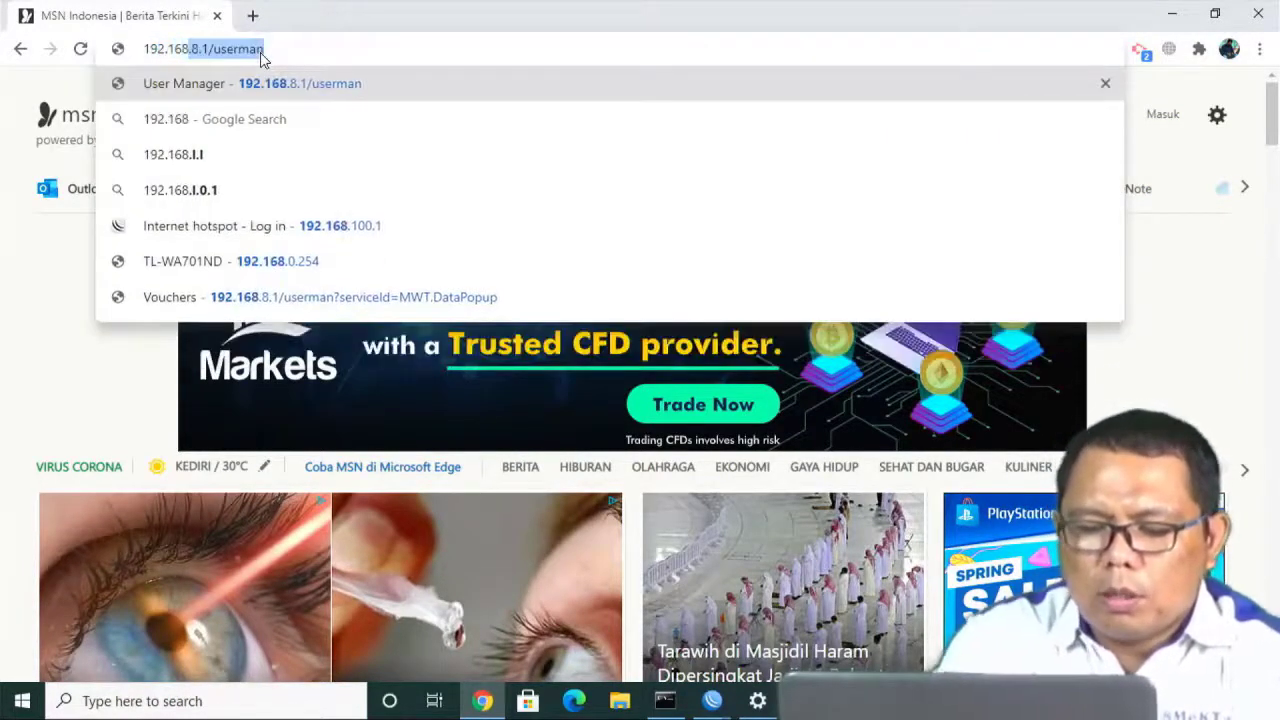
{"action": "type", "text": ".0.254"}
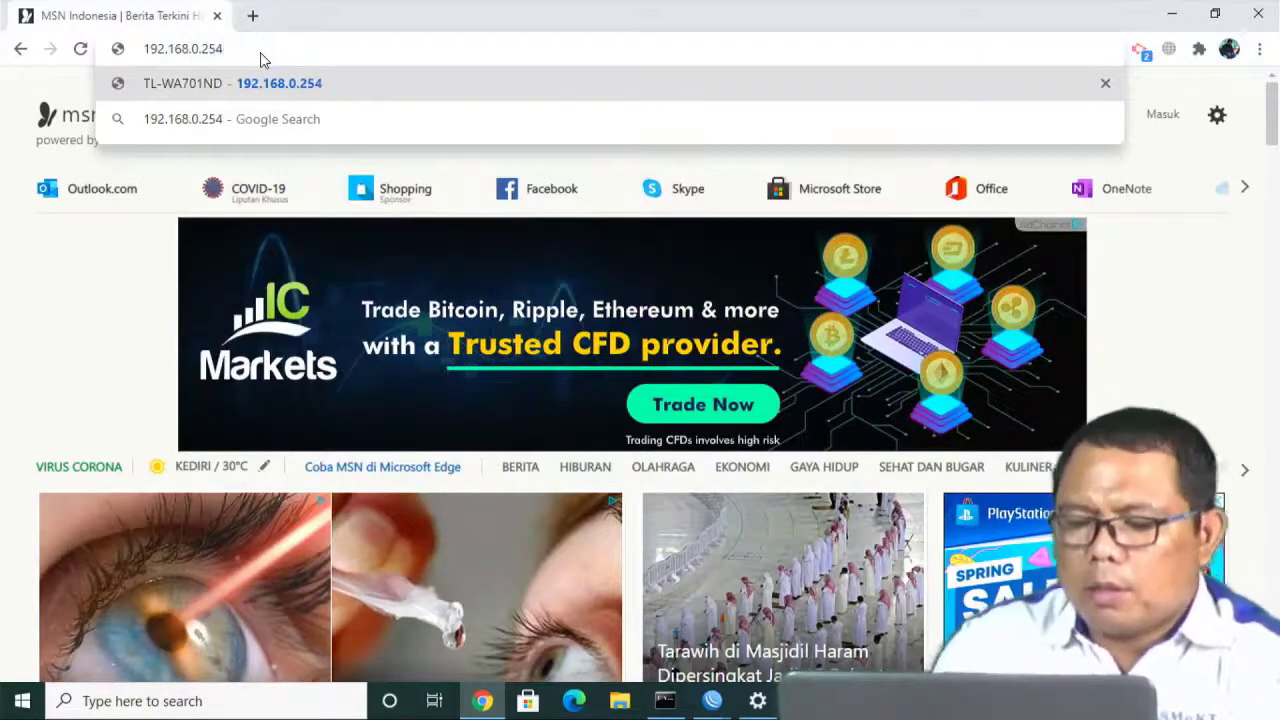
{"action": "key", "text": "Return"}
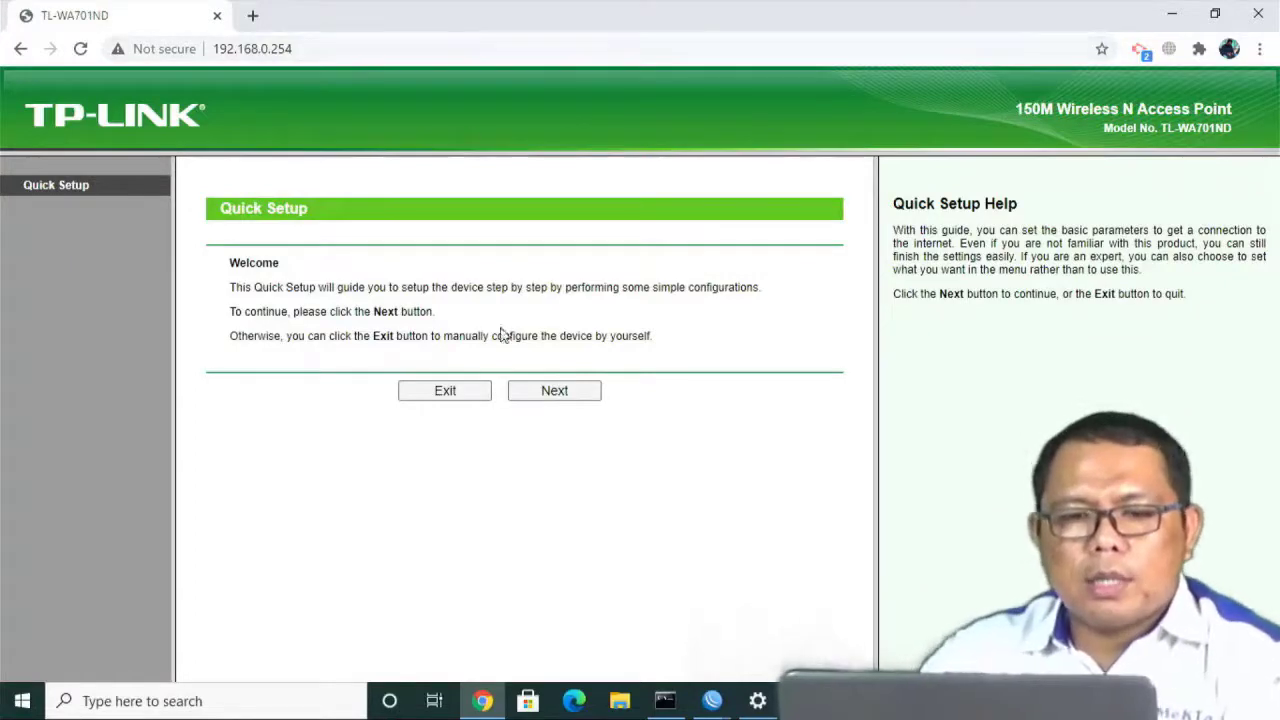
{"action": "left_click", "coordinate": [545, 397]}
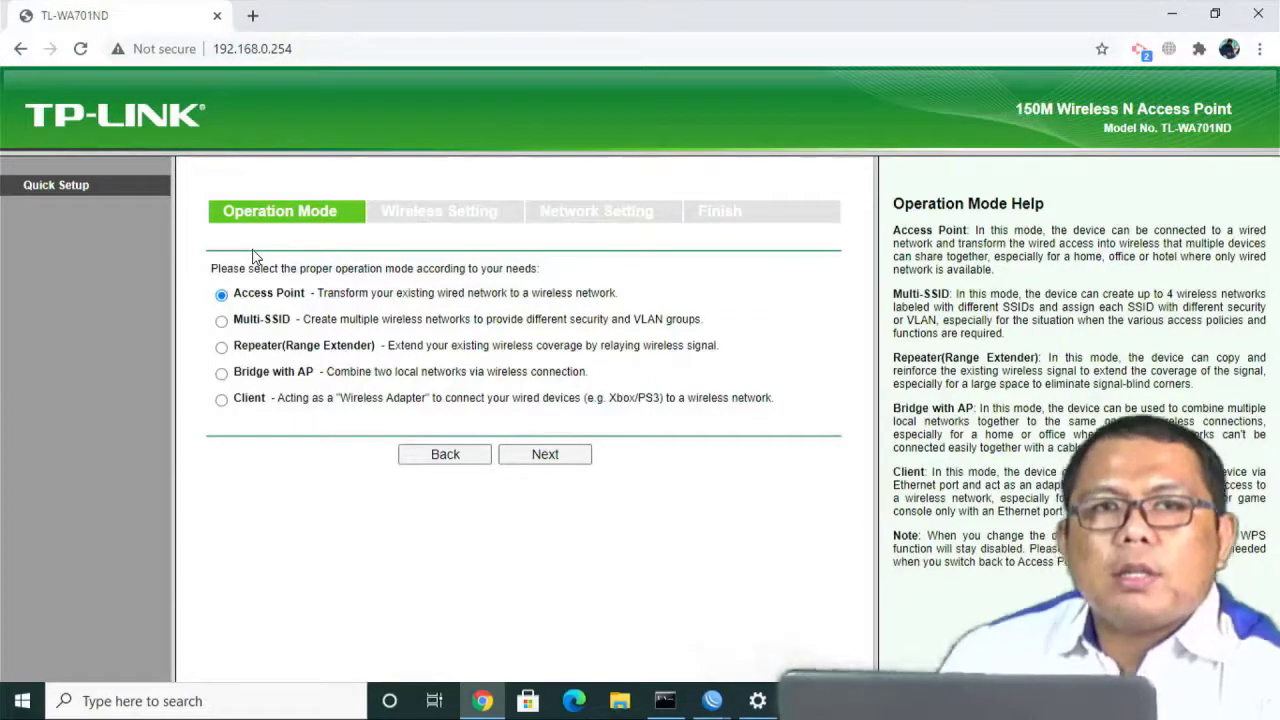
Keep Access Point mode, set SSID WIFIKU2 with No Security, and change IP to 192.168.100.254.
{"action": "left_click", "coordinate": [570, 457]}
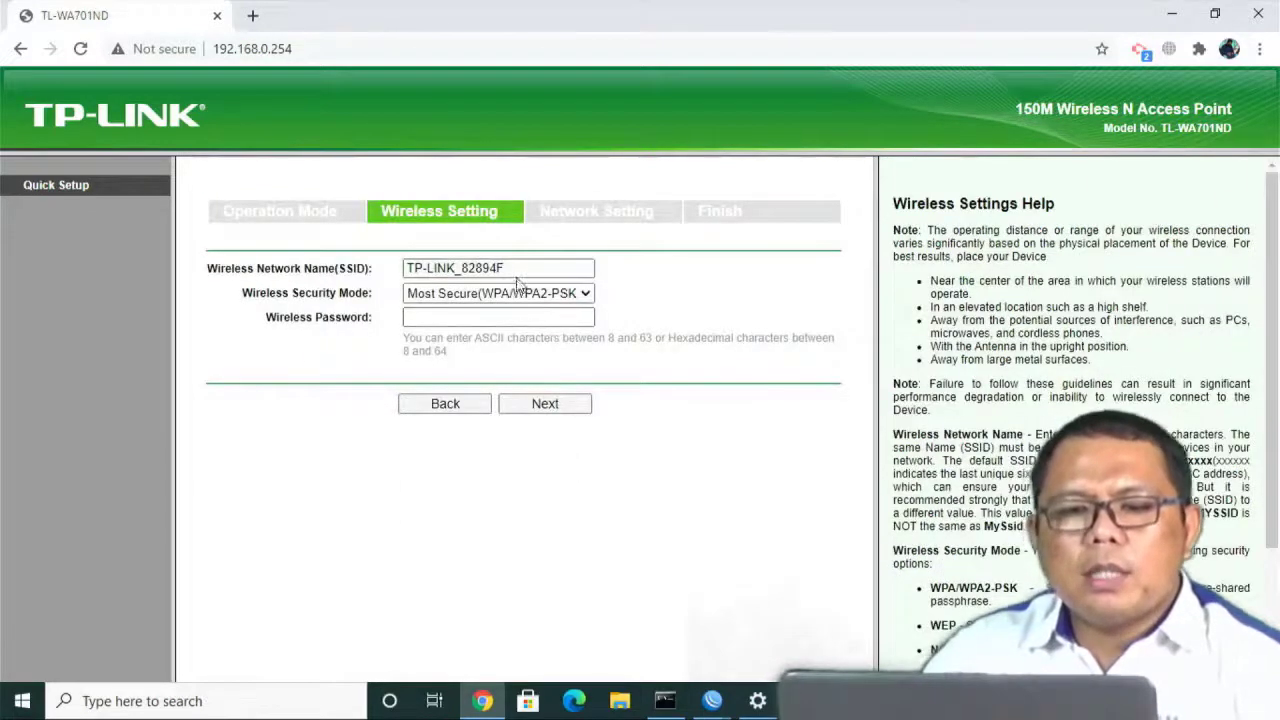
{"action": "left_click_drag", "start_coordinate": [560, 268], "coordinate": [340, 285]}
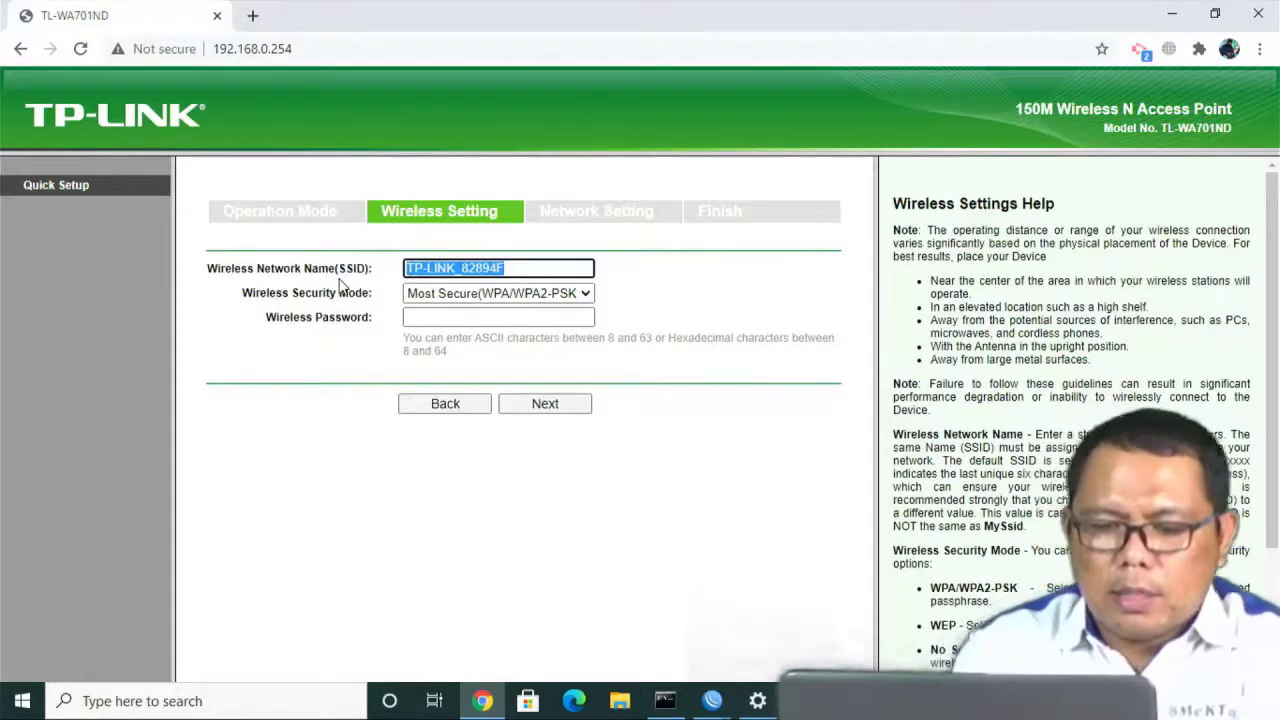
{"action": "type", "text": "WIFIKU2"}
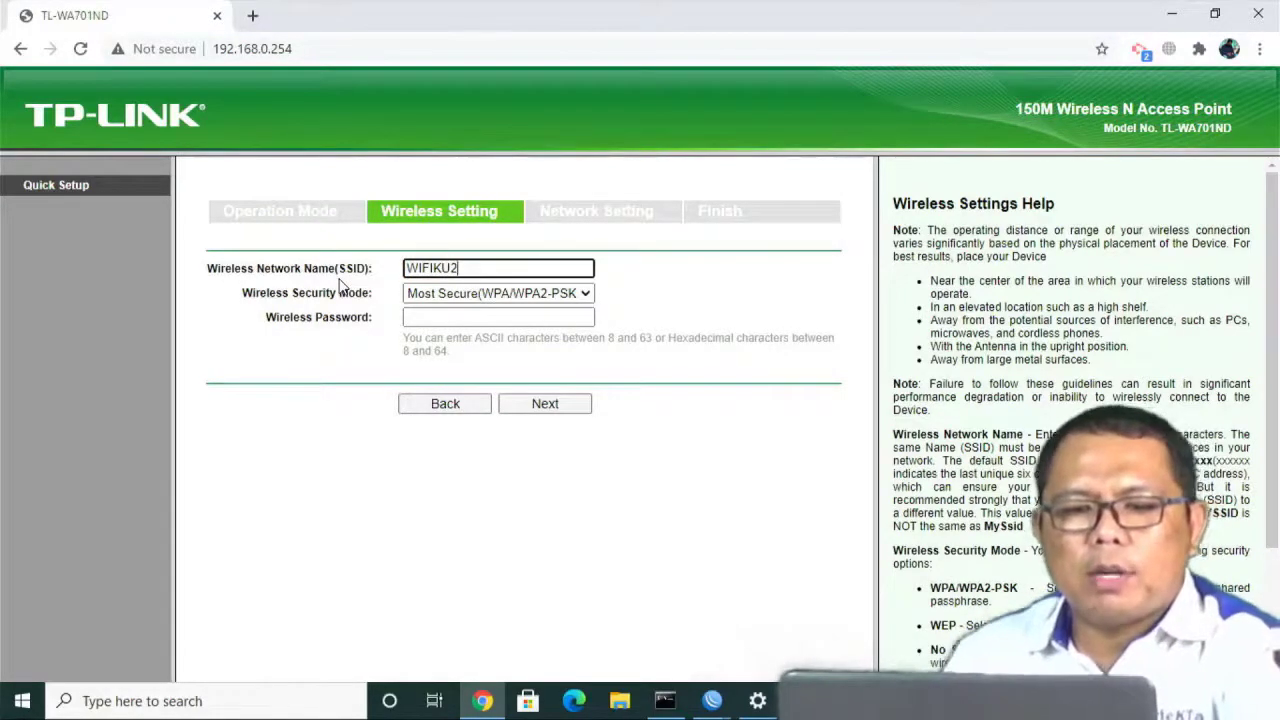
{"action": "left_click", "coordinate": [458, 294]}
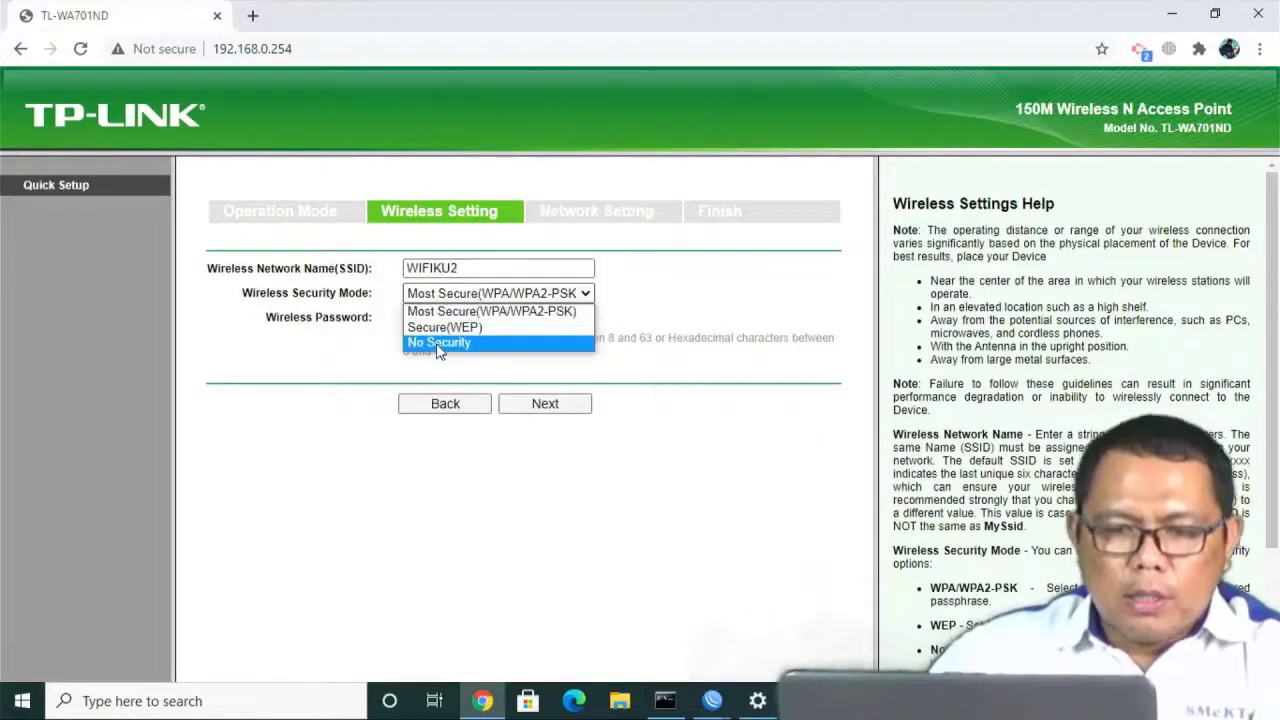
{"action": "left_click", "coordinate": [437, 343]}
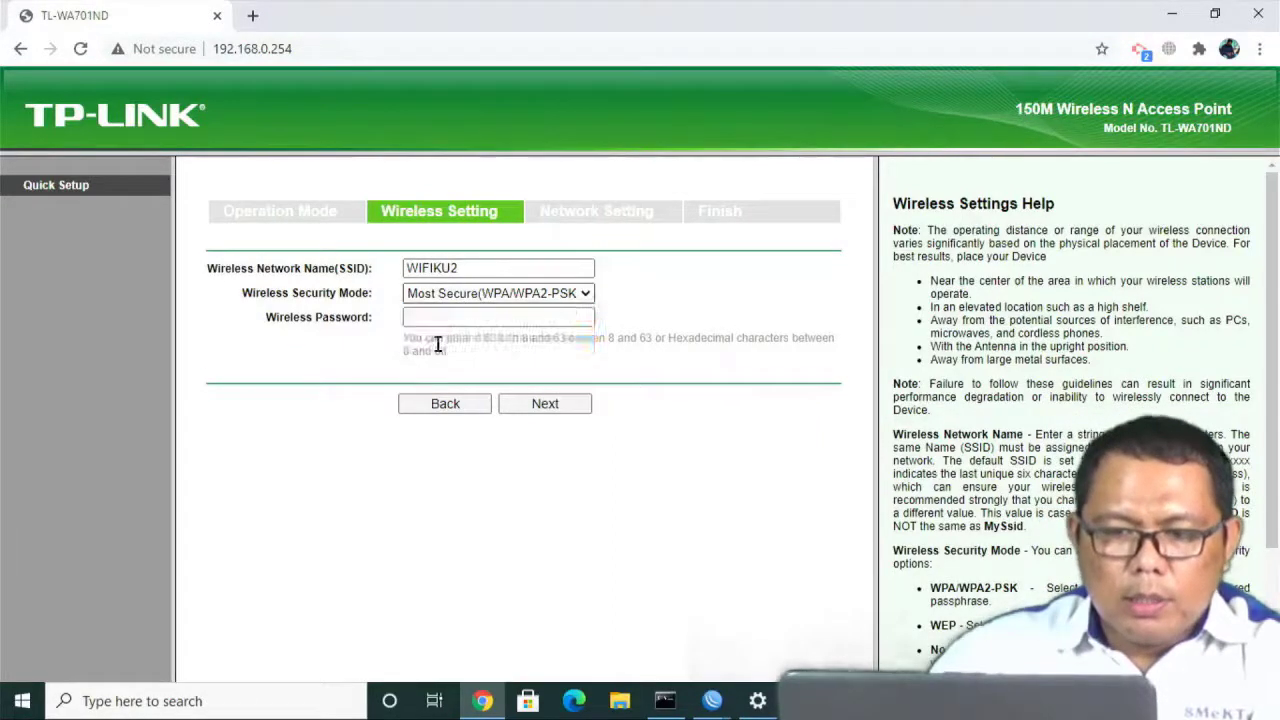
{"action": "left_click", "coordinate": [556, 395]}
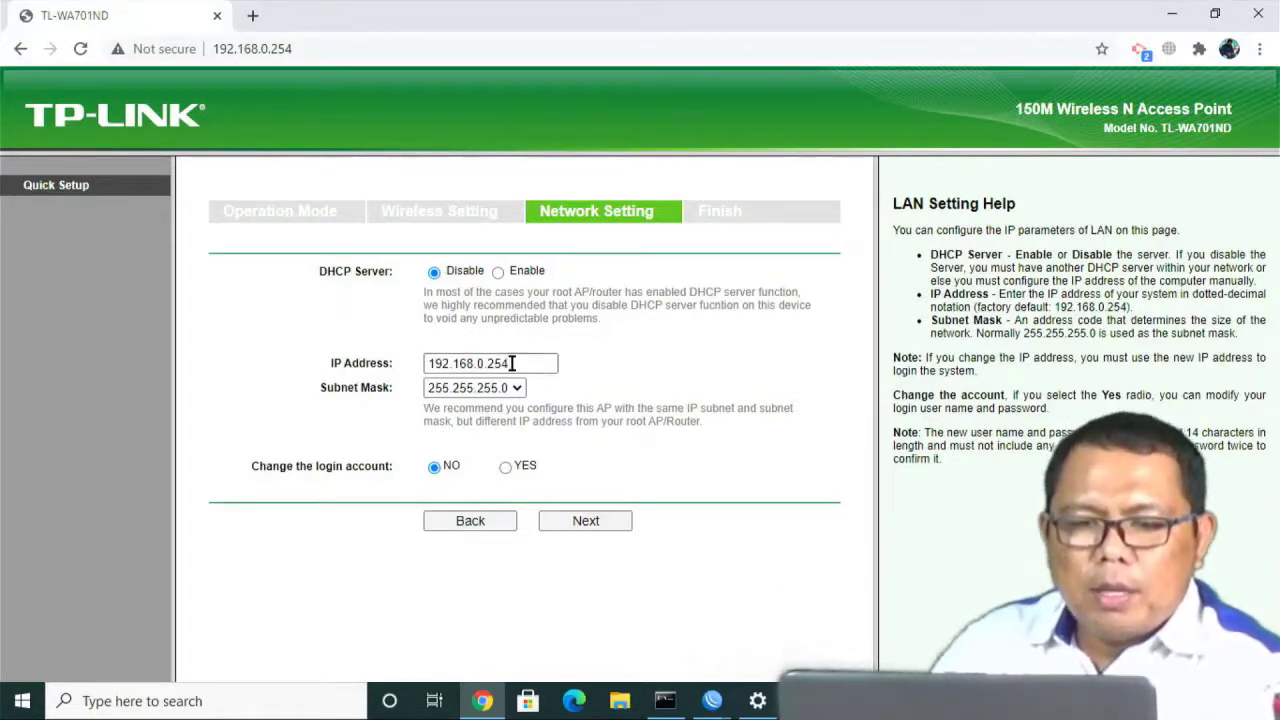
{"action": "left_click_drag", "start_coordinate": [512, 363], "coordinate": [484, 367]}
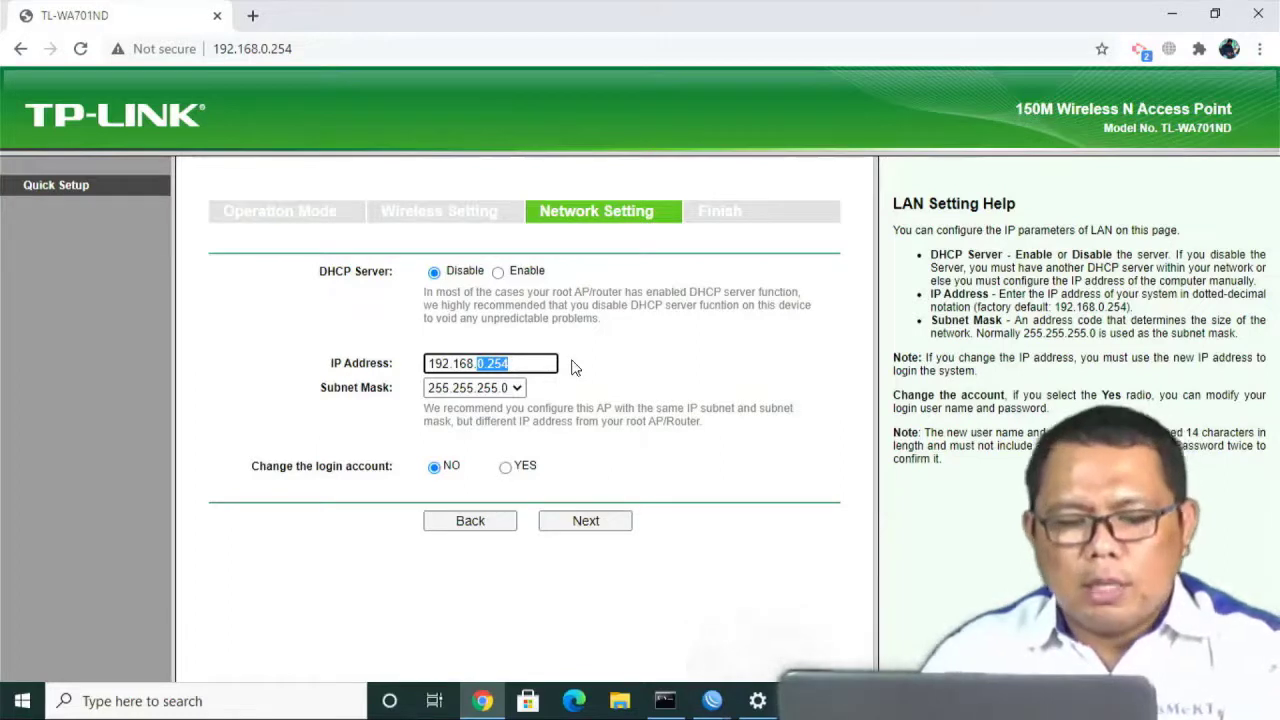
{"action": "type", "text": "100"}
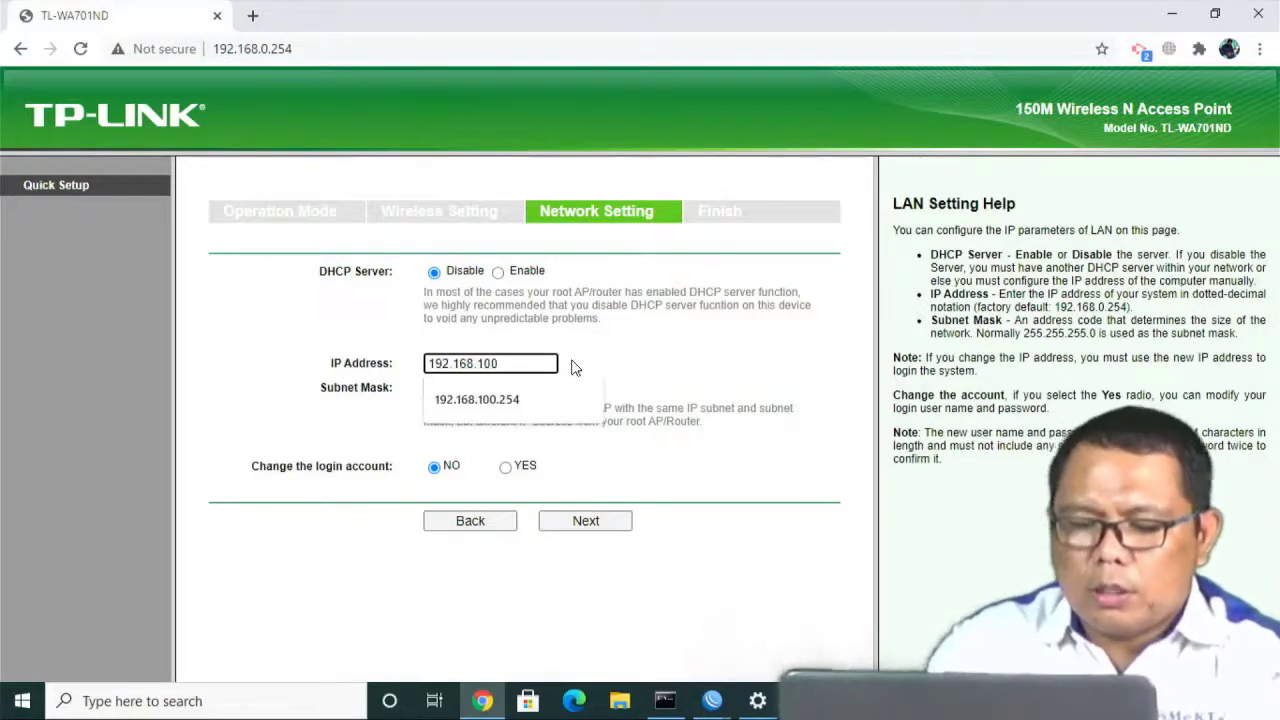
{"action": "type", "text": ".254"}
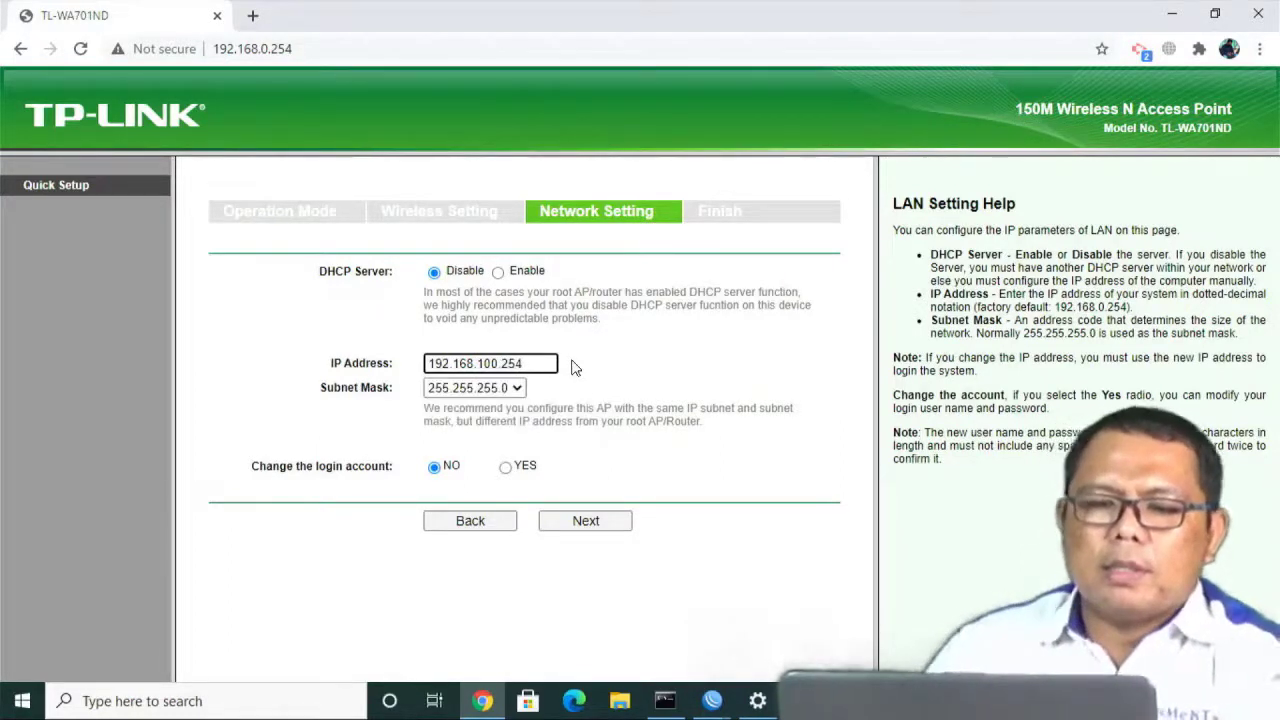
Finish Quick Setup and confirm rebooting the access point.
{"action": "left_click", "coordinate": [583, 522]}
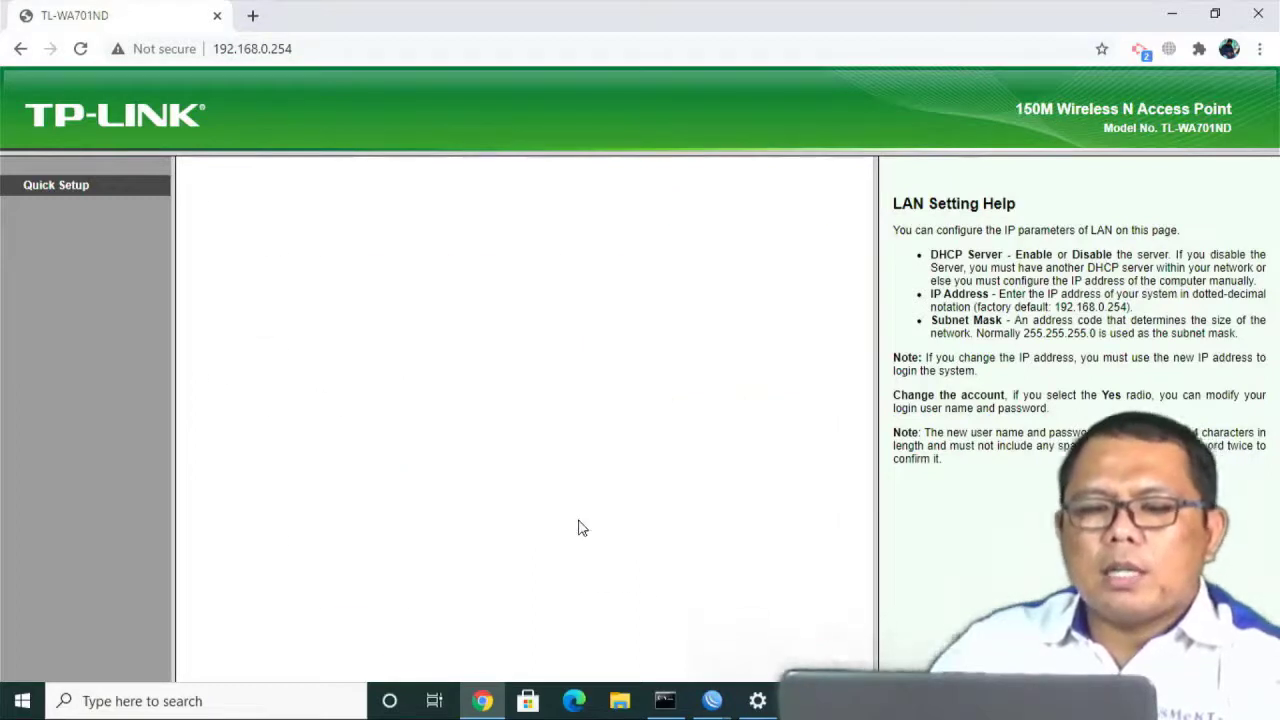
{"action": "left_click", "coordinate": [545, 656]}
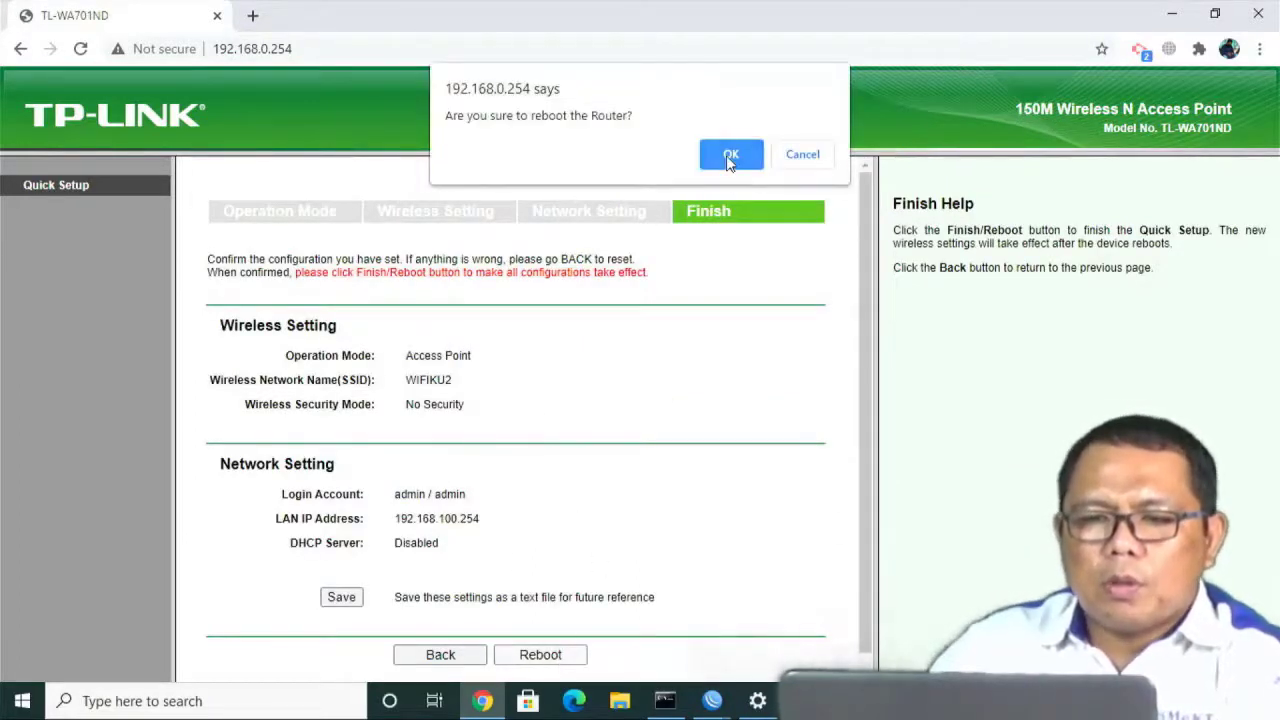
{"action": "left_click", "coordinate": [728, 157]}
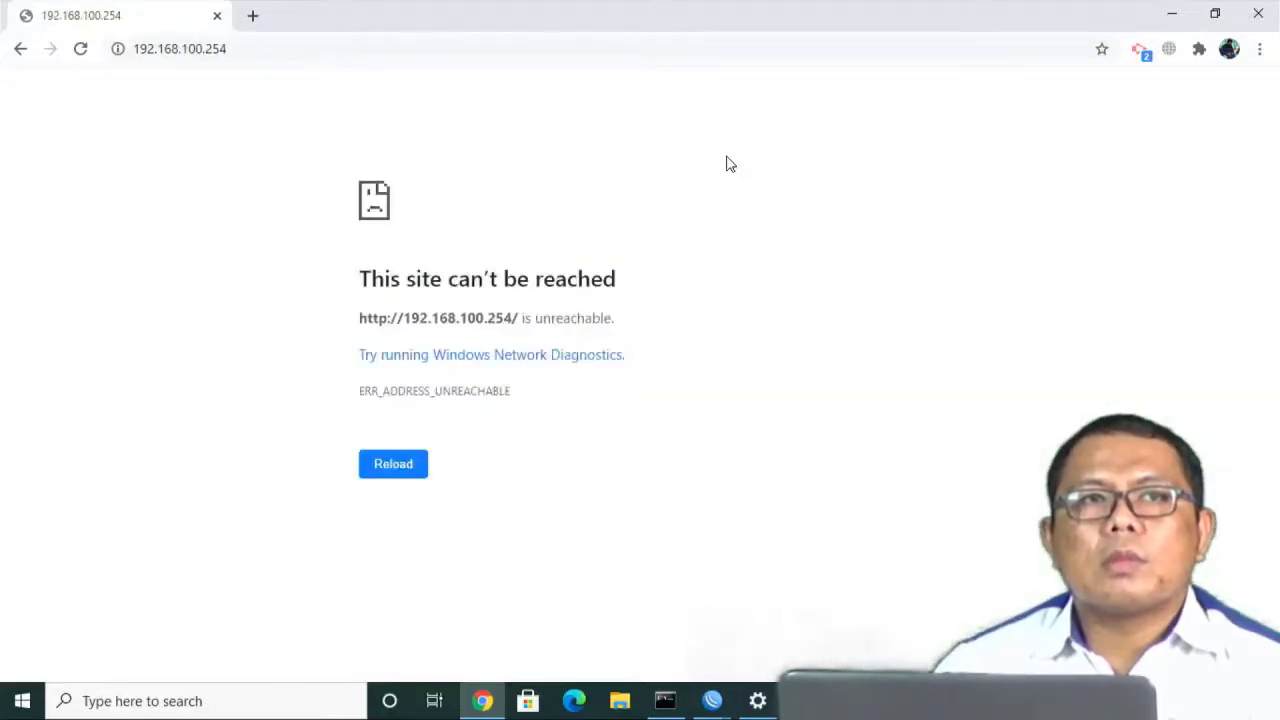
Close Chrome and Network Connections, turn Wi-Fi on, and join WIFIKU2 with Connect automatically.
{"action": "left_click", "coordinate": [1262, 12]}
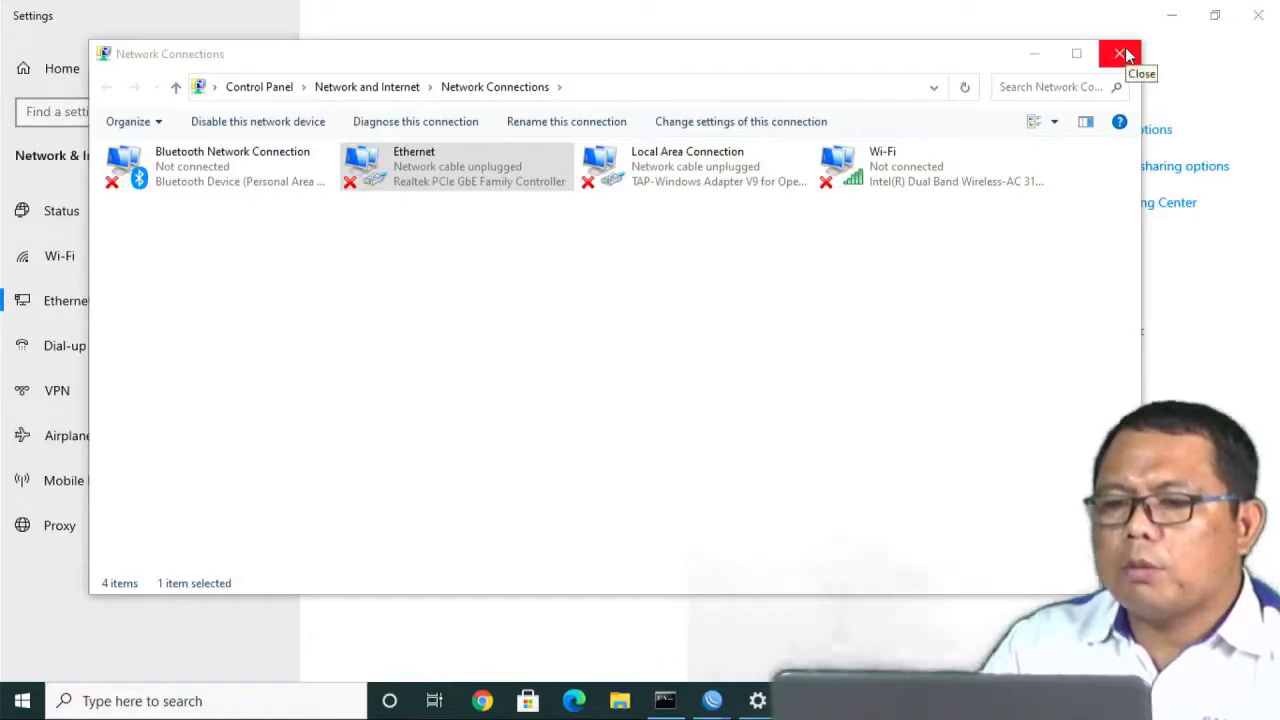
{"action": "left_click", "coordinate": [1123, 54]}
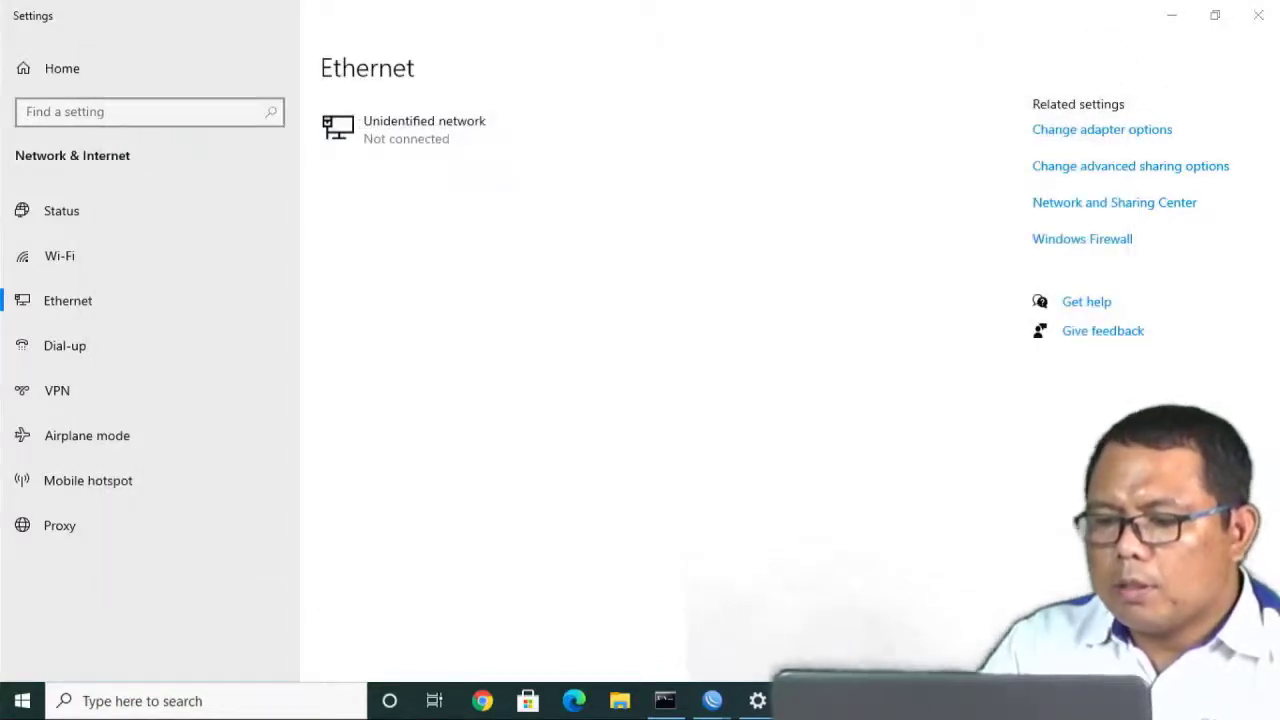
{"action": "left_click", "coordinate": [1118, 701]}
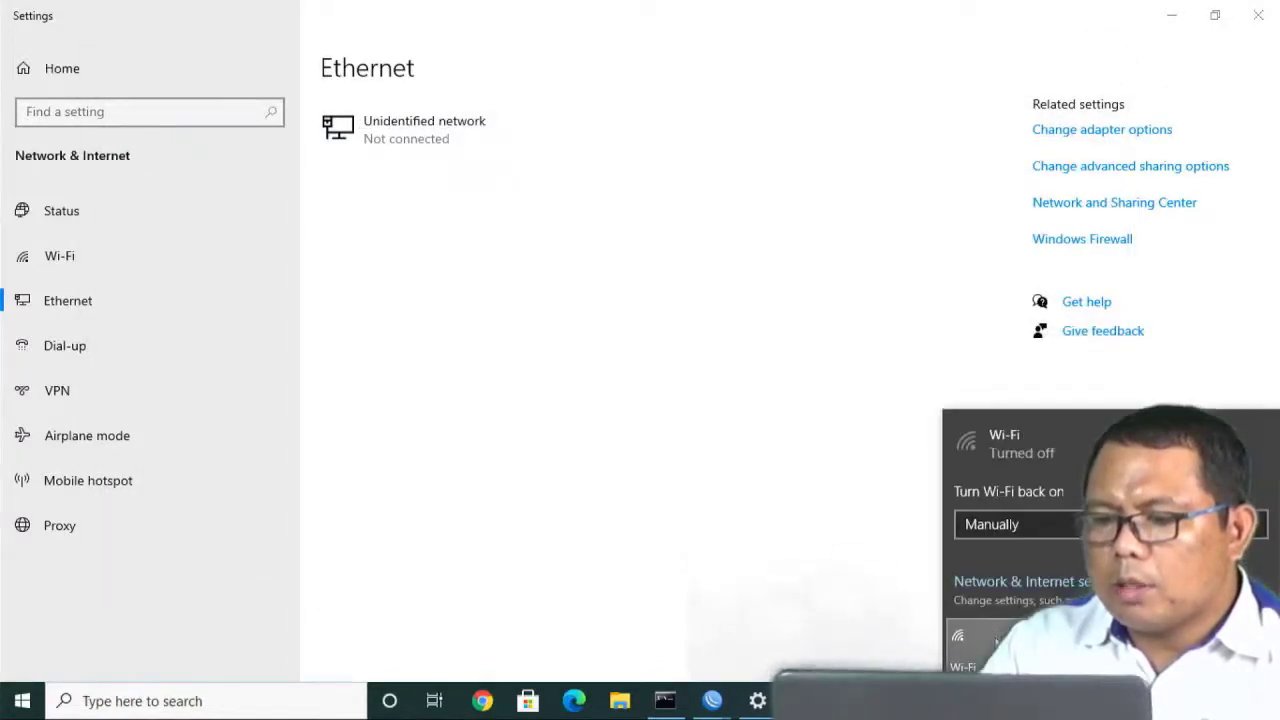
{"action": "left_click", "coordinate": [965, 645]}
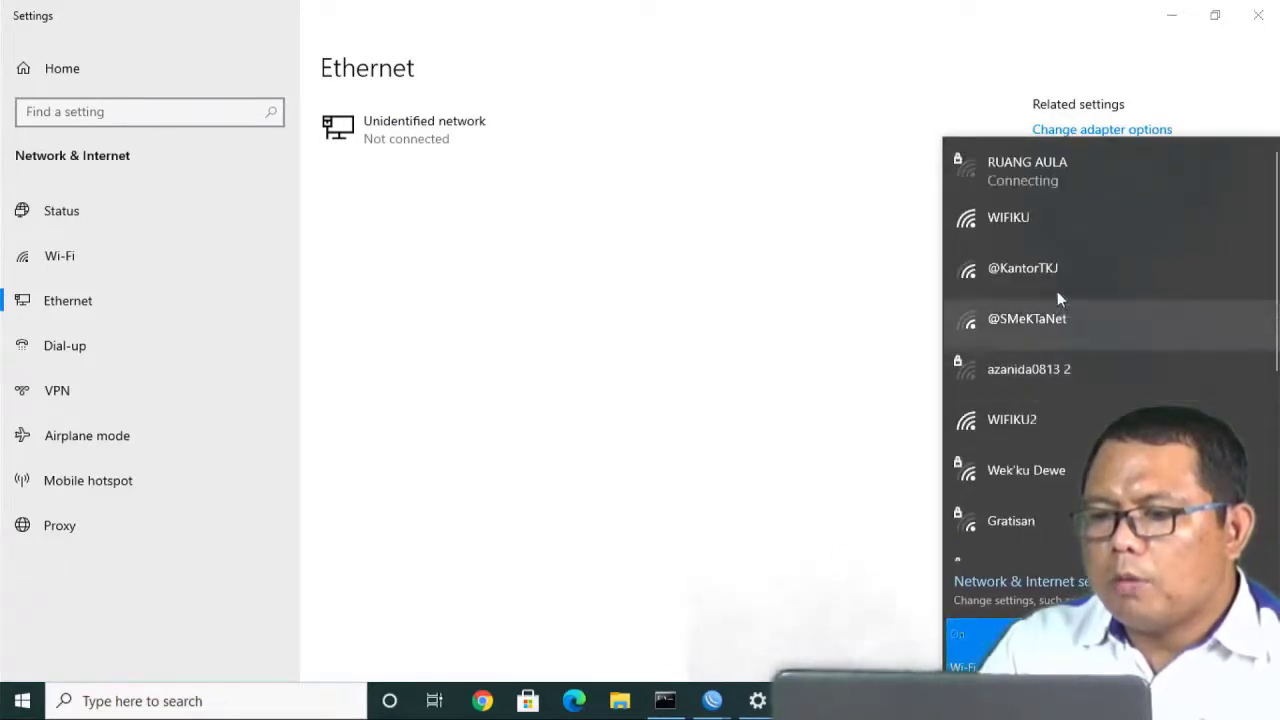
{"action": "left_click", "coordinate": [1040, 428]}
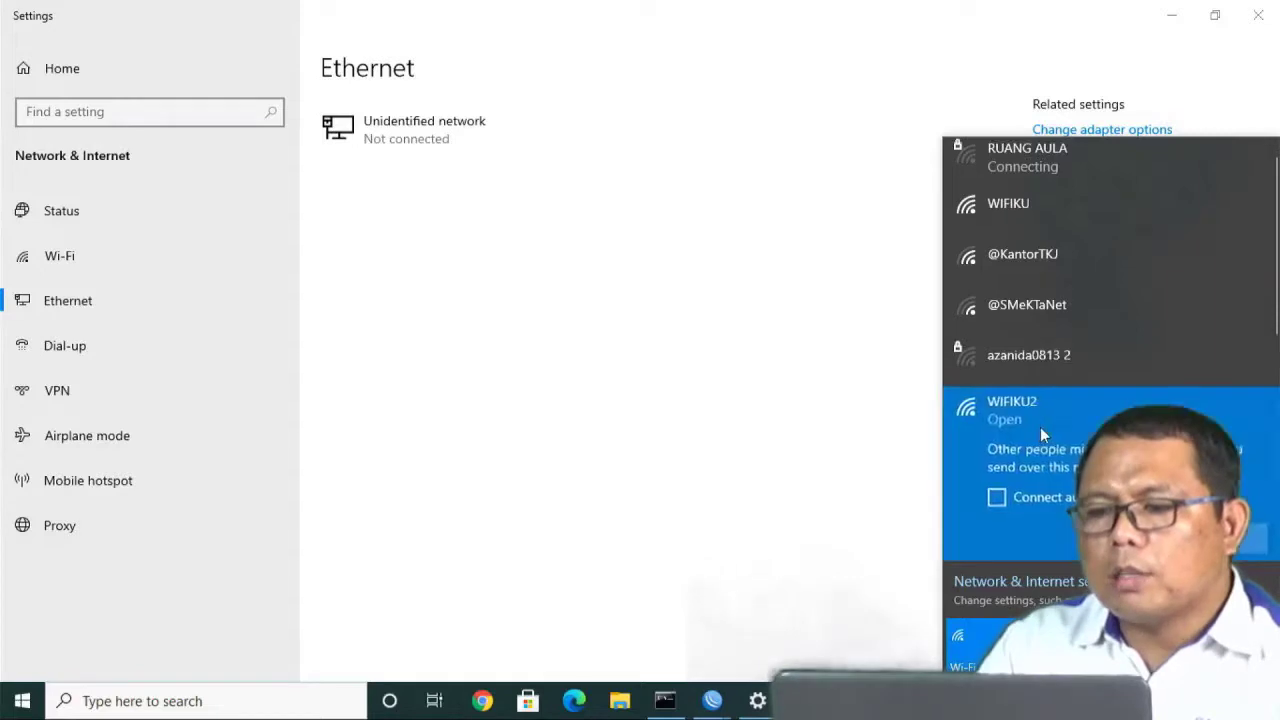
{"action": "left_click", "coordinate": [1008, 498]}
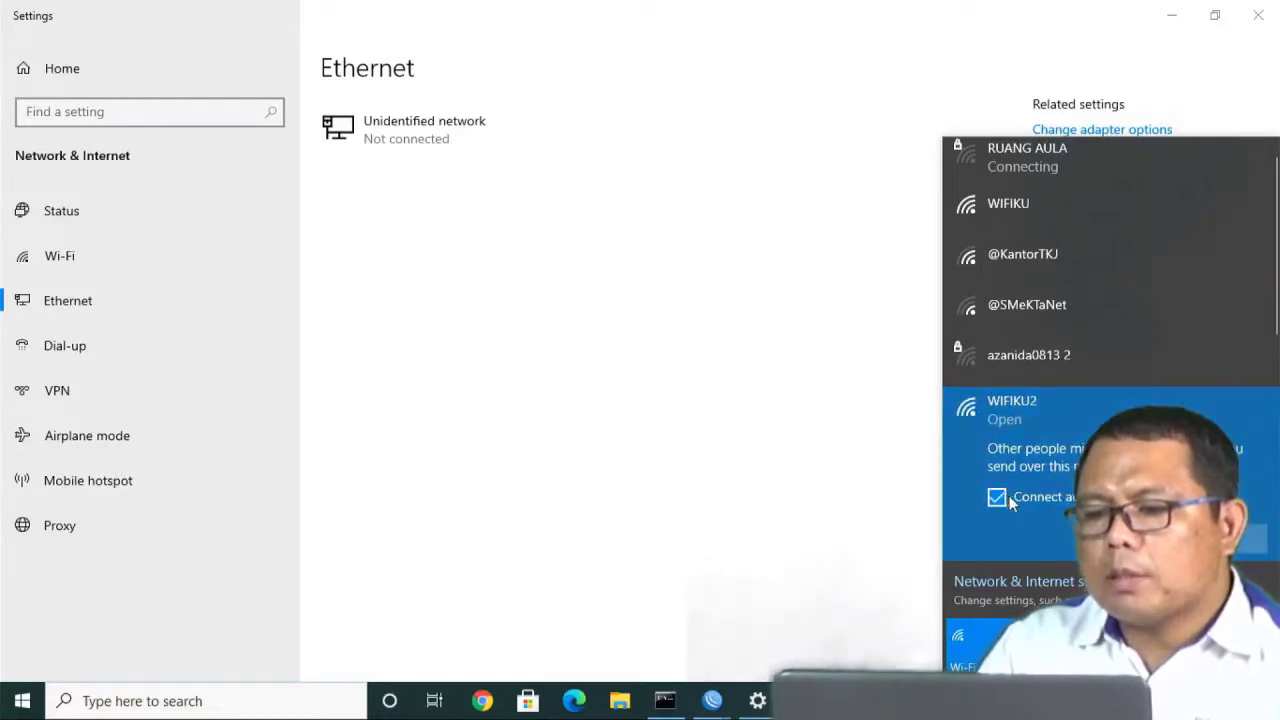
{"action": "left_click", "coordinate": [1027, 209]}
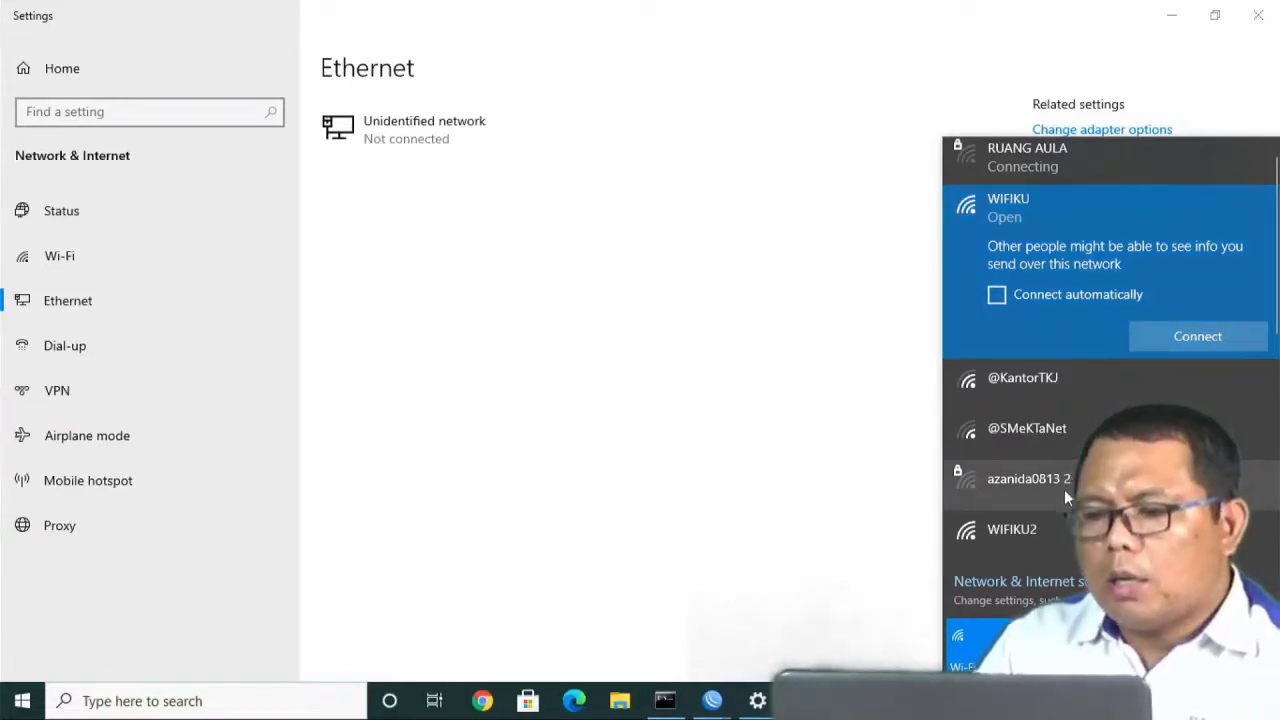
{"action": "left_click", "coordinate": [1063, 527]}
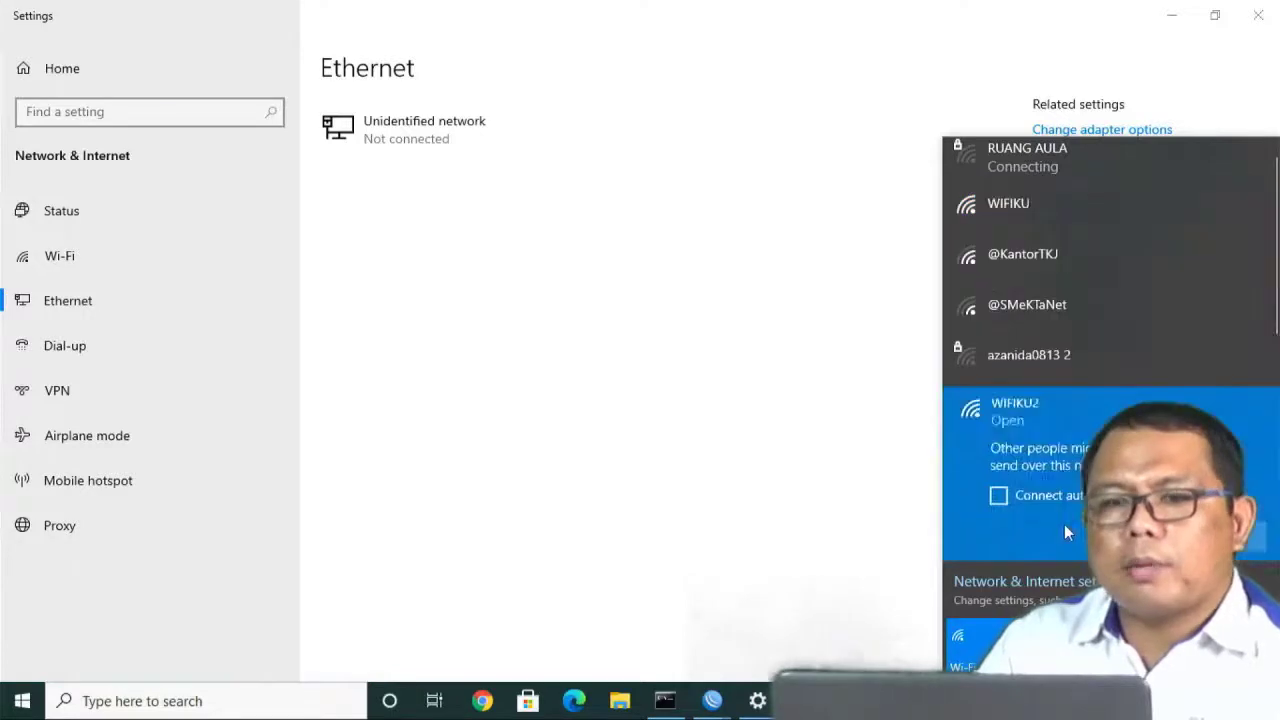
{"action": "left_click", "coordinate": [1051, 497]}
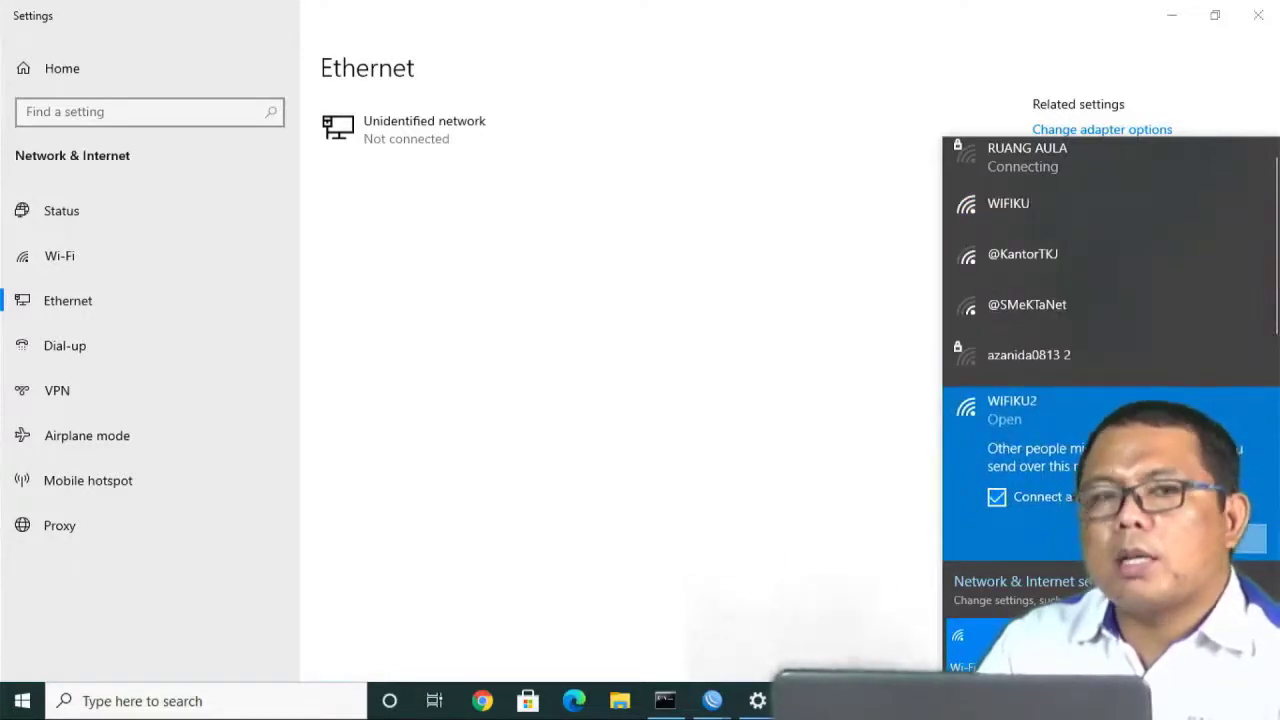
{"action": "left_click", "coordinate": [1190, 539]}
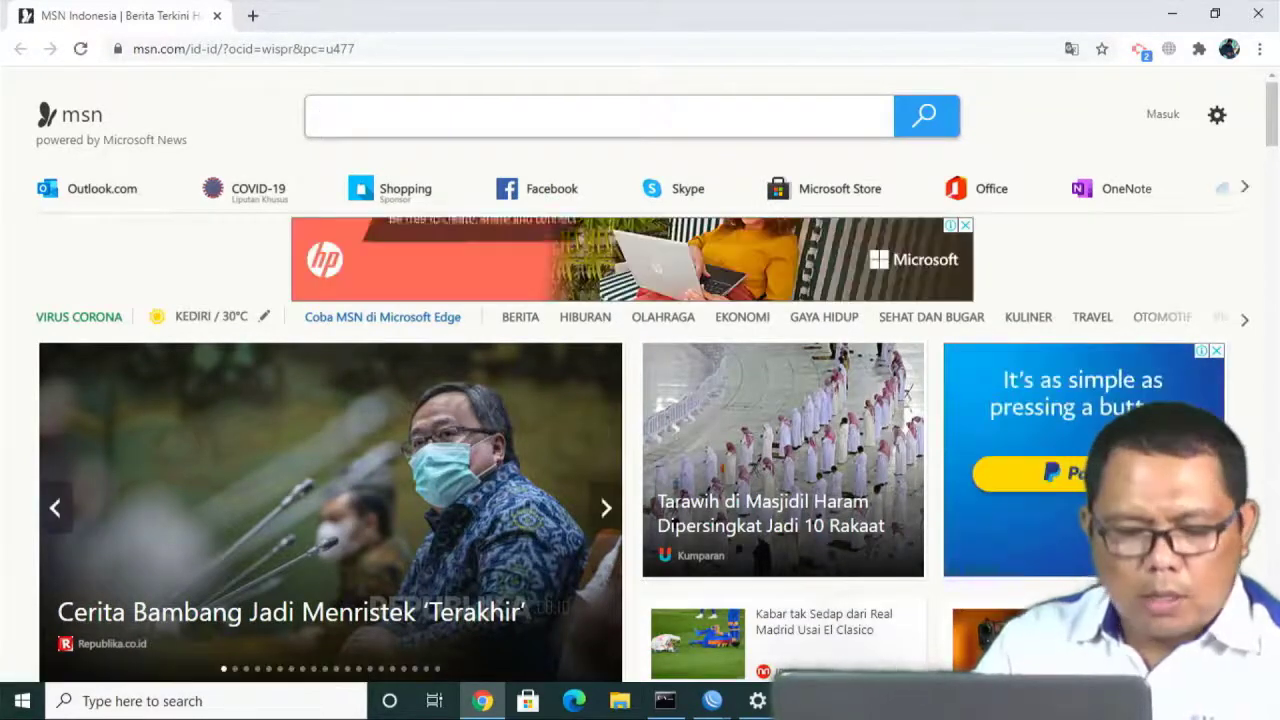
Check the Wi-Fi status and open the smekta.net hotspot page in a new tab.
{"action": "left_click", "coordinate": [1115, 701]}
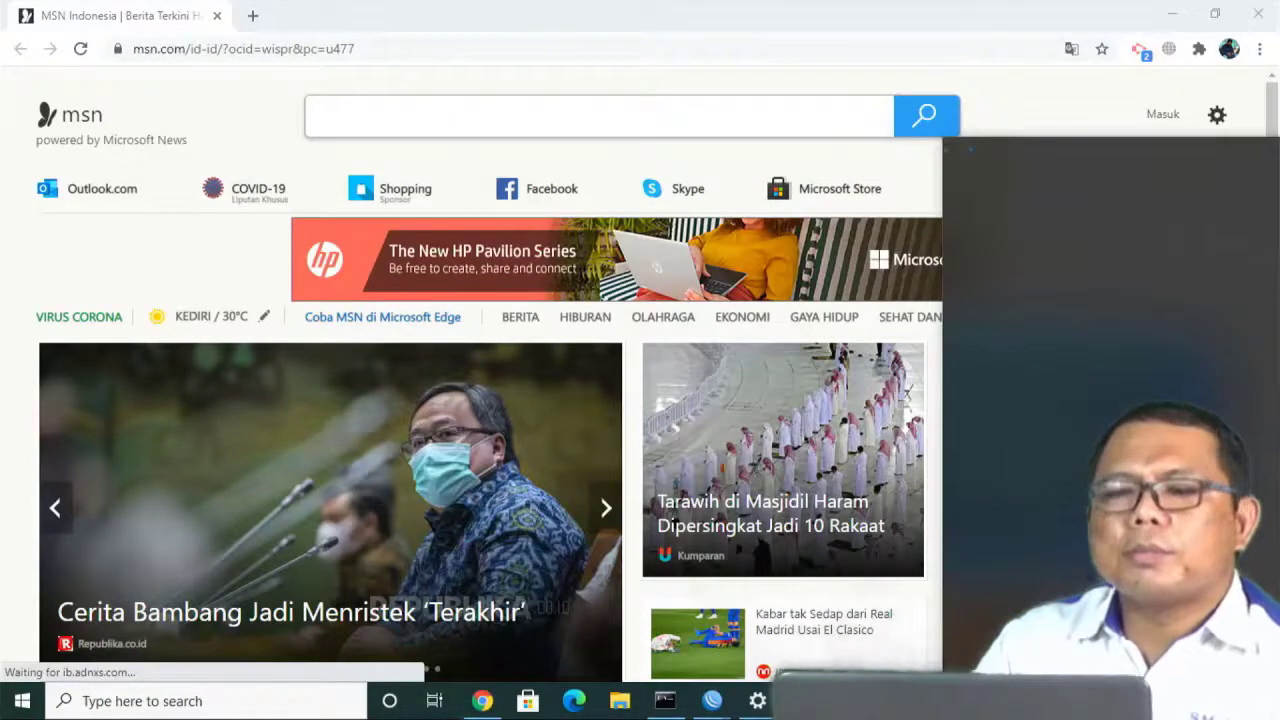
{"action": "left_click", "coordinate": [252, 16]}
{"action": "type", "text": "sm"}
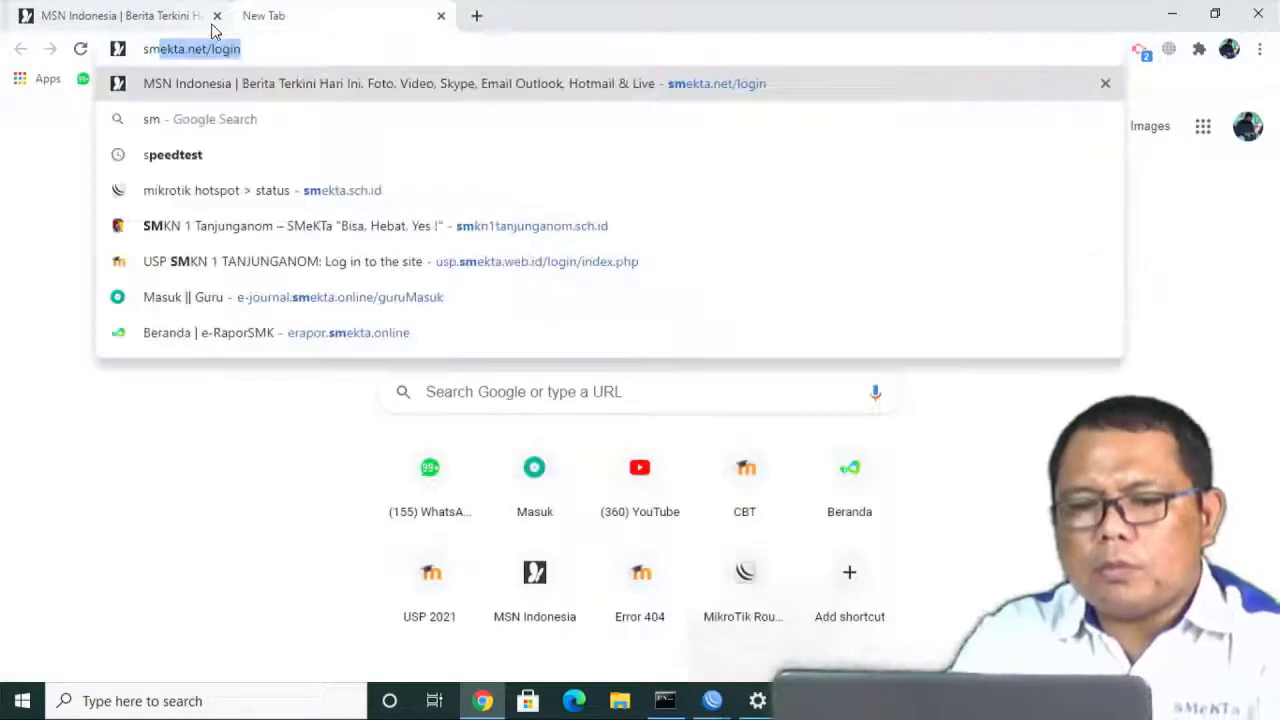
{"action": "key", "text": "Return"}
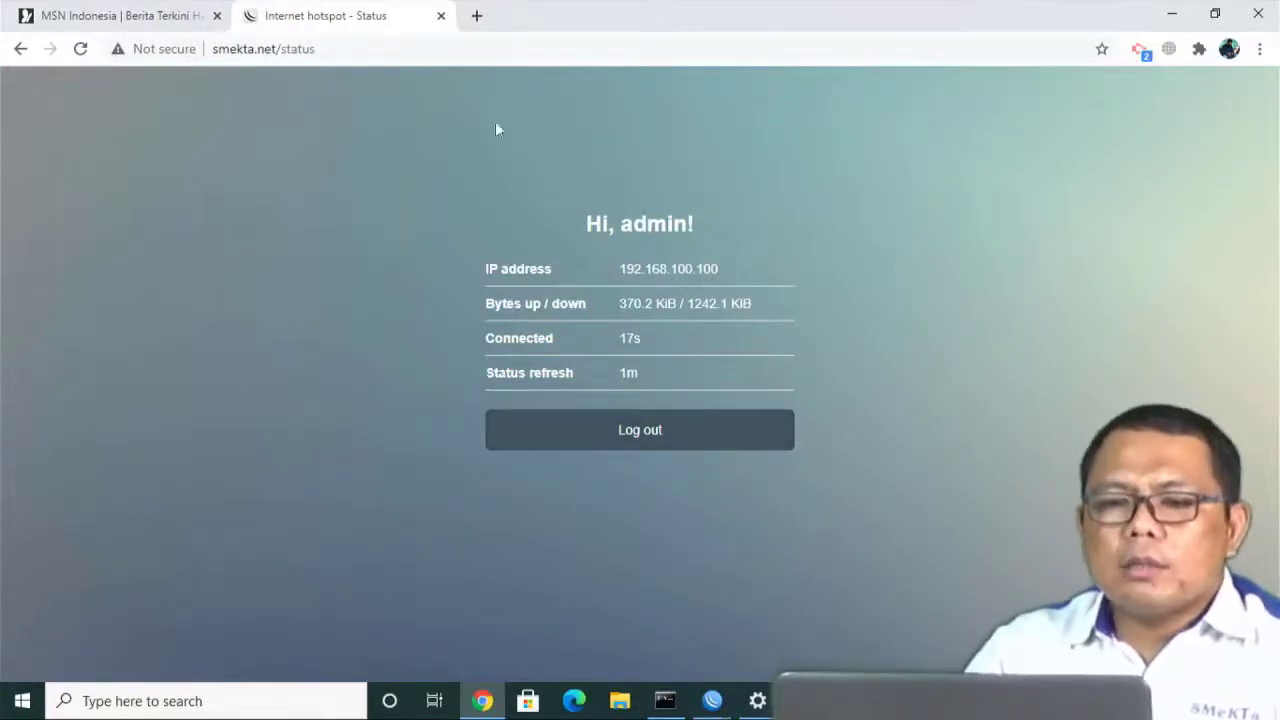
Log out of the hotspot, log back in, and log out again.
{"action": "left_click", "coordinate": [651, 446]}
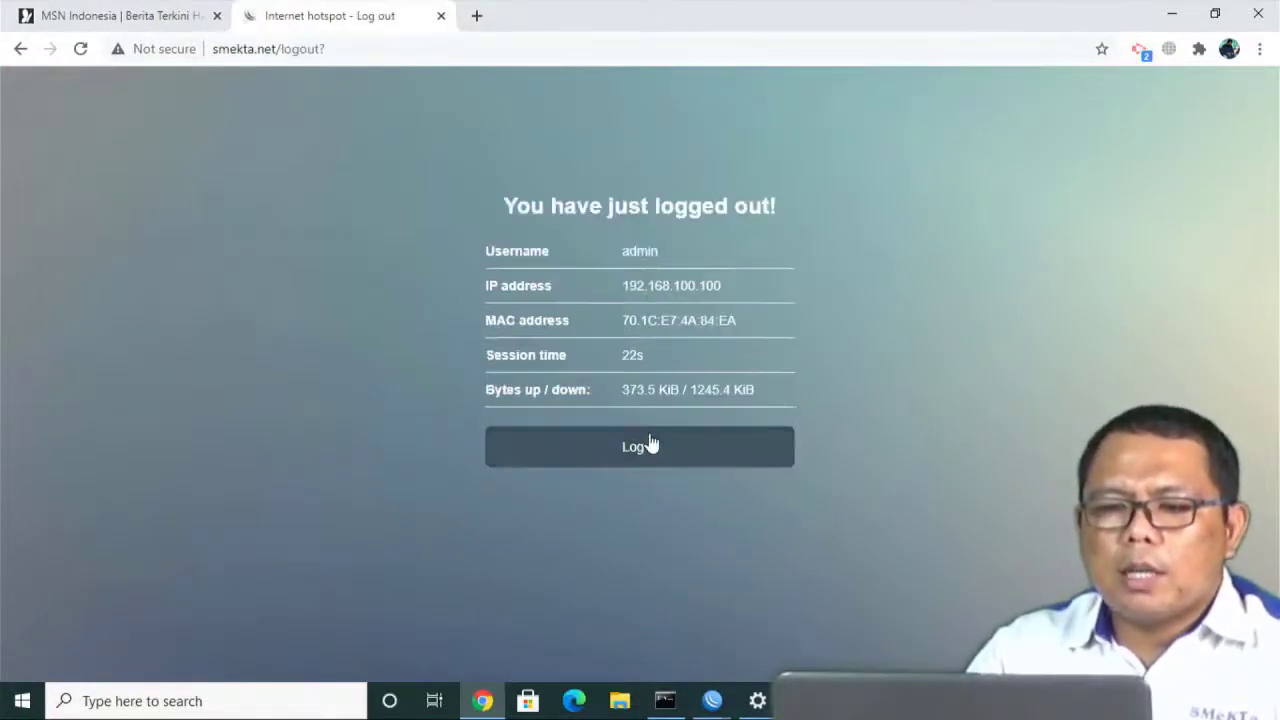
{"action": "left_click", "coordinate": [606, 457]}
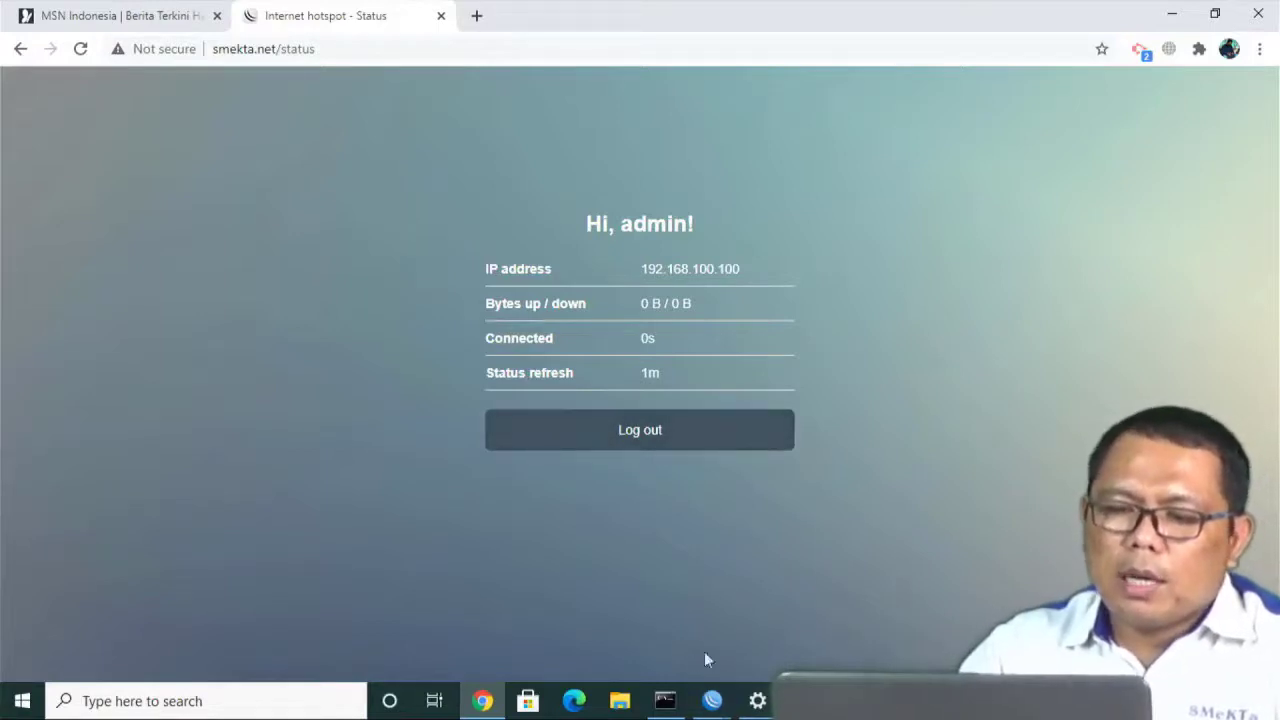
{"action": "left_click", "coordinate": [669, 447]}
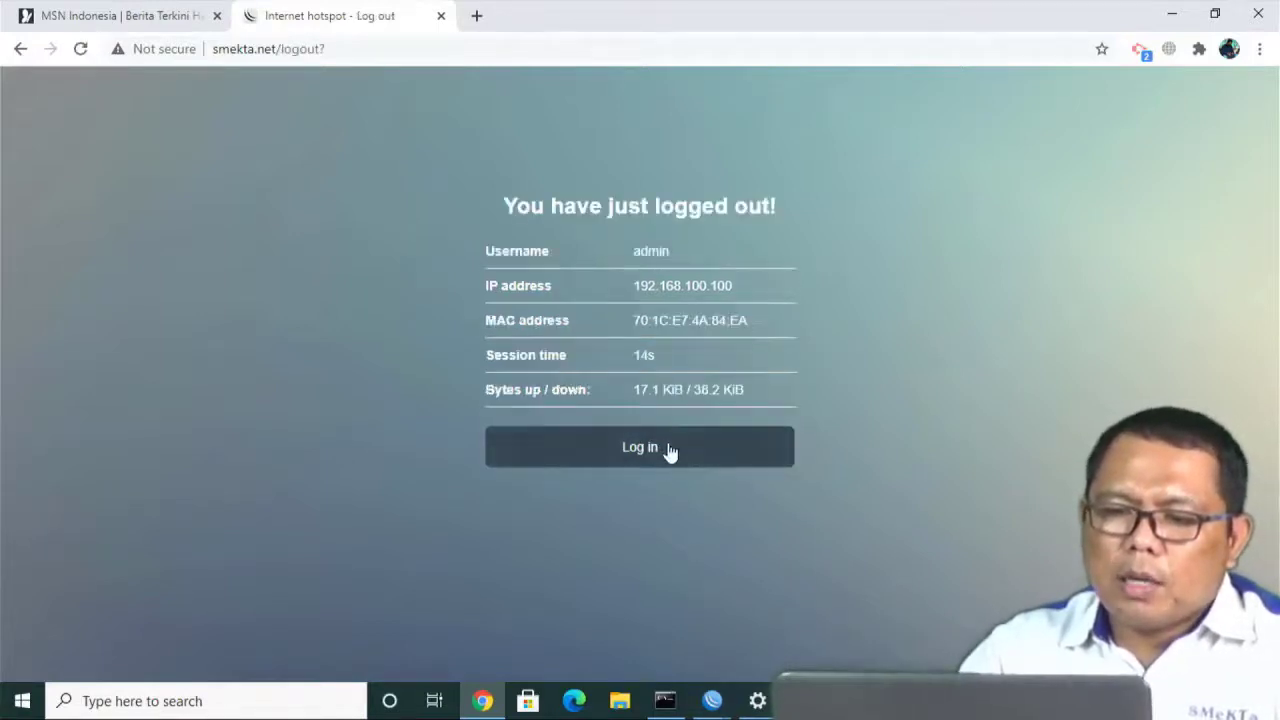
{"action": "left_click", "coordinate": [669, 449]}
{"action": "left_click", "coordinate": [669, 449]}
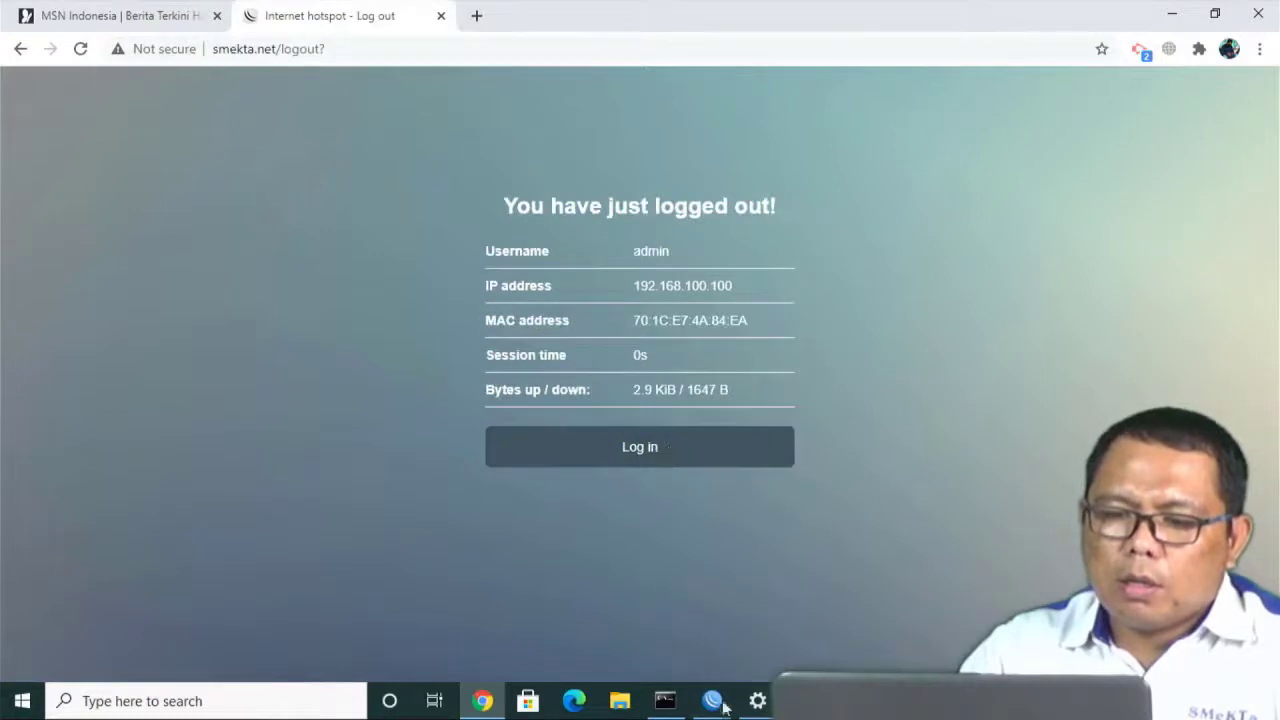
Connect WinBox to the MikroTik router found on the network.
{"action": "mouse_move", "coordinate": [725, 707]}
{"action": "left_click", "coordinate": [749, 634]}
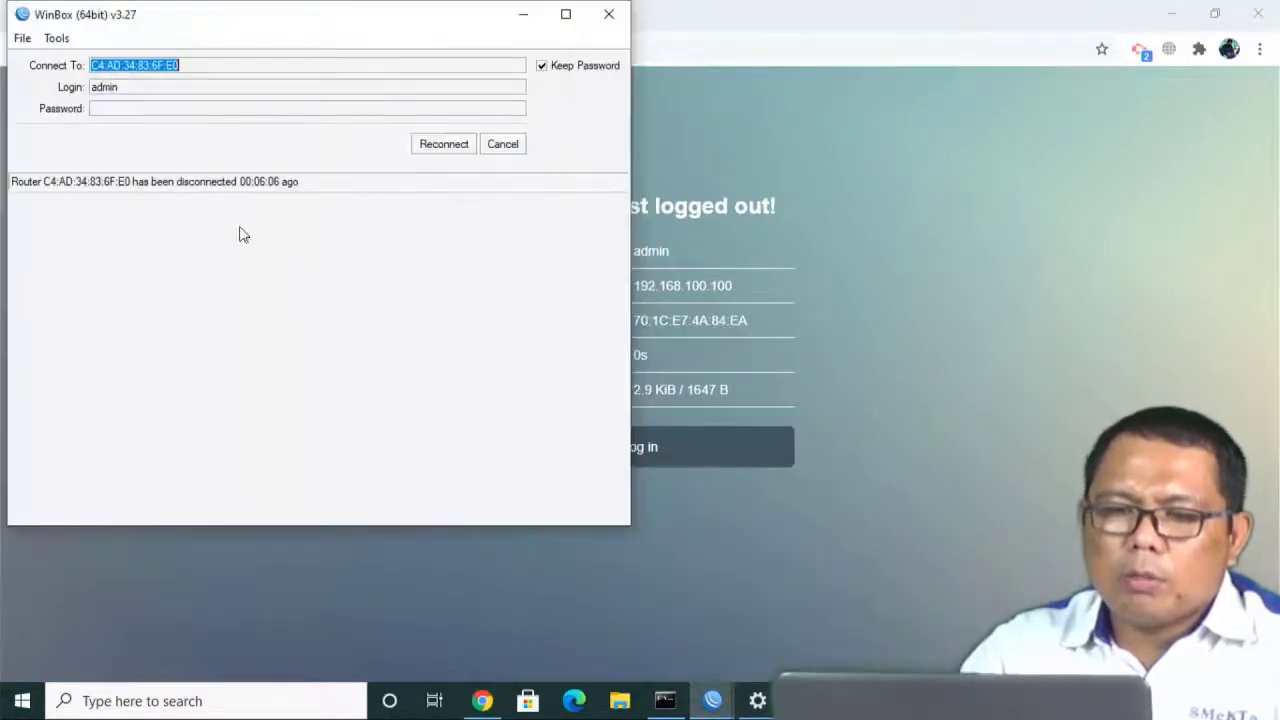
{"action": "left_click", "coordinate": [517, 146]}
{"action": "left_click", "coordinate": [64, 273]}
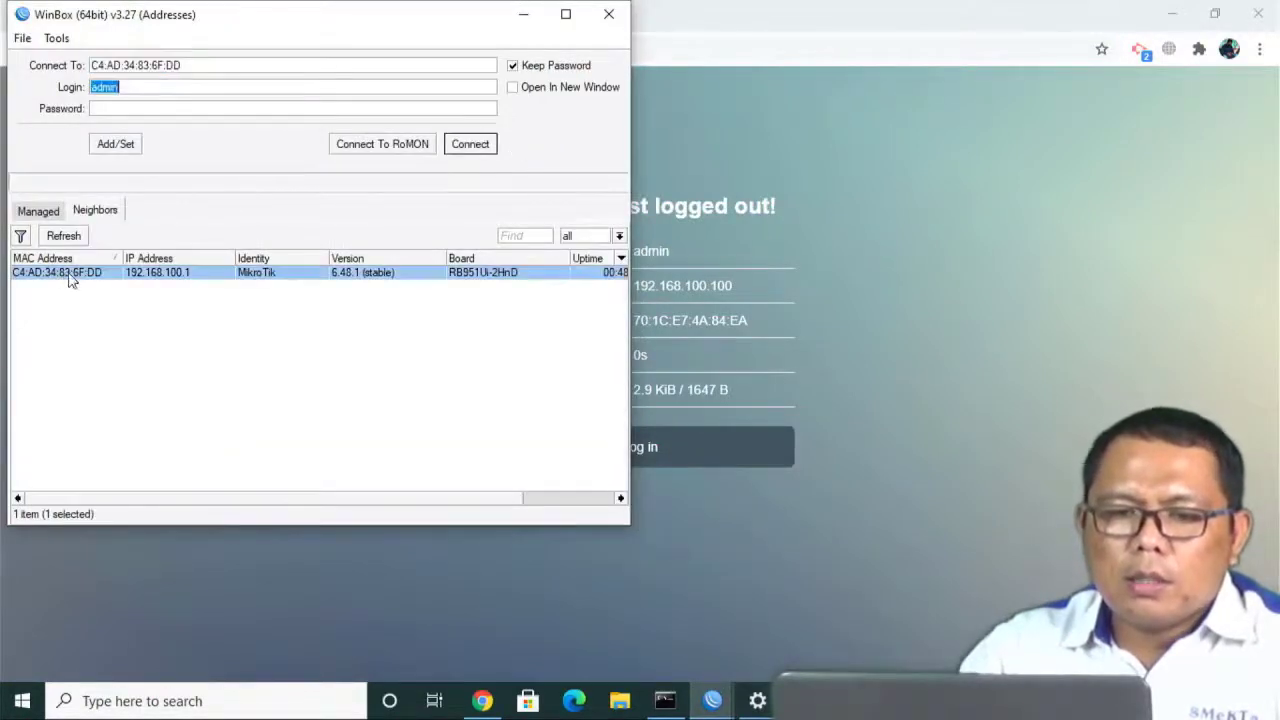
{"action": "left_click", "coordinate": [496, 149]}
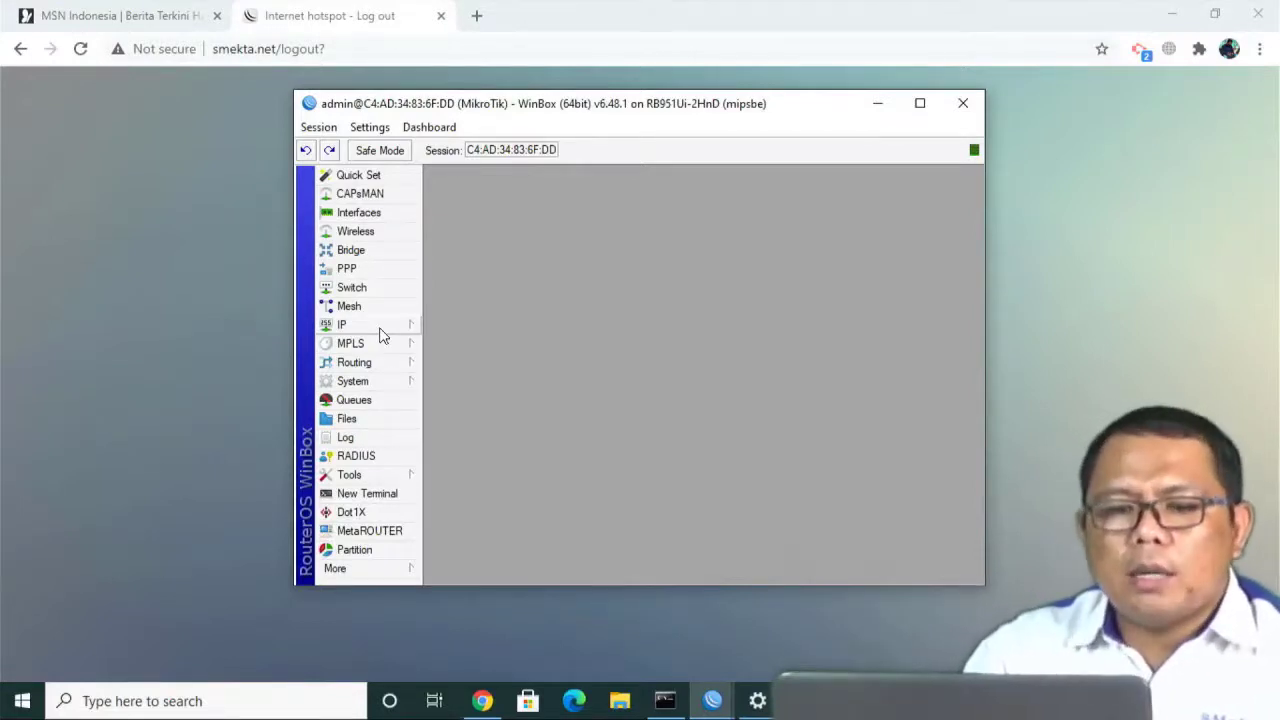
Untick Cookie login in hotspot server profile hsprof2, save it, and close WinBox.
{"action": "left_click", "coordinate": [379, 330]}
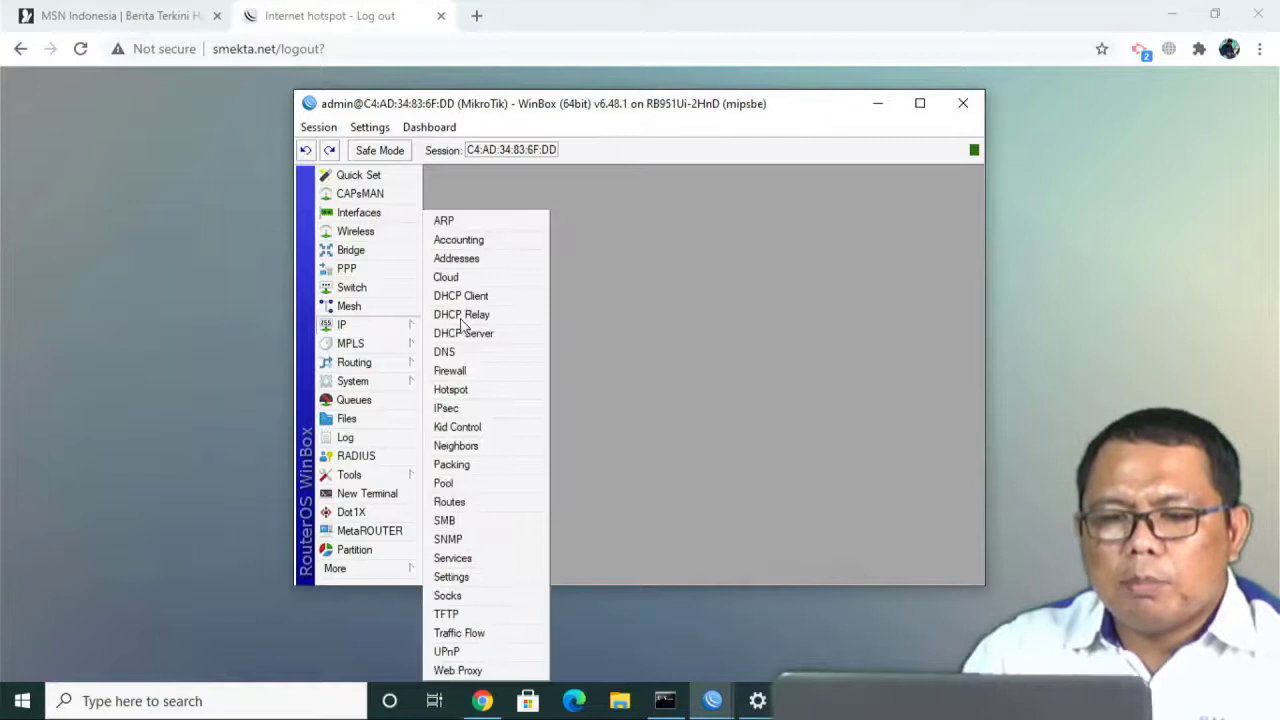
{"action": "left_click", "coordinate": [450, 390]}
{"action": "left_click", "coordinate": [577, 297]}
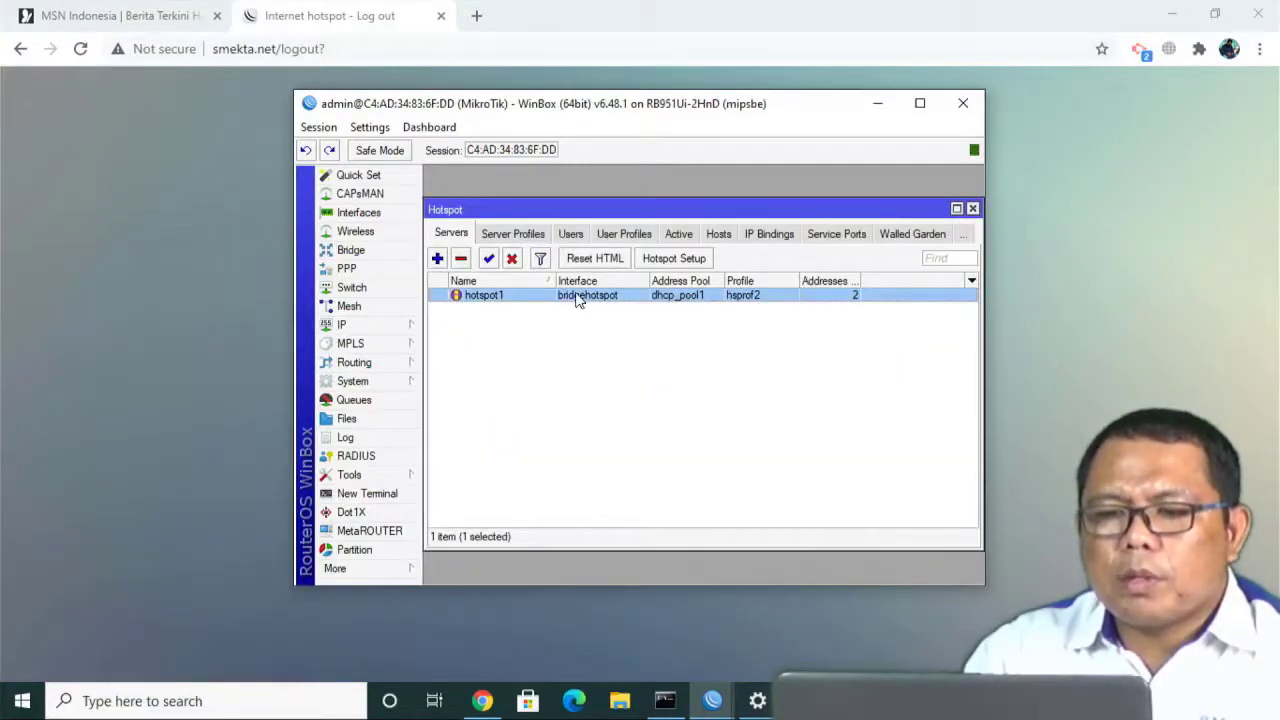
{"action": "left_click", "coordinate": [514, 236]}
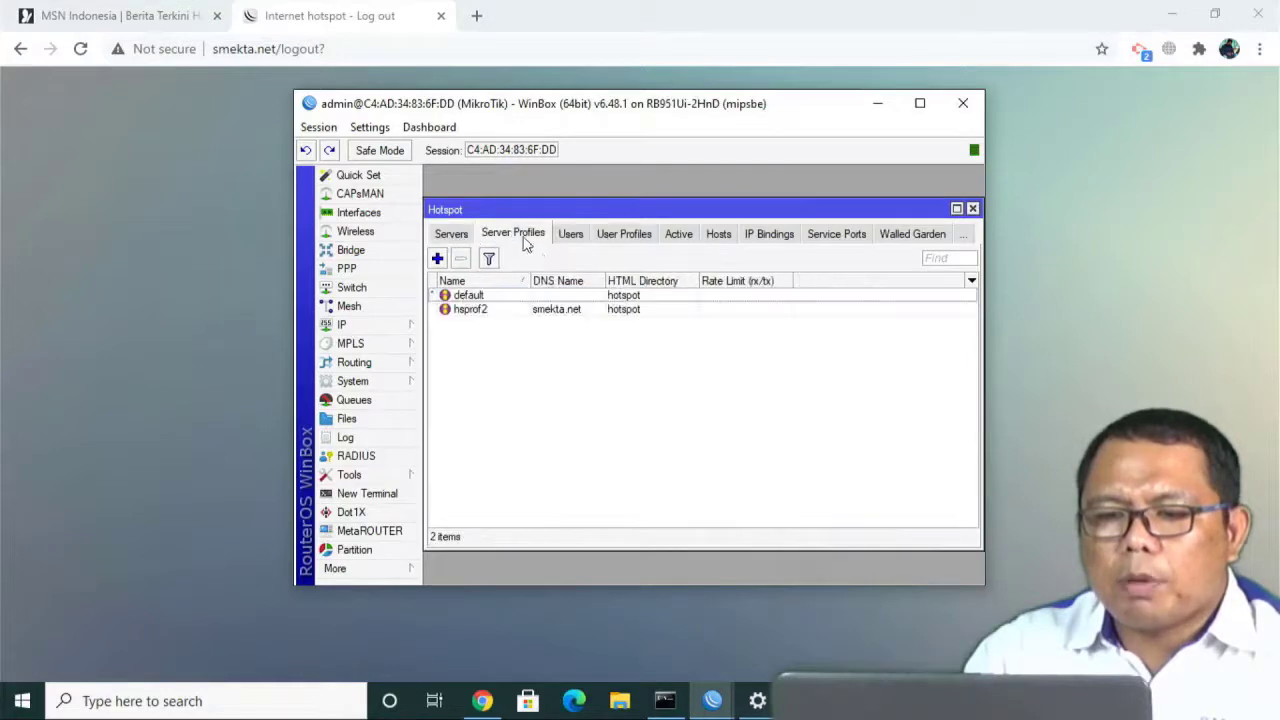
{"action": "double_click", "coordinate": [560, 310]}
{"action": "left_click", "coordinate": [572, 222]}
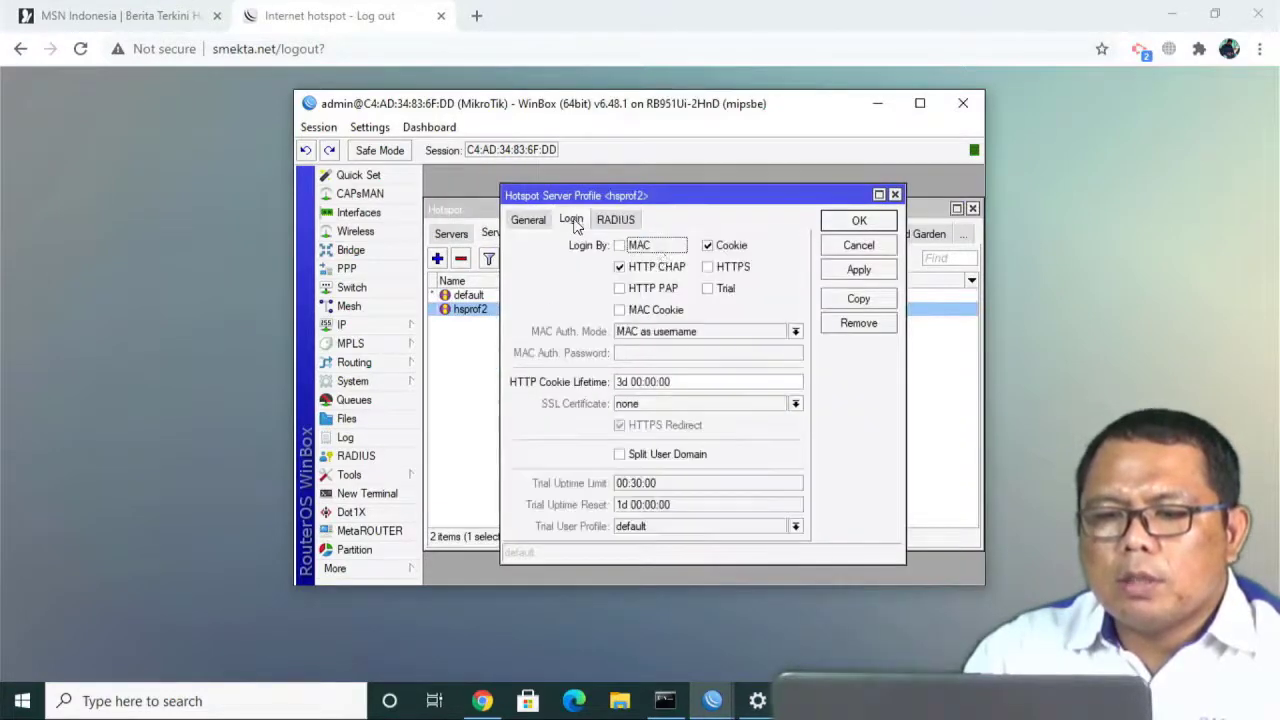
{"action": "left_click", "coordinate": [858, 270]}
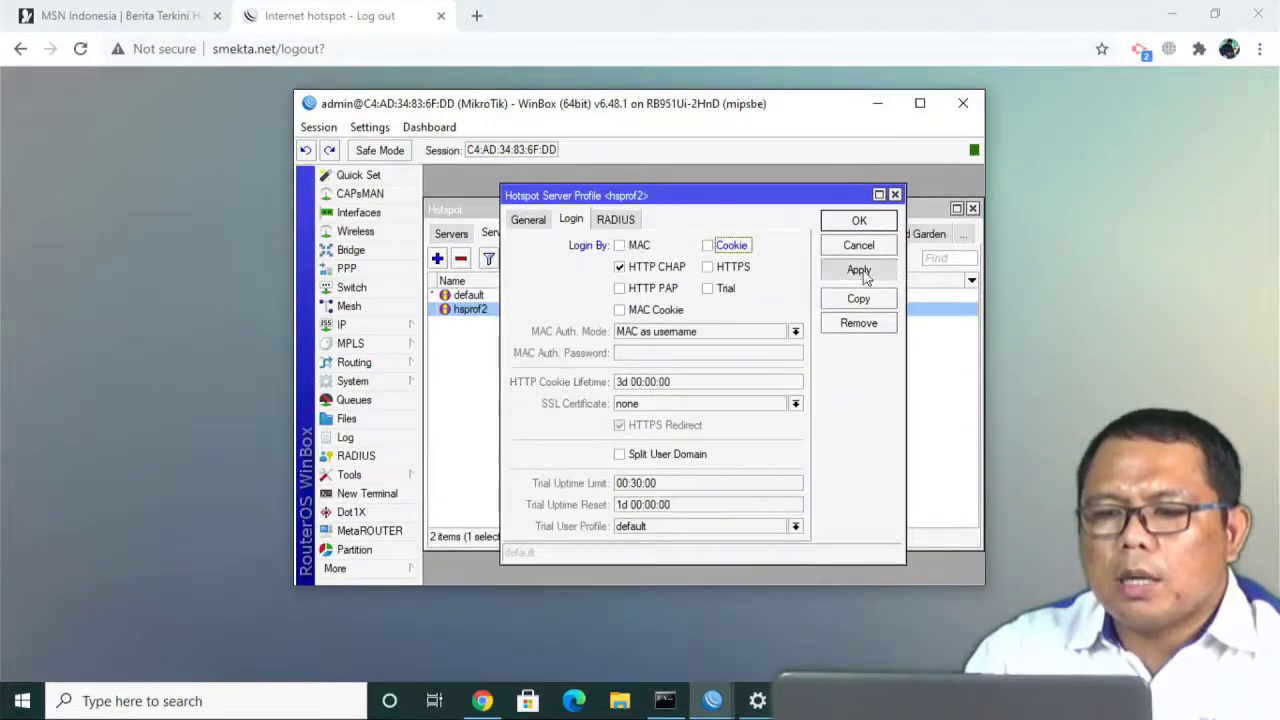
{"action": "left_click", "coordinate": [858, 221]}
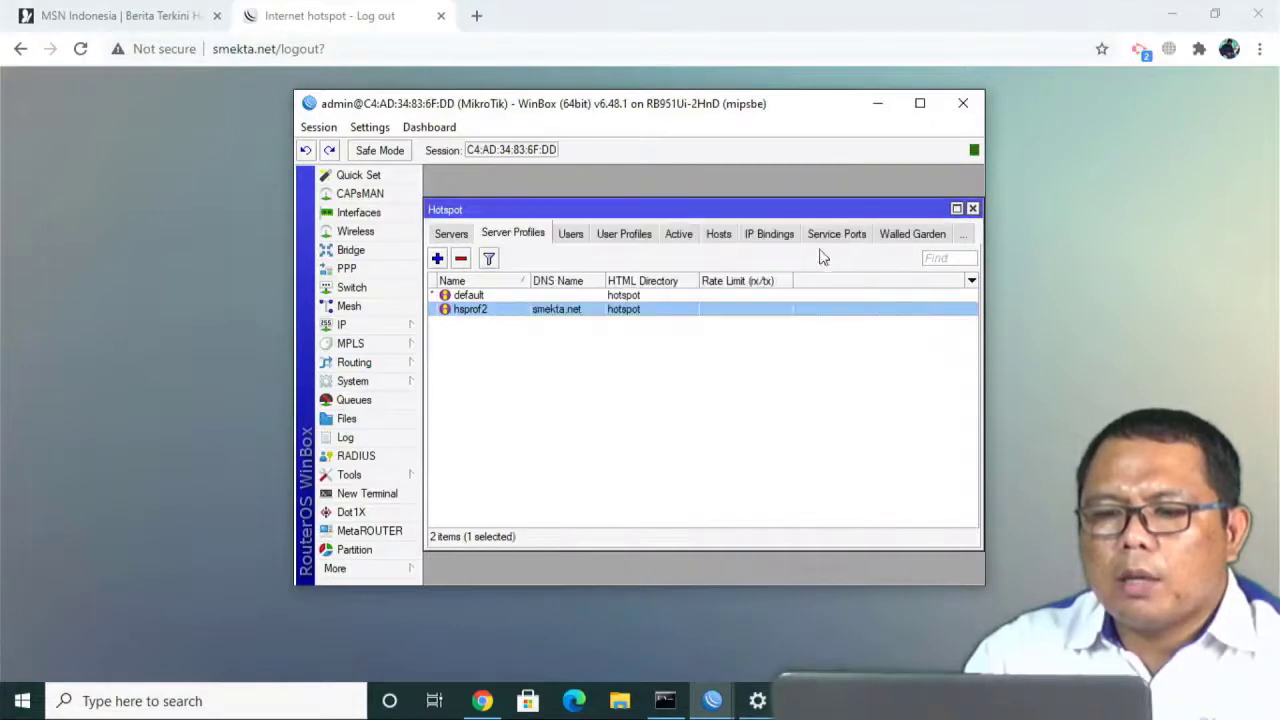
{"action": "left_click", "coordinate": [972, 209]}
{"action": "left_click", "coordinate": [963, 103]}
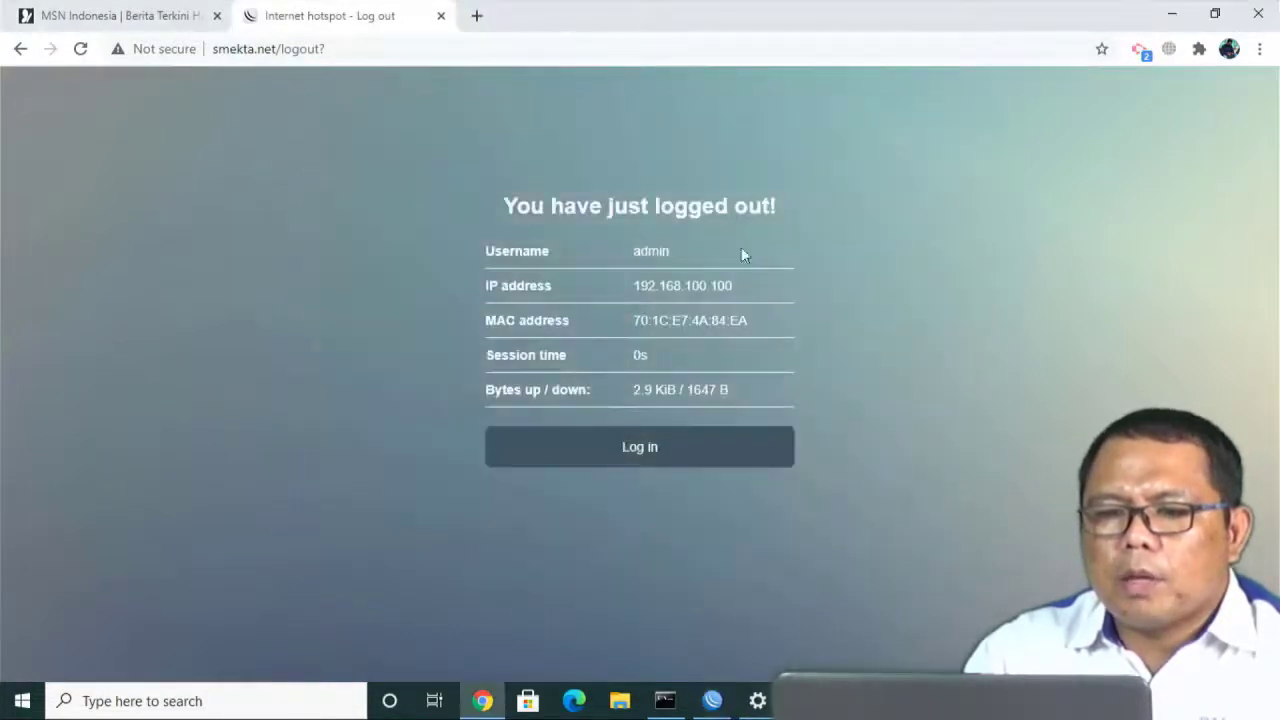
Sign in on the hotspot login form as admin with the account password.
{"action": "left_click", "coordinate": [683, 450]}
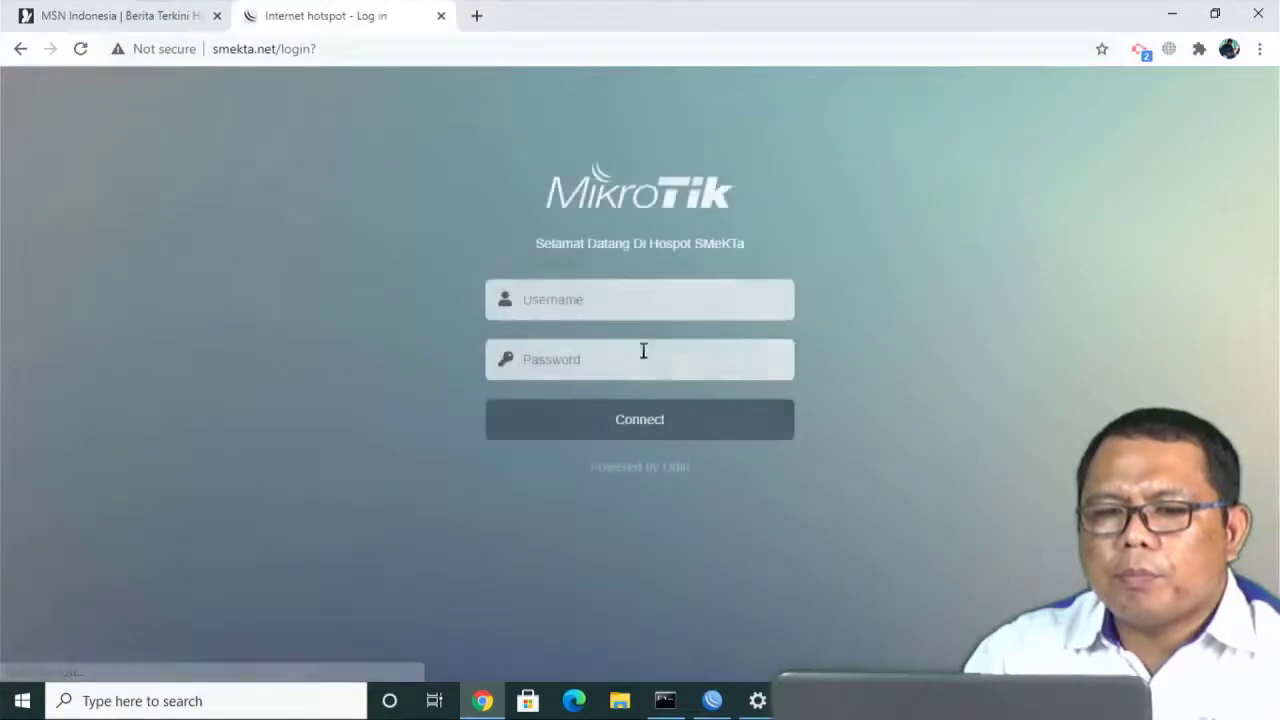
{"action": "left_click", "coordinate": [555, 301]}
{"action": "type", "text": "admin"}
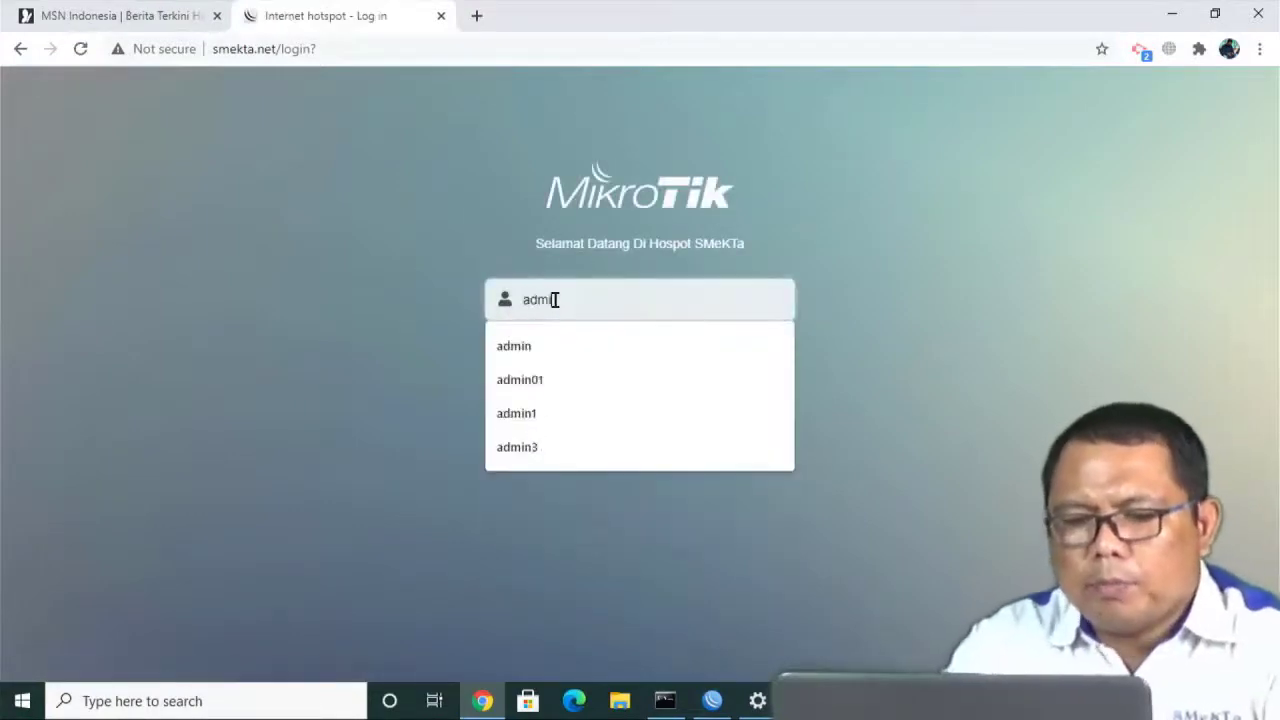
{"action": "left_click", "coordinate": [865, 370]}
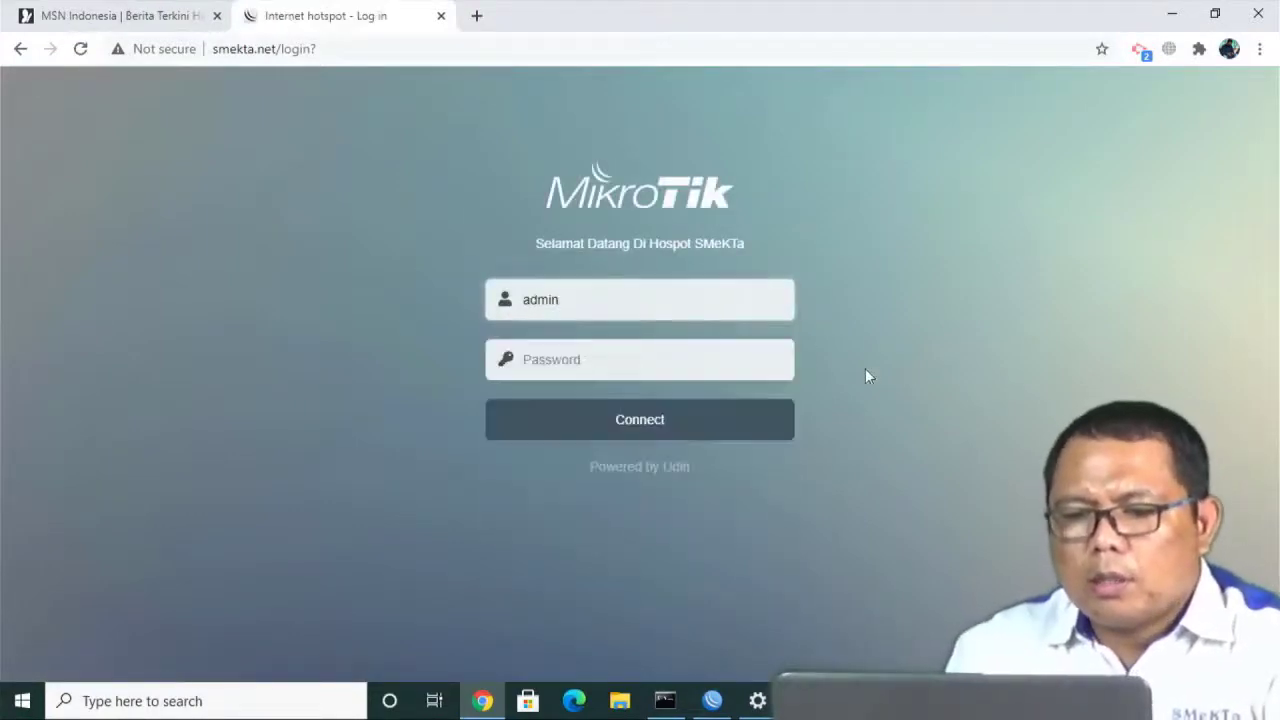
{"action": "left_click", "coordinate": [576, 364]}
{"action": "type", "text": "123"}
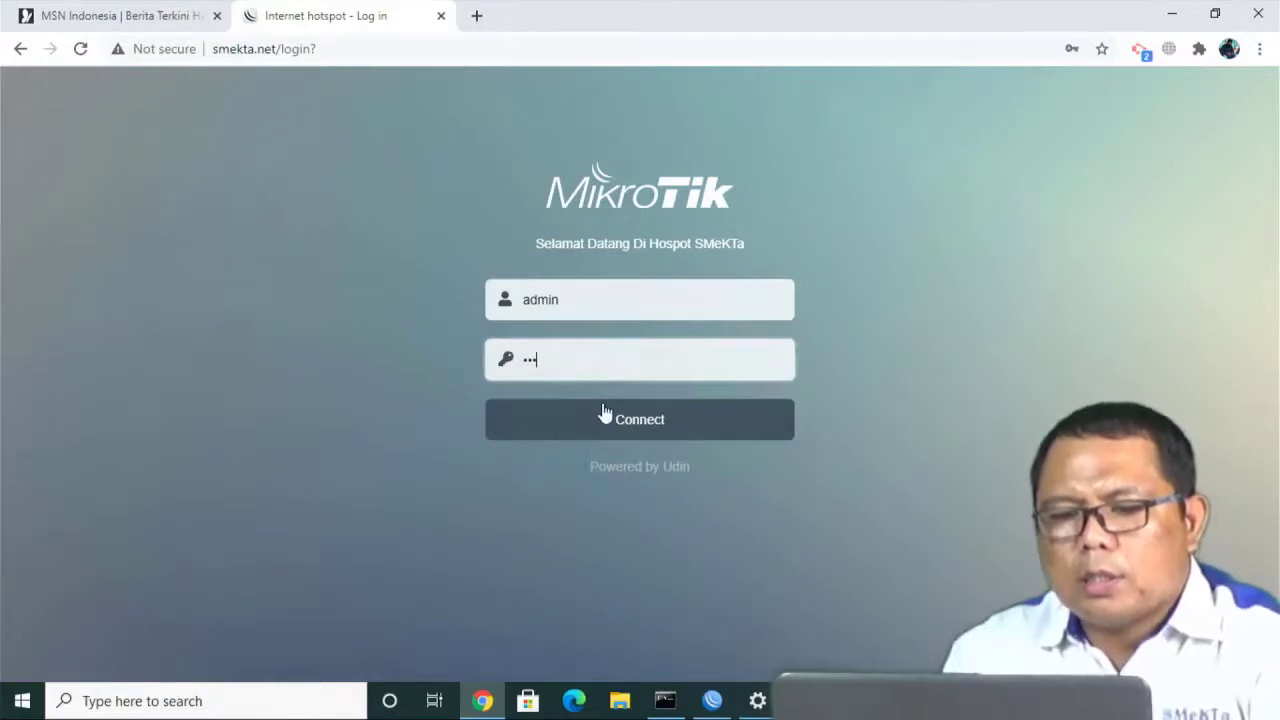
{"action": "left_click", "coordinate": [605, 418]}
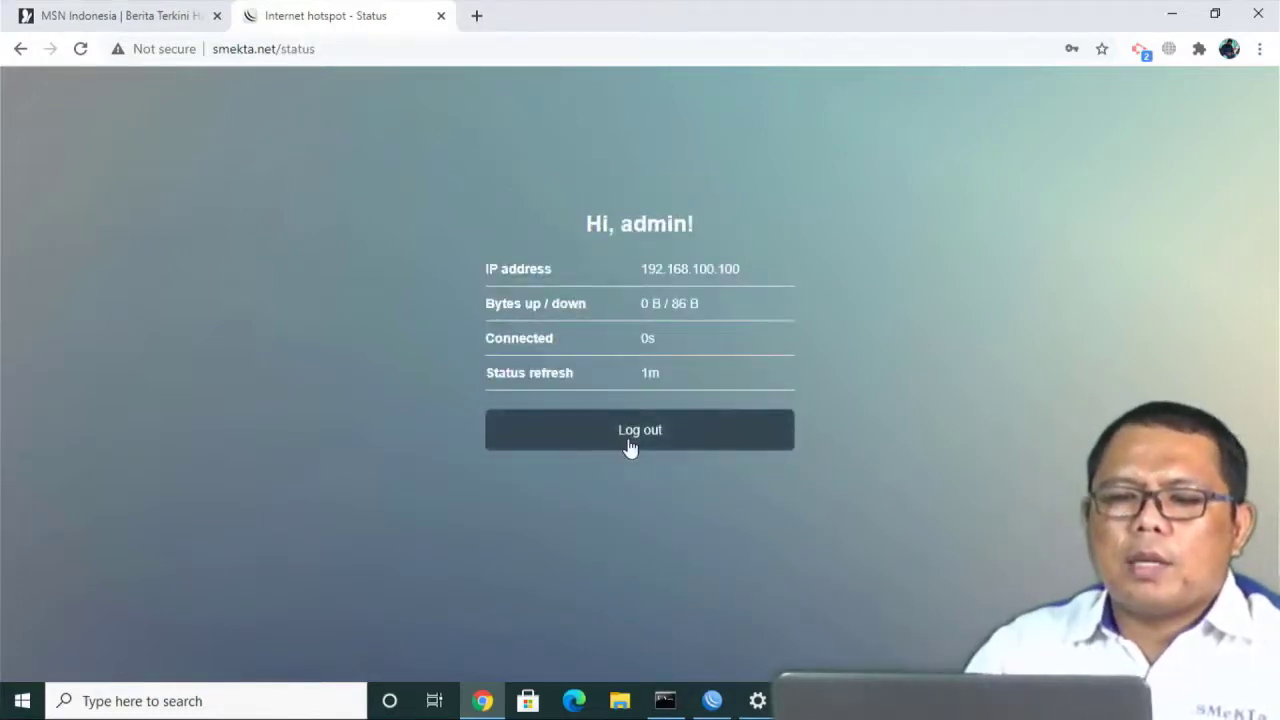
Log out, dismiss Chrome's password breach warning, and return to the empty login form.
{"action": "left_click", "coordinate": [630, 447]}
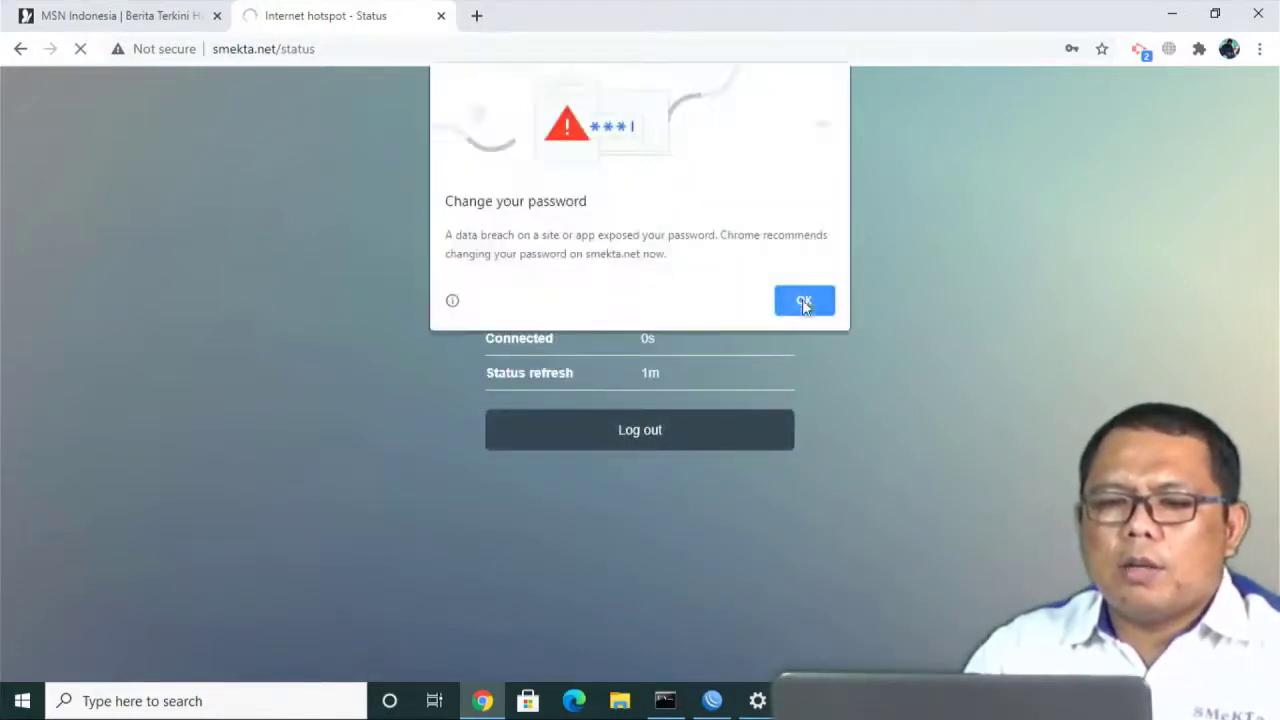
{"action": "left_click", "coordinate": [802, 300]}
{"action": "left_click", "coordinate": [663, 452]}
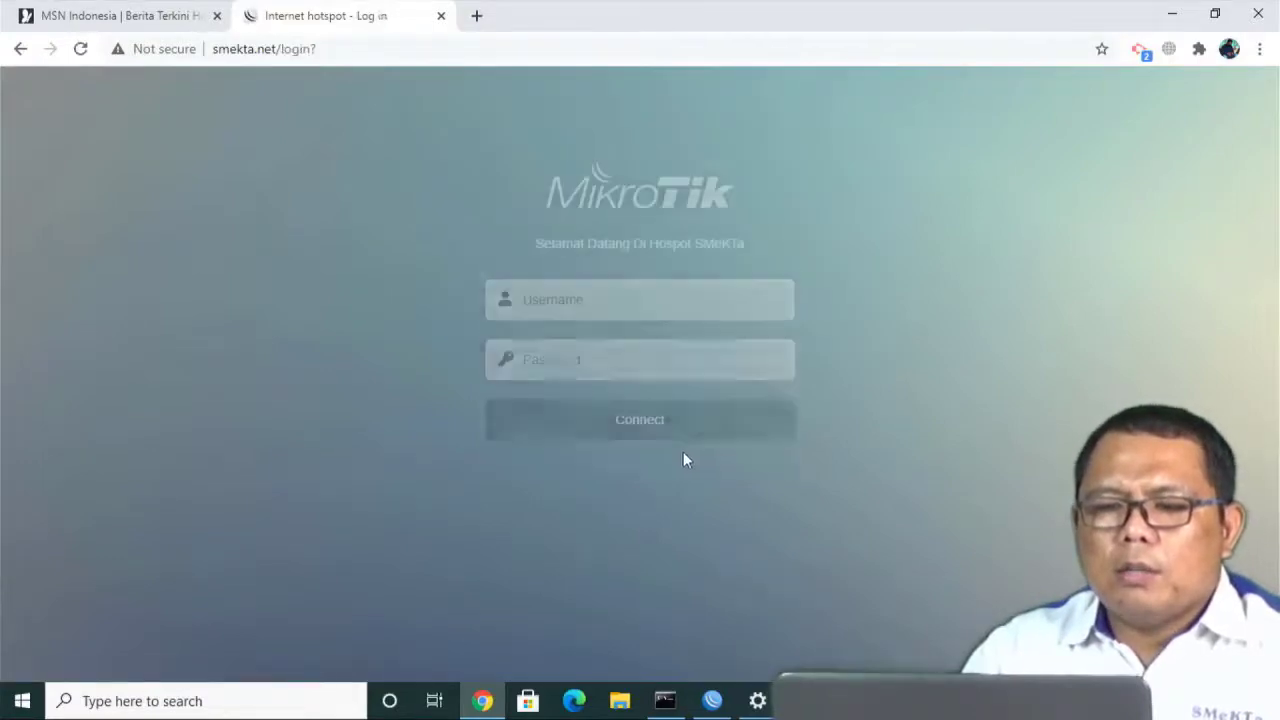
Close the hotspot tab and Chrome, then disconnect from and reconnect to WIFIKU2.
{"action": "left_click", "coordinate": [441, 17]}
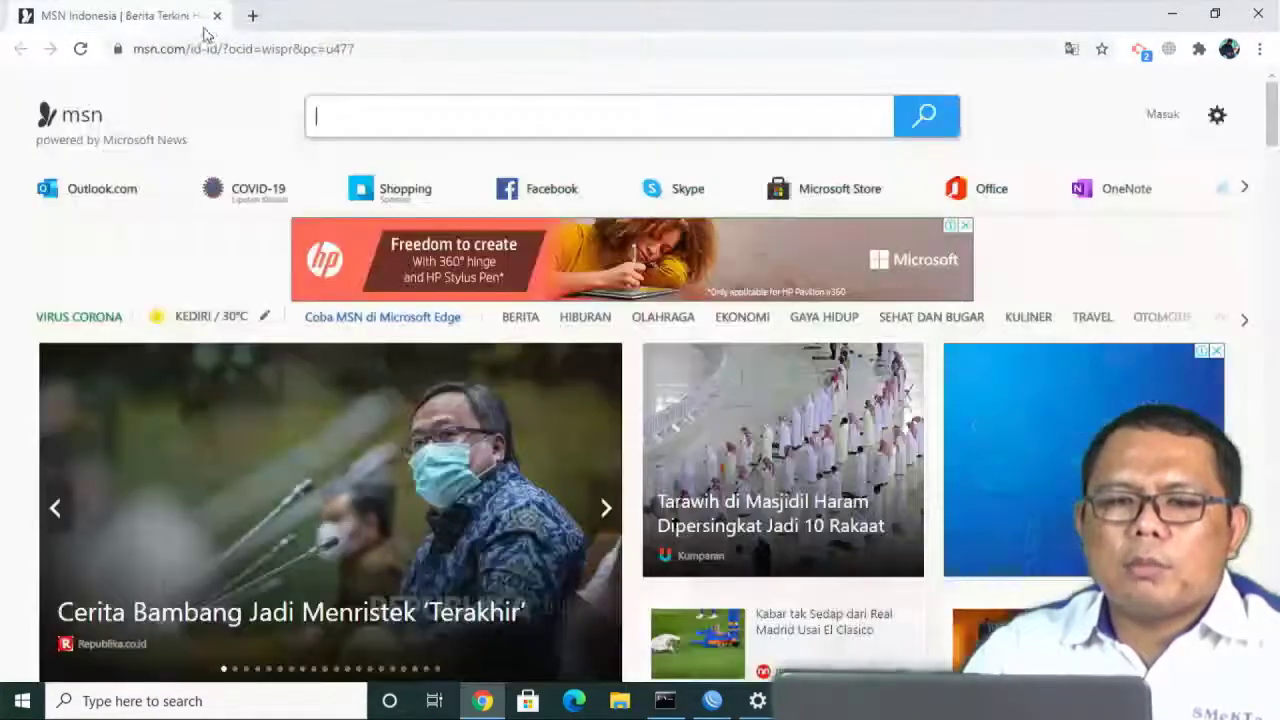
{"action": "left_click", "coordinate": [216, 17]}
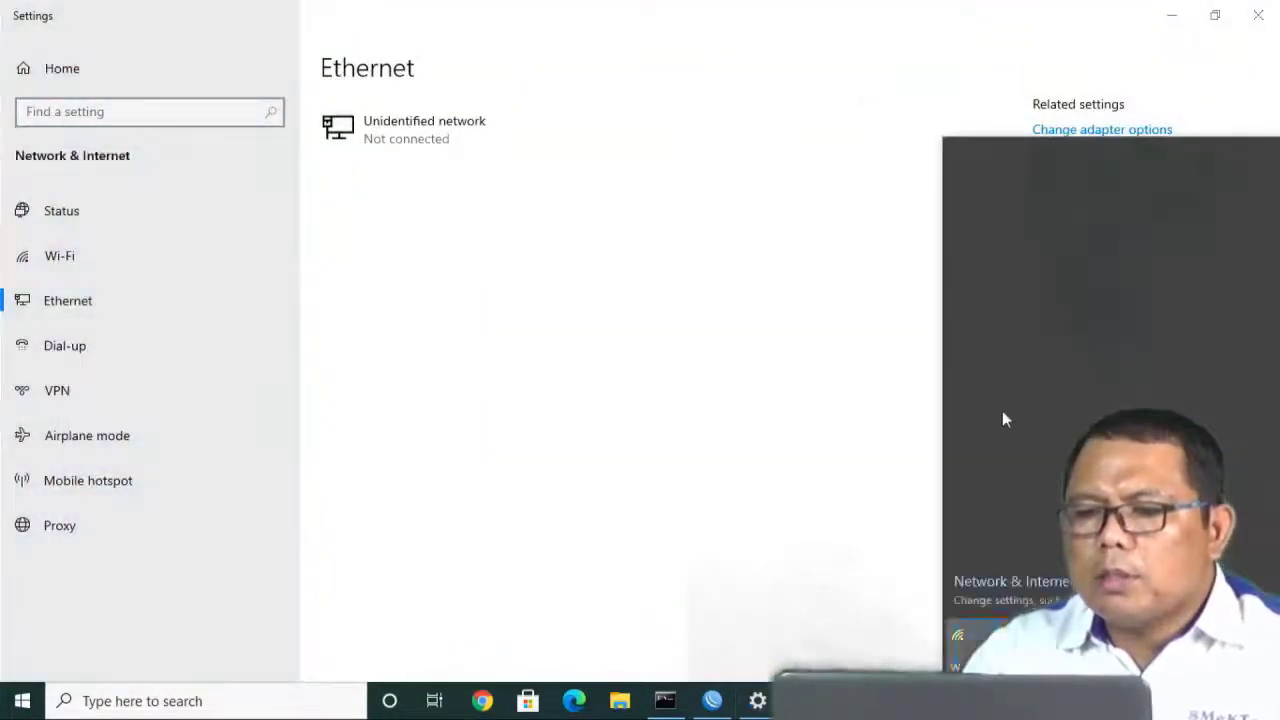
{"action": "left_click", "coordinate": [1172, 254]}
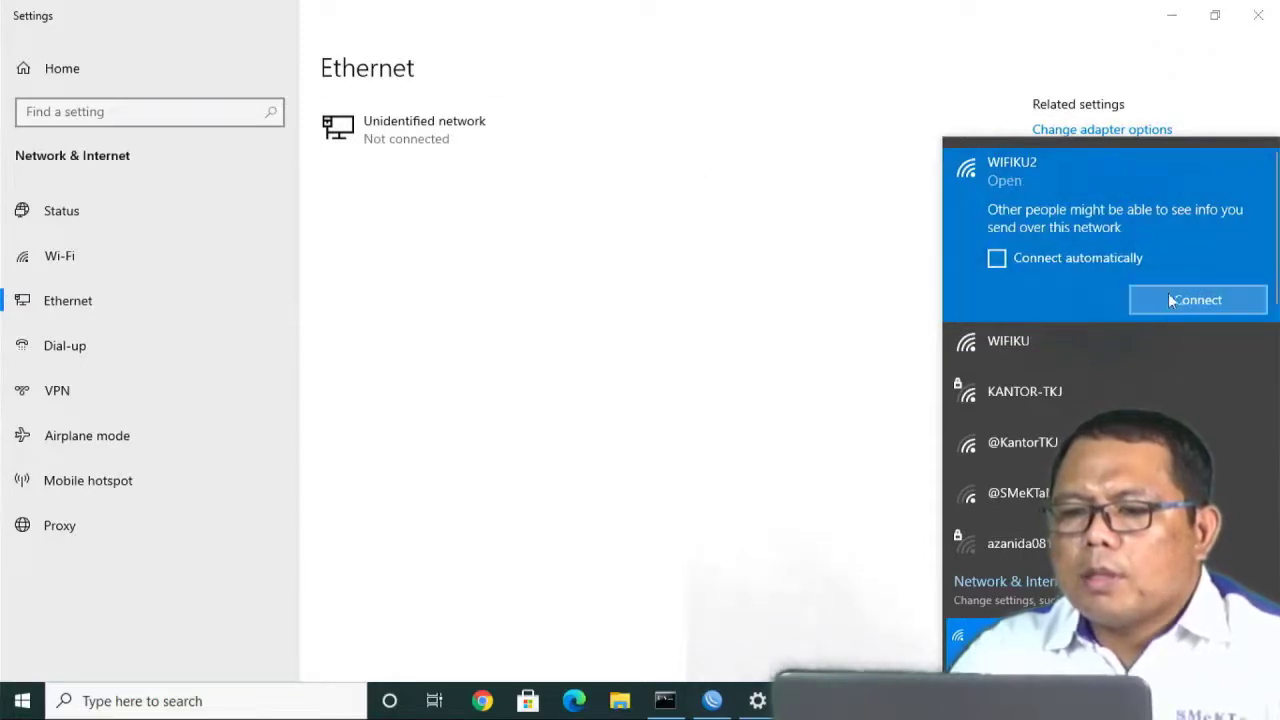
{"action": "left_click", "coordinate": [1186, 299]}
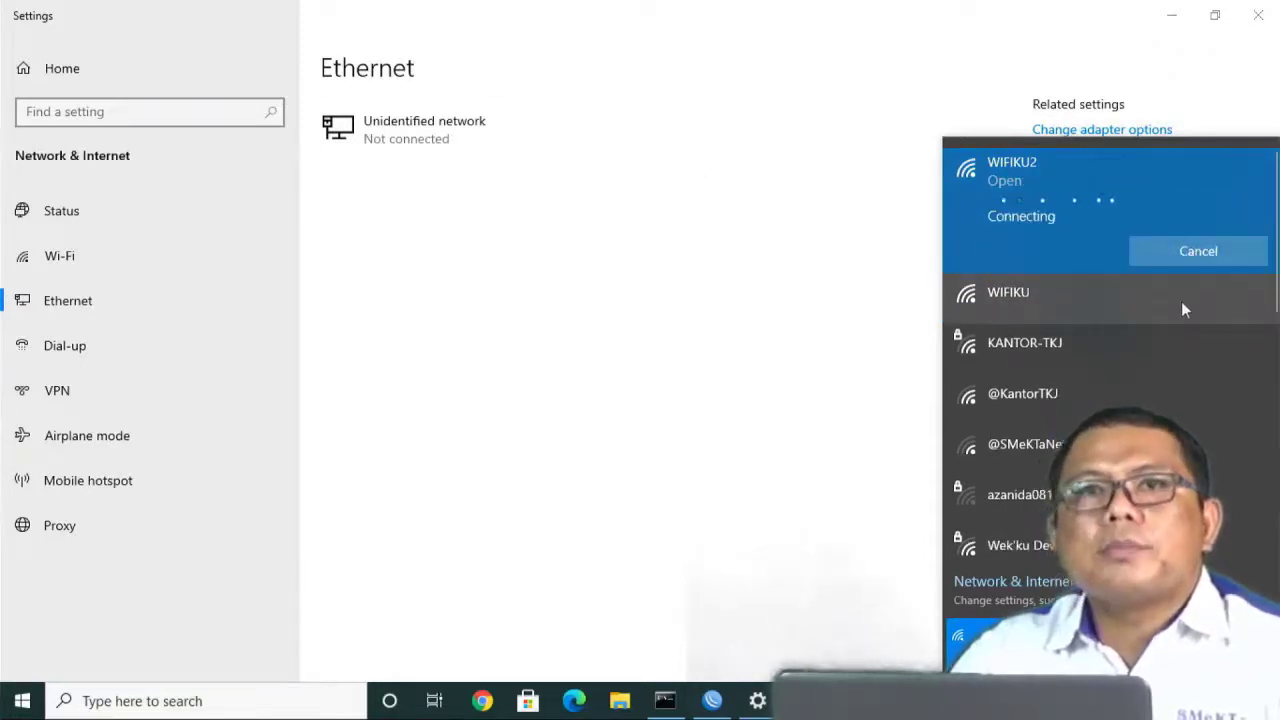